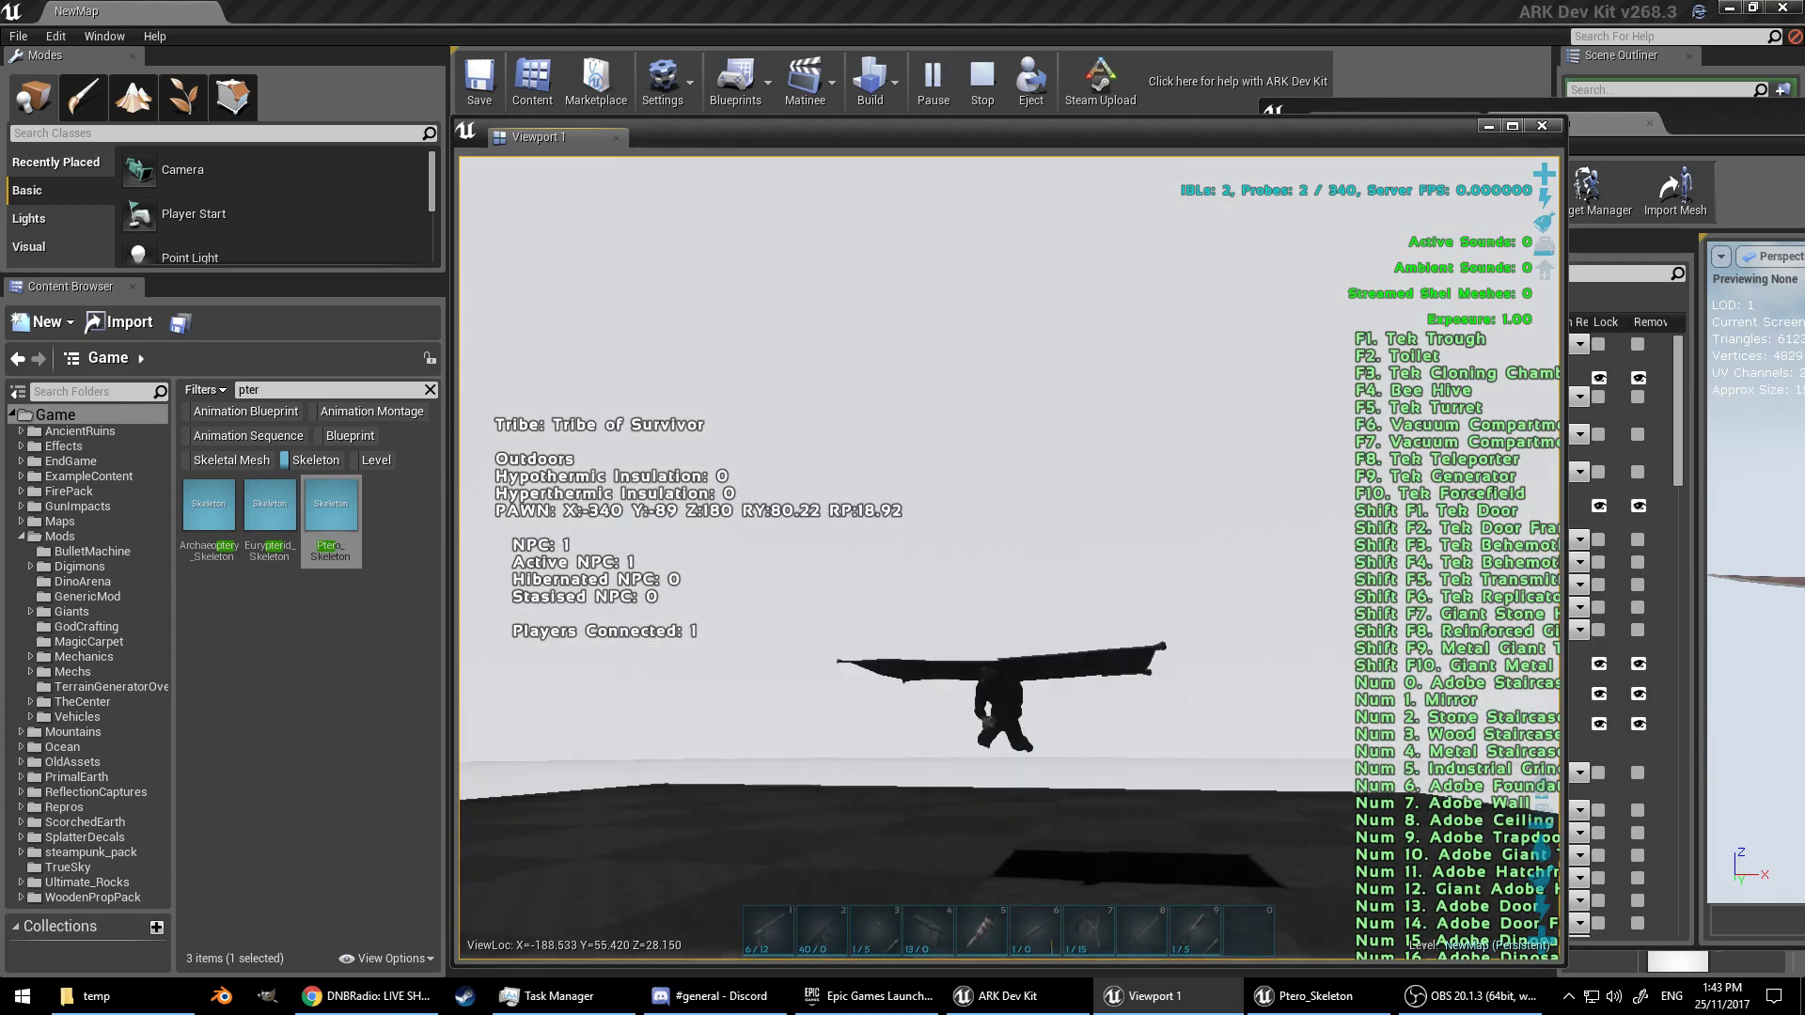
Step: Test-fly the magic carpet in the running preview, dismount from it, and end the play session
key(w)
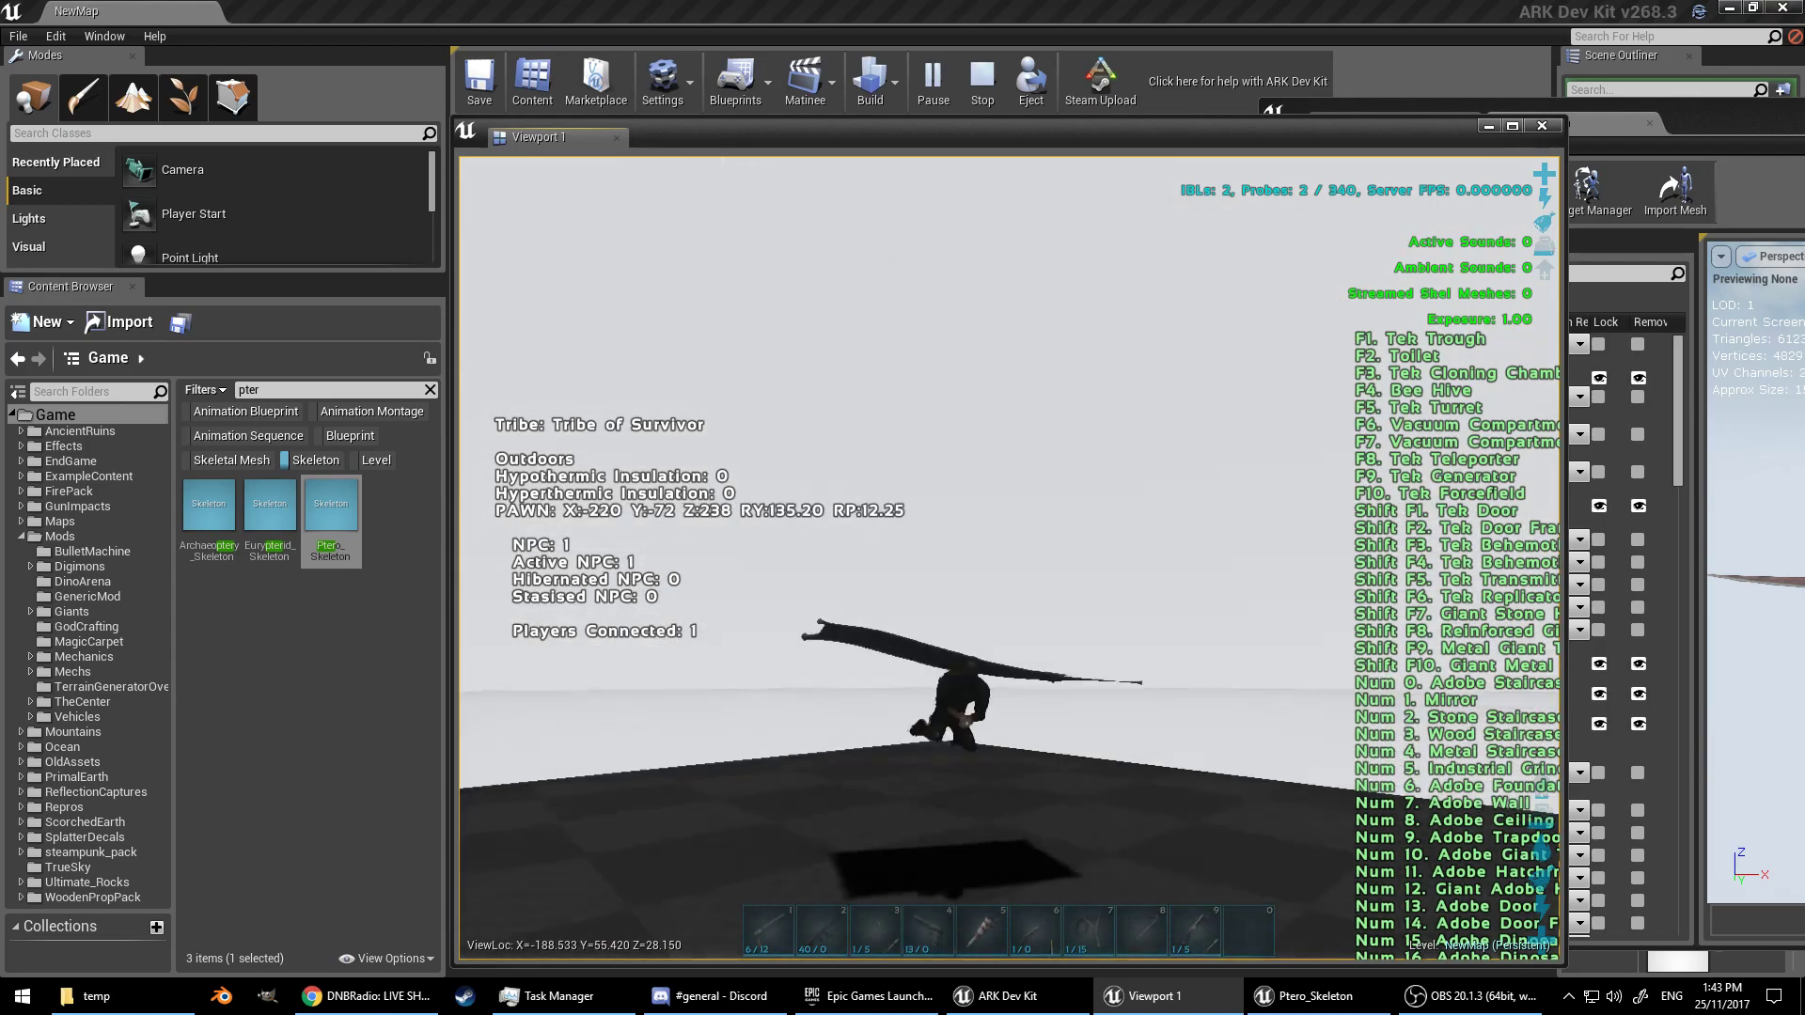
key(w)
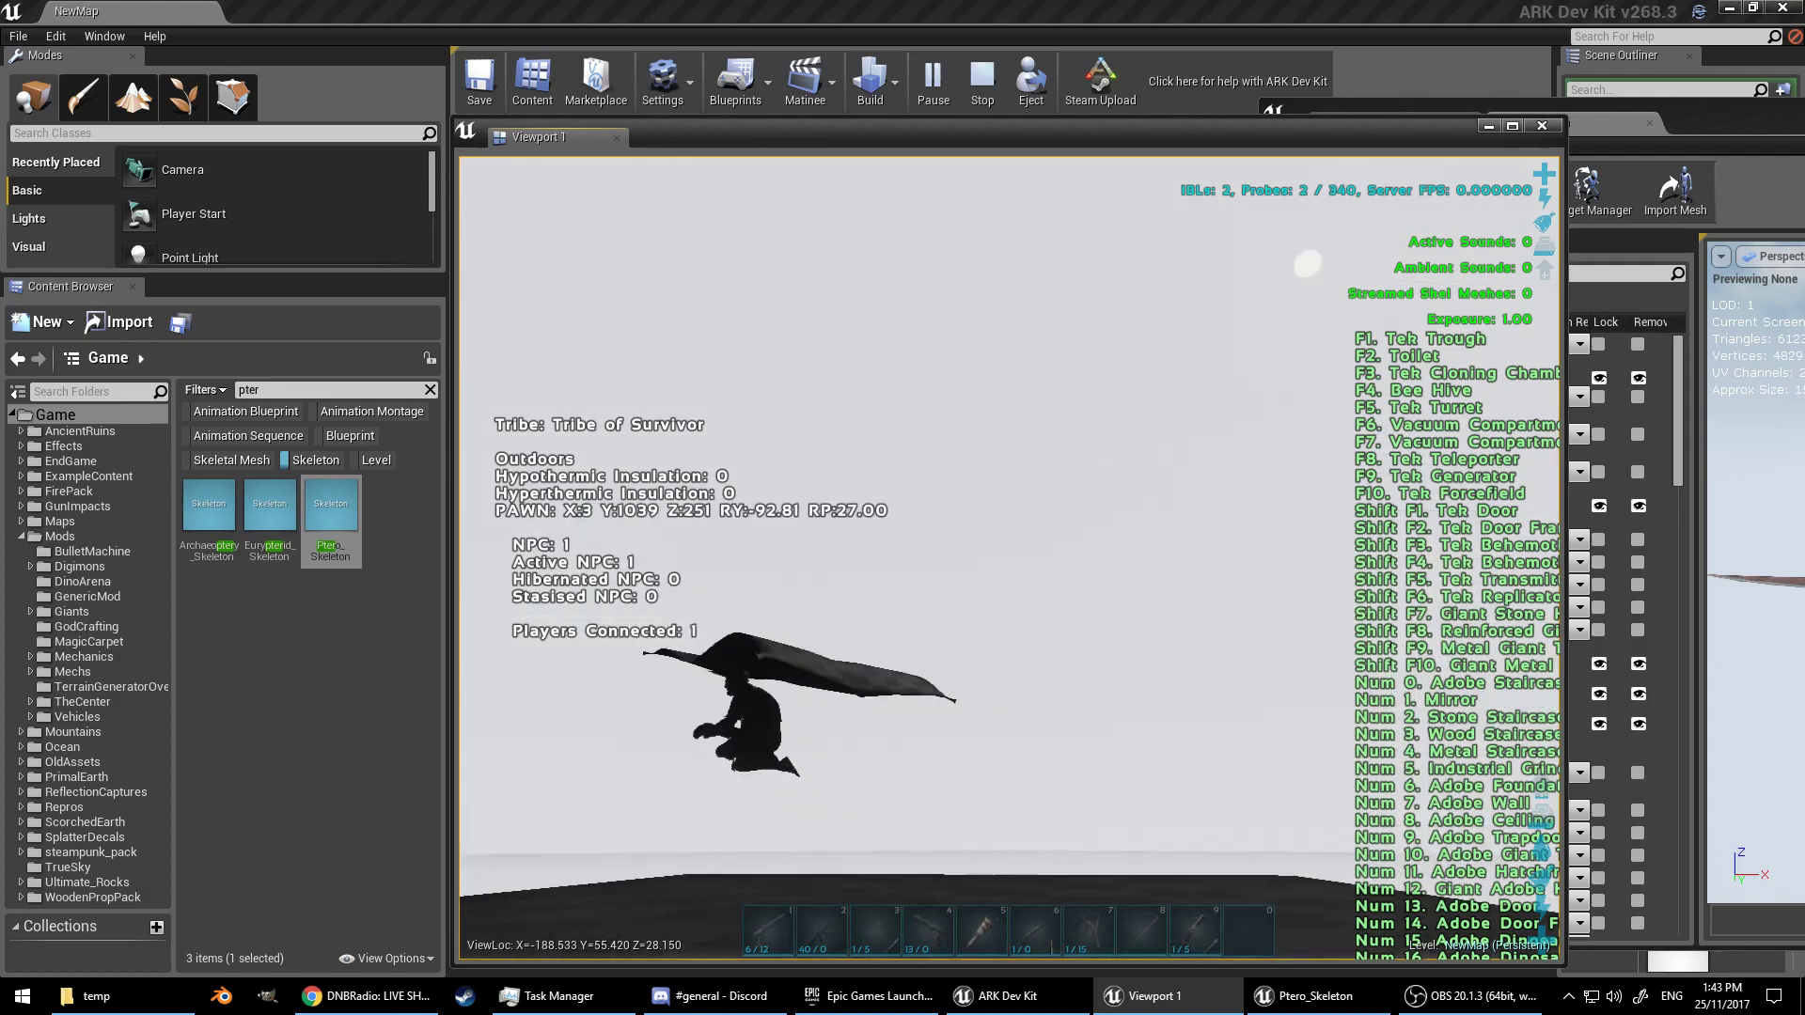
key(w)
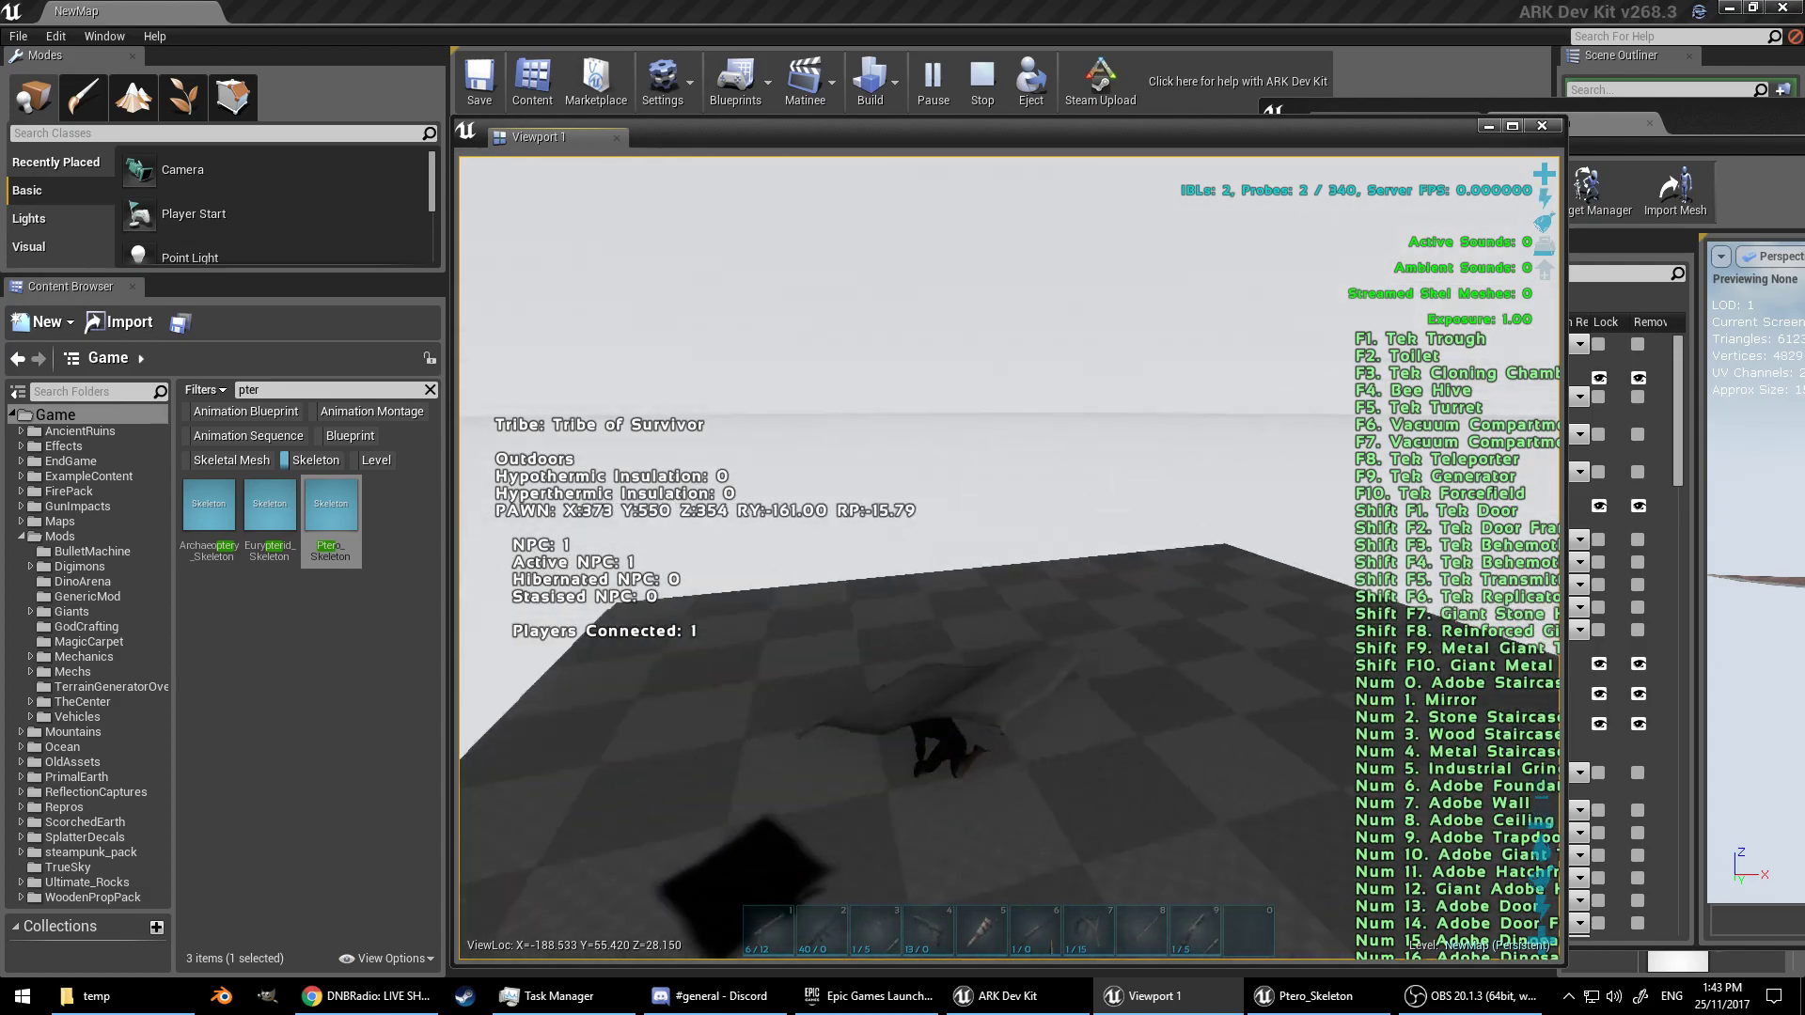
key(e)
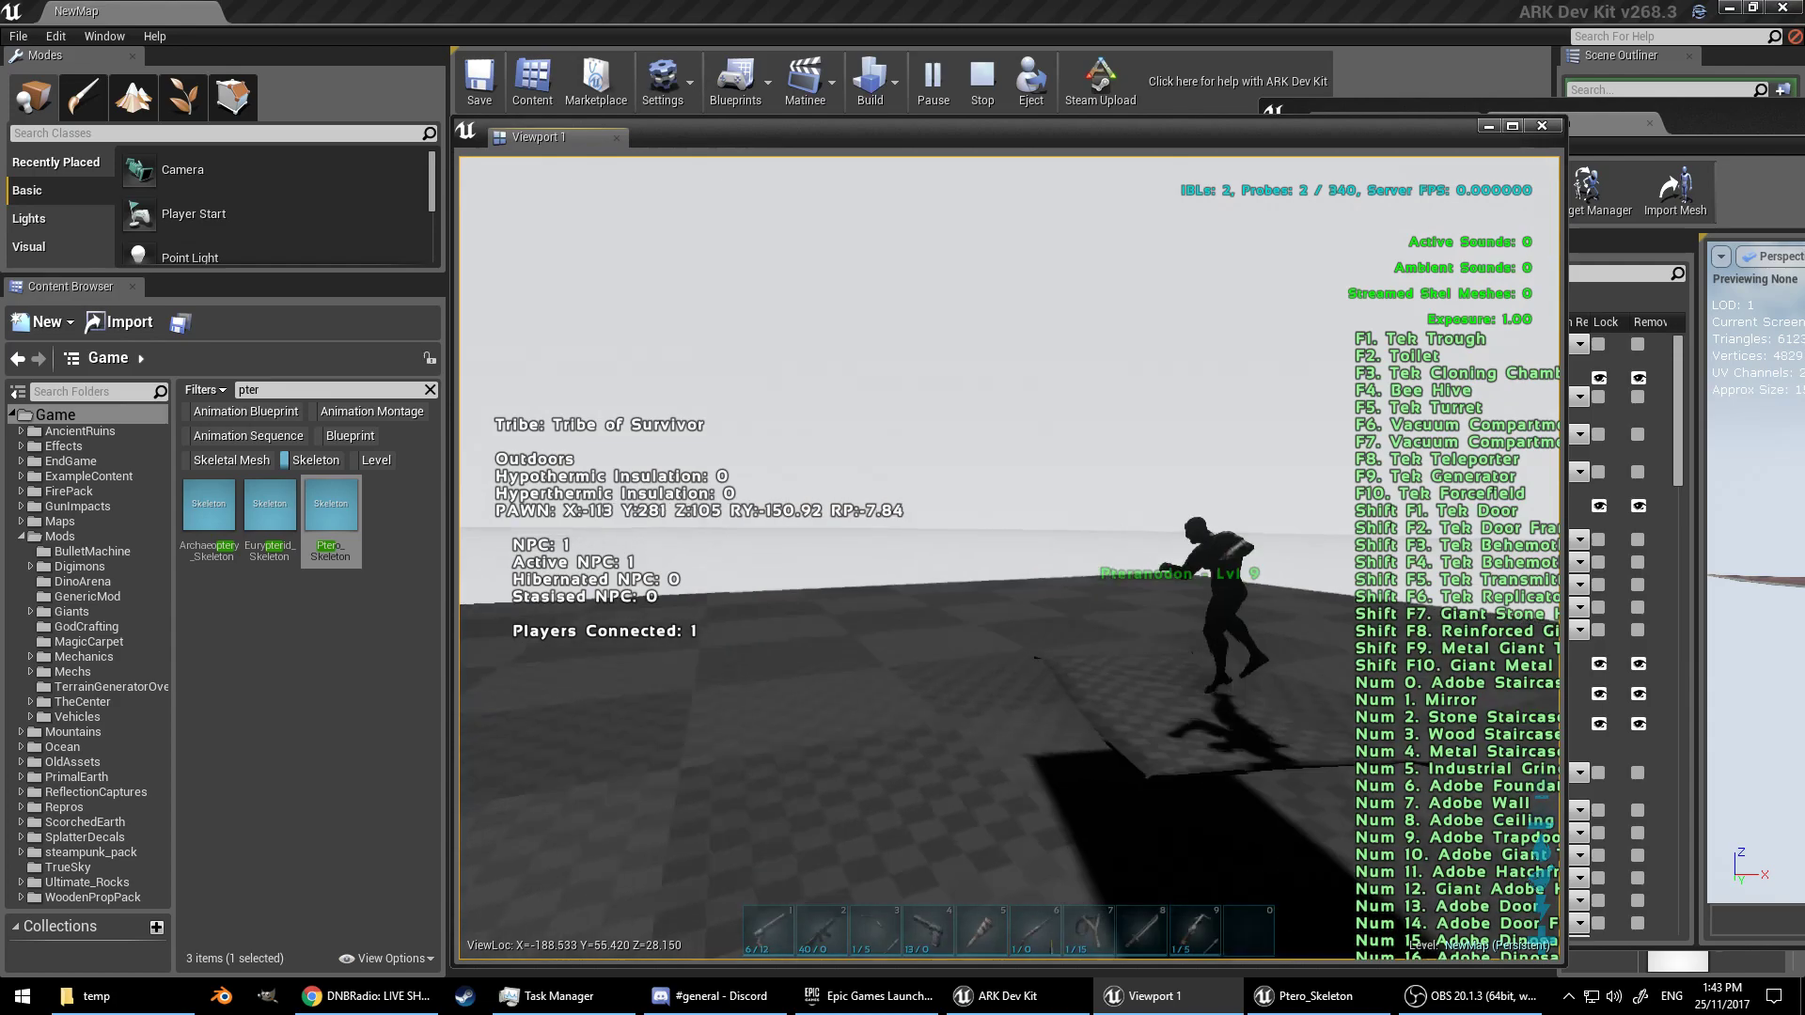
key(Escape)
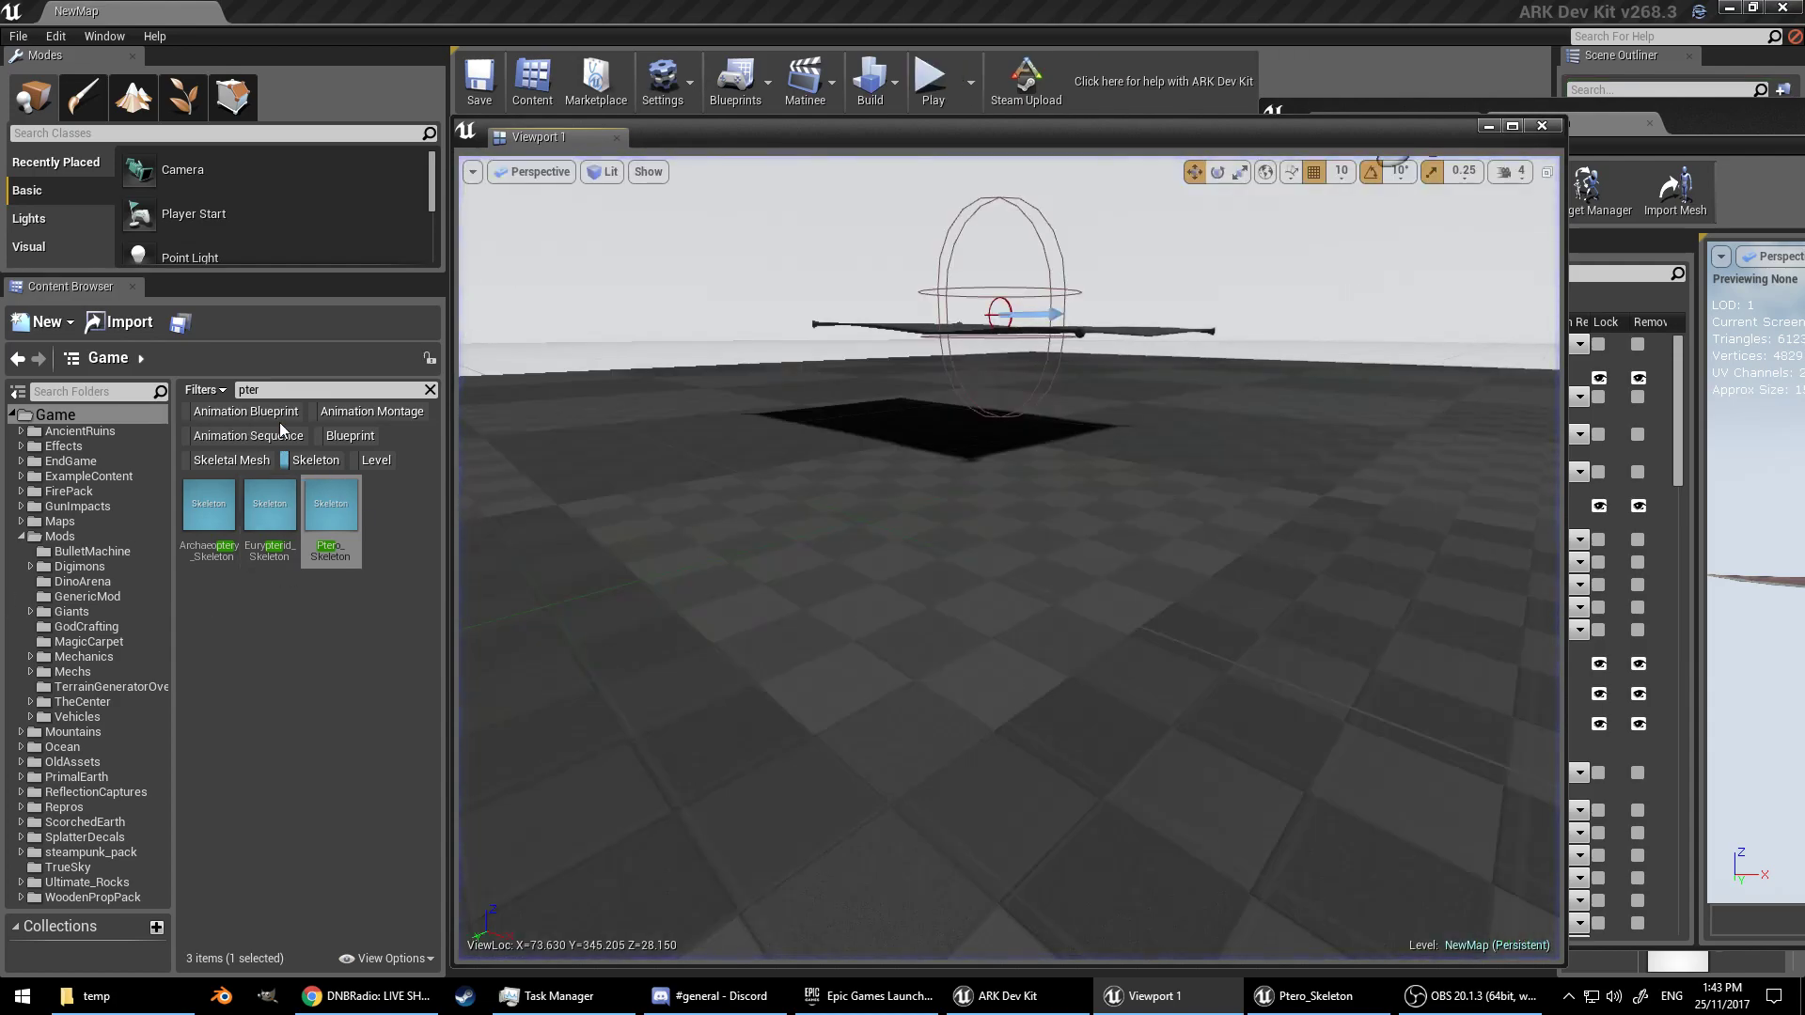
Step: Remove the asset search and Skeleton filter, and open MagicCarpet_SM_Skeleton from the Mods/MagicCarpet folder
click(429, 389)
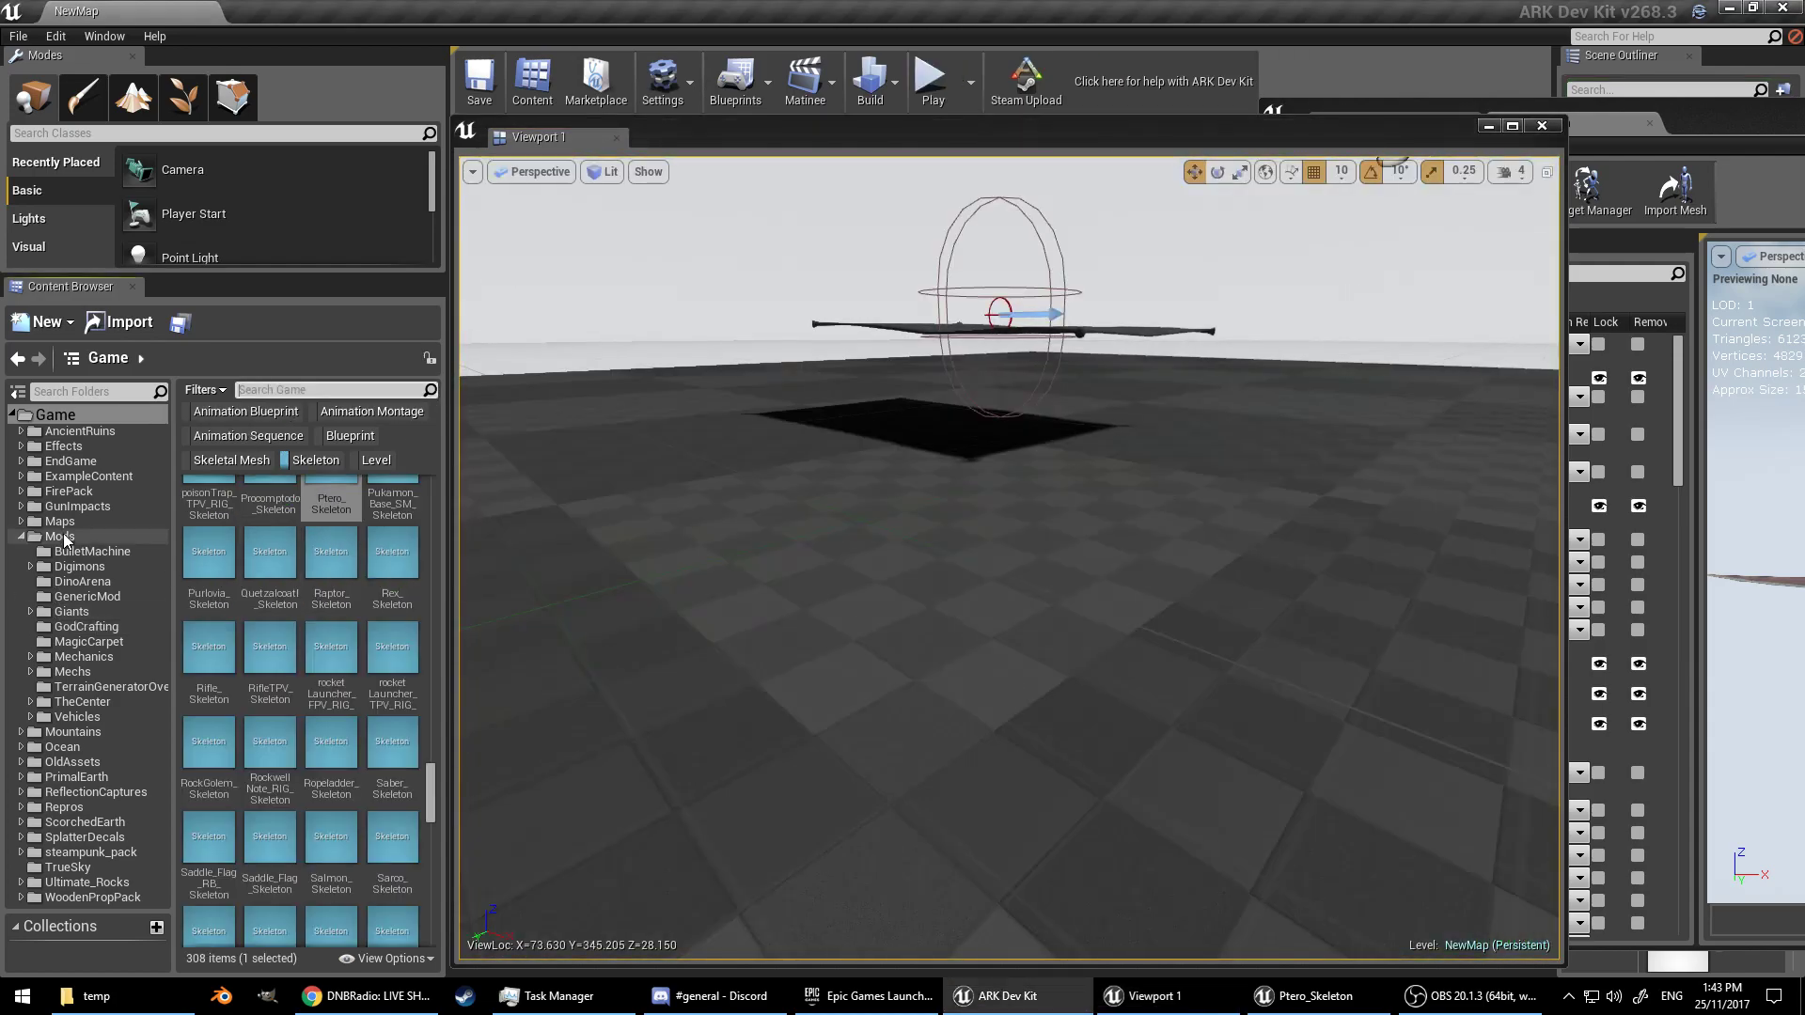
click(65, 536)
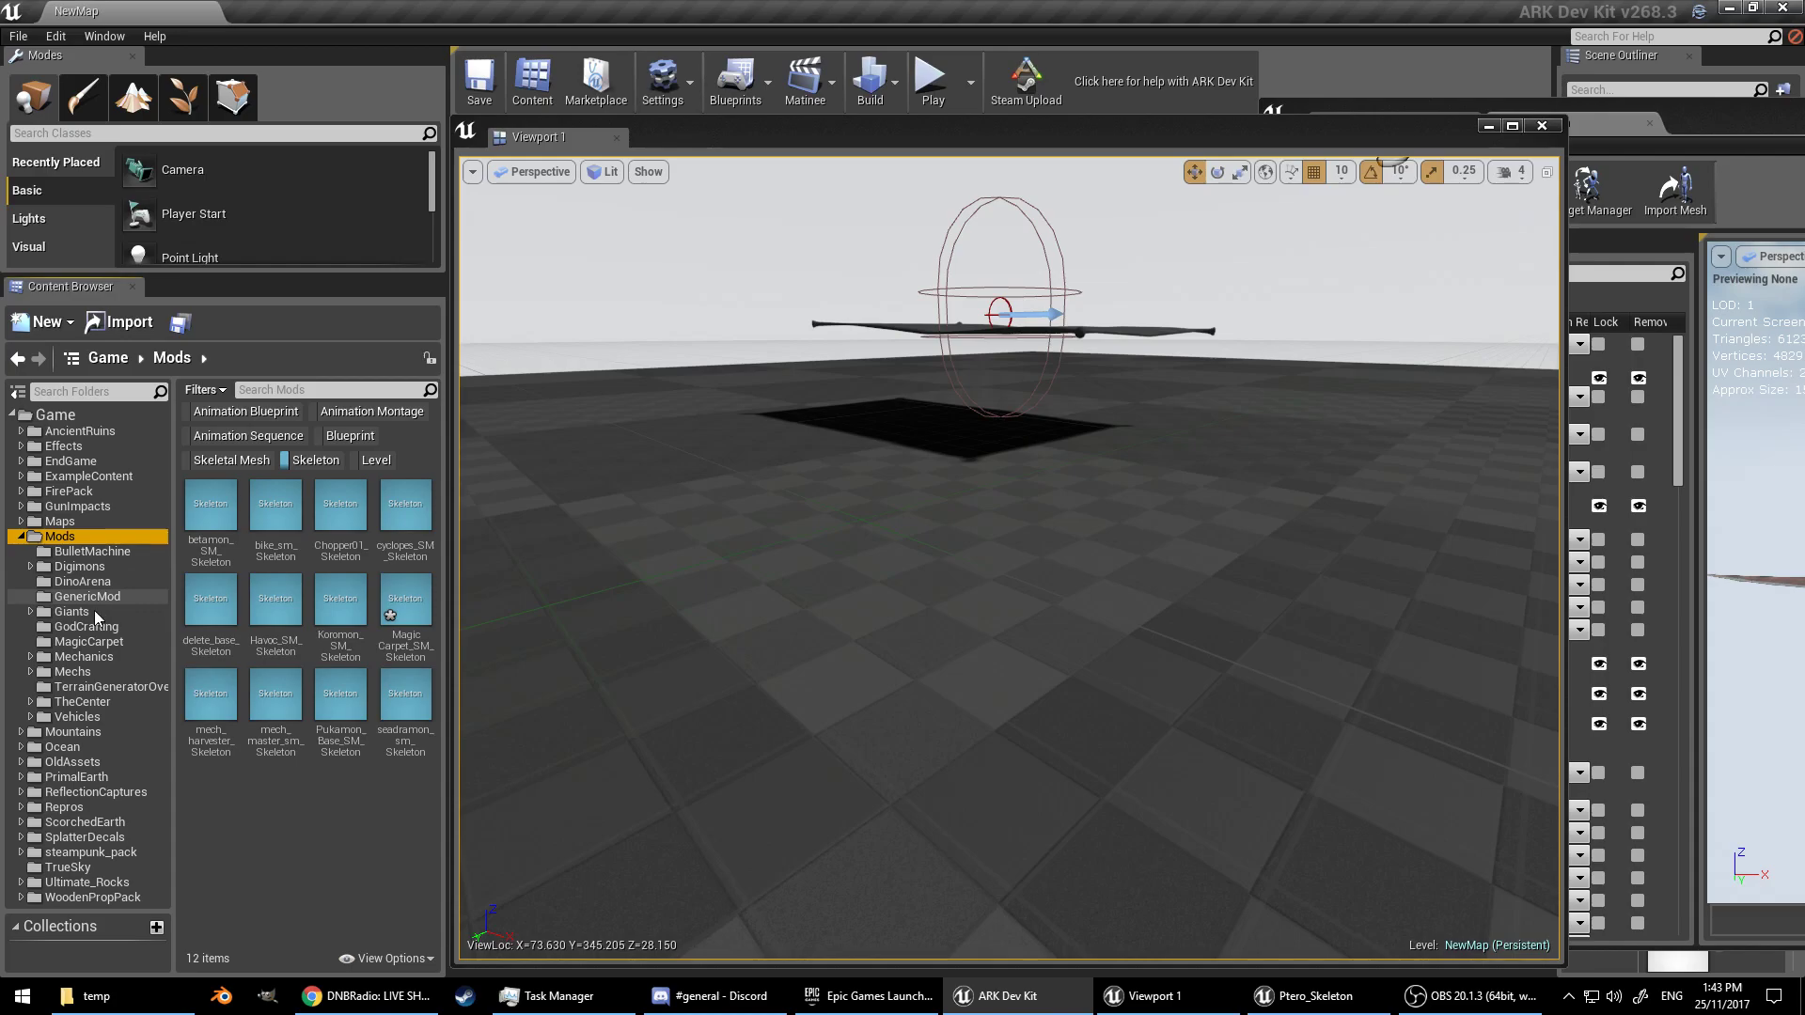
click(84, 641)
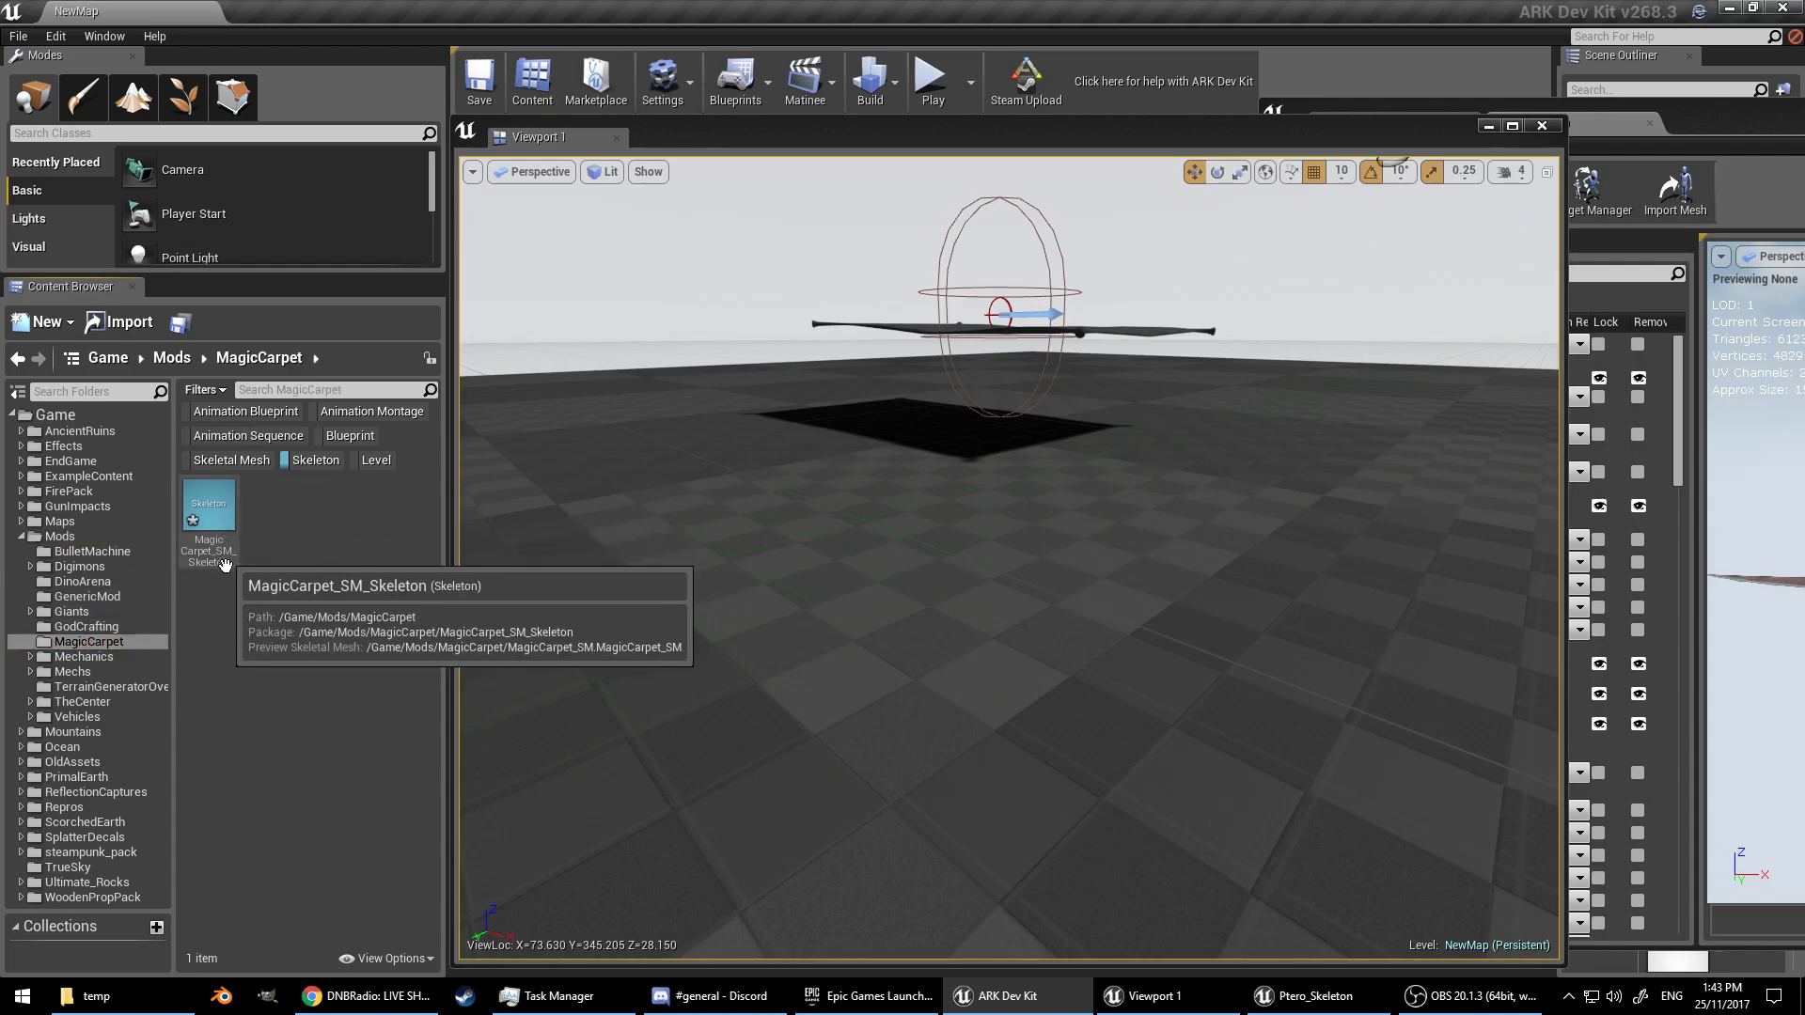
click(309, 460)
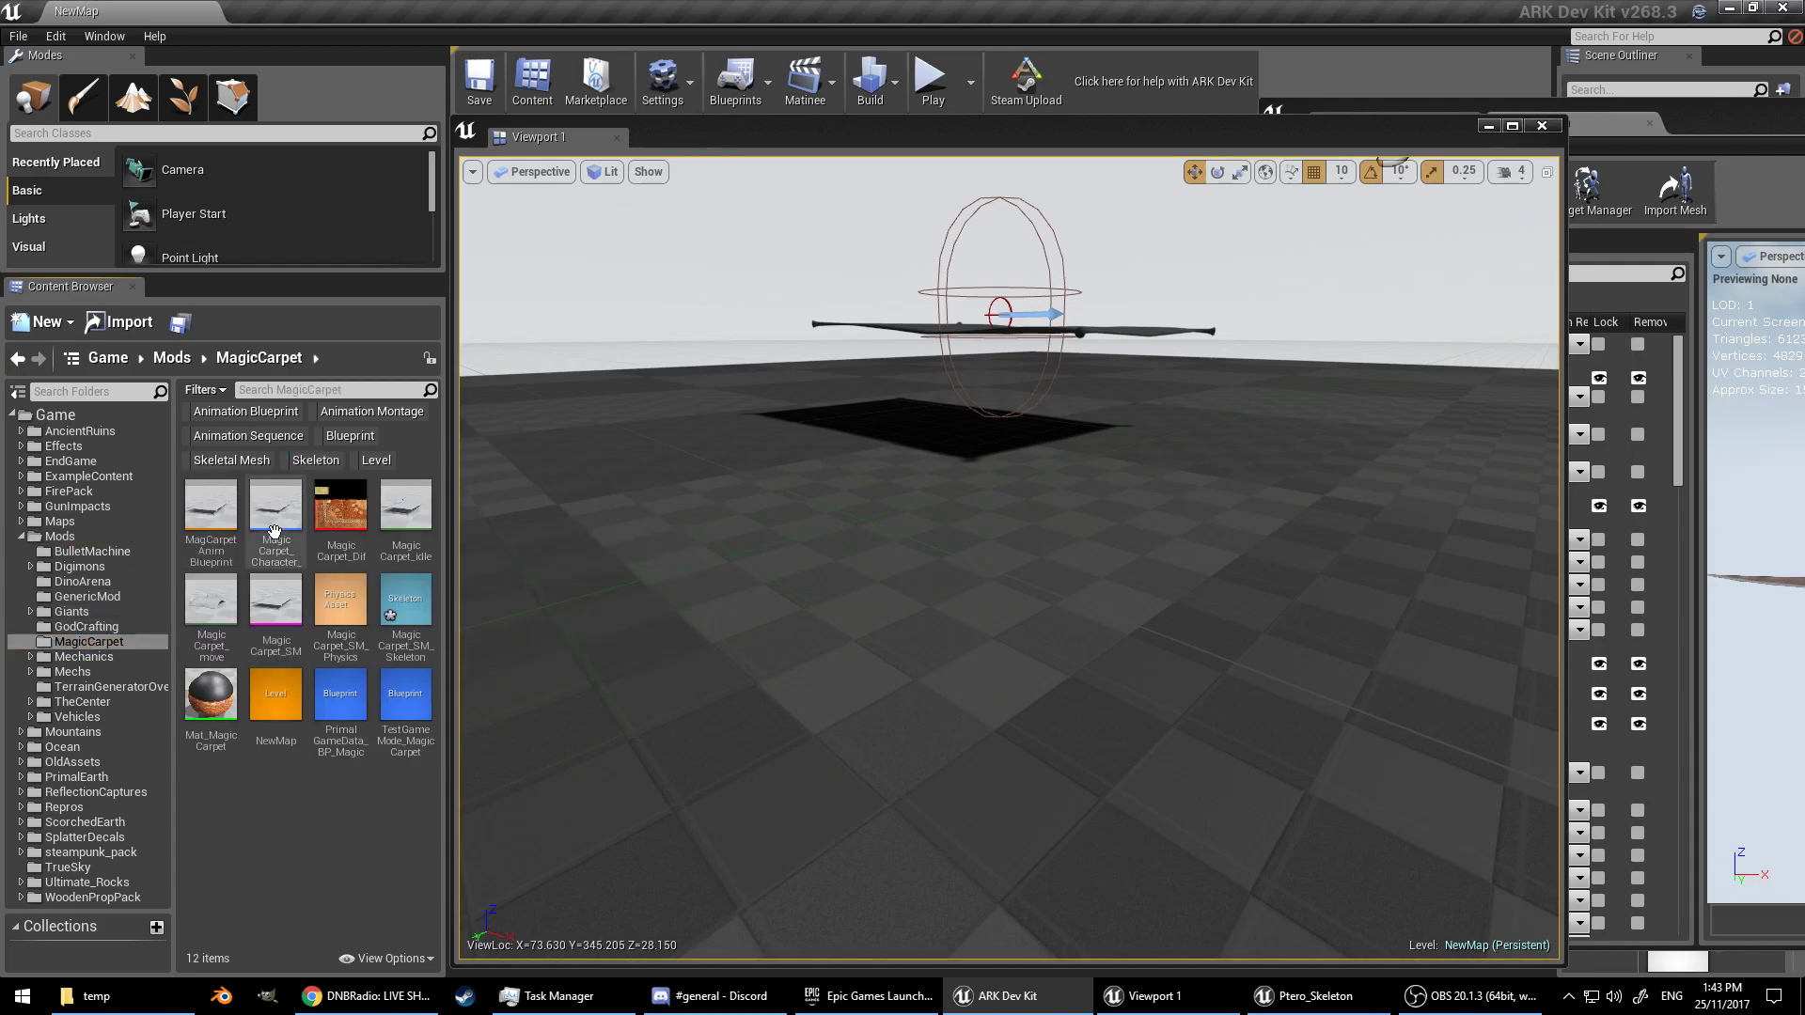
double_click(416, 603)
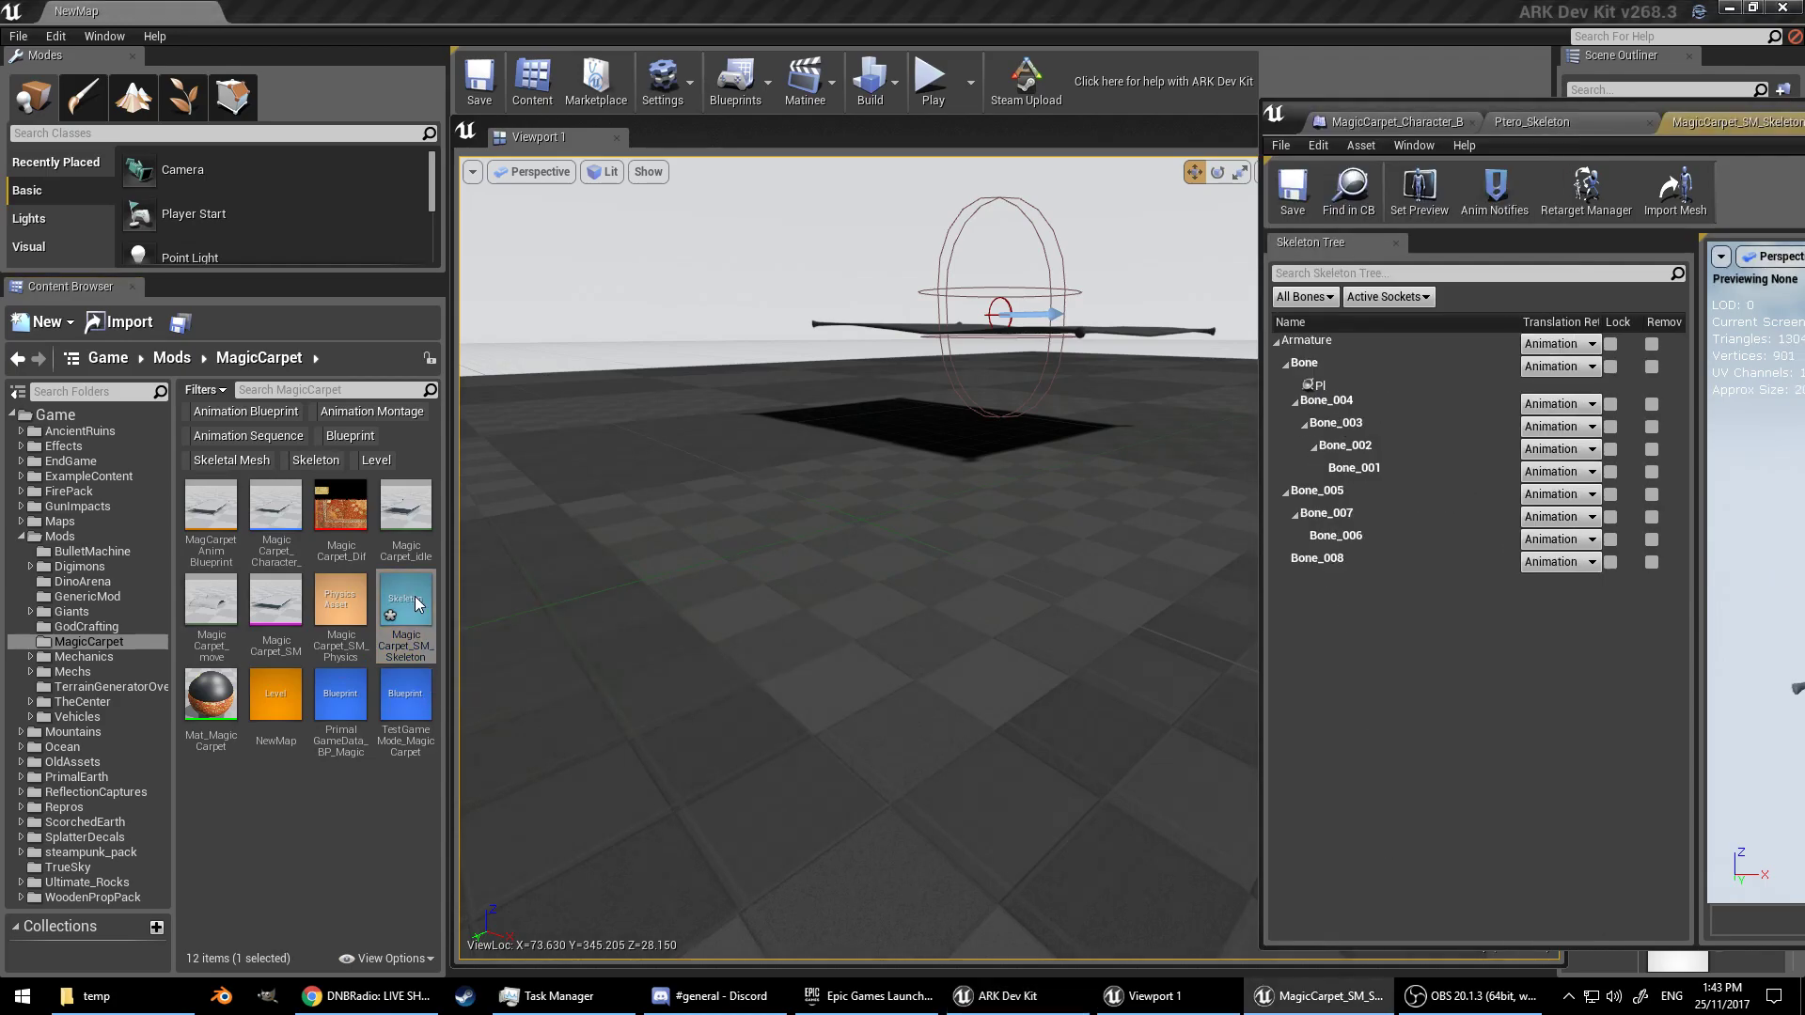
drag(1681, 105, 961, 96)
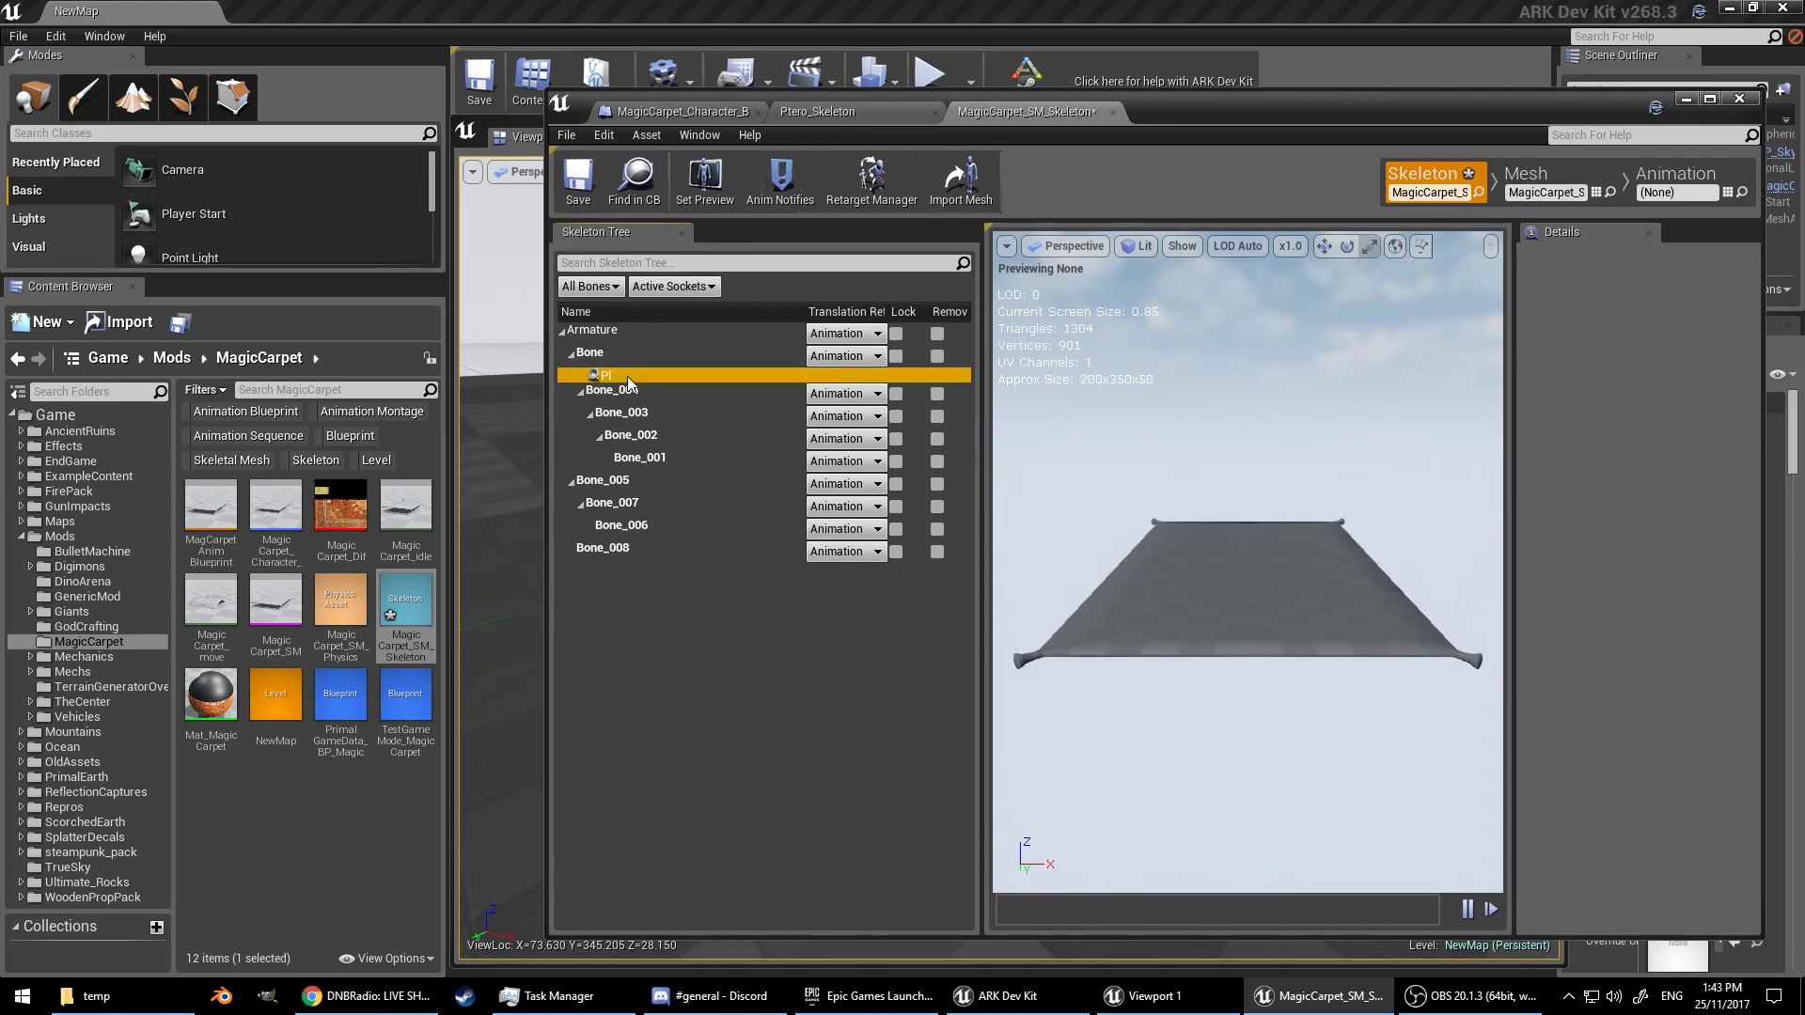
Step: Delete the existing Pl socket attached to Bone in the carpet skeleton
click(618, 372)
scroll(1213, 681, up, 5)
scroll(1301, 707, down, 6)
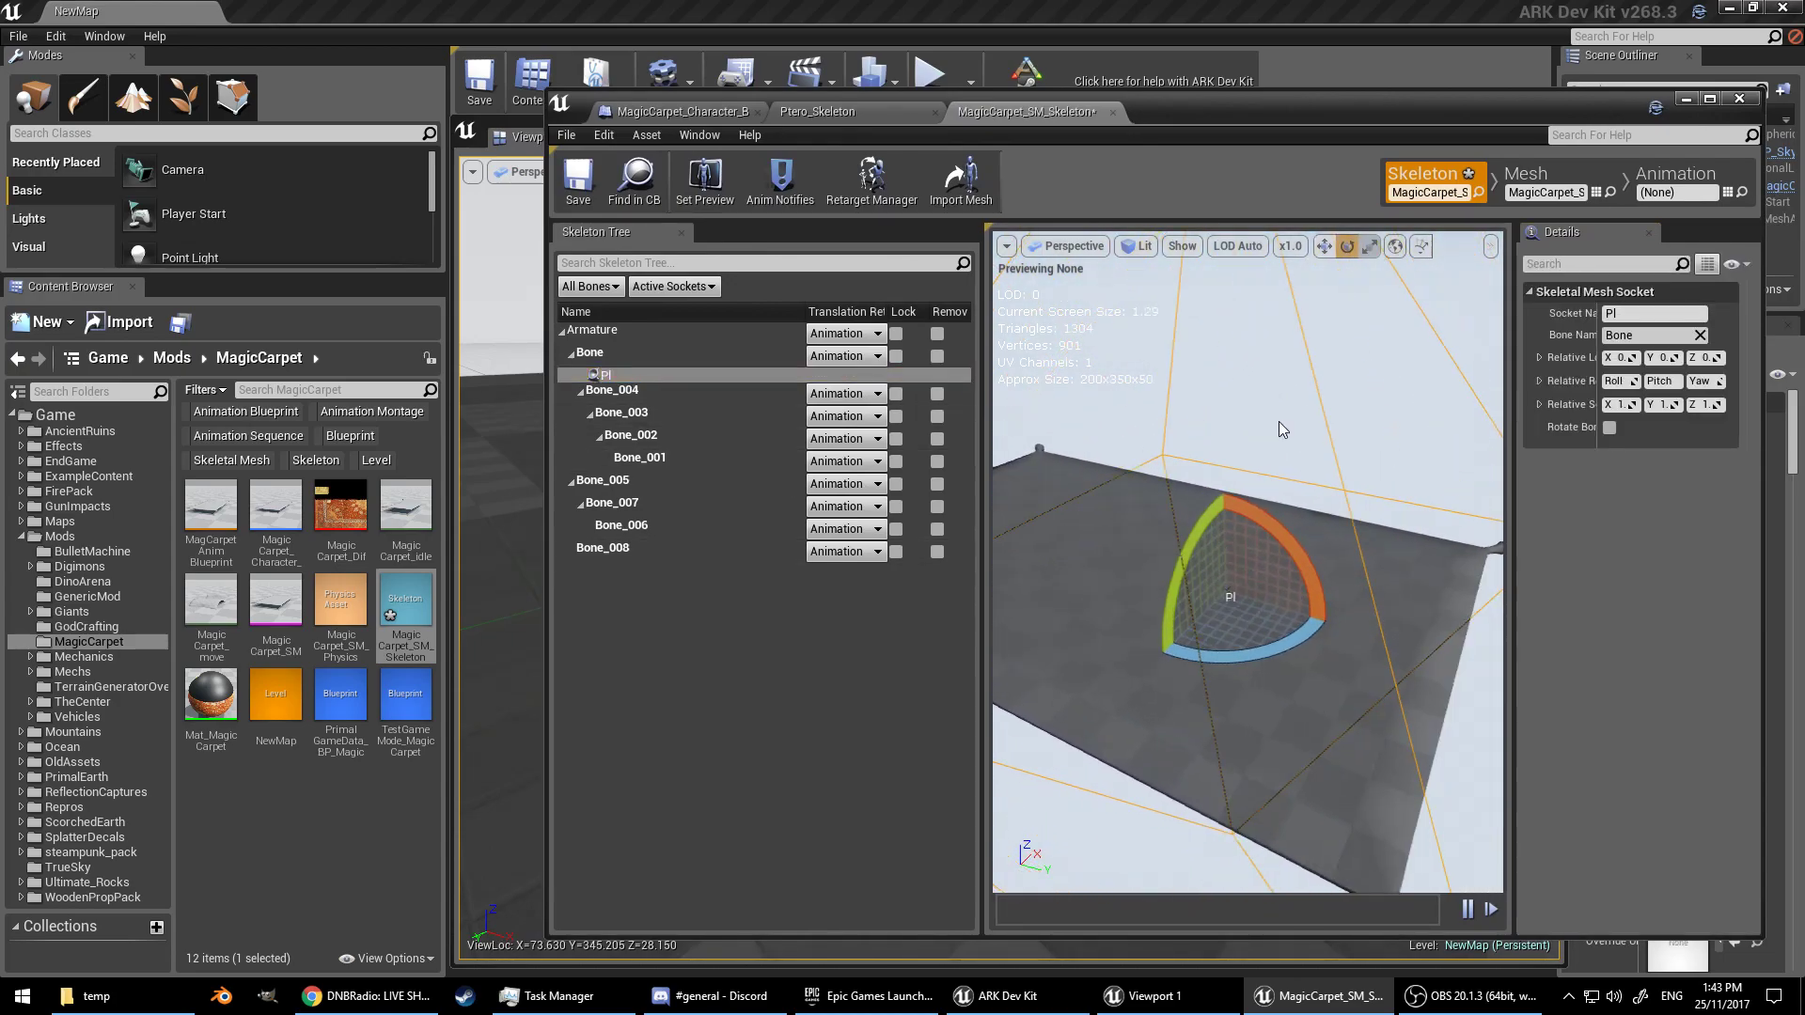
right_click(634, 376)
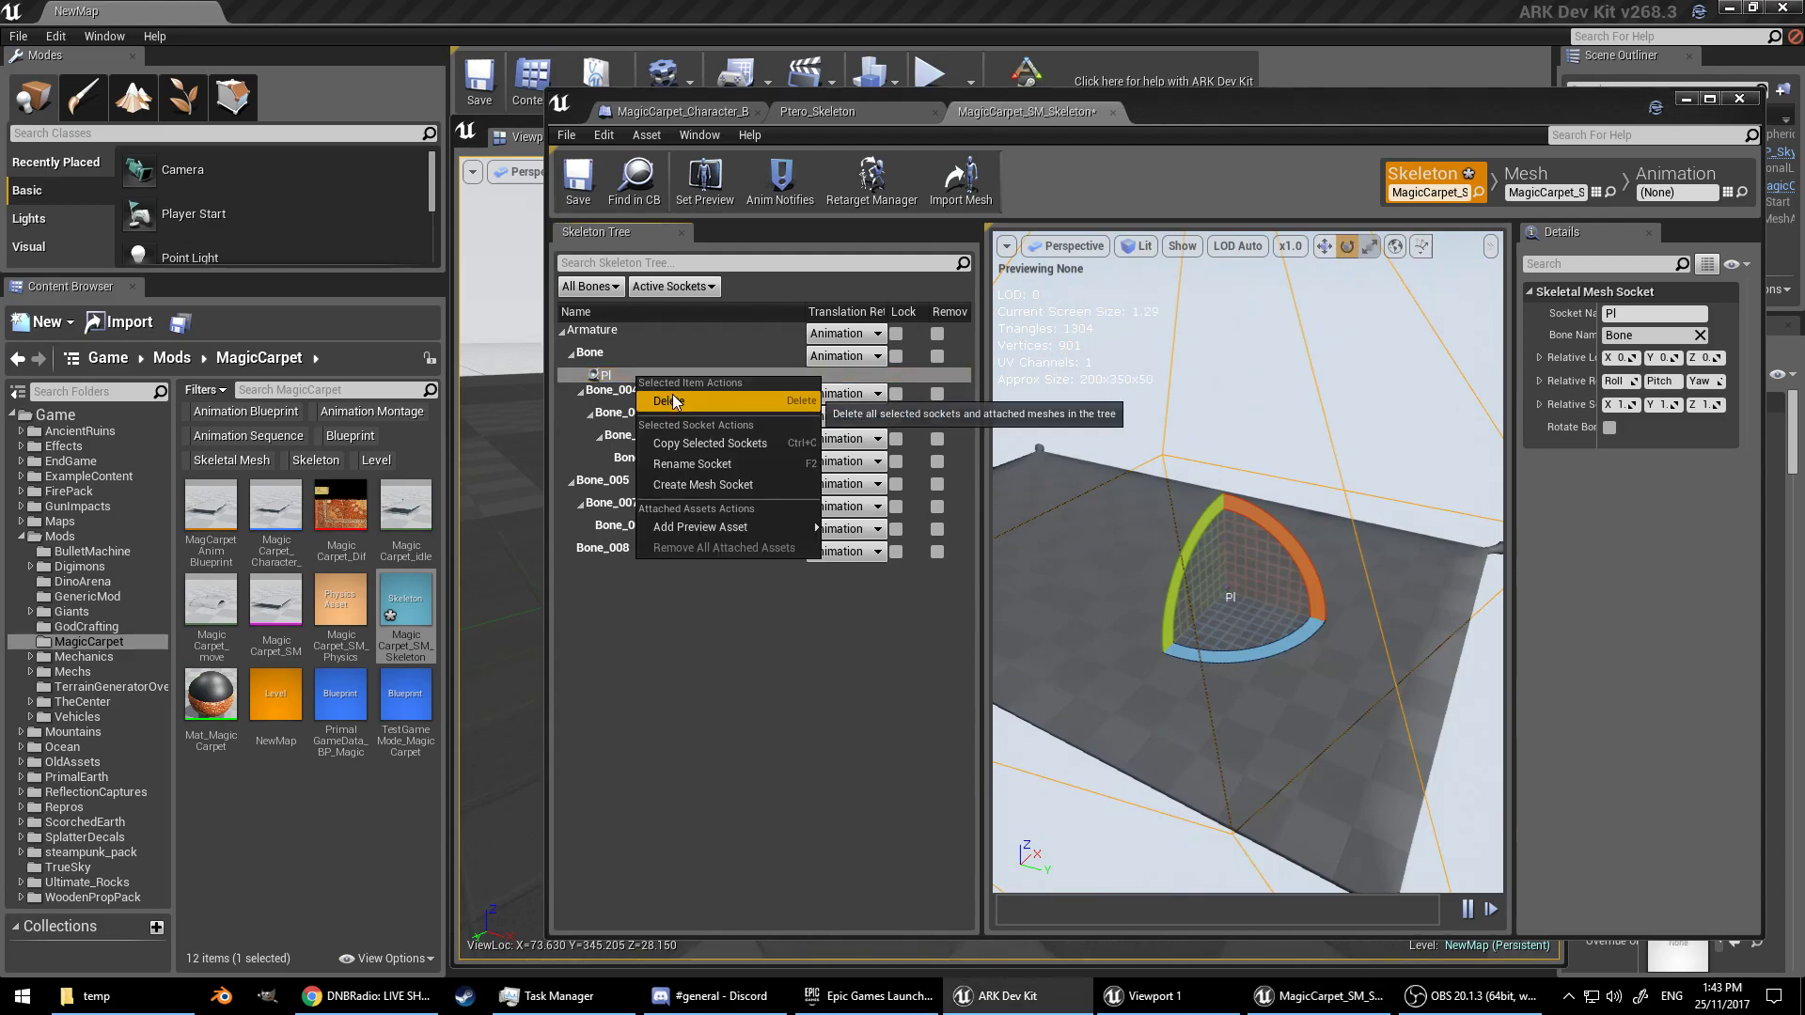
click(658, 400)
Step: Add a new socket to the bone named Bone in the carpet skeleton
click(622, 355)
right_drag(1315, 734, 1353, 788)
scroll(1331, 714, down, 5)
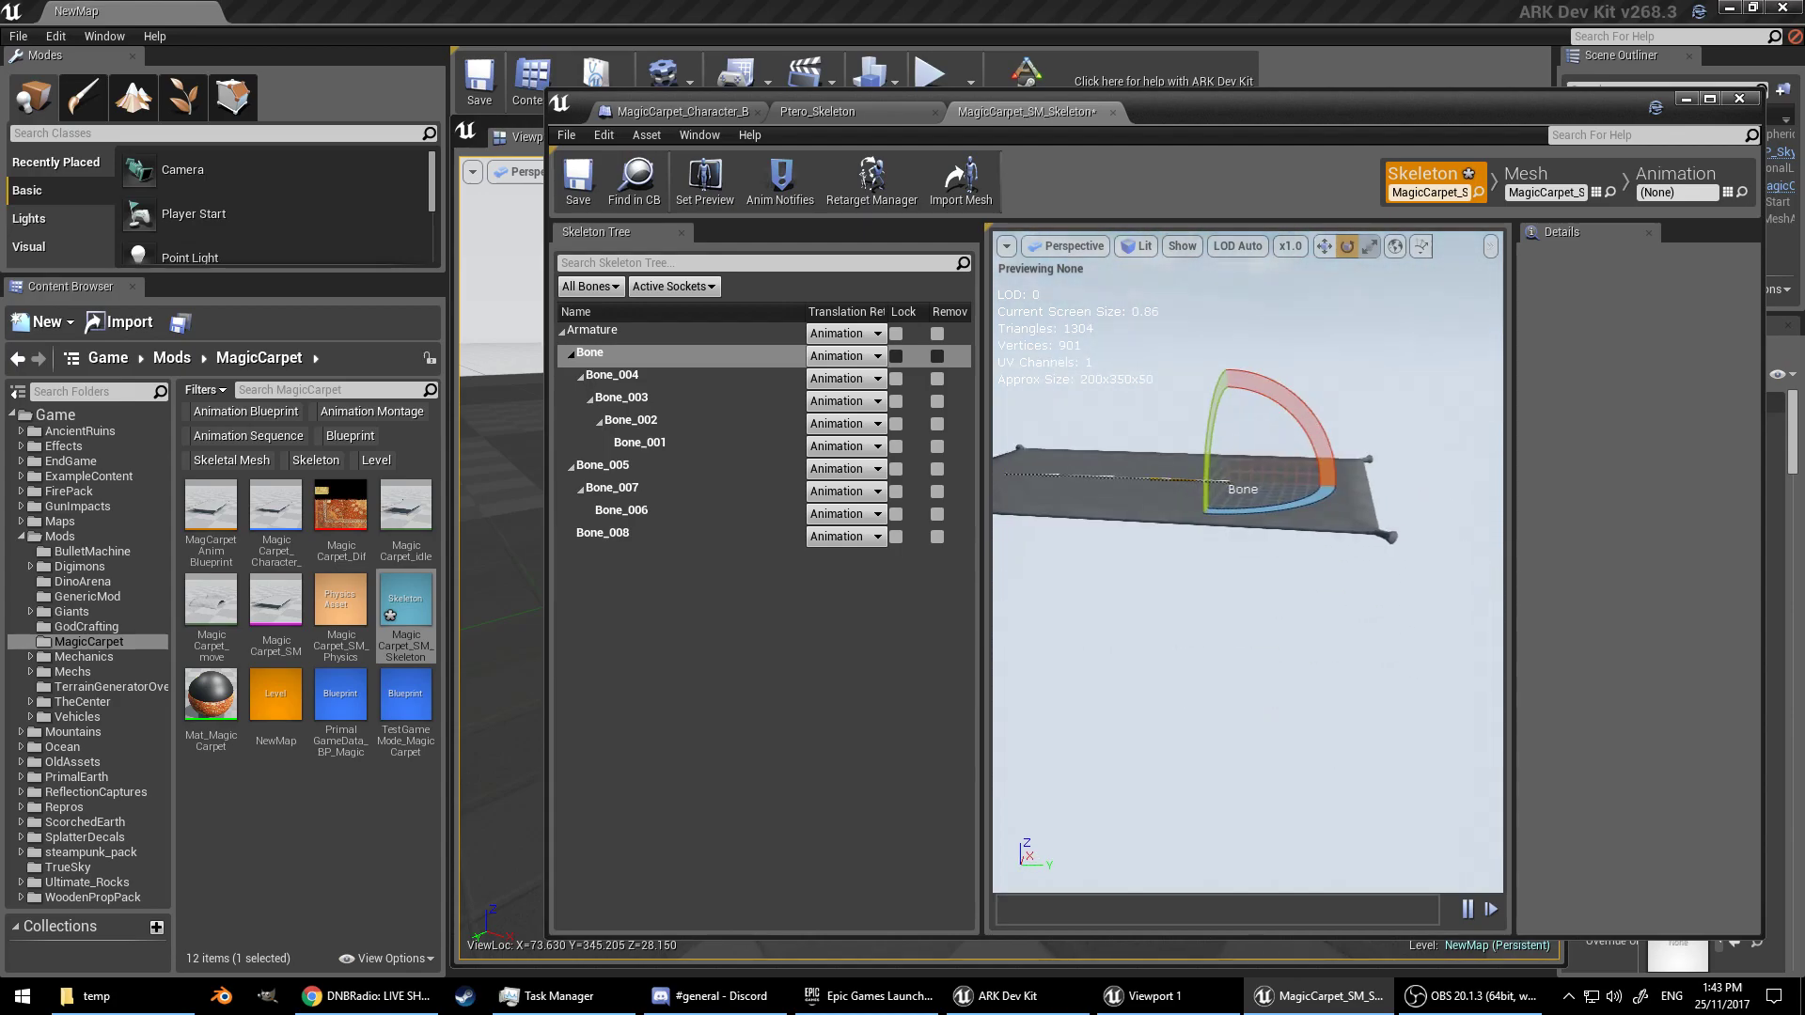
right_click(602, 353)
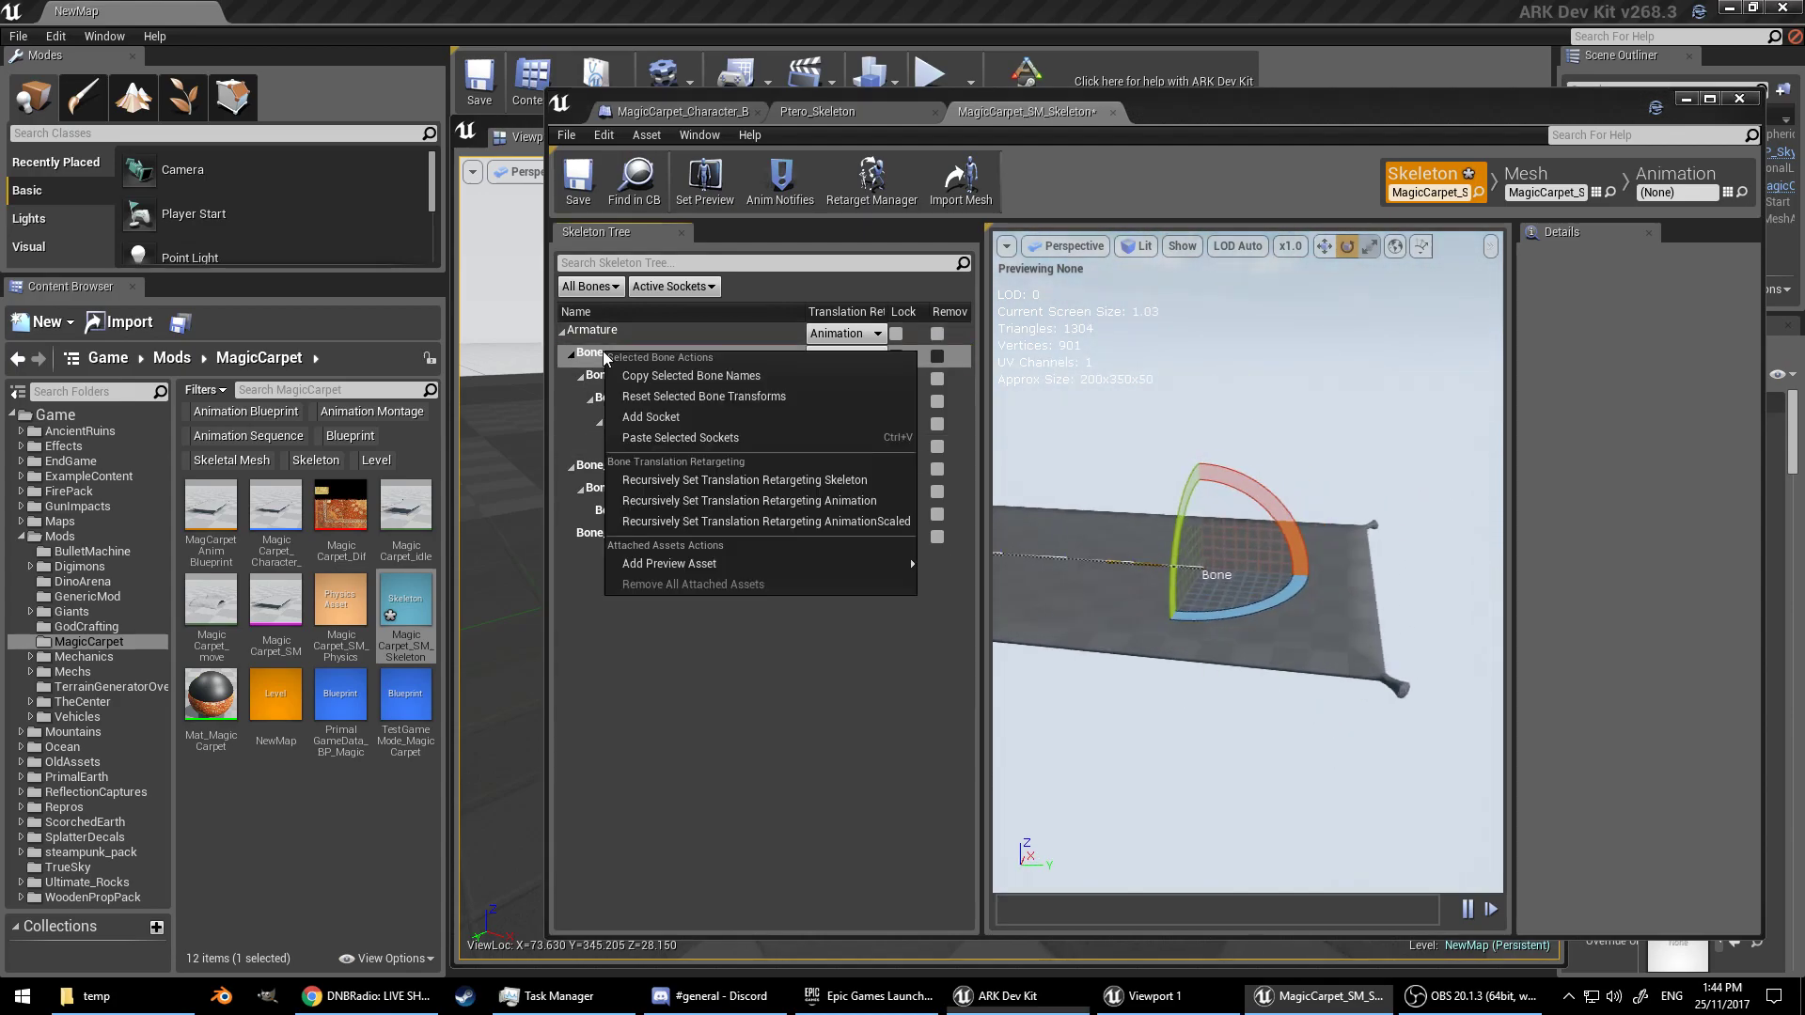
click(666, 415)
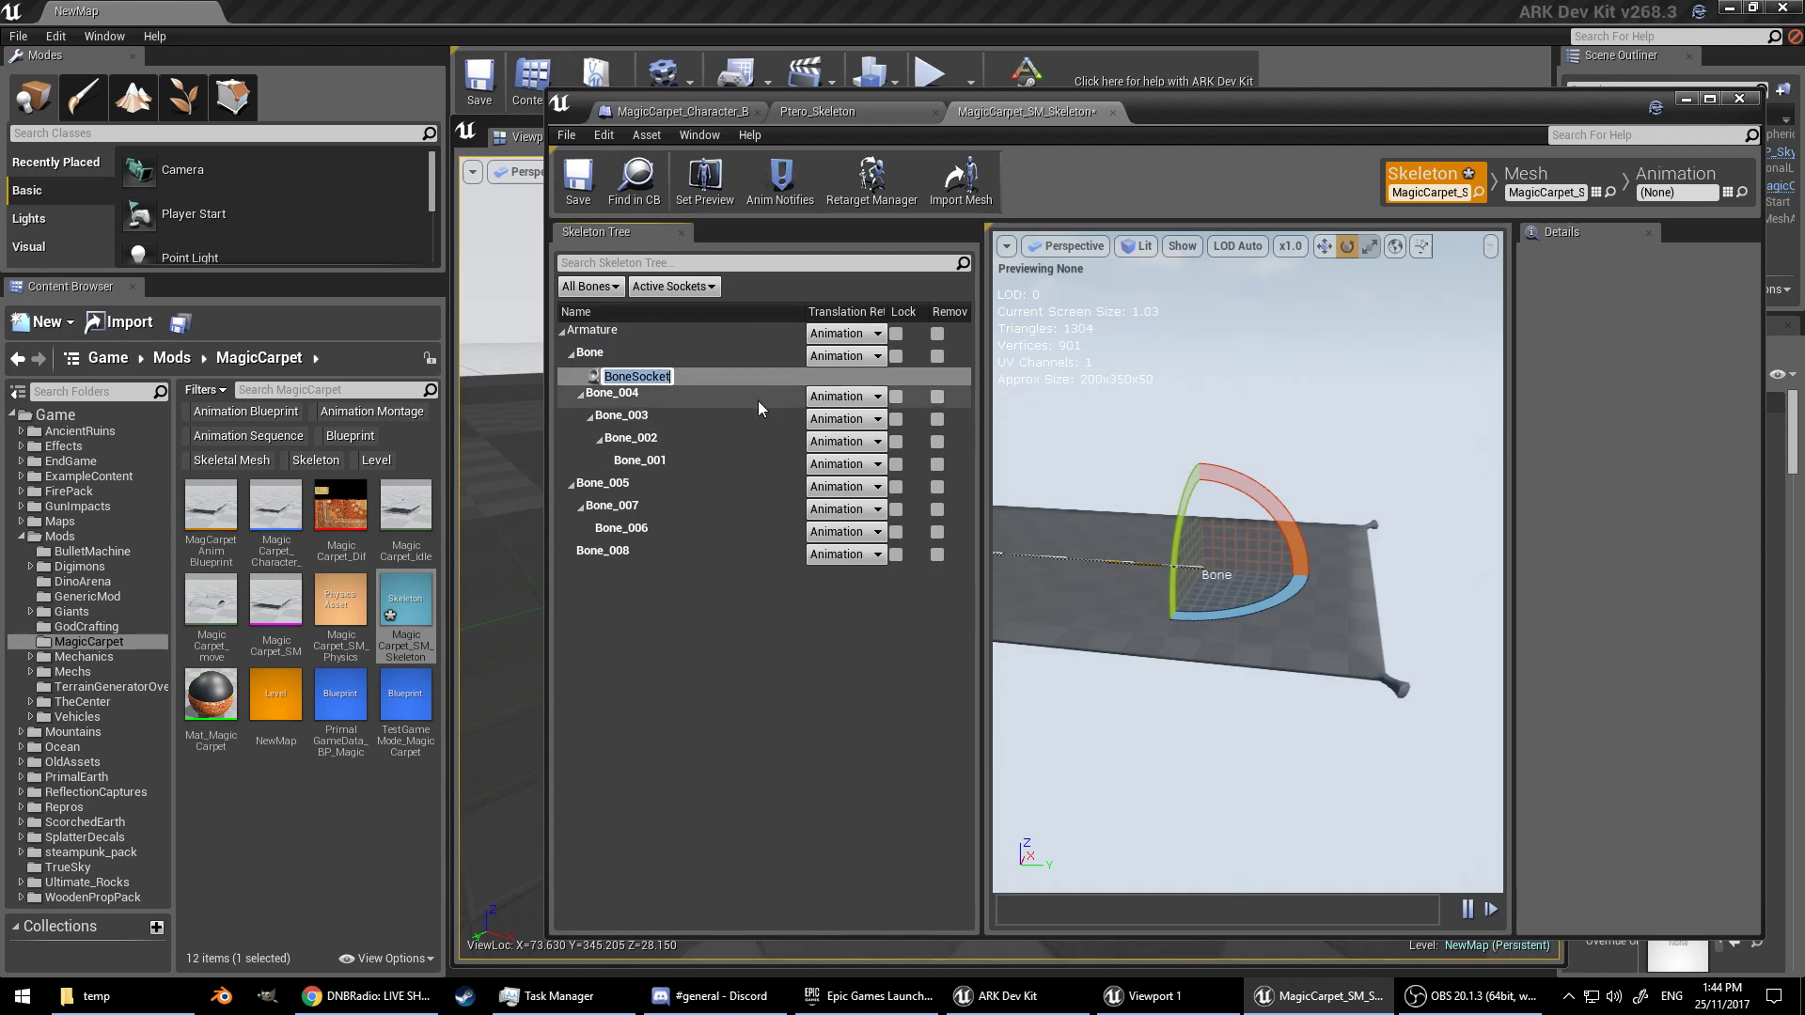
Step: Hide the bones in Ptero_Skeleton's tree so that only its sockets are listed for checking their names
click(816, 111)
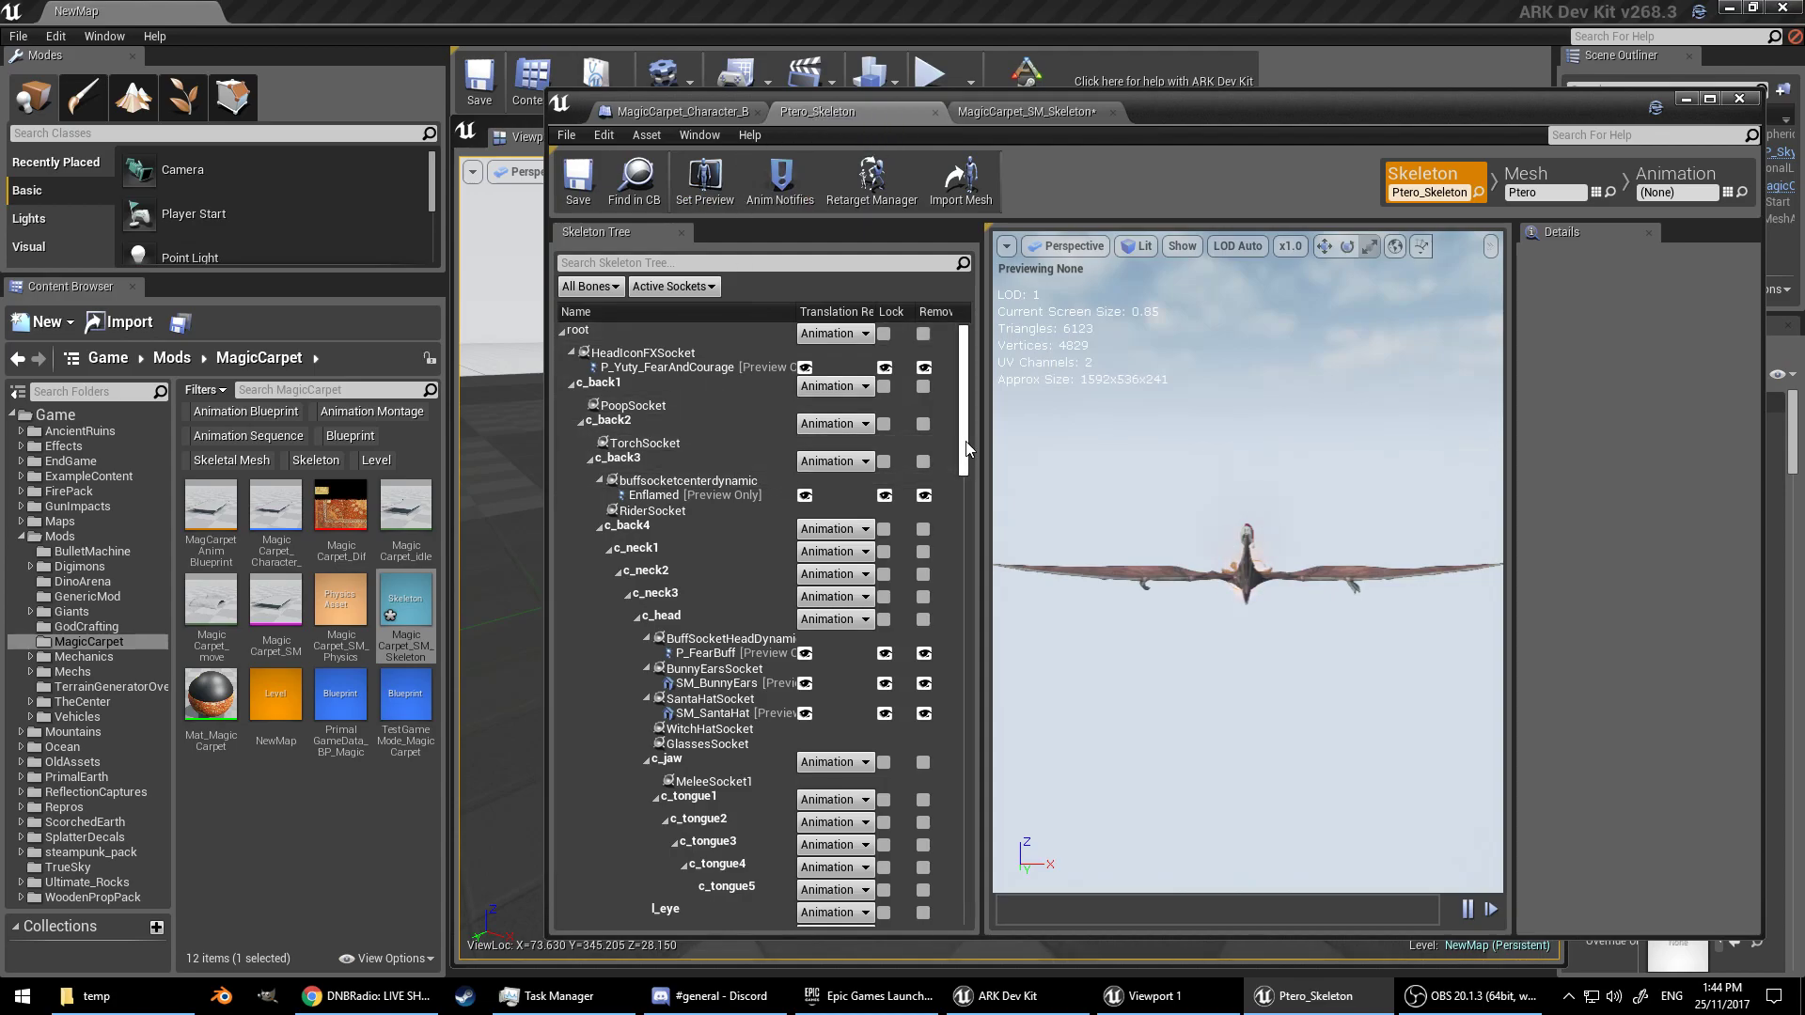
right_drag(1168, 625, 1279, 655)
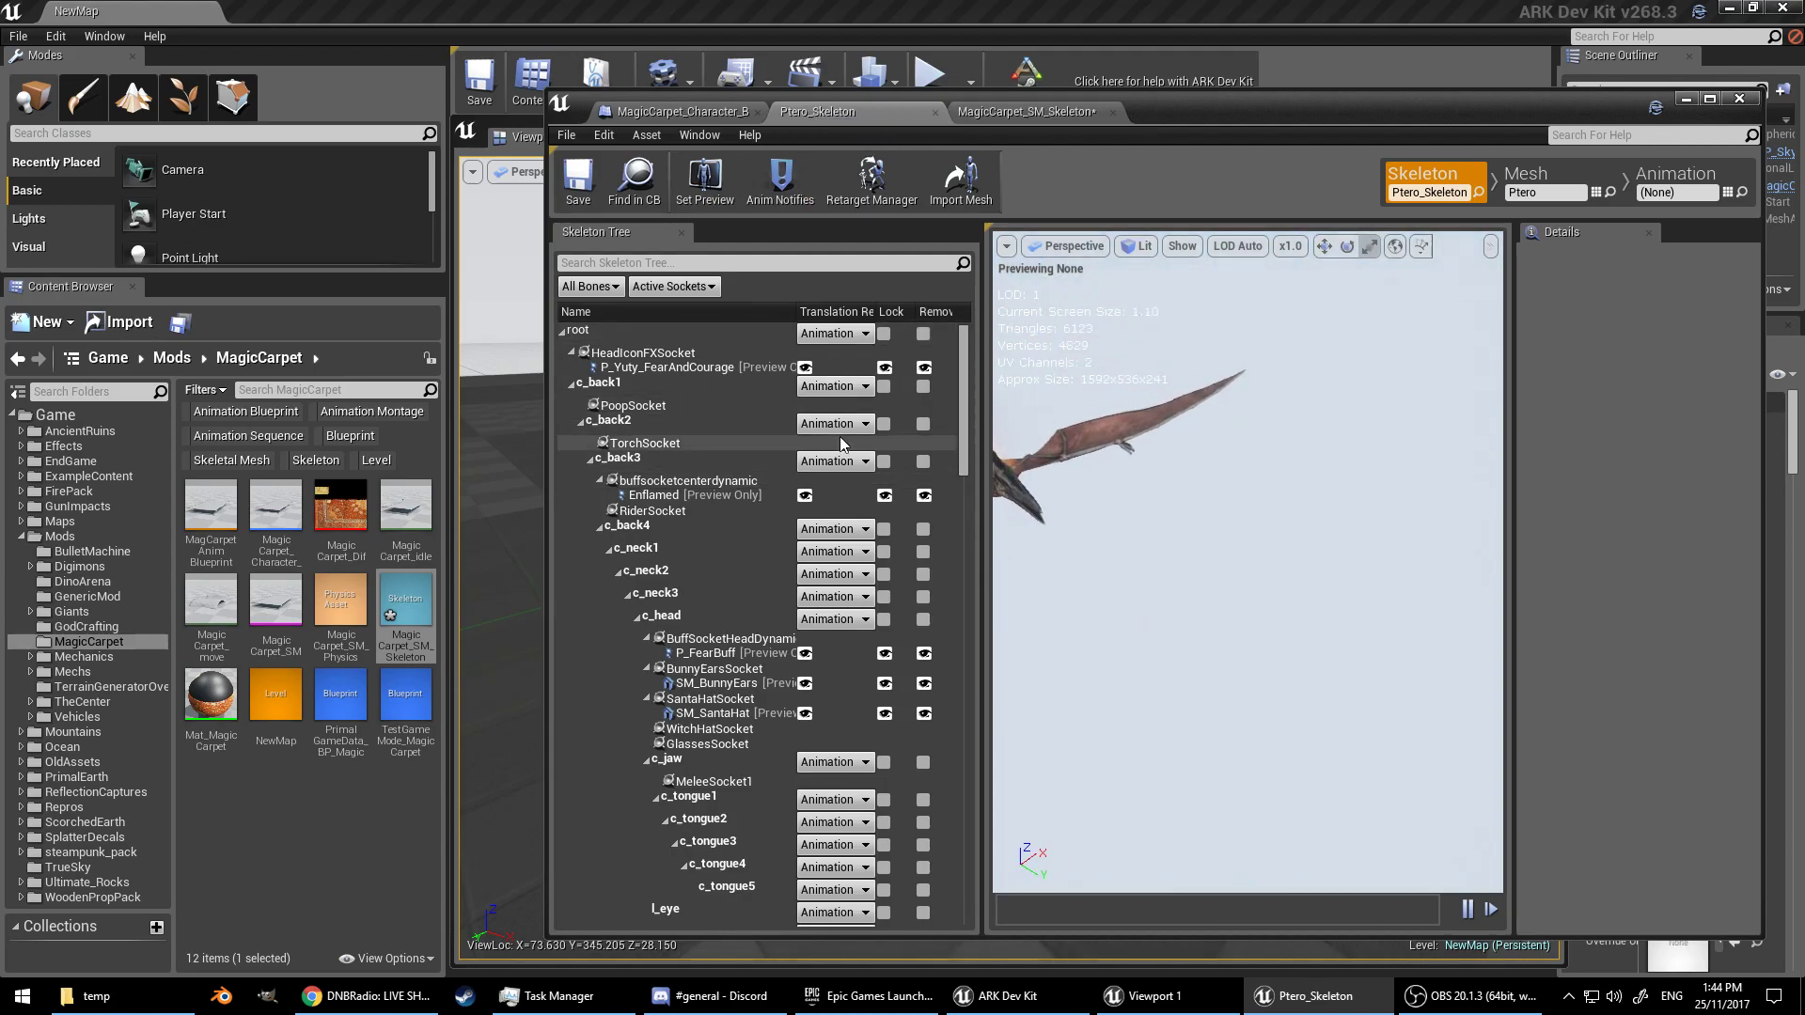
drag(964, 446, 893, 326)
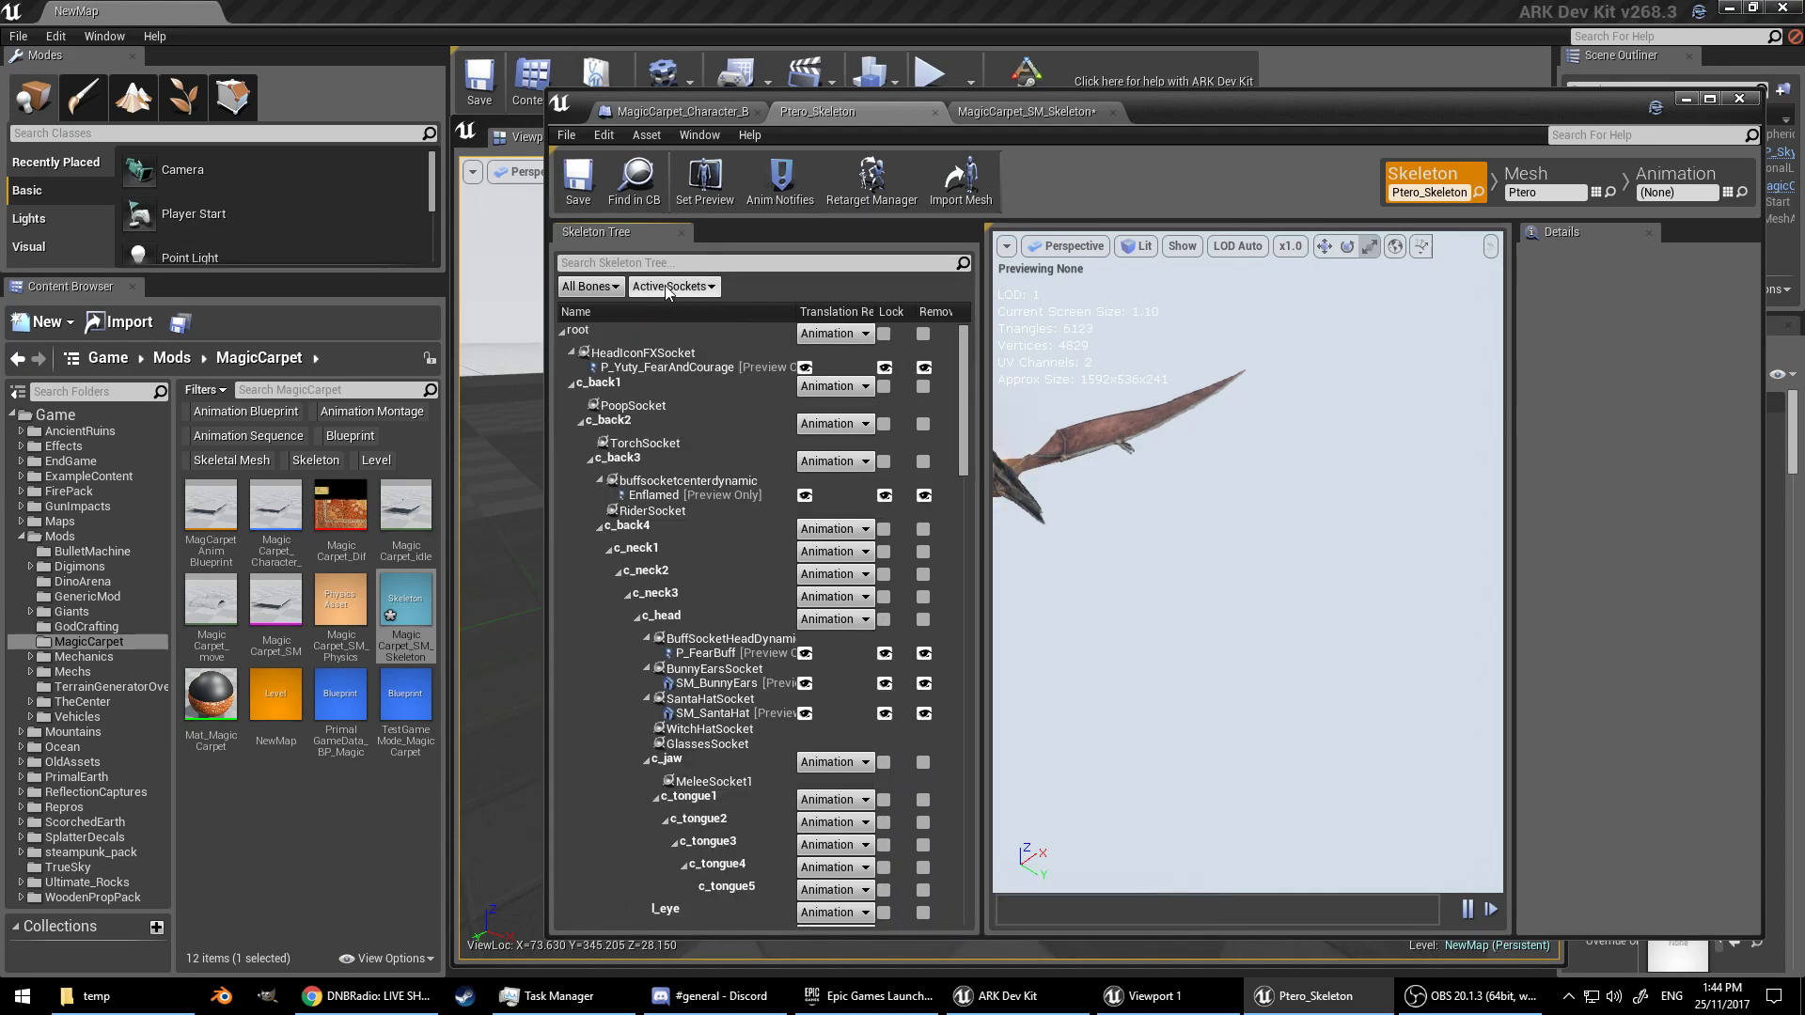
click(589, 286)
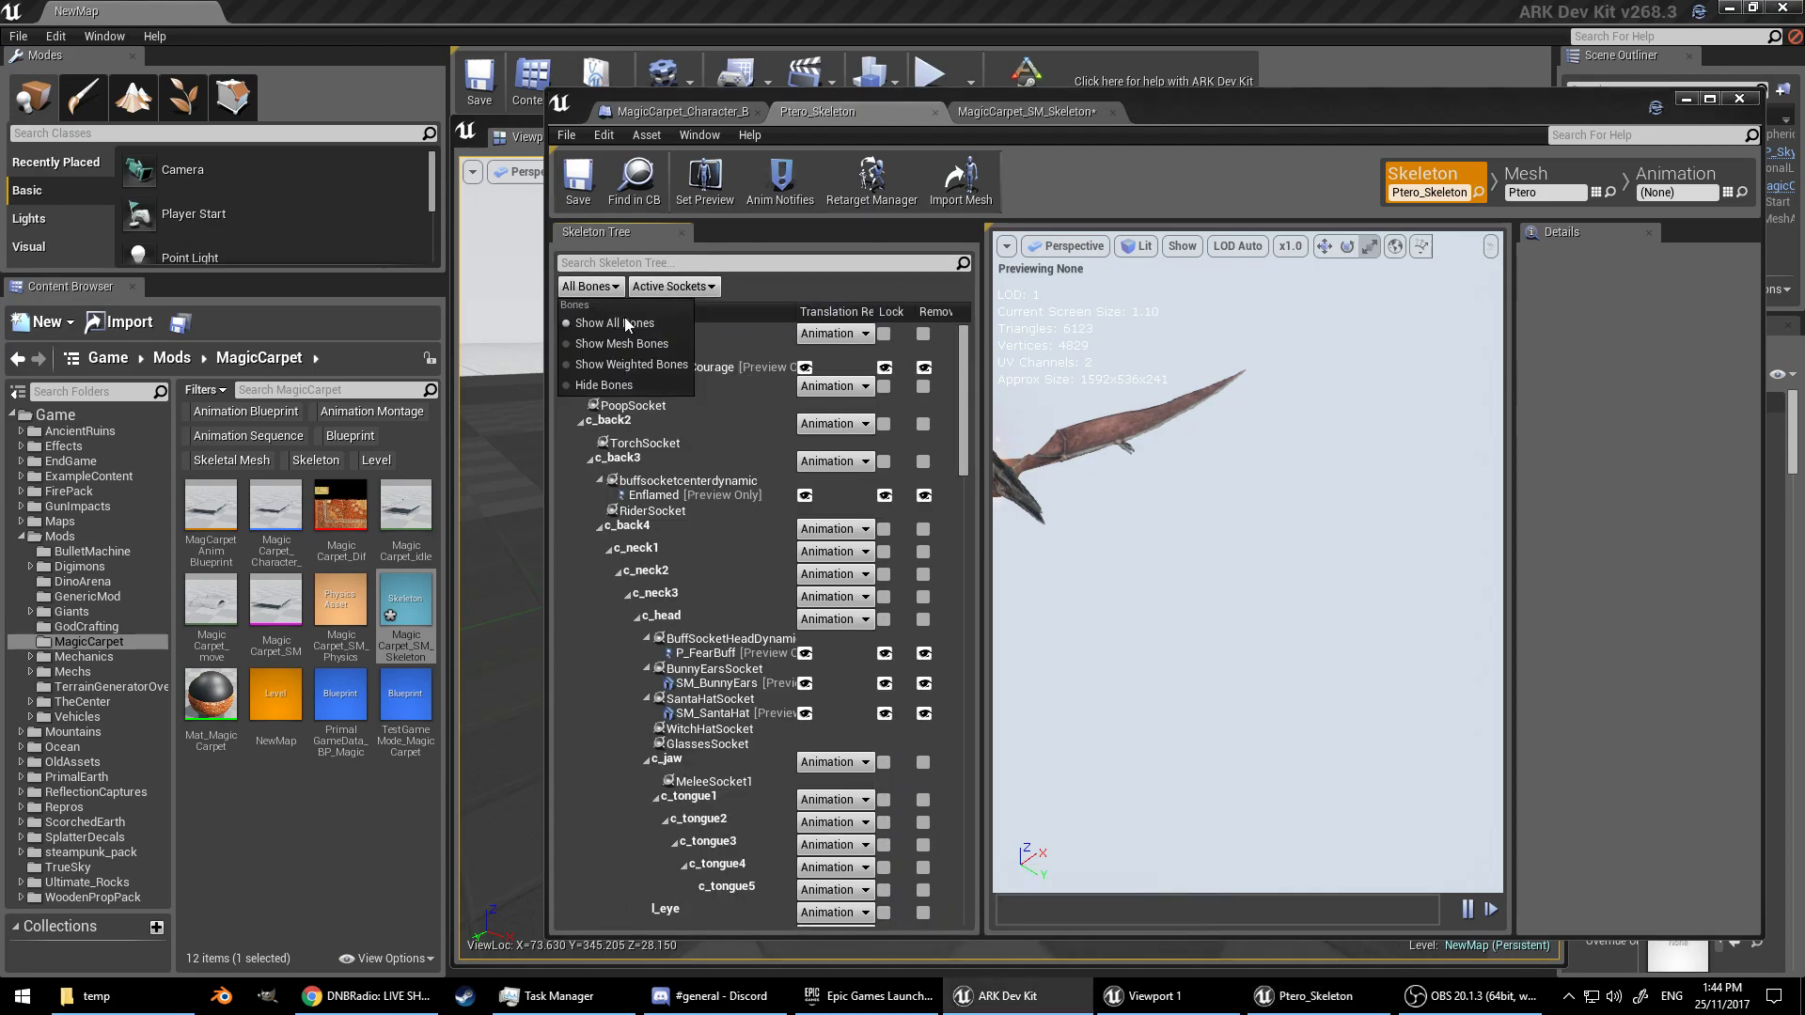
click(643, 384)
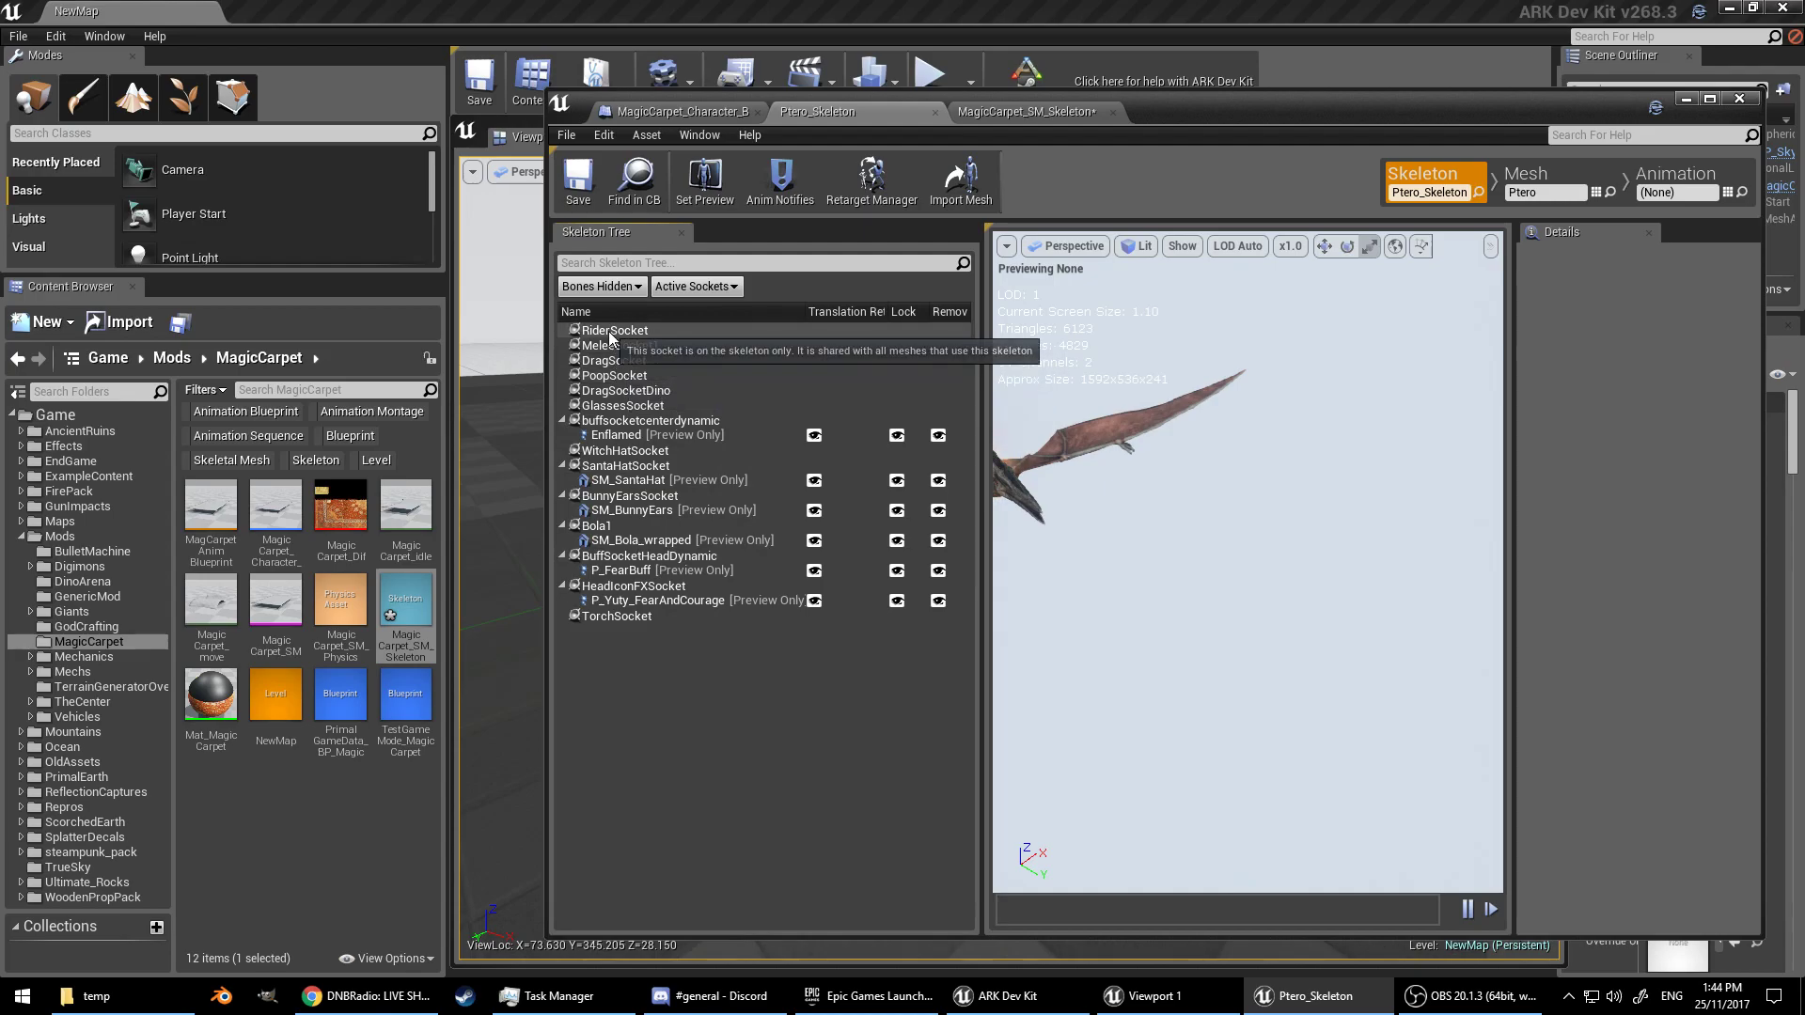
Step: Rename the new socket under Bone in MagicCarpet_SM_Skeleton as RiderSocket
click(1023, 113)
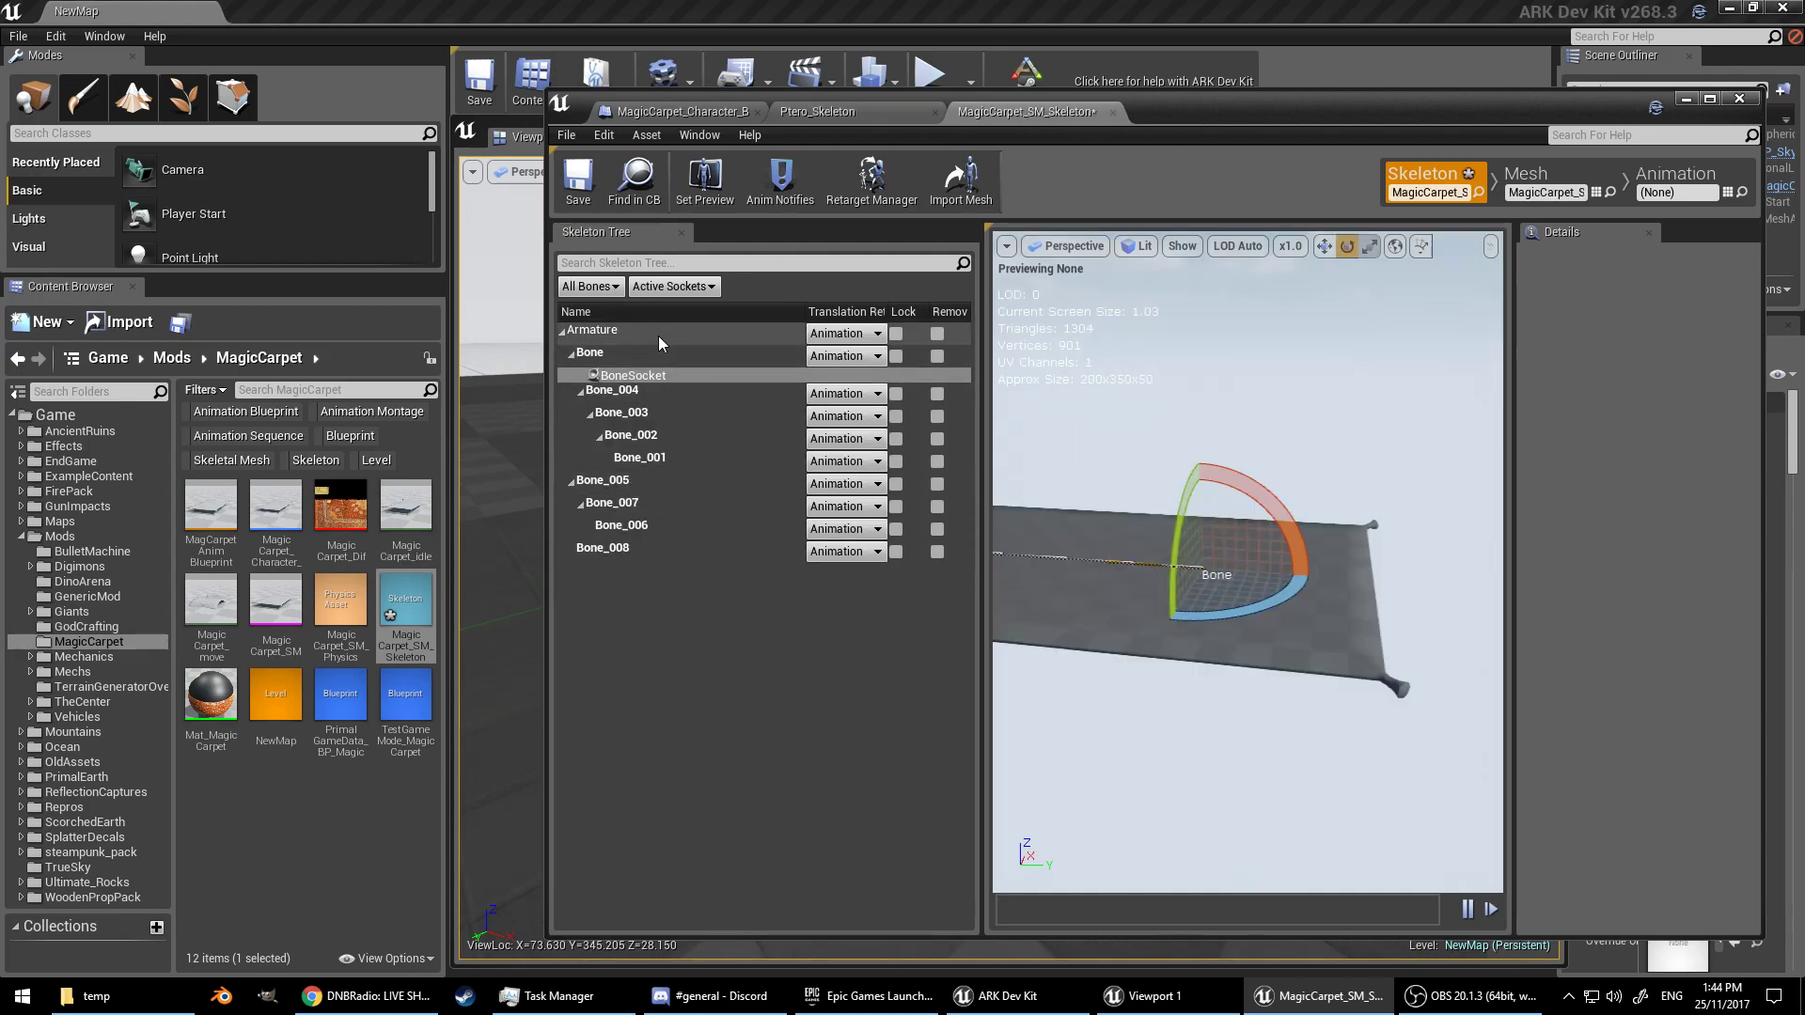
click(637, 376)
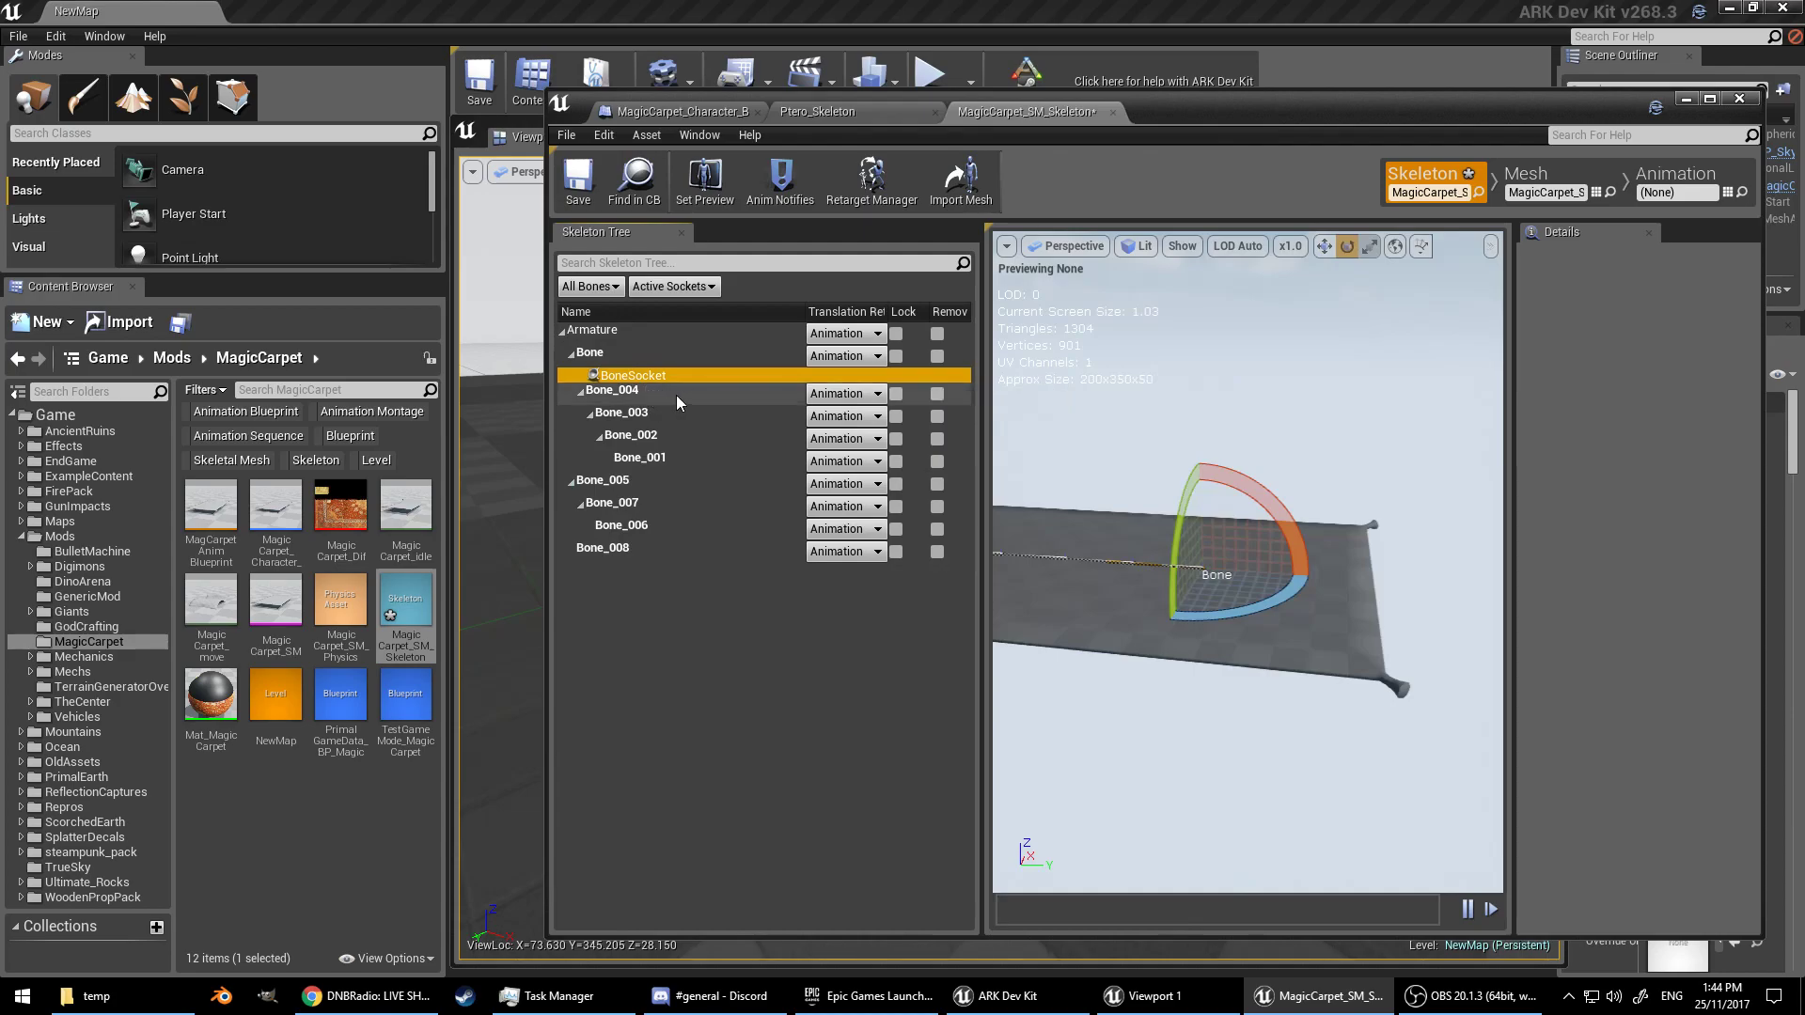
click(675, 379)
text(RiderS)
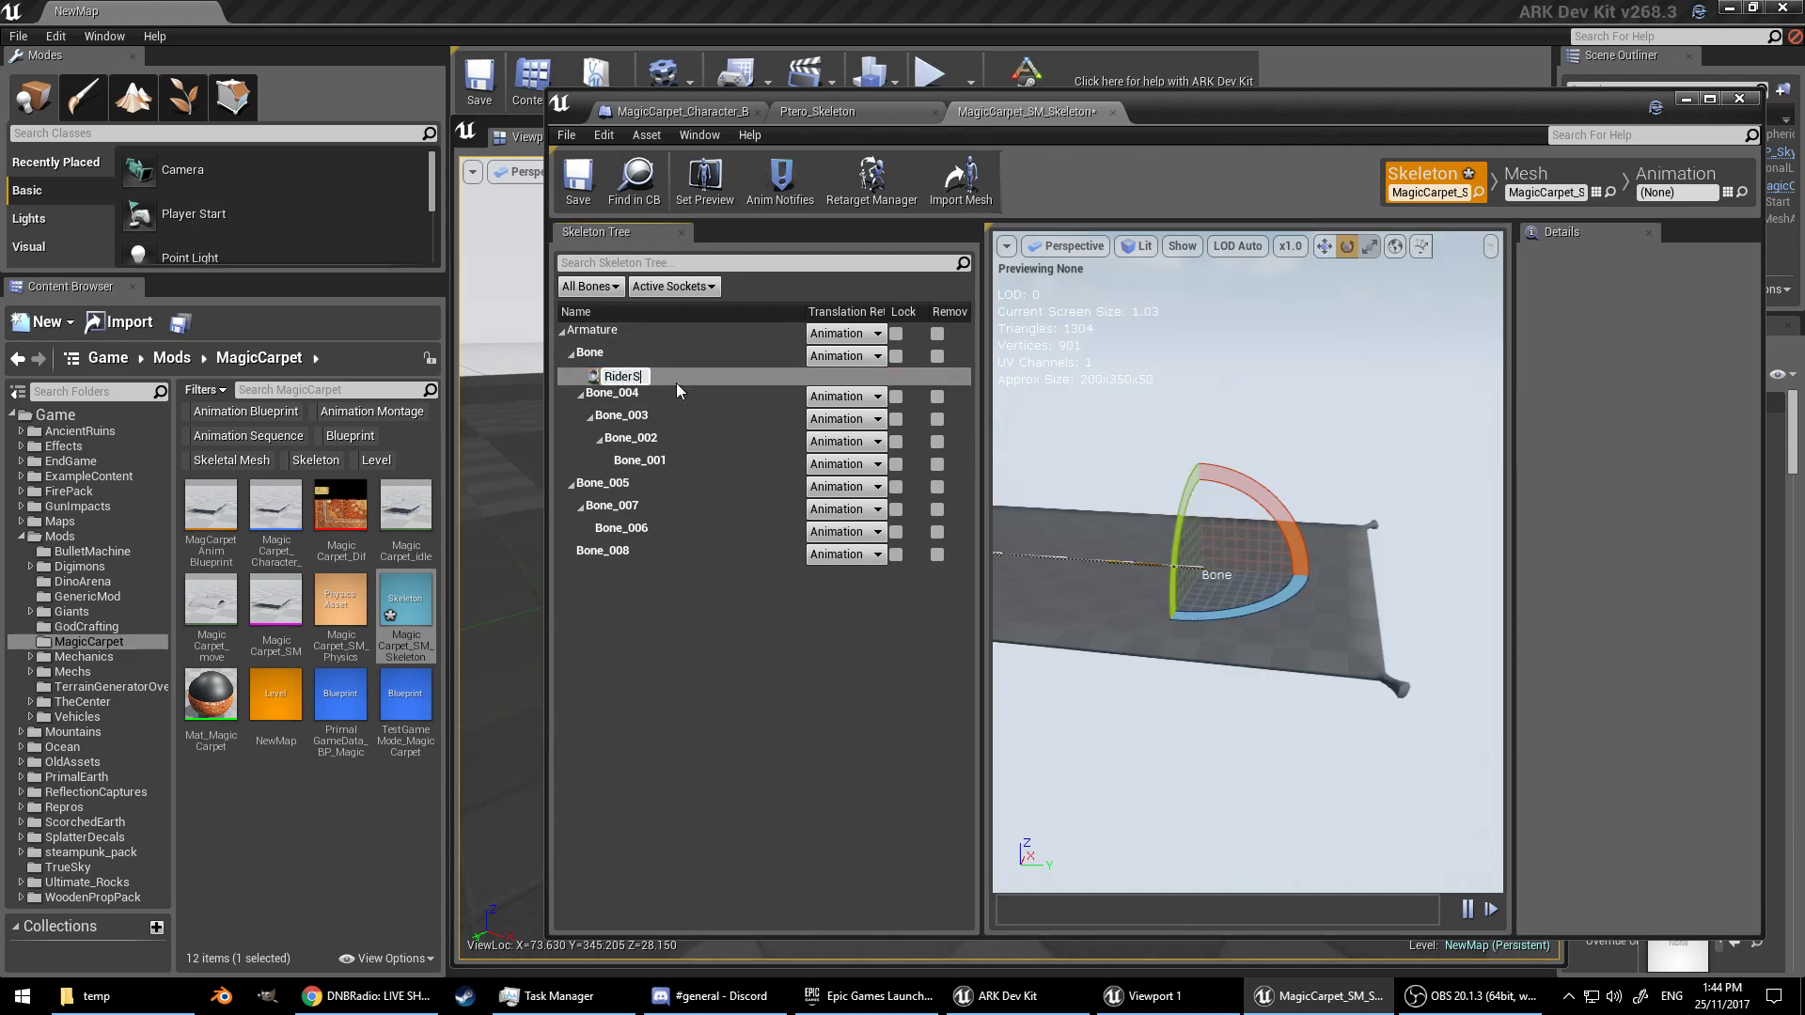
text(ocket)
key(Return)
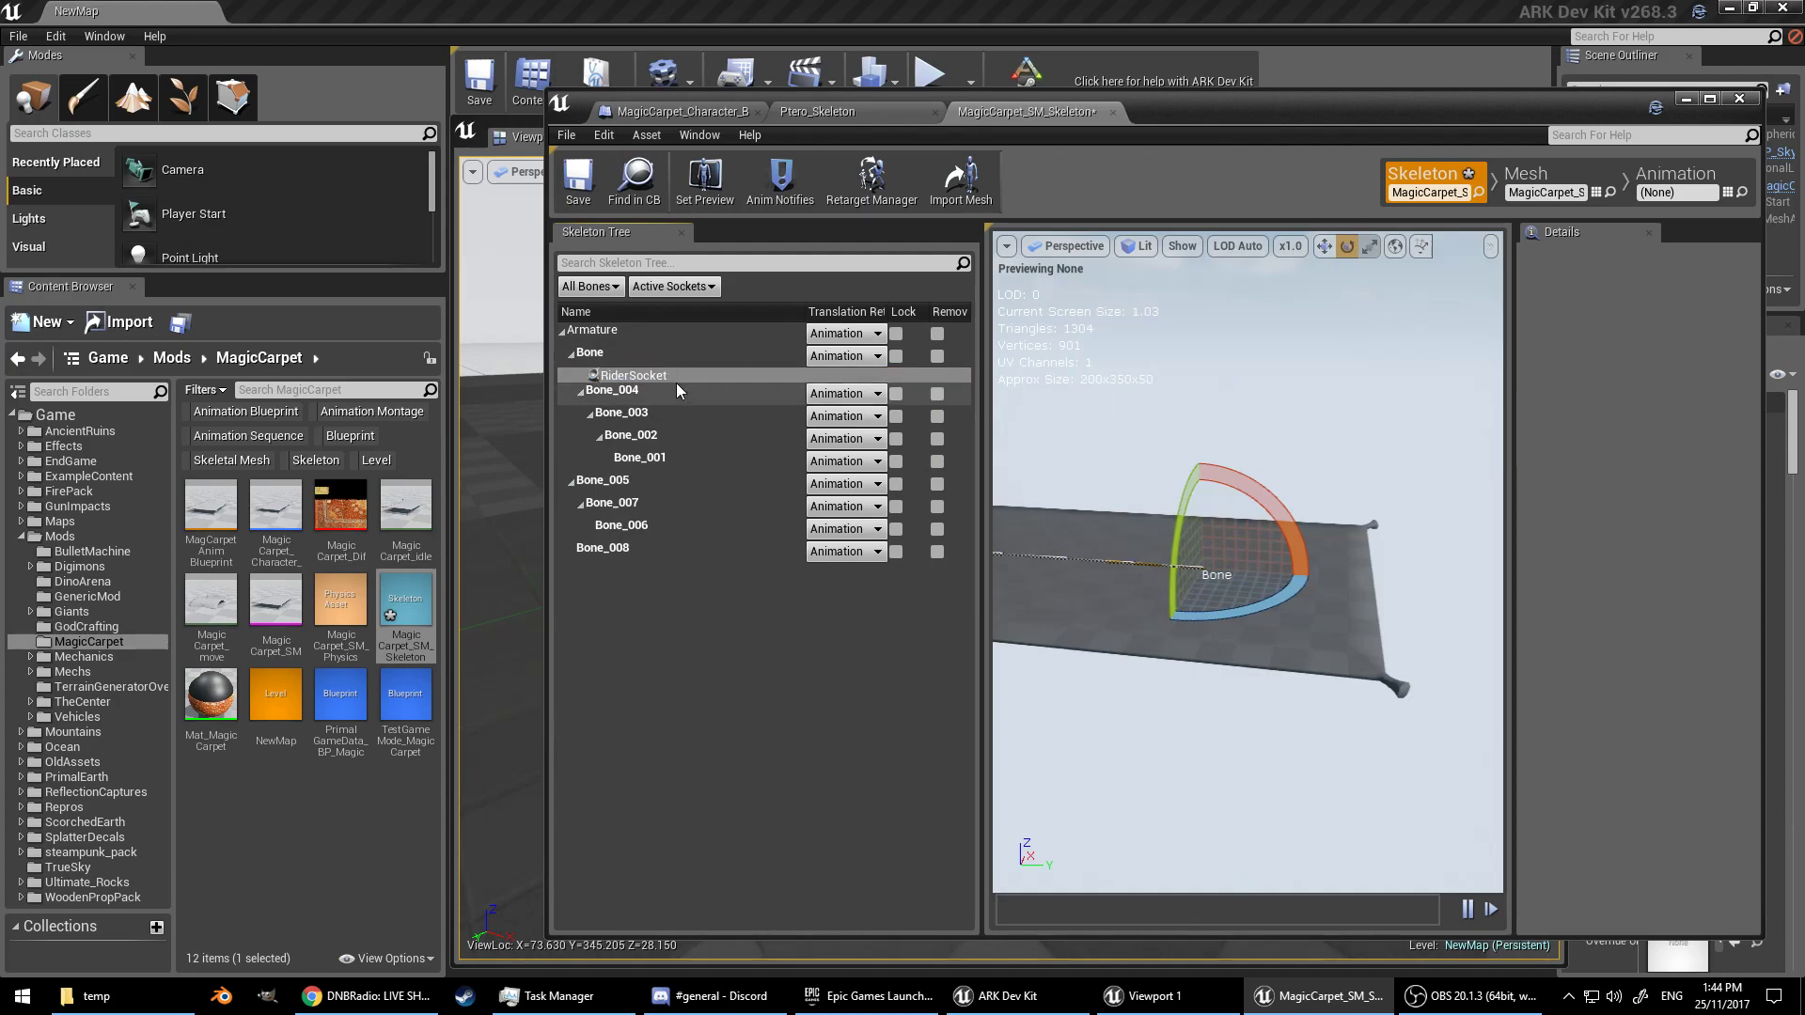
Step: Select RiderSocket and examine its position and orientation on the carpet mesh from several angles
right_drag(1213, 601, 1170, 630)
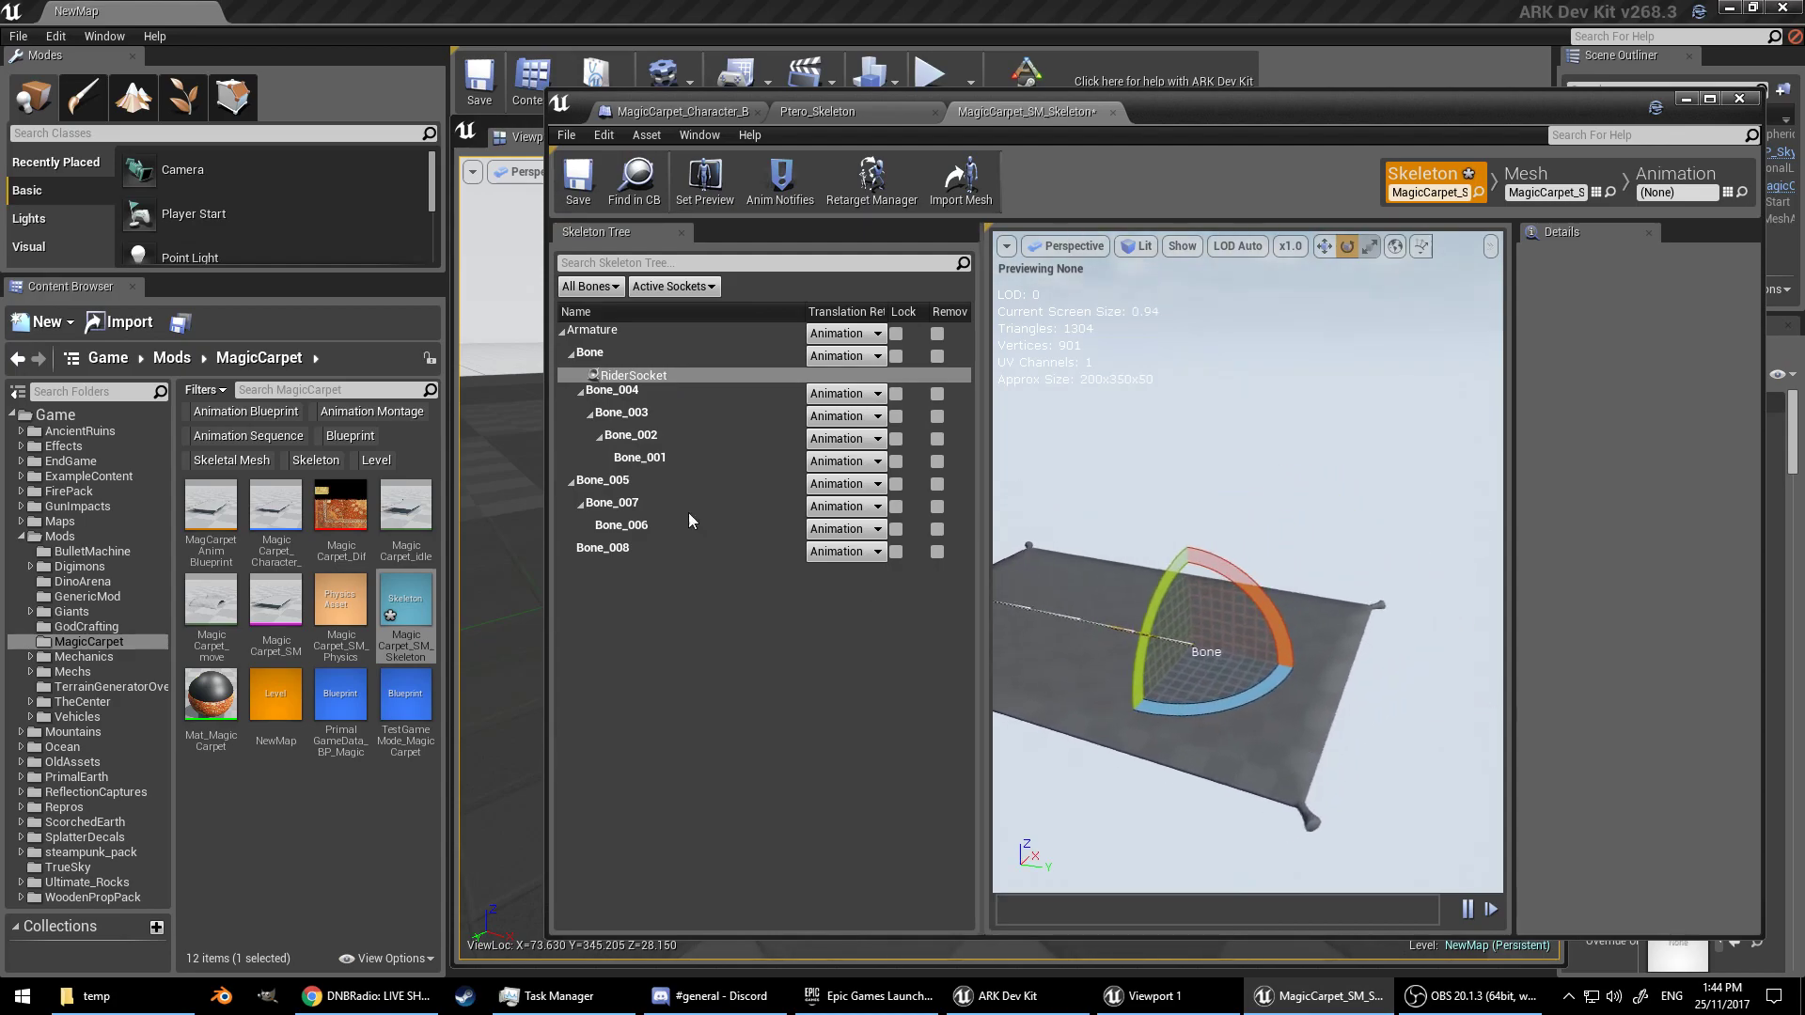
click(629, 355)
click(634, 376)
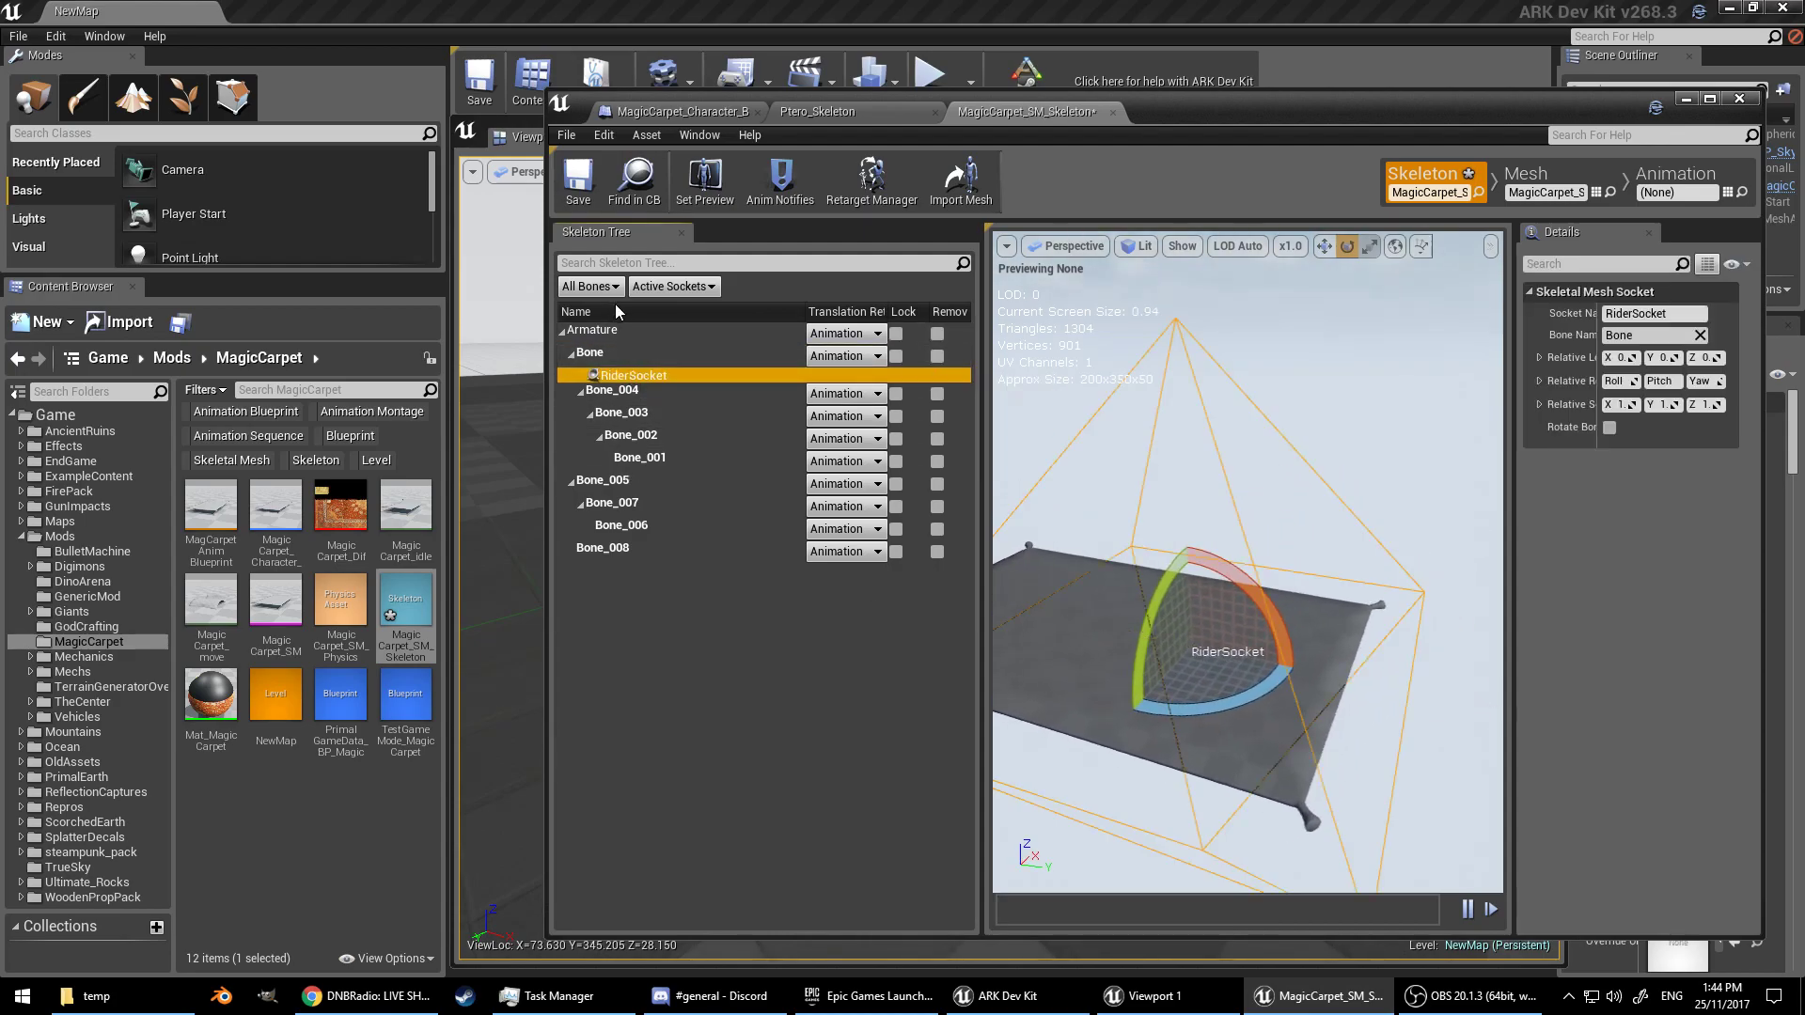
scroll(1370, 657, down, 6)
scroll(1350, 667, up, 4)
click(1340, 686)
right_drag(1341, 686, 1334, 683)
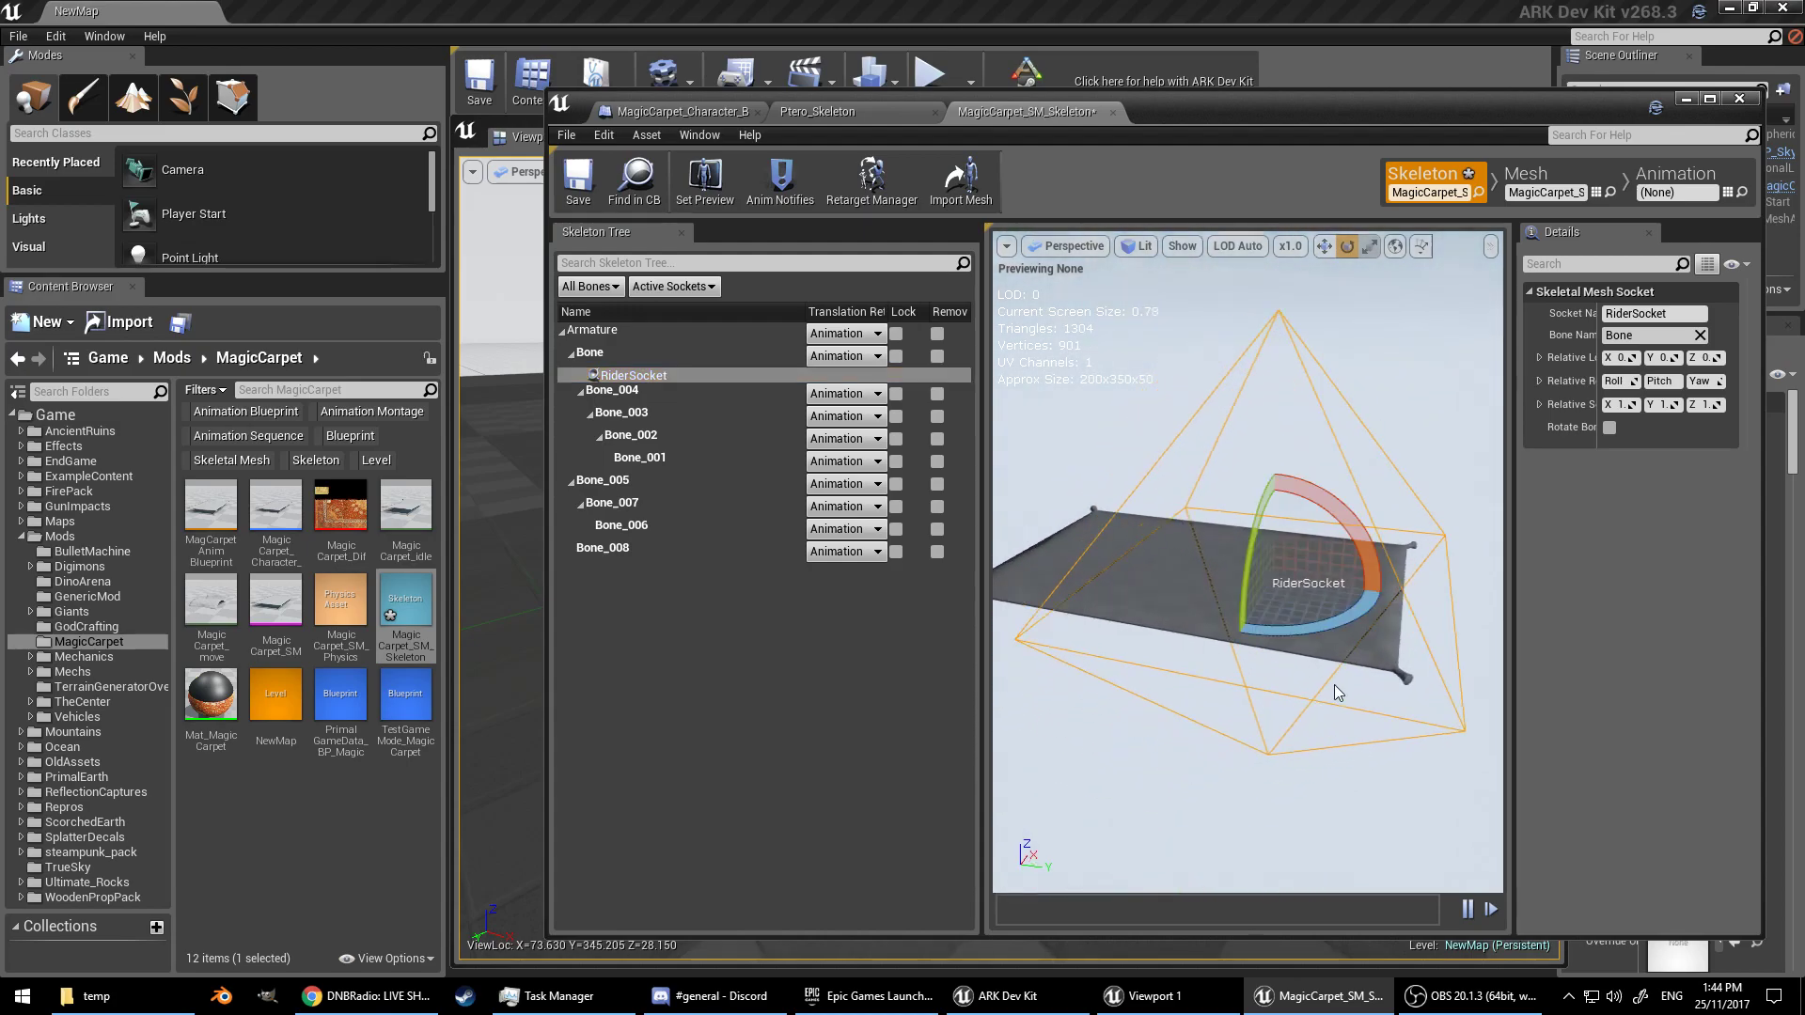
right_drag(1364, 654, 1371, 693)
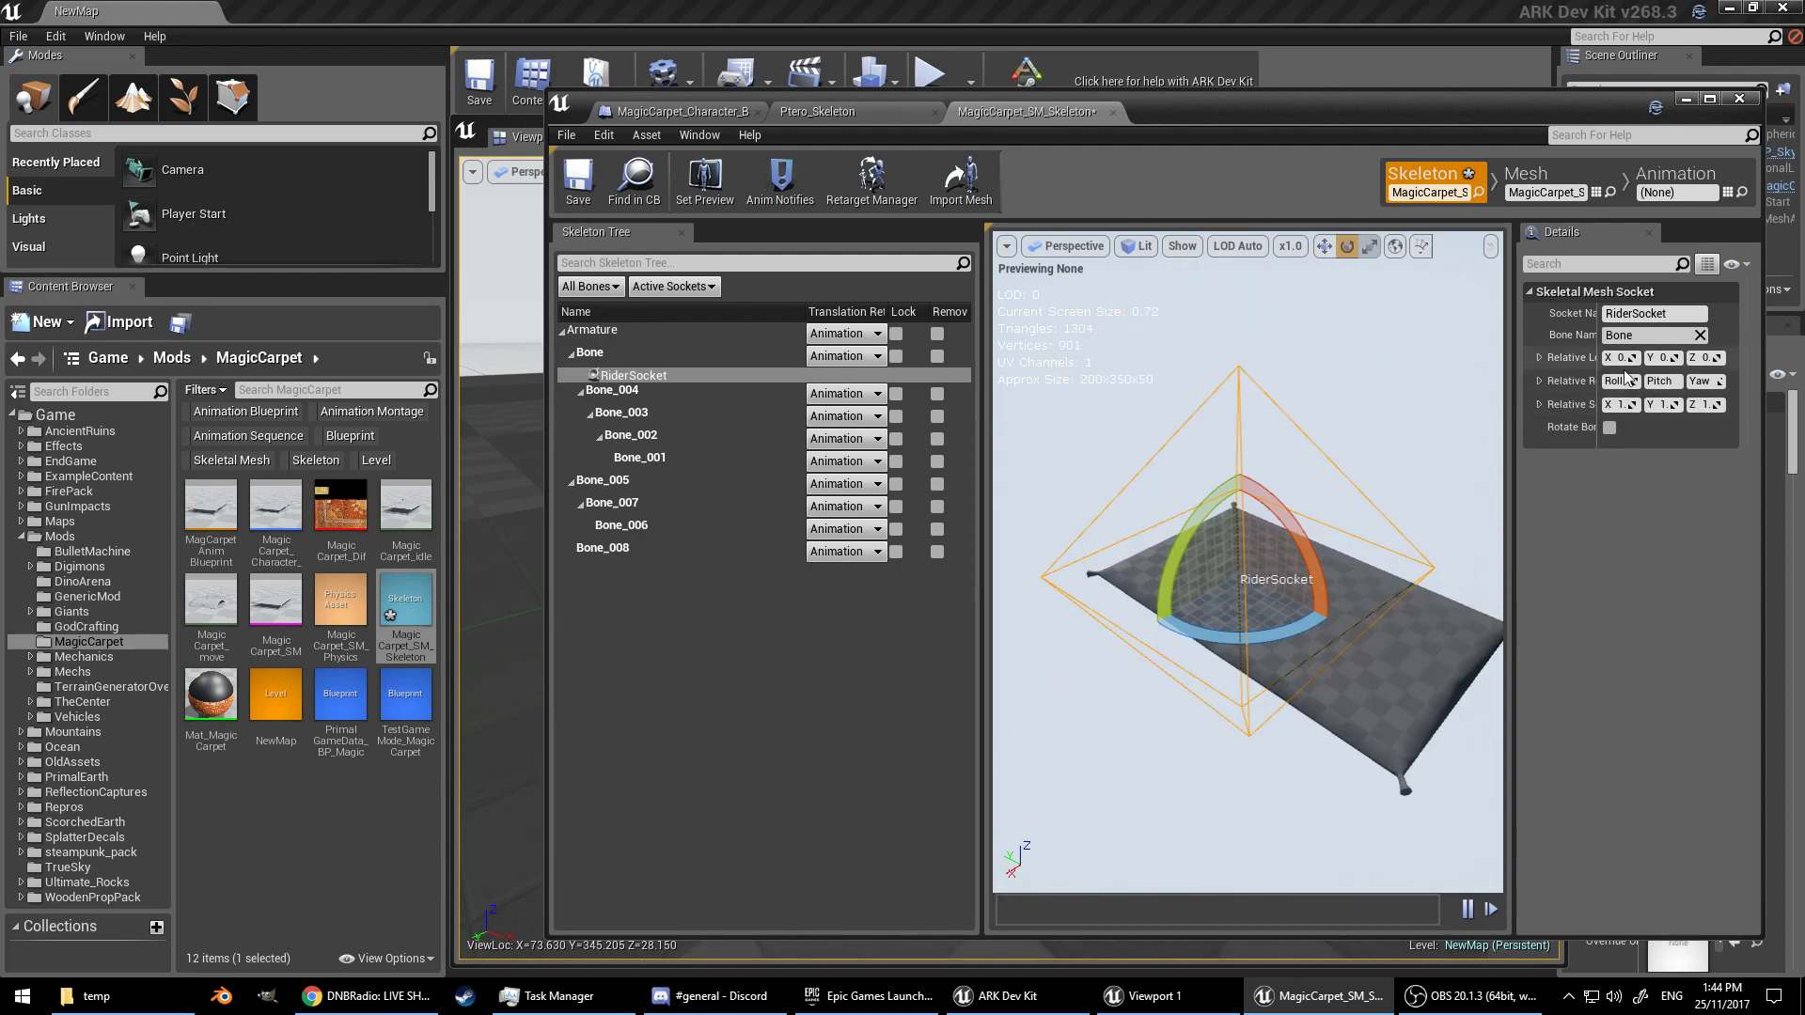
Step: Widen the socket's property area and set RiderSocket's relative scale to 0.1 in X, Y and Z
drag(1514, 349, 1404, 341)
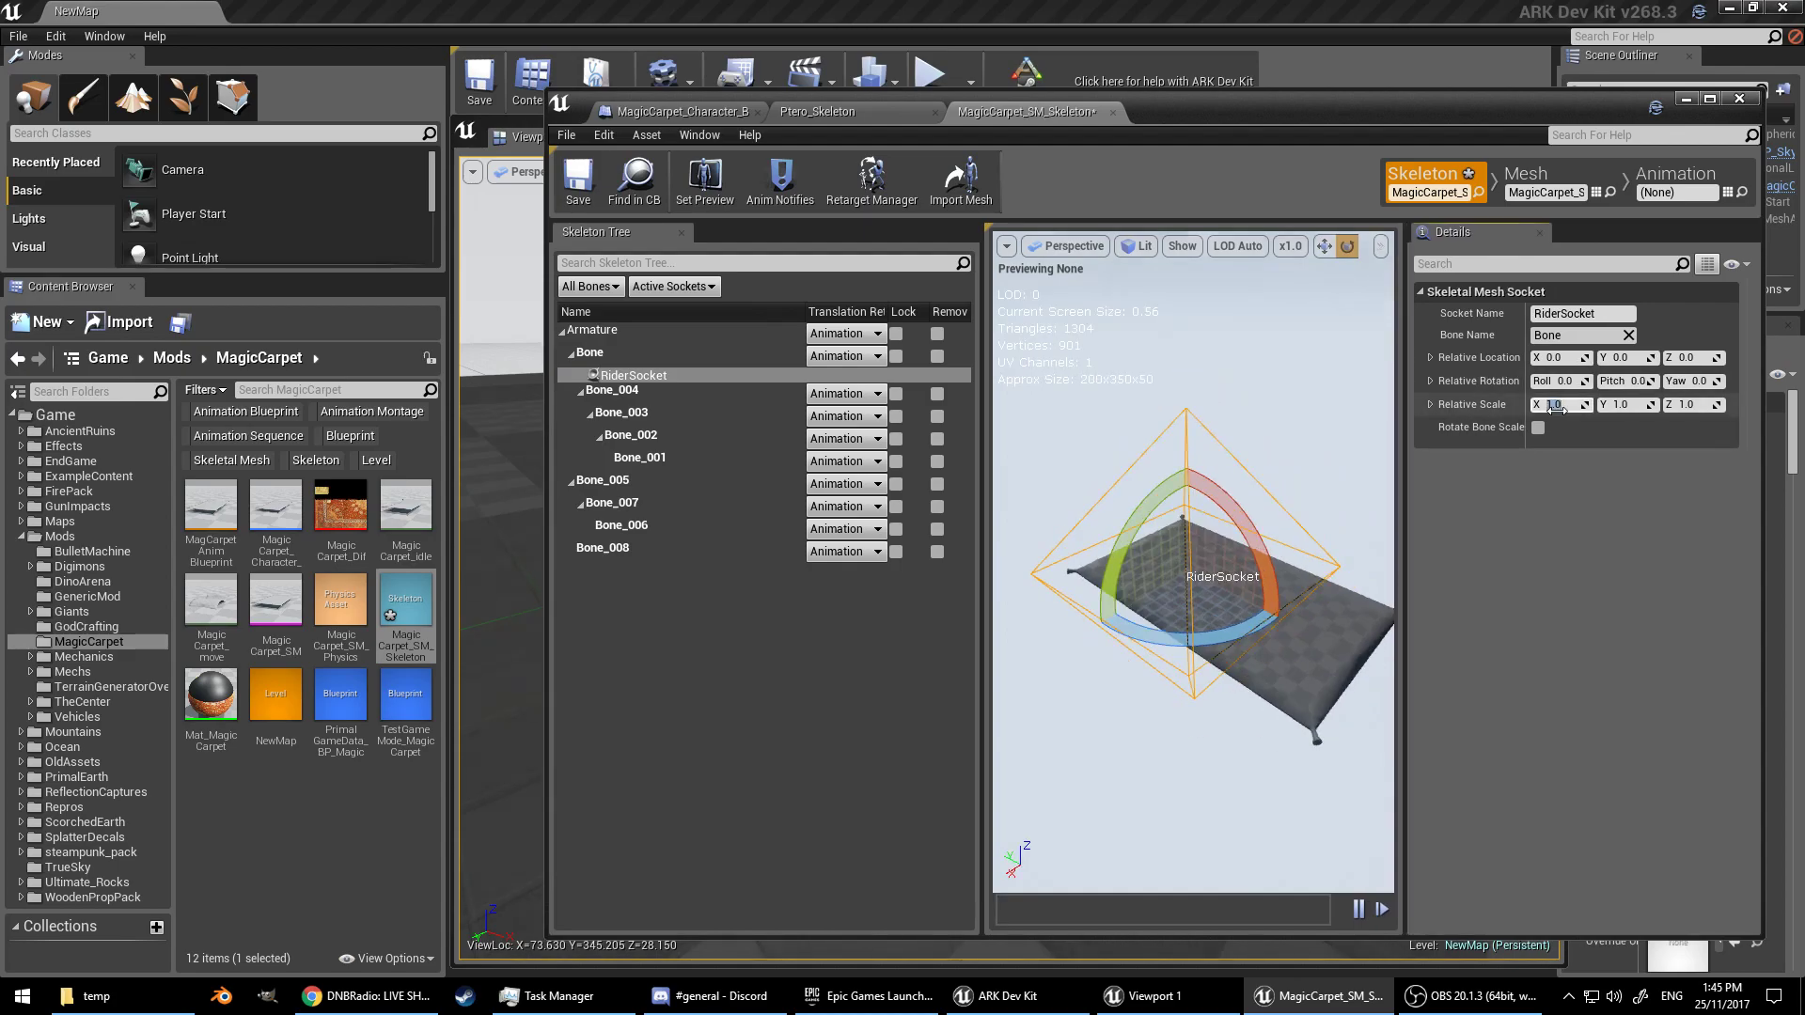
text(1)
key(Tab)
text(0.1)
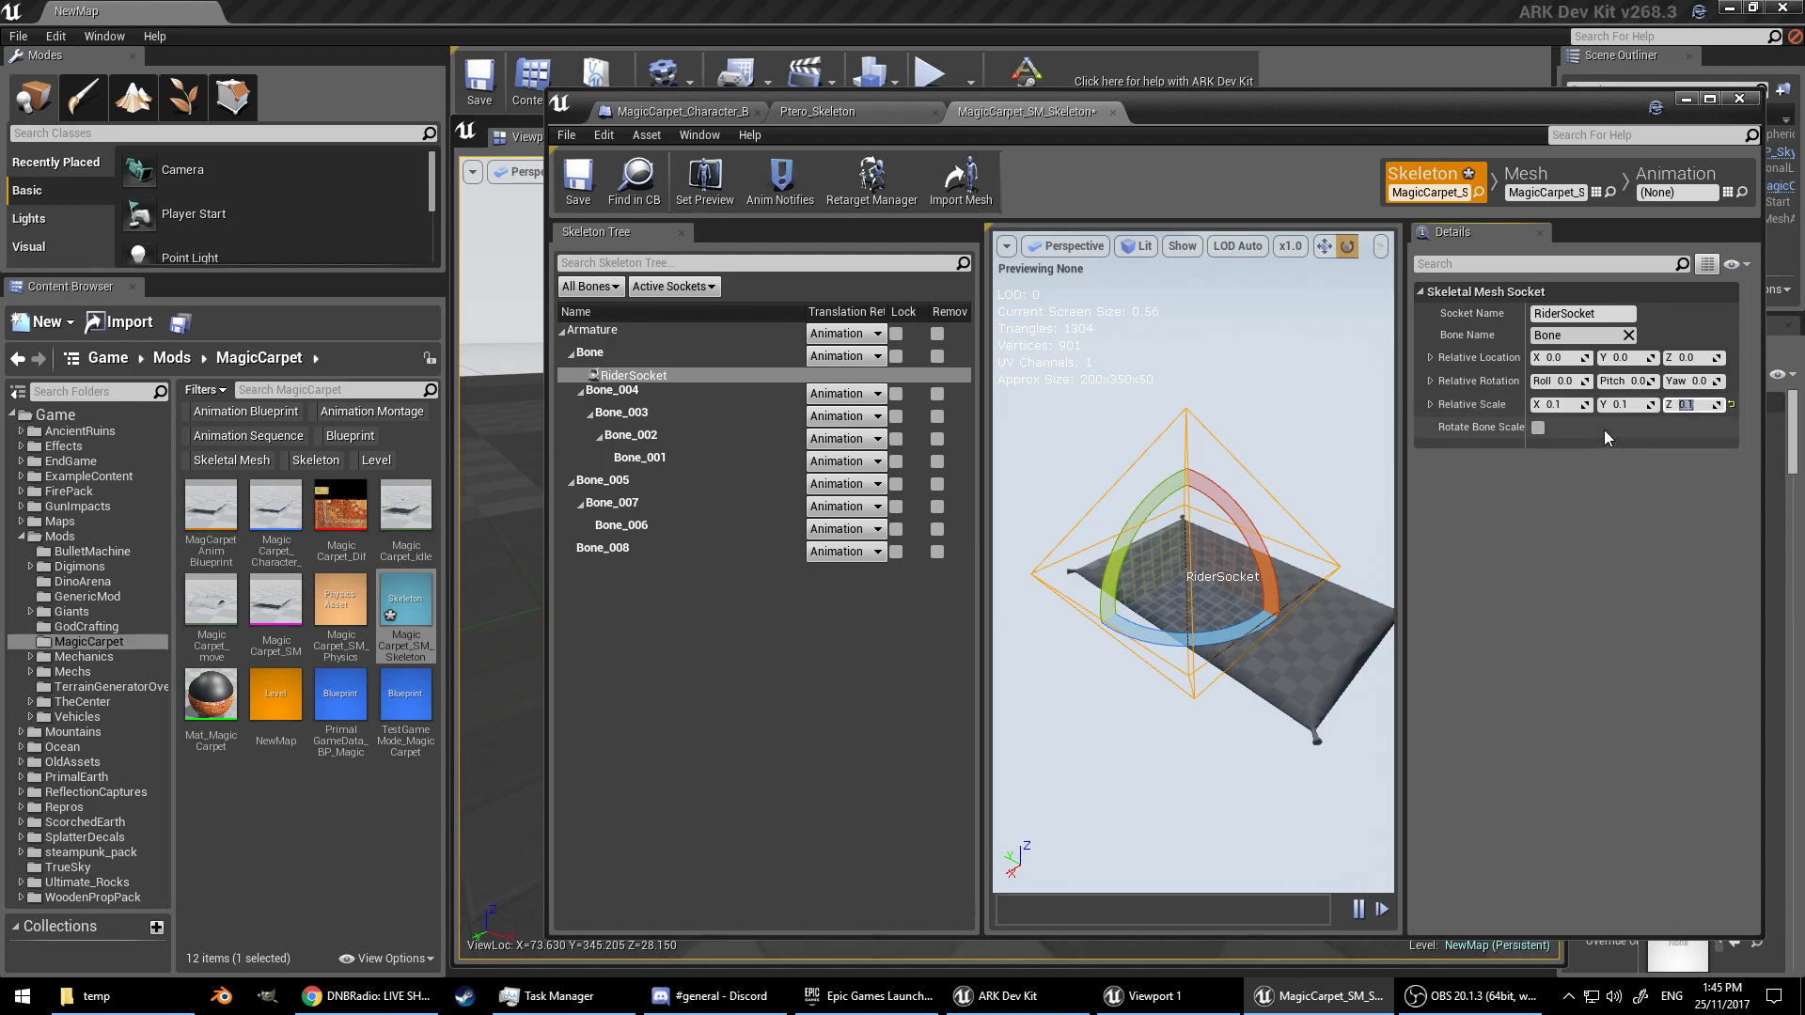
Step: Expand RiderSocket's relative rotation and set its yaw to about 33.5
click(1686, 359)
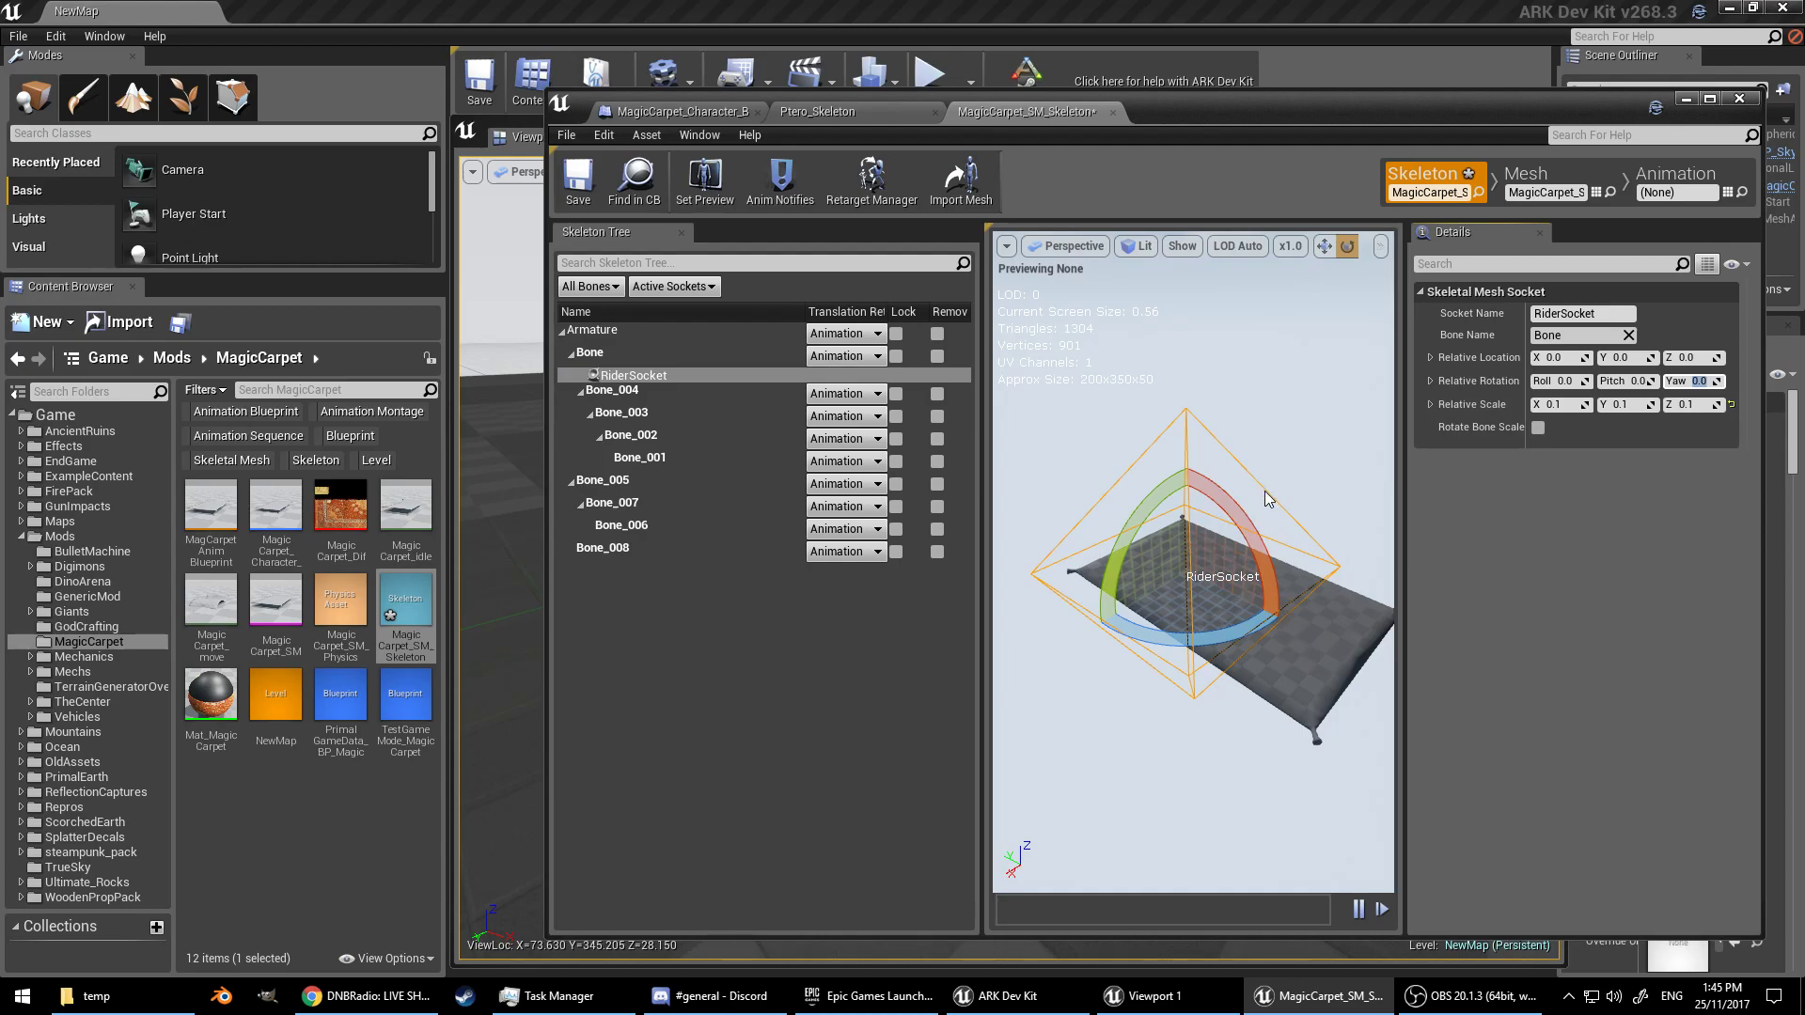
scroll(1268, 508, up, 6)
scroll(1265, 553, down, 9)
scroll(1243, 556, up, 4)
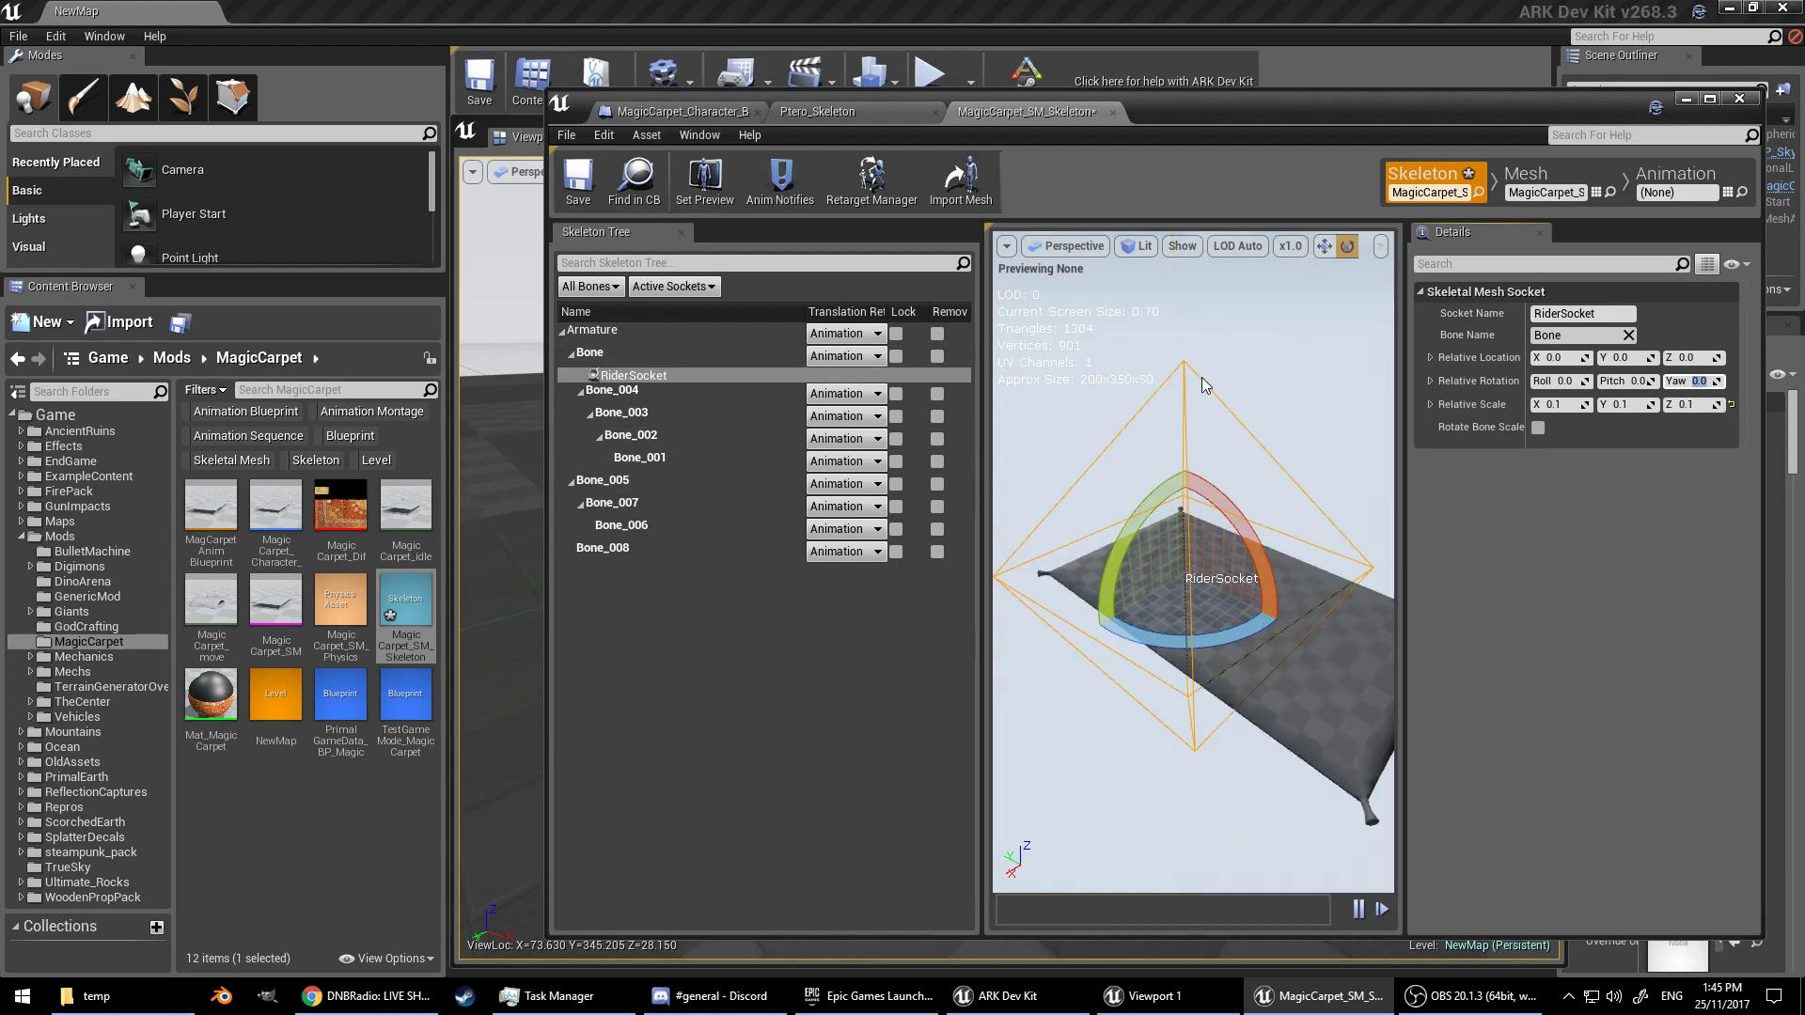
click(1429, 380)
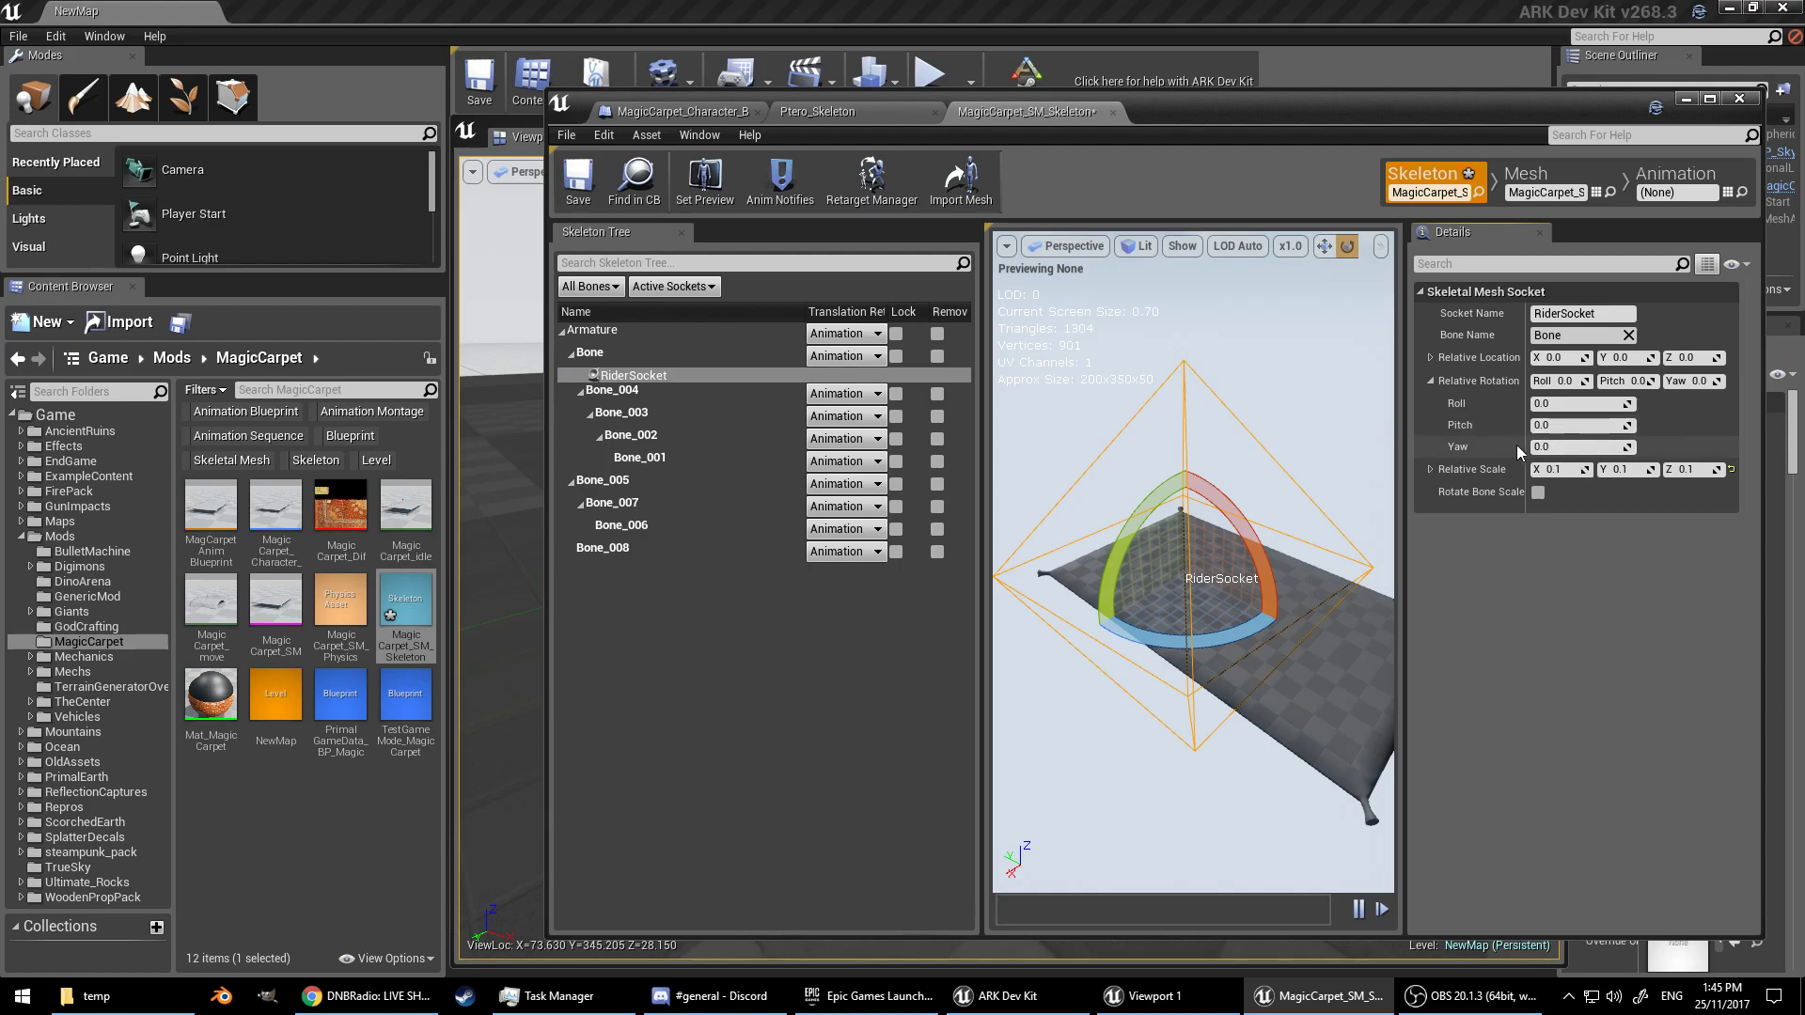
drag(1549, 444, 1589, 445)
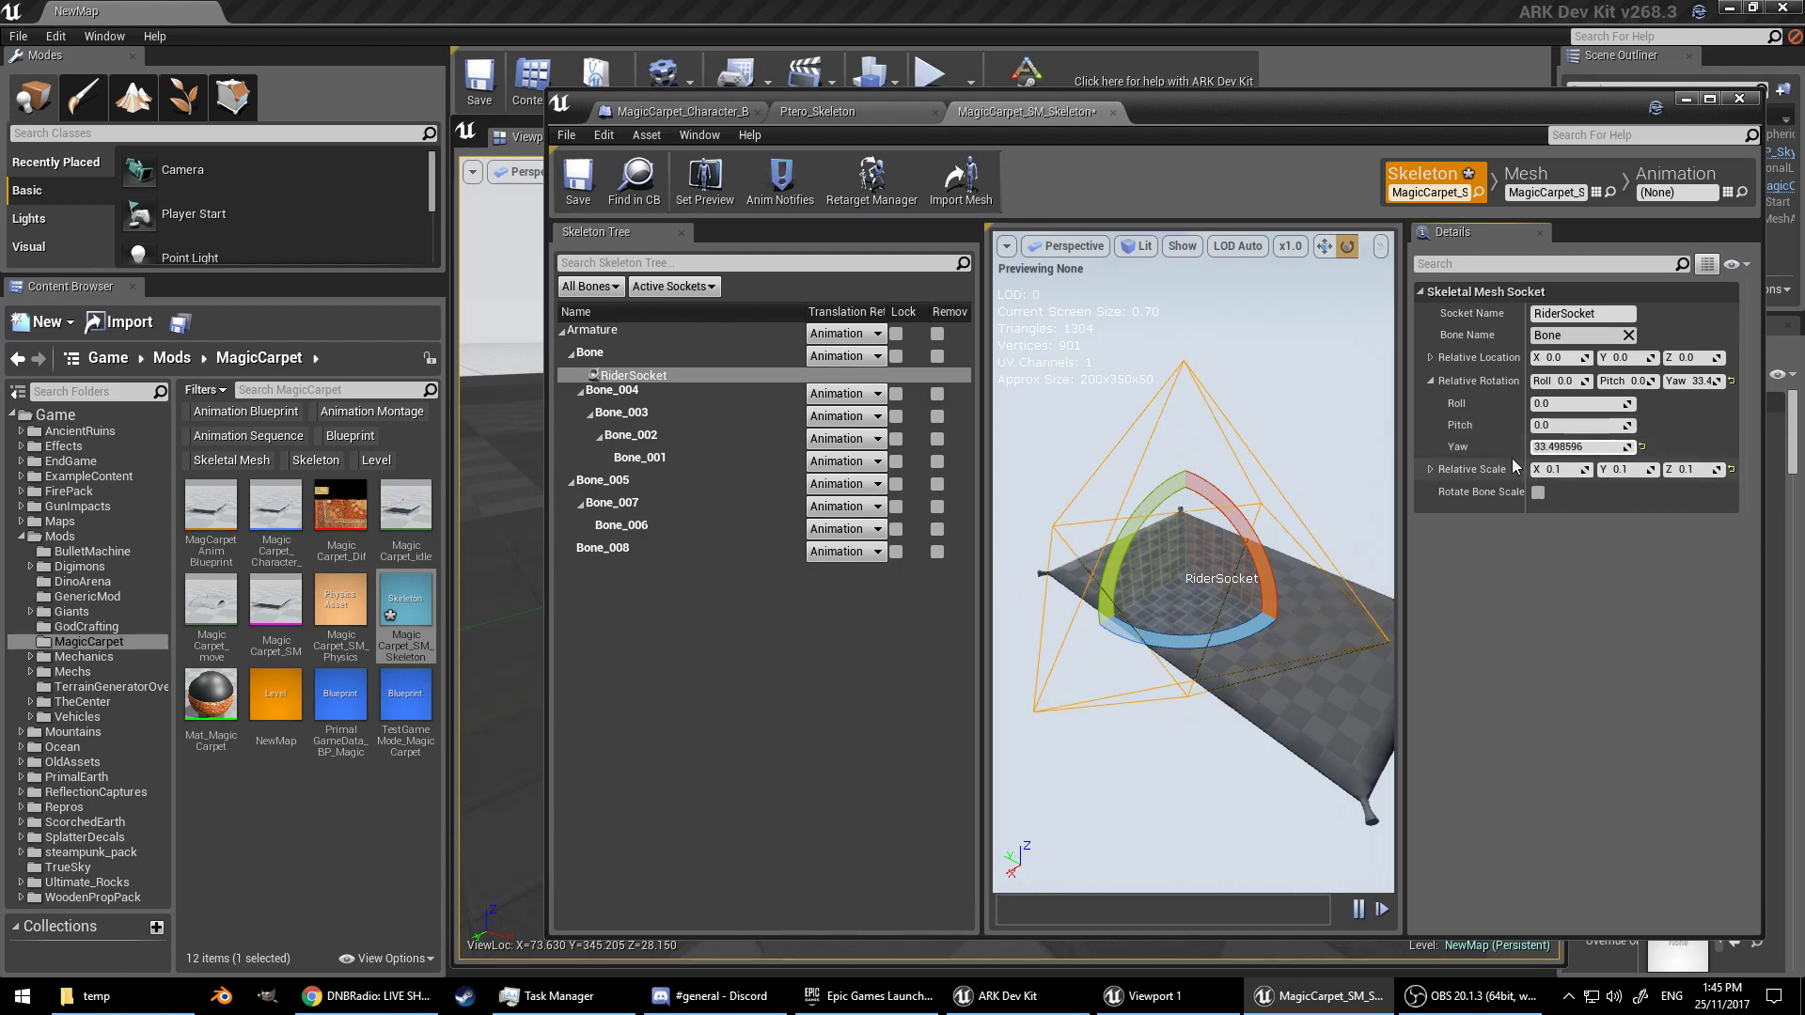
Step: Set RiderSocket's relative rotation yaw to 90 and save the skeleton
click(1565, 446)
key(Return)
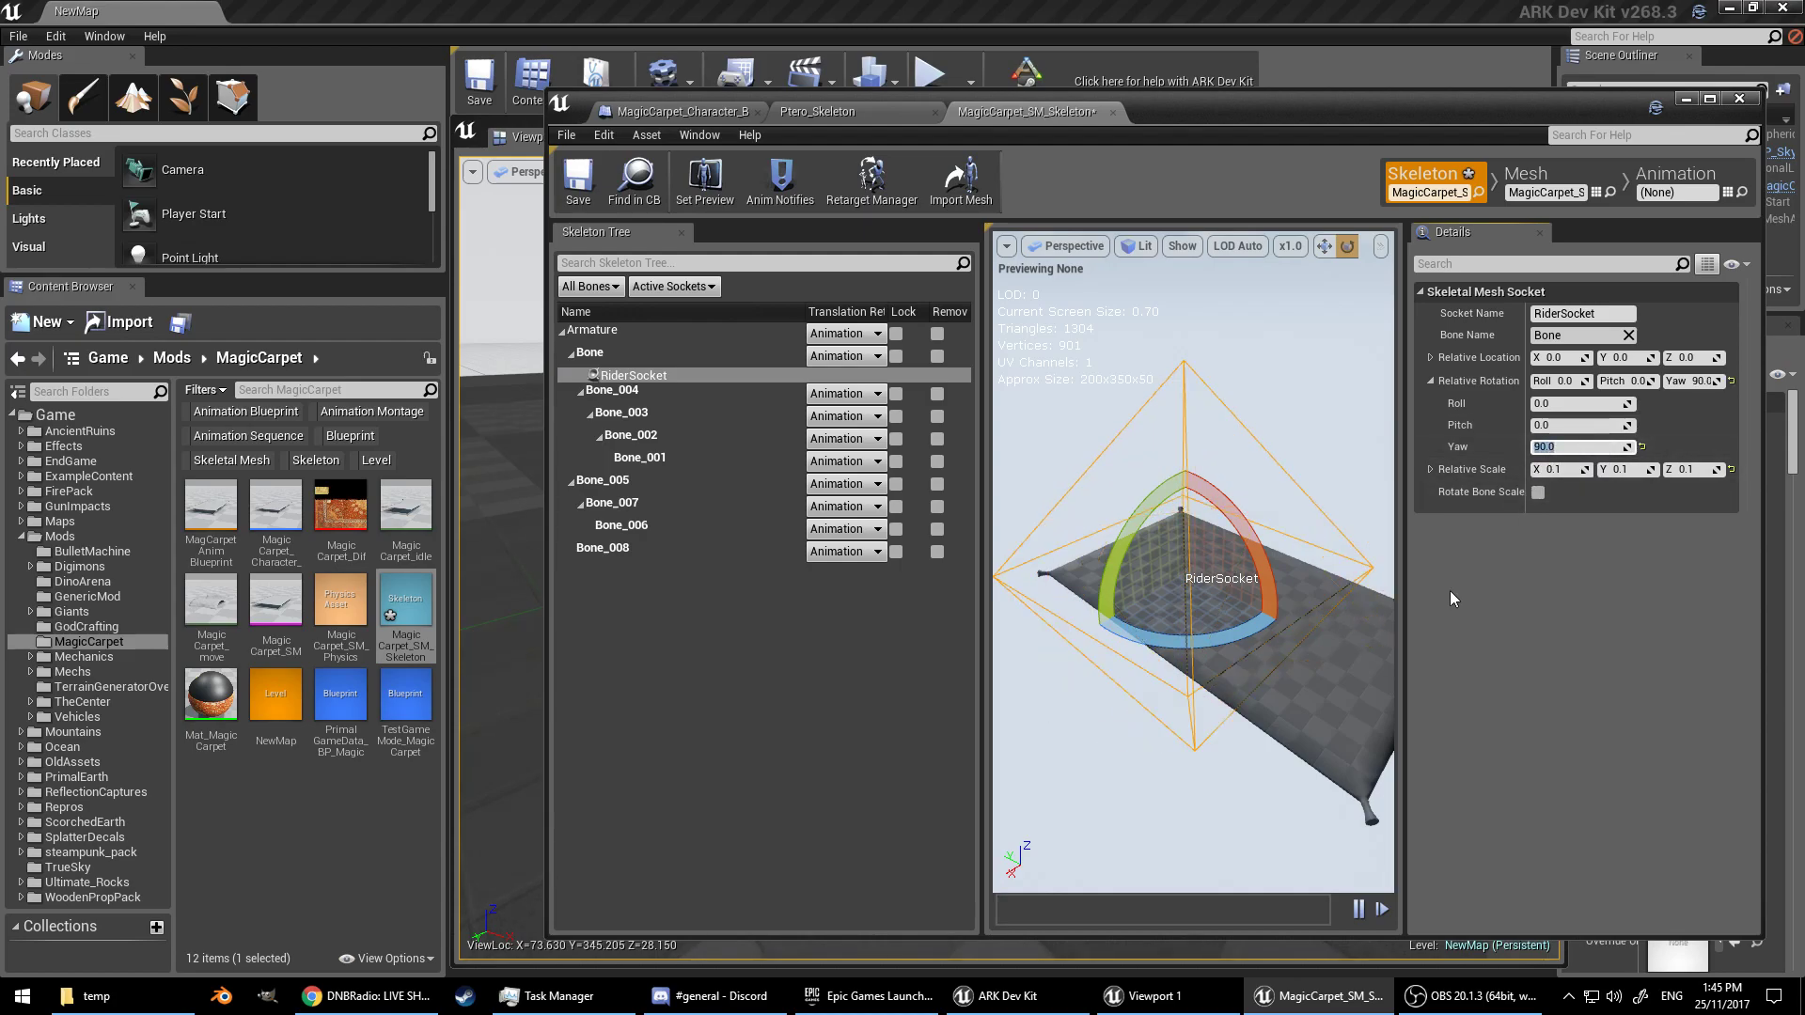
click(578, 179)
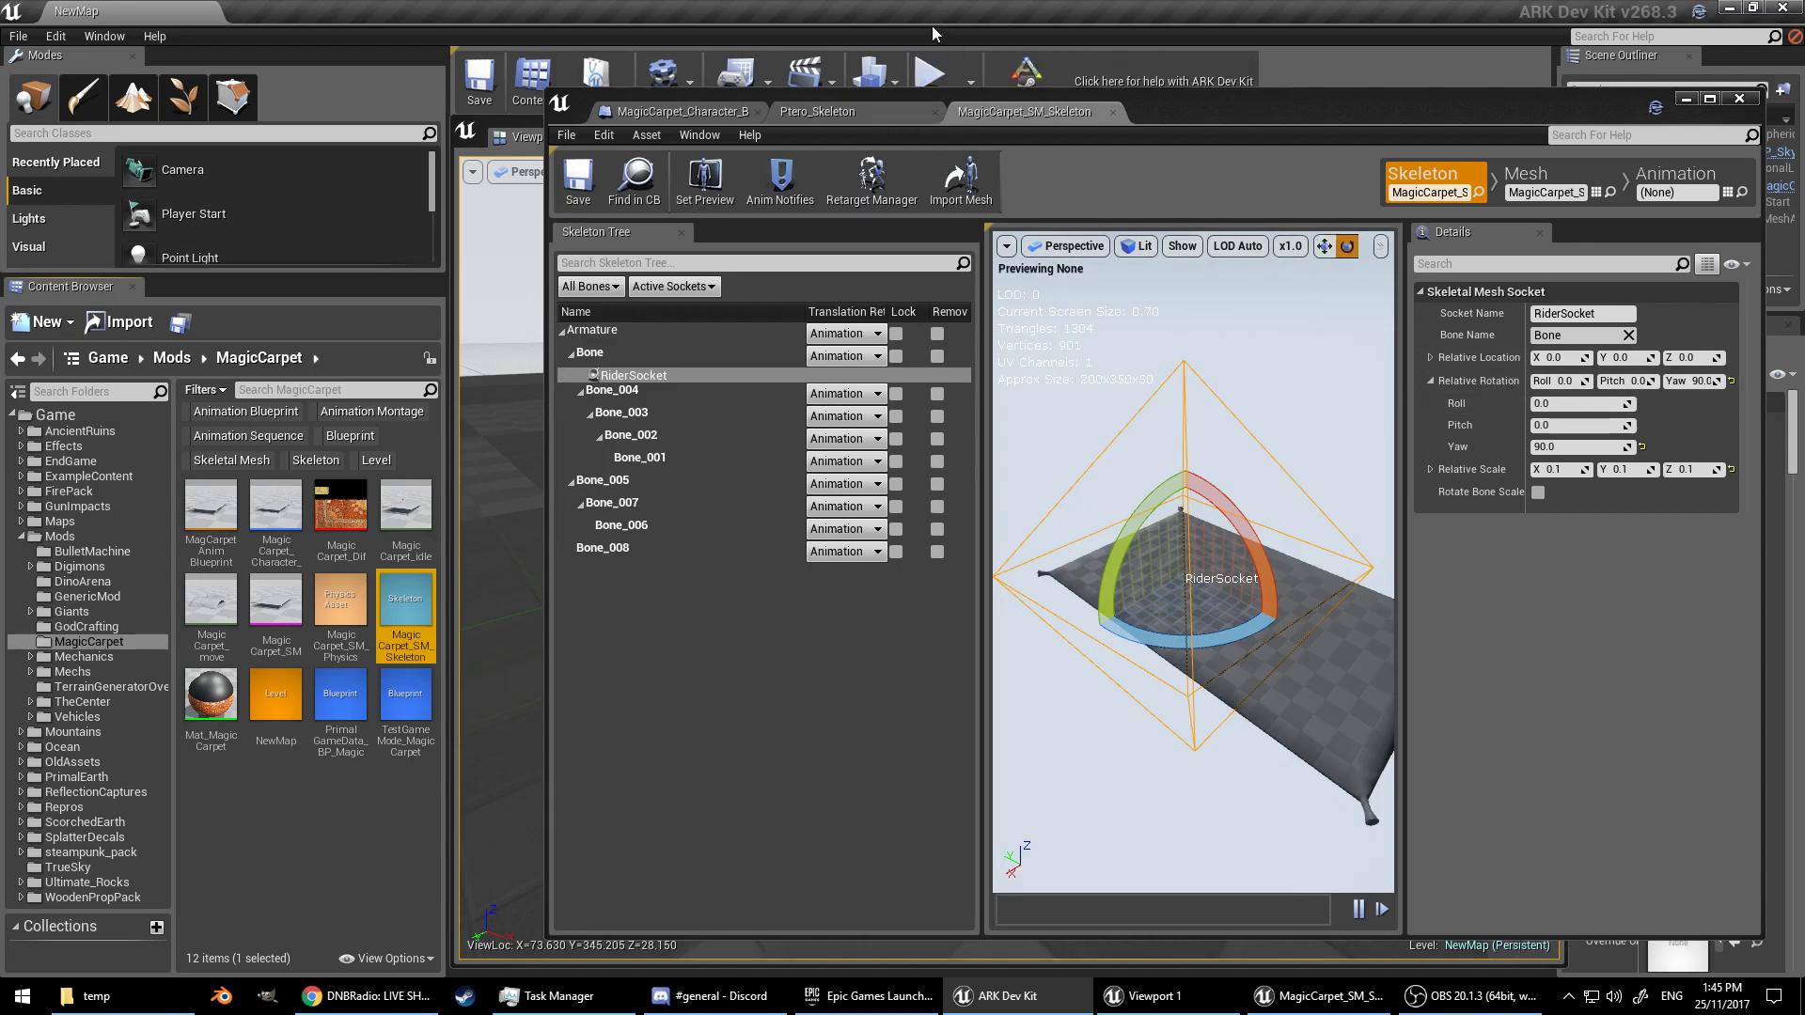
Step: Play-test the level, mount the magic carpet and fly it around to check the rider's size and seating, then stop the test
click(929, 74)
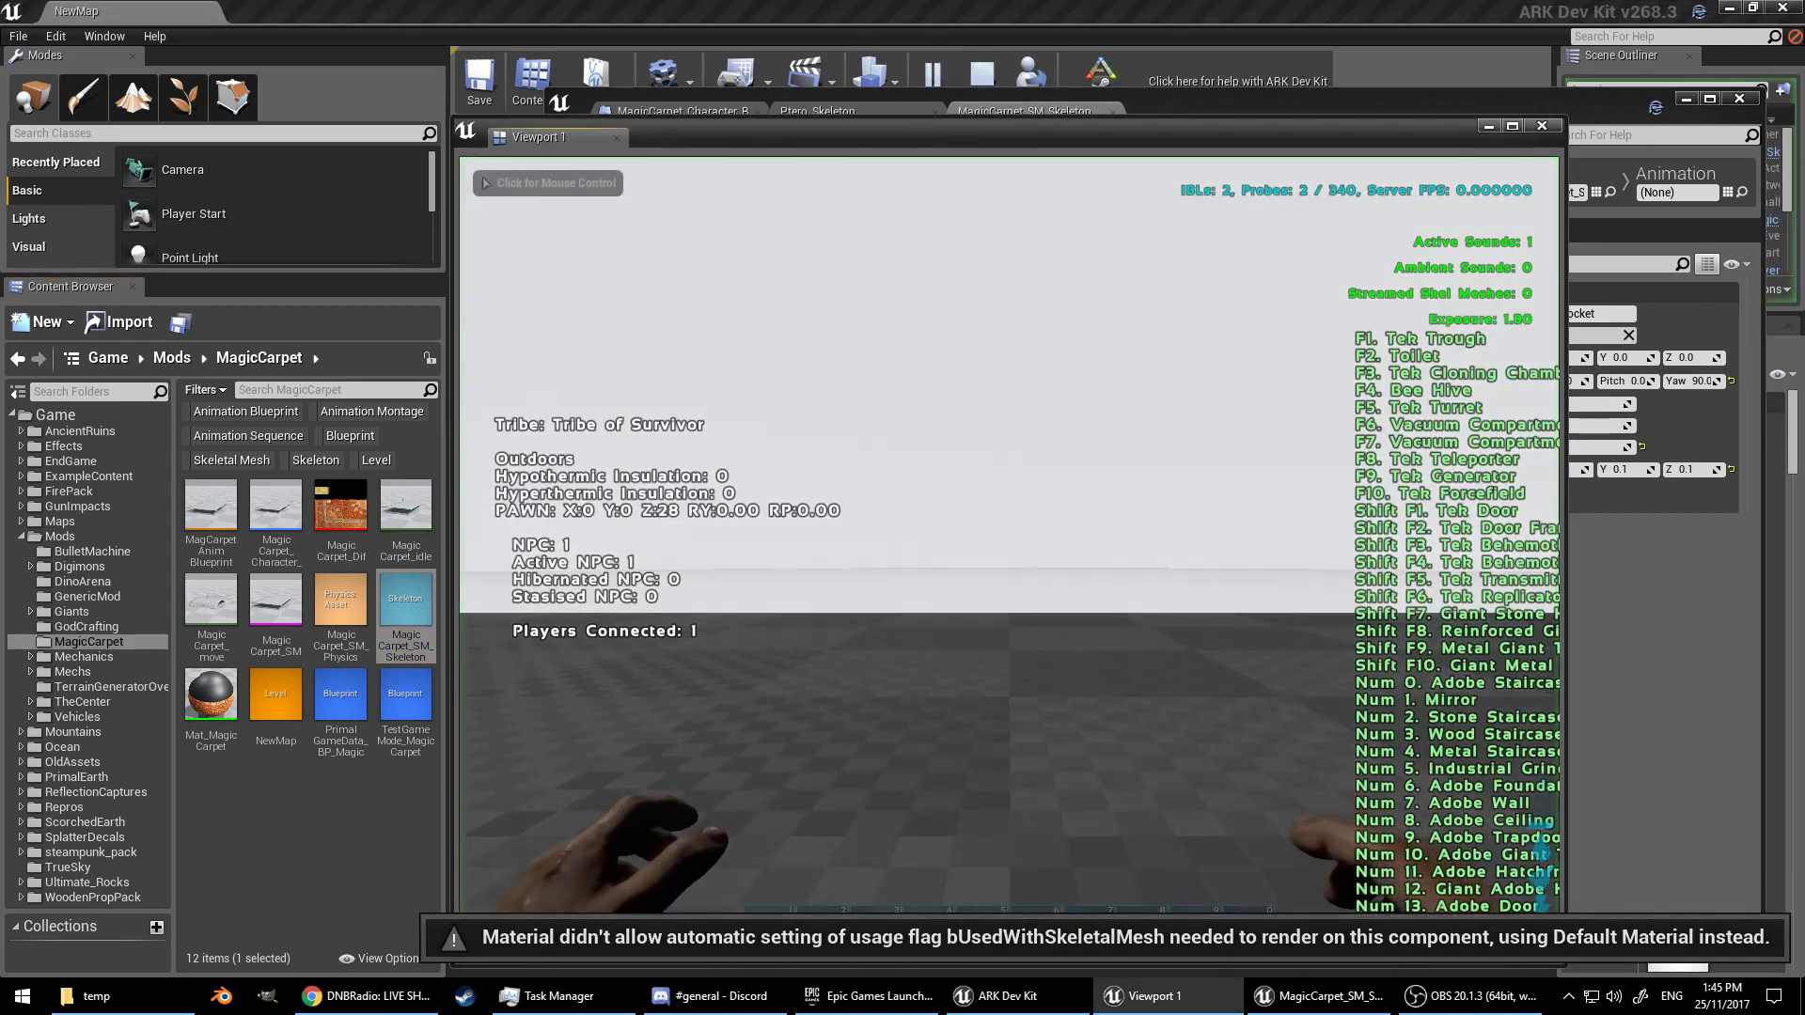
click(1000, 381)
key(Up)
key(Return)
key(e)
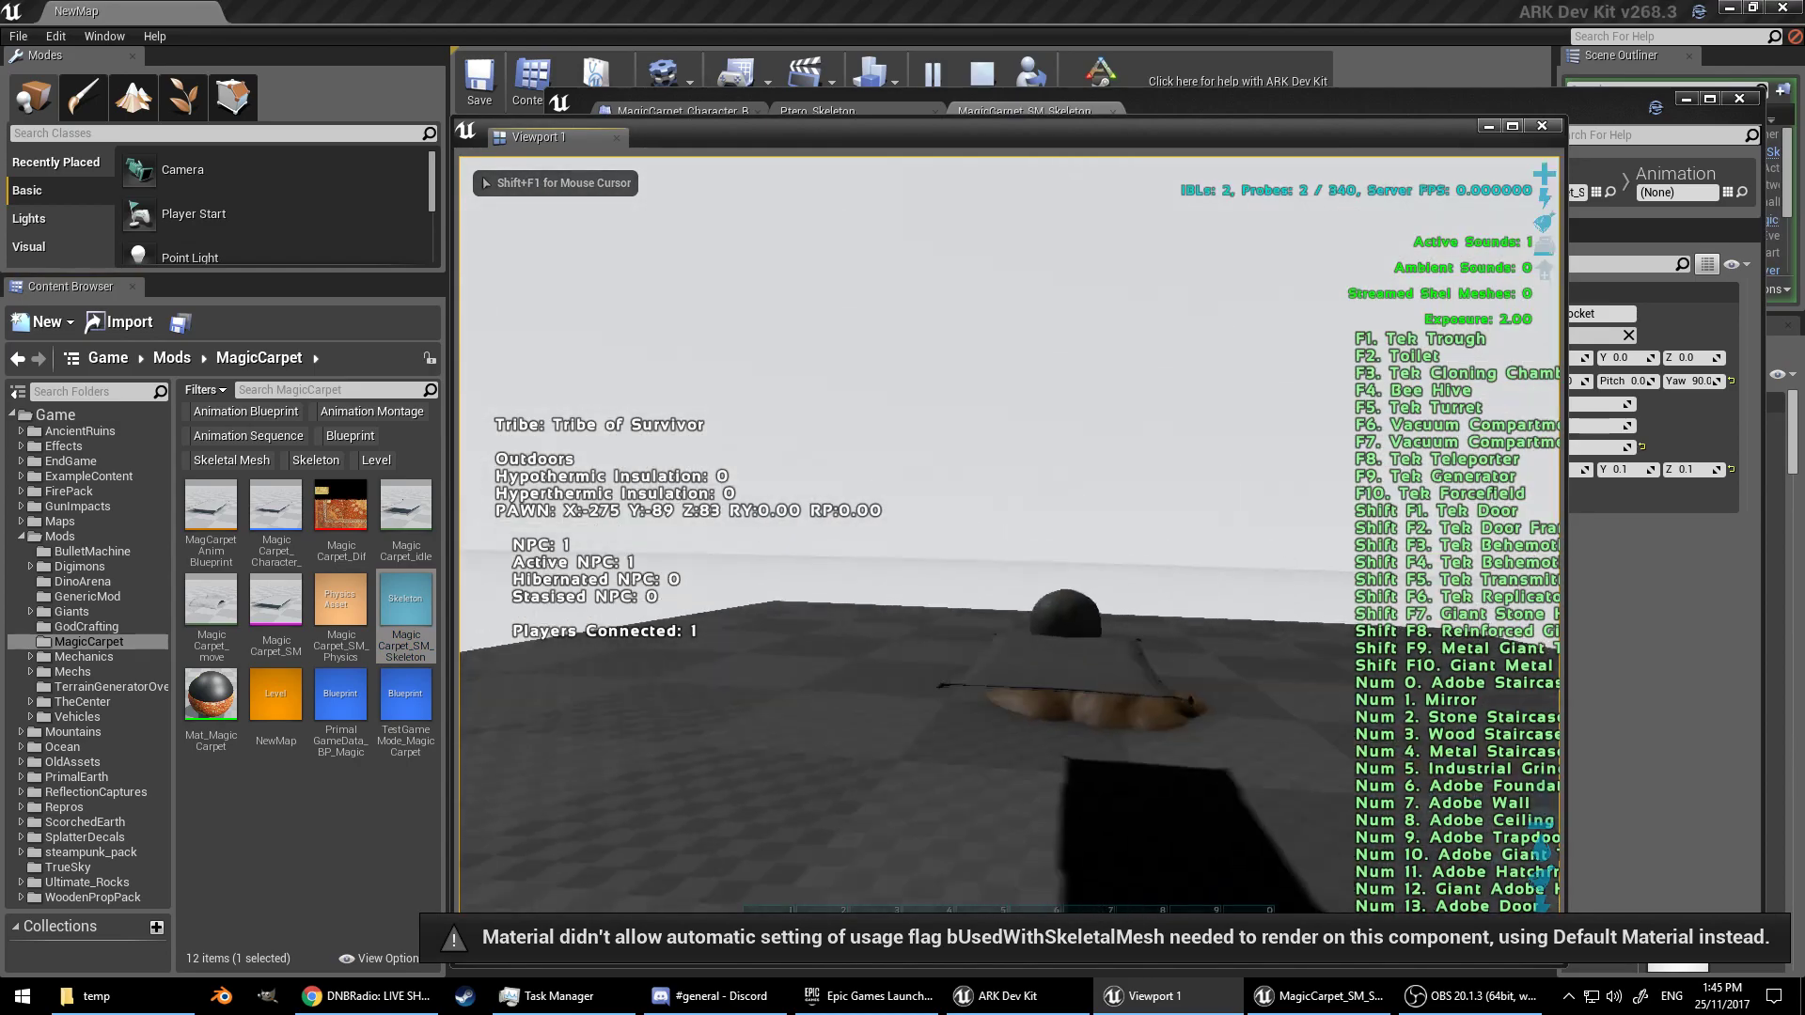
key(space)
key(w)
key(w)
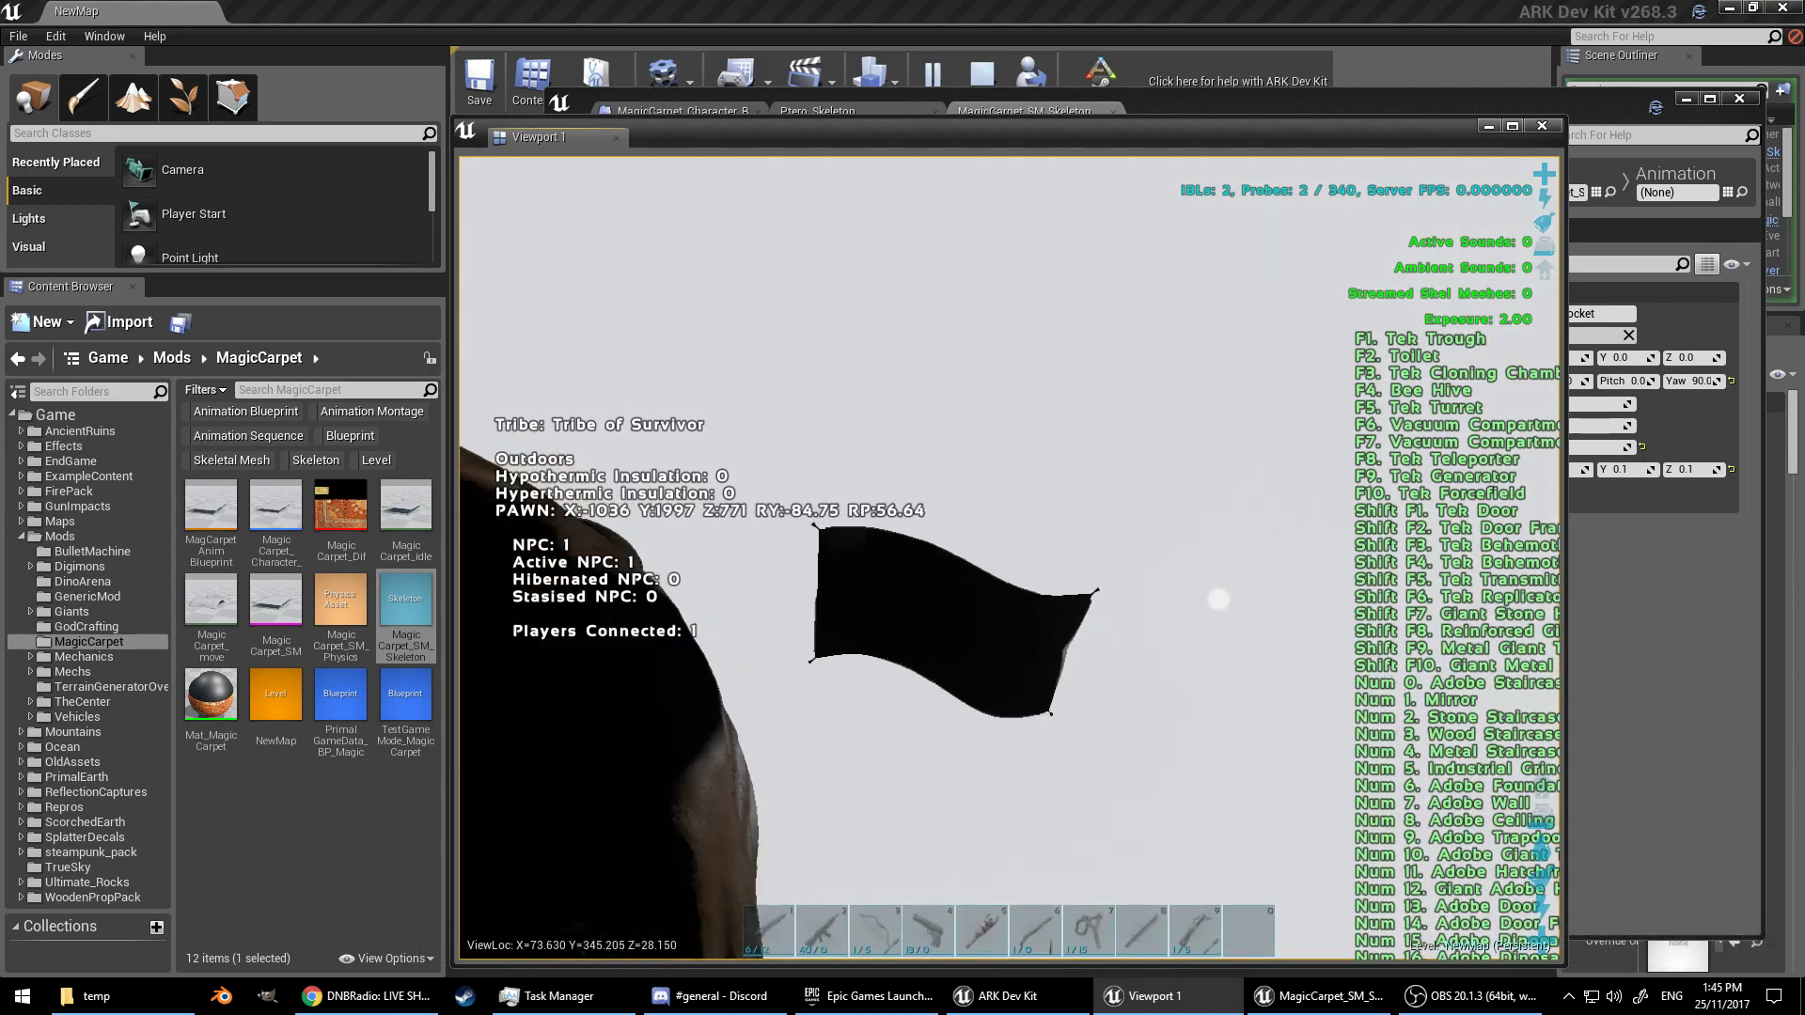
key(w)
key(w)
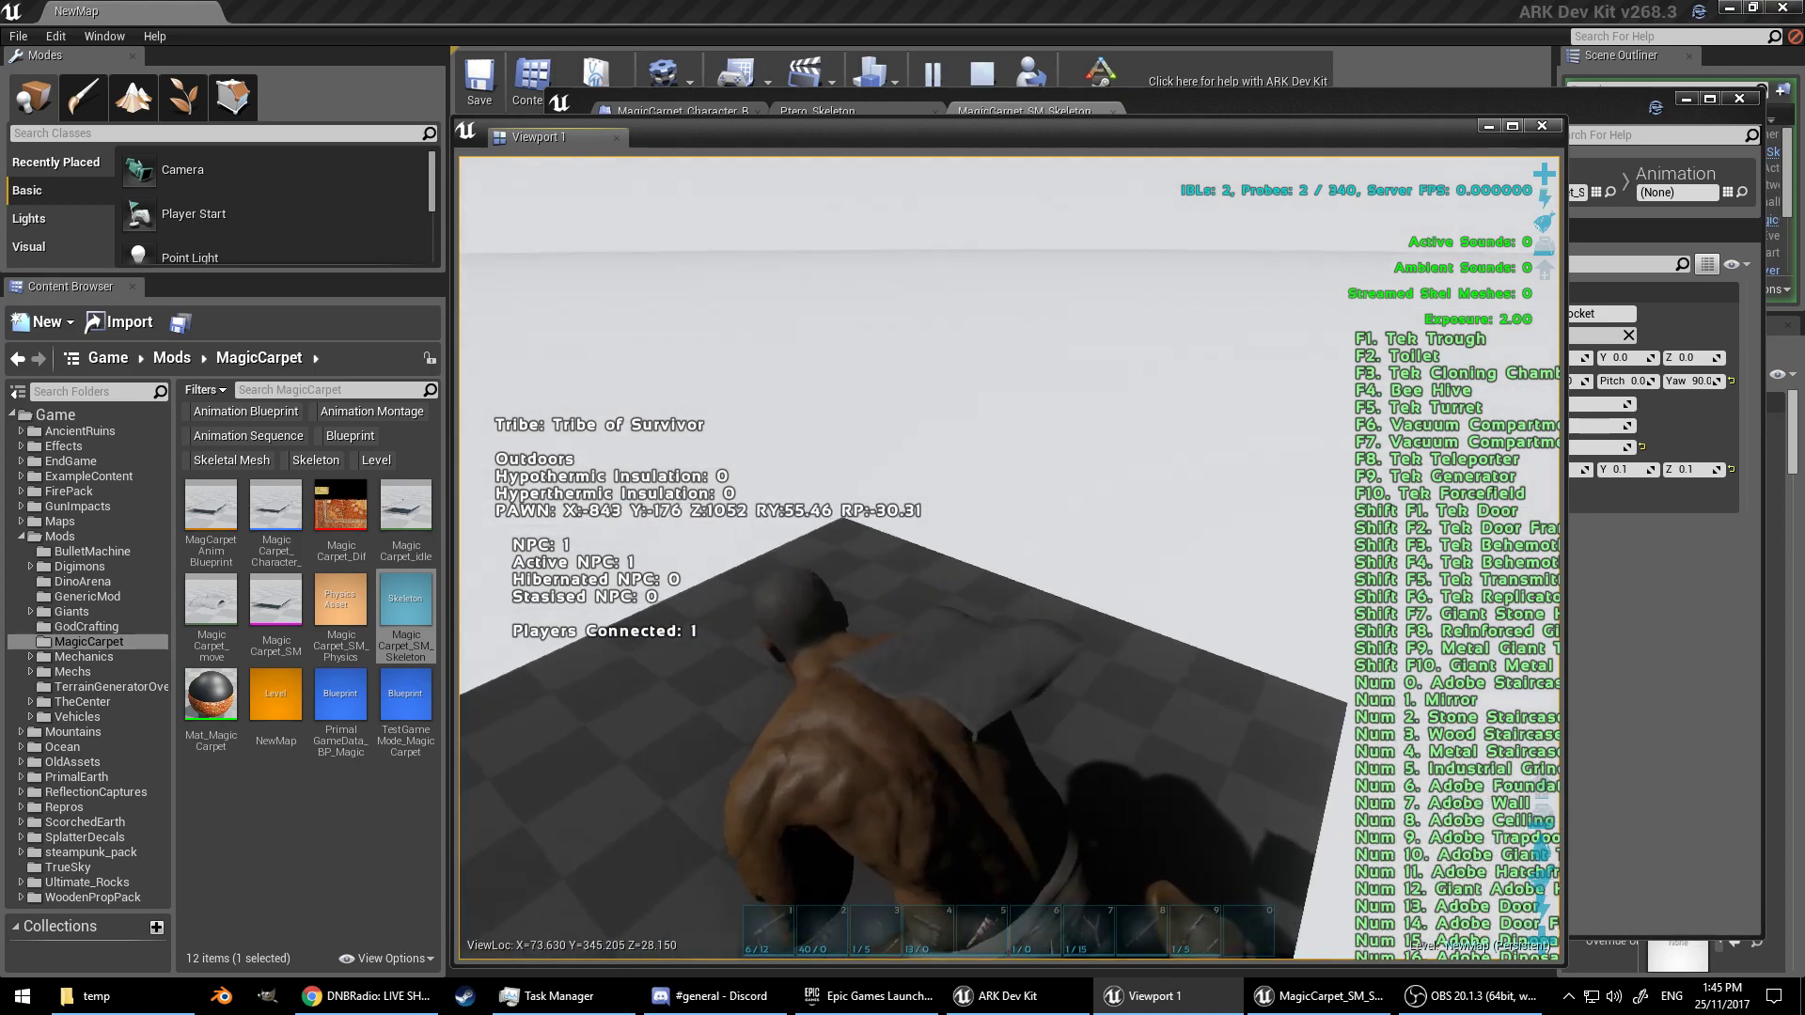
key(Escape)
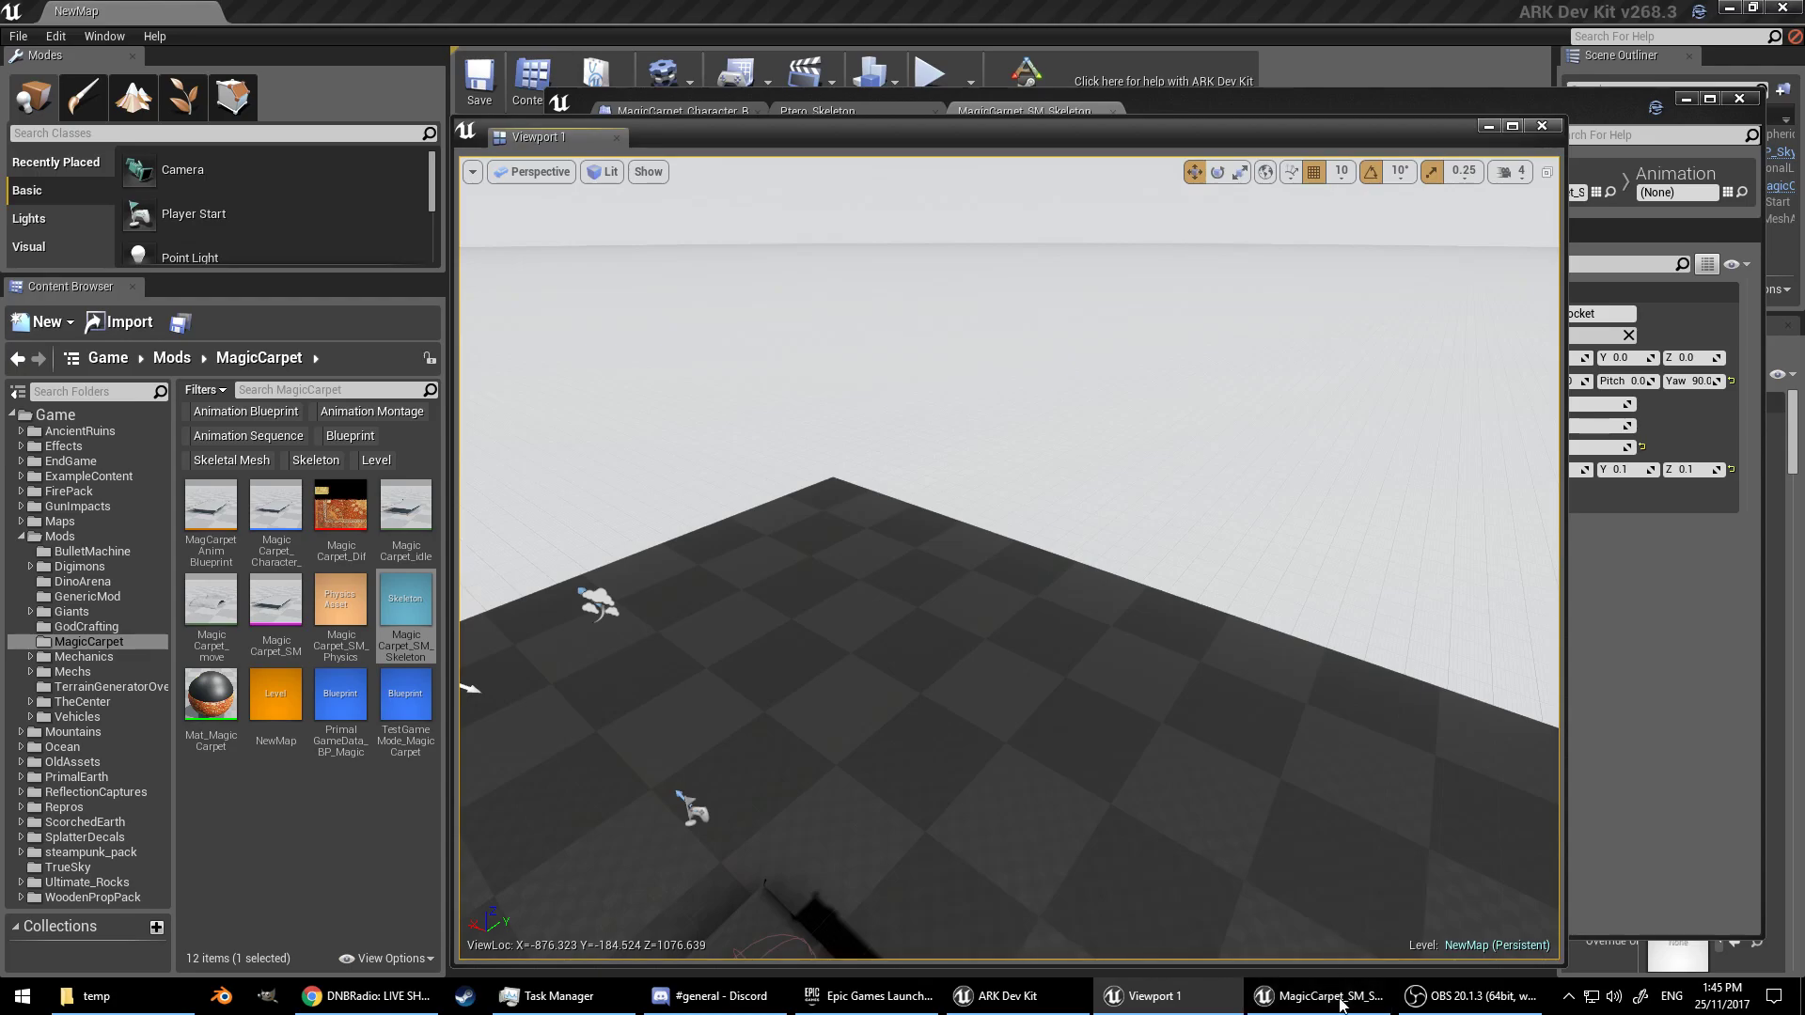
Step: Return to the skeleton editor, set RiderSocket's relative scale to 0.01 in X, Y and Z, and save the skeleton
mouse_move(1342, 995)
click(1344, 922)
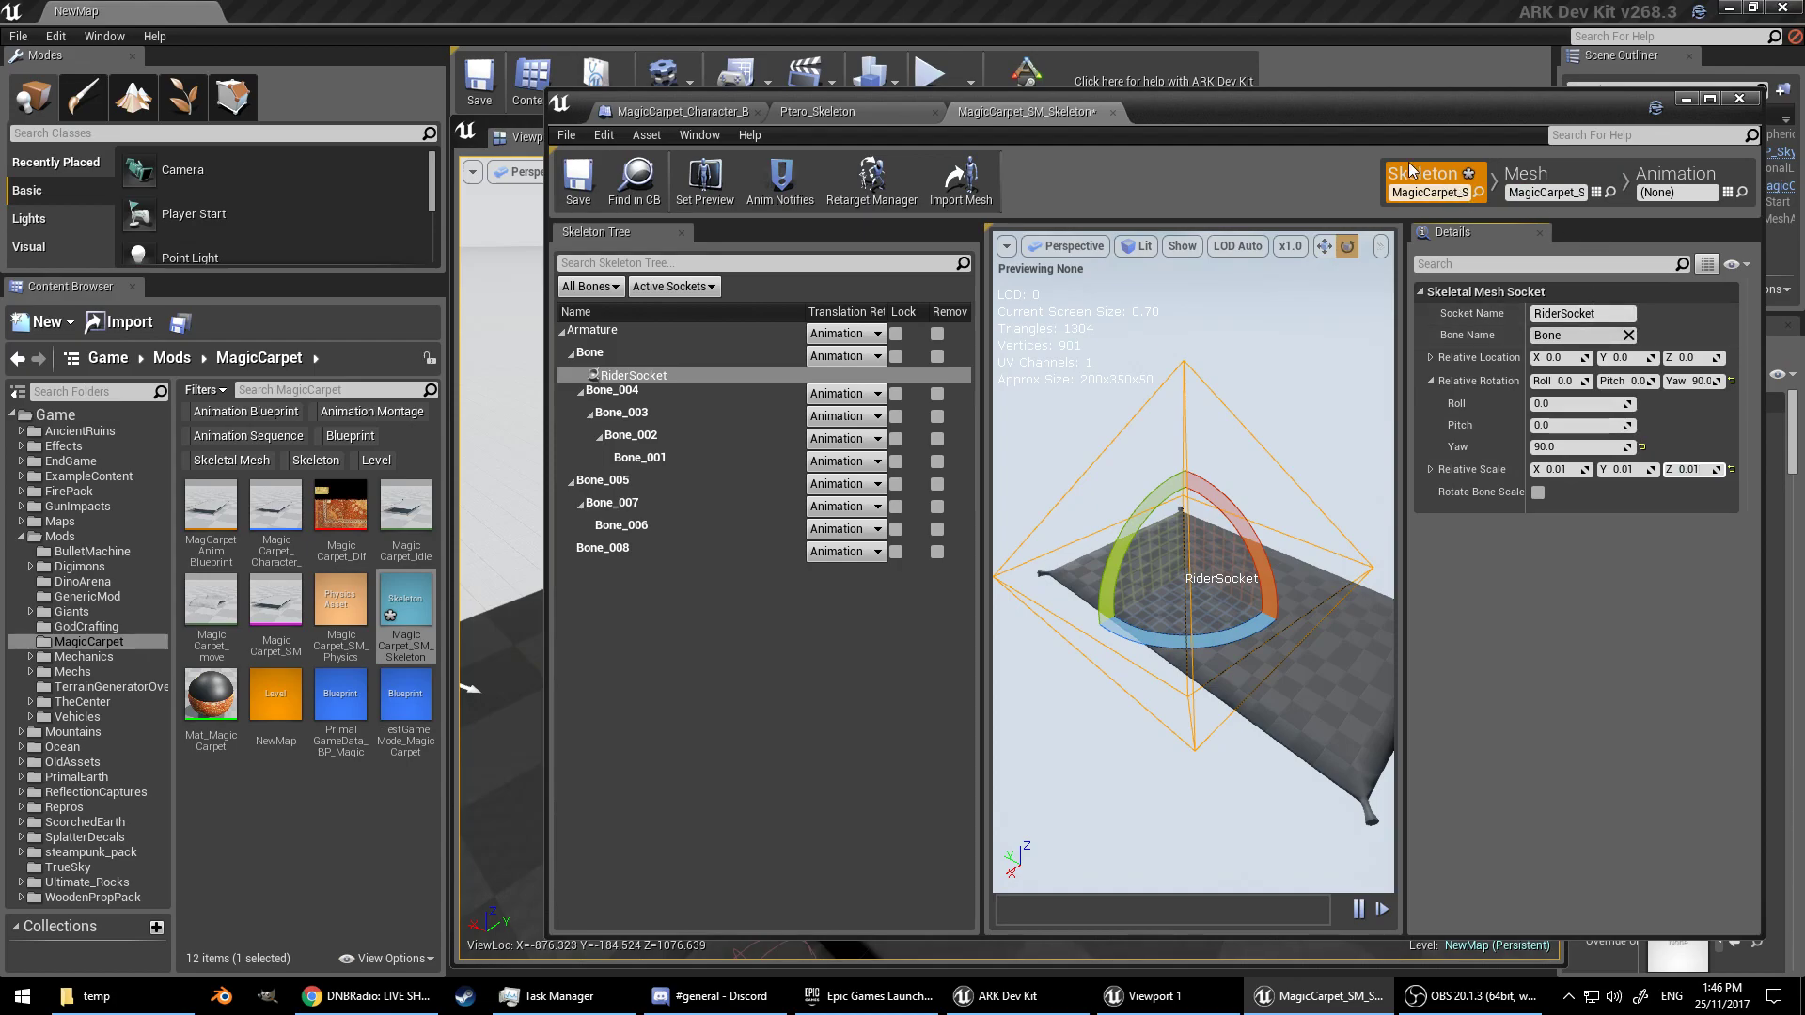
drag(1340, 109, 1171, 110)
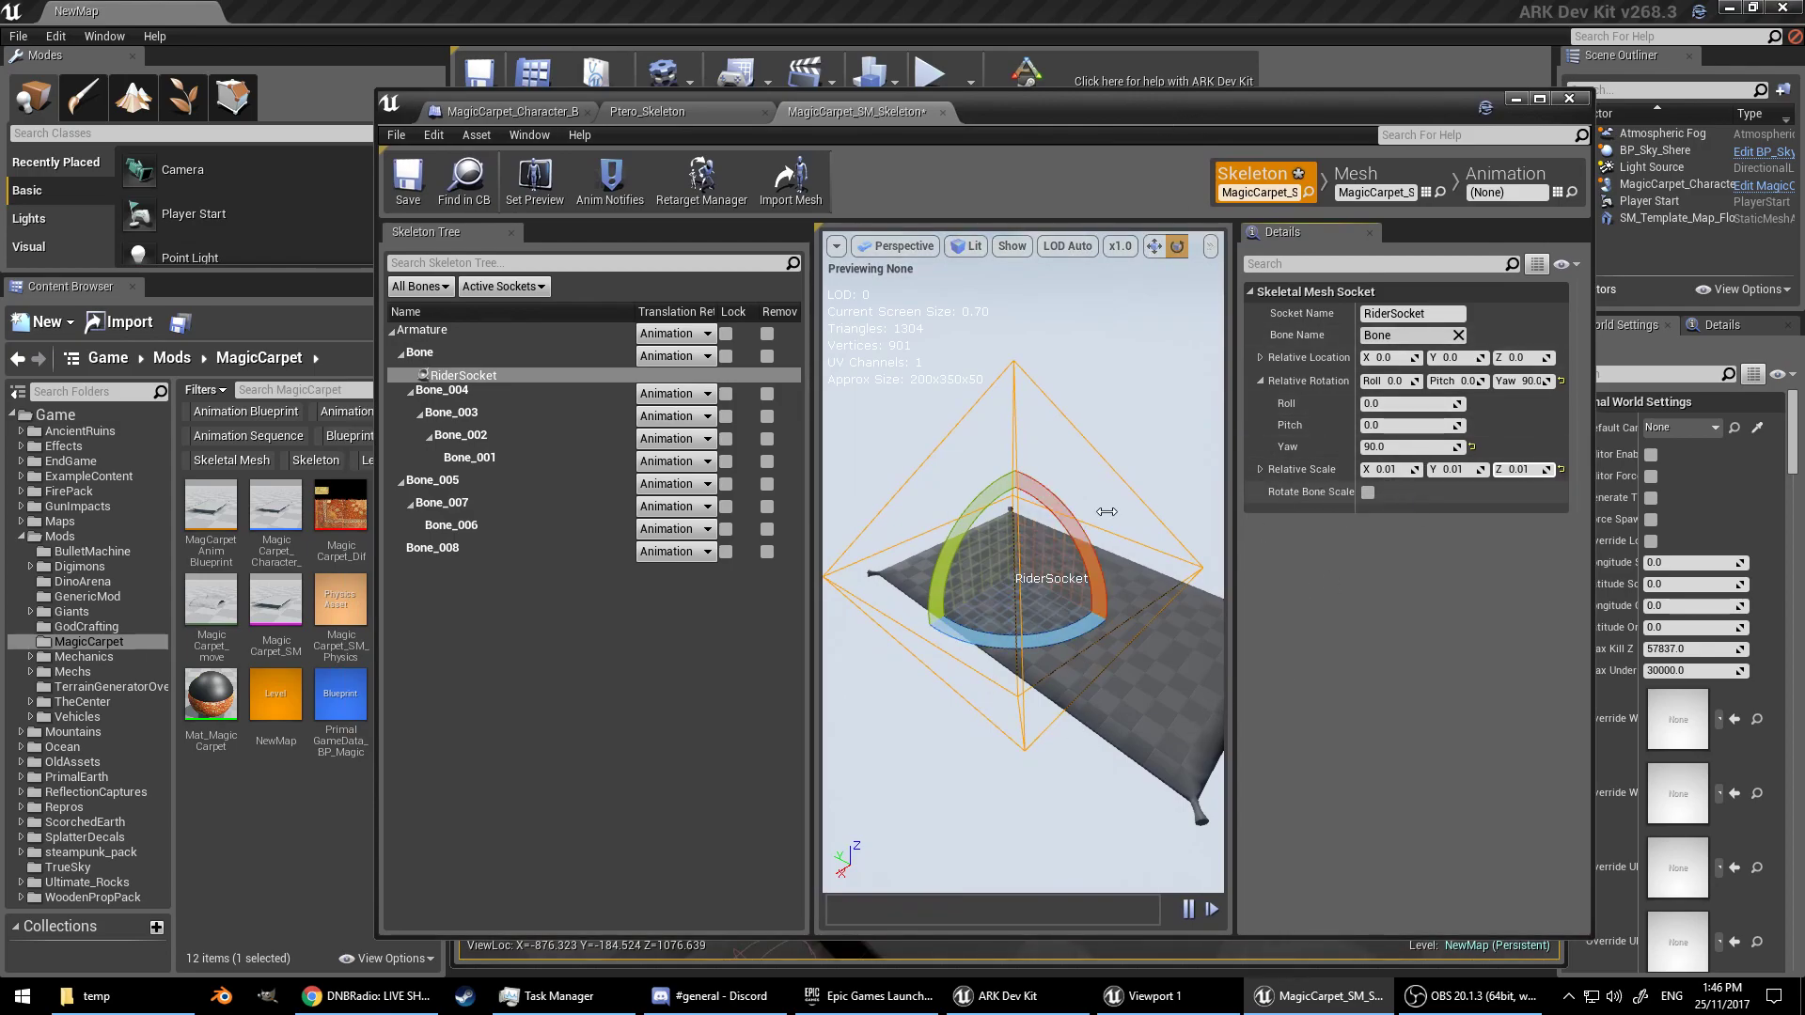
click(408, 183)
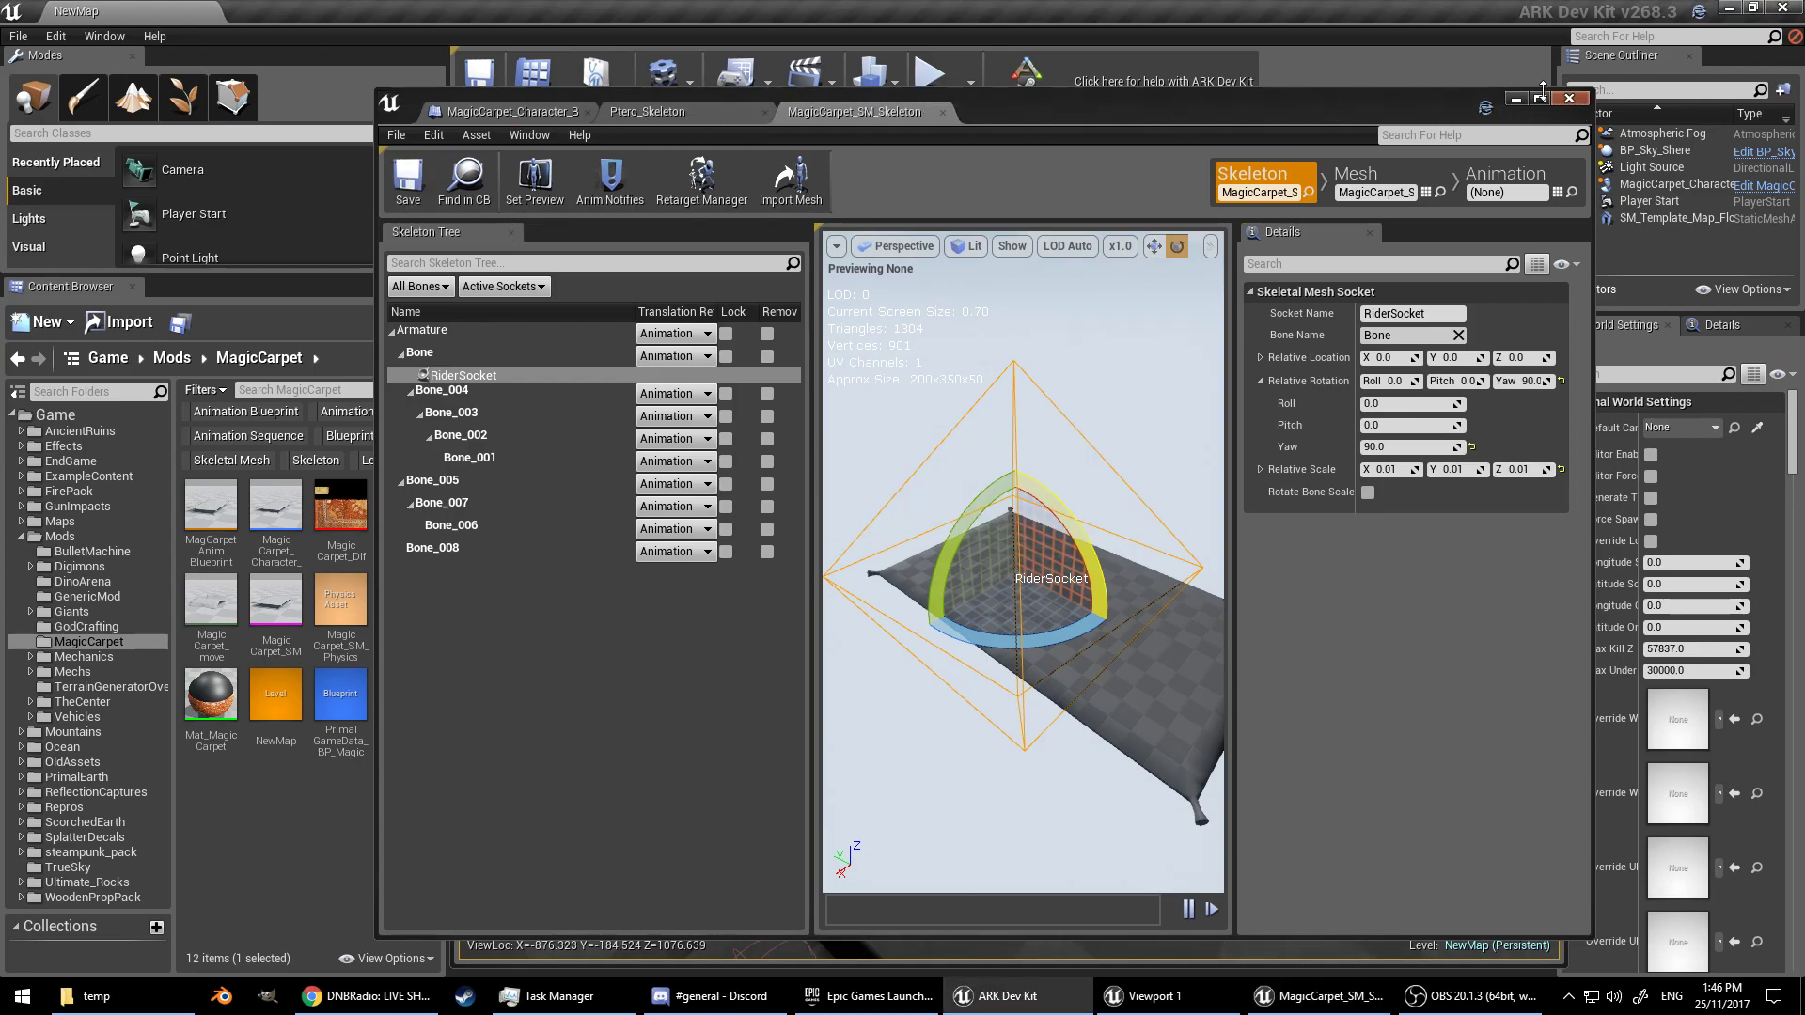
Step: Play-test the level again, mount the carpet and fly it to examine the rider's placement and facing
click(930, 73)
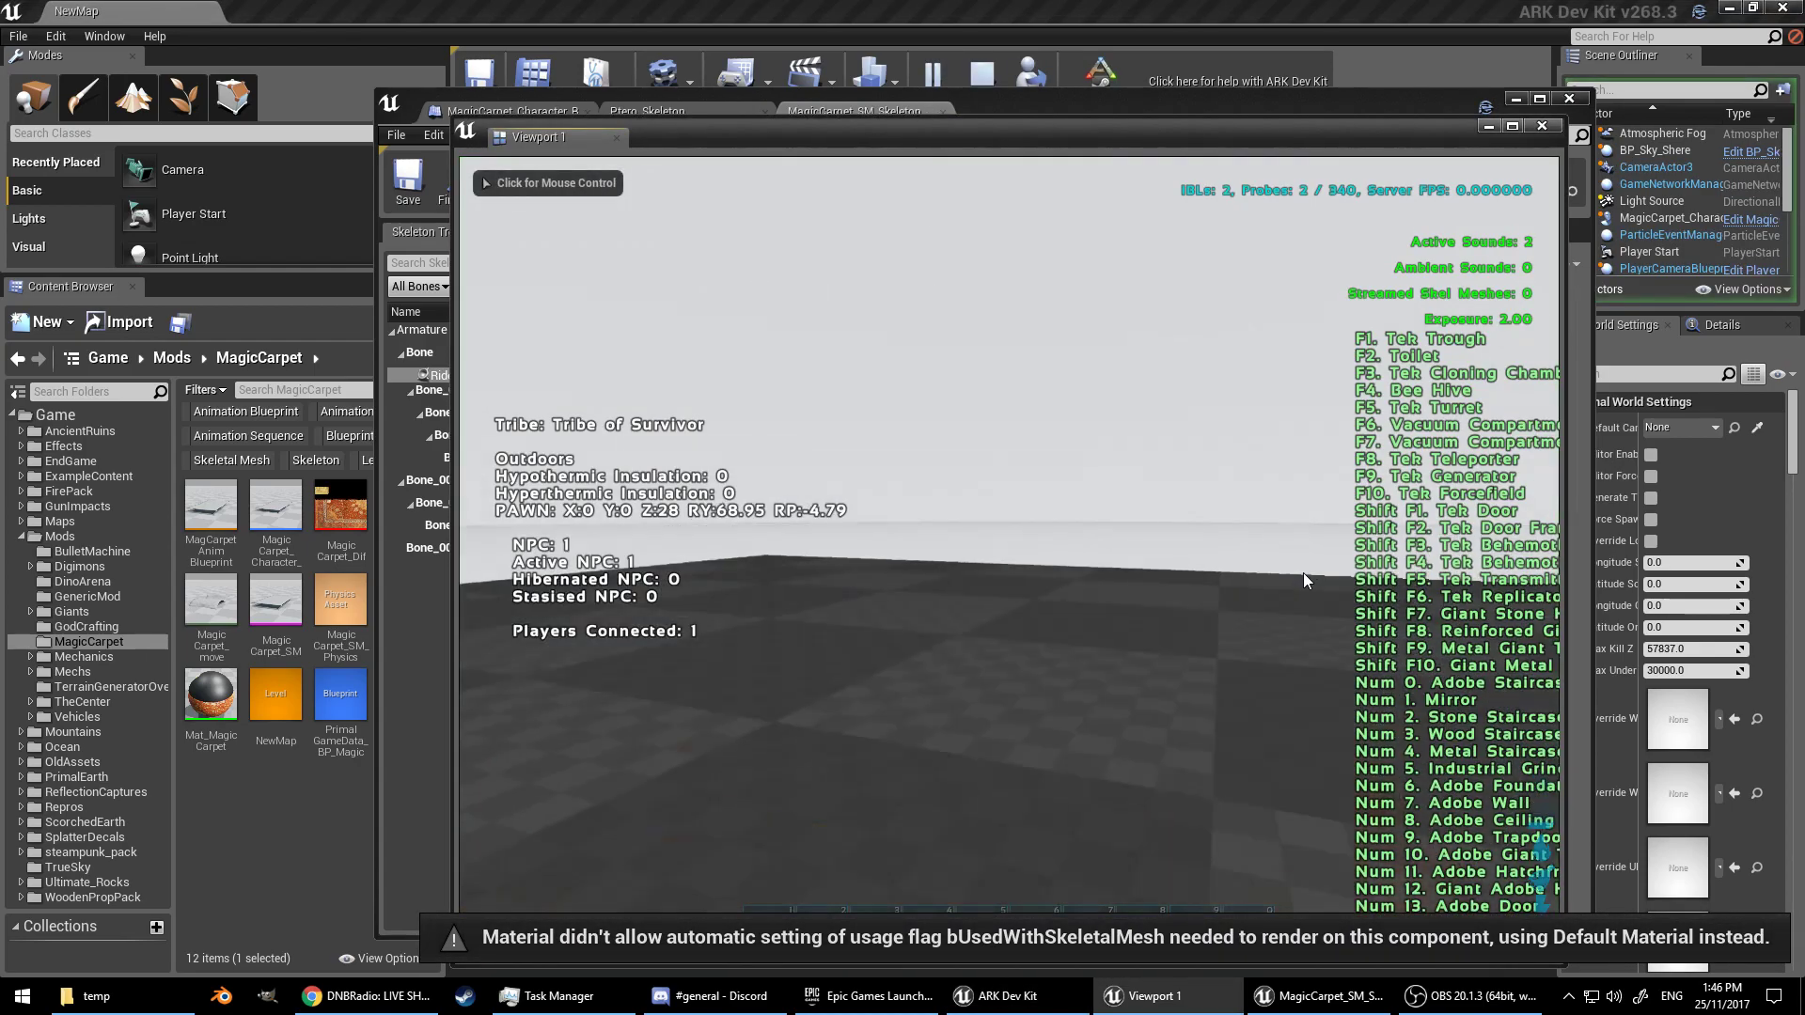
key(w)
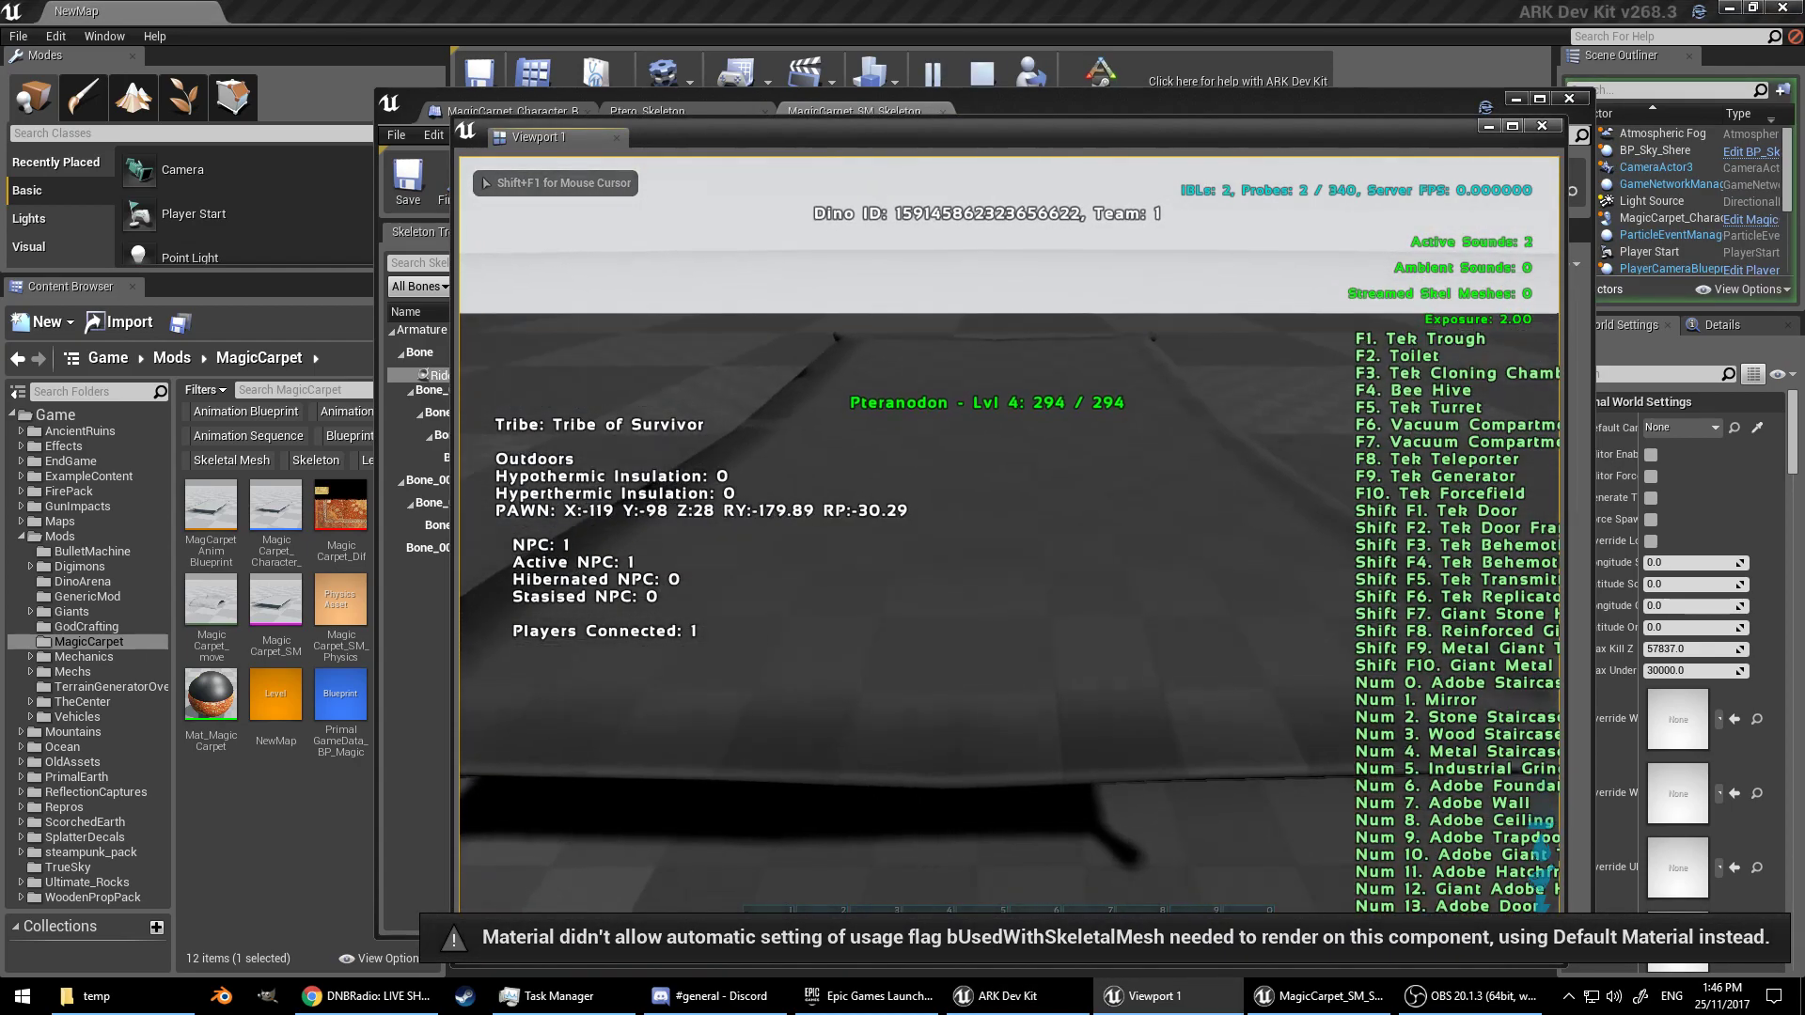
key(Tab)
key(Up)
key(Return)
key(e)
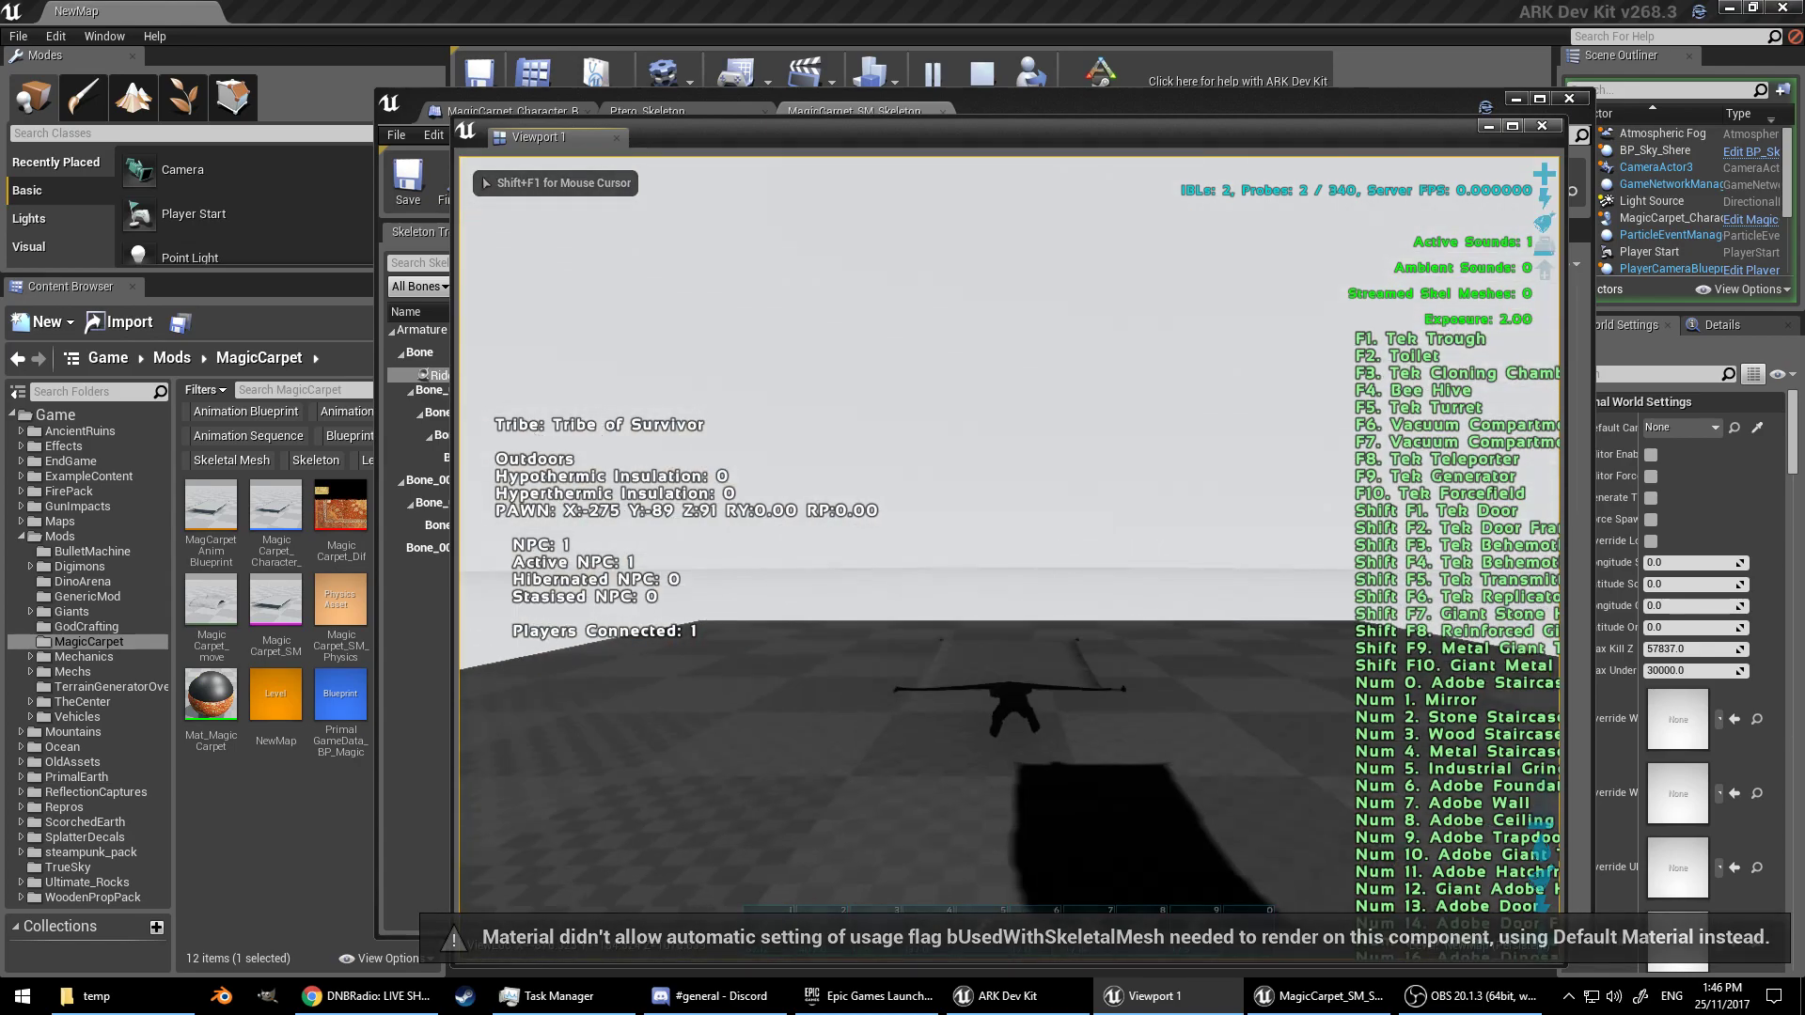
key(space)
key(w)
key(w)
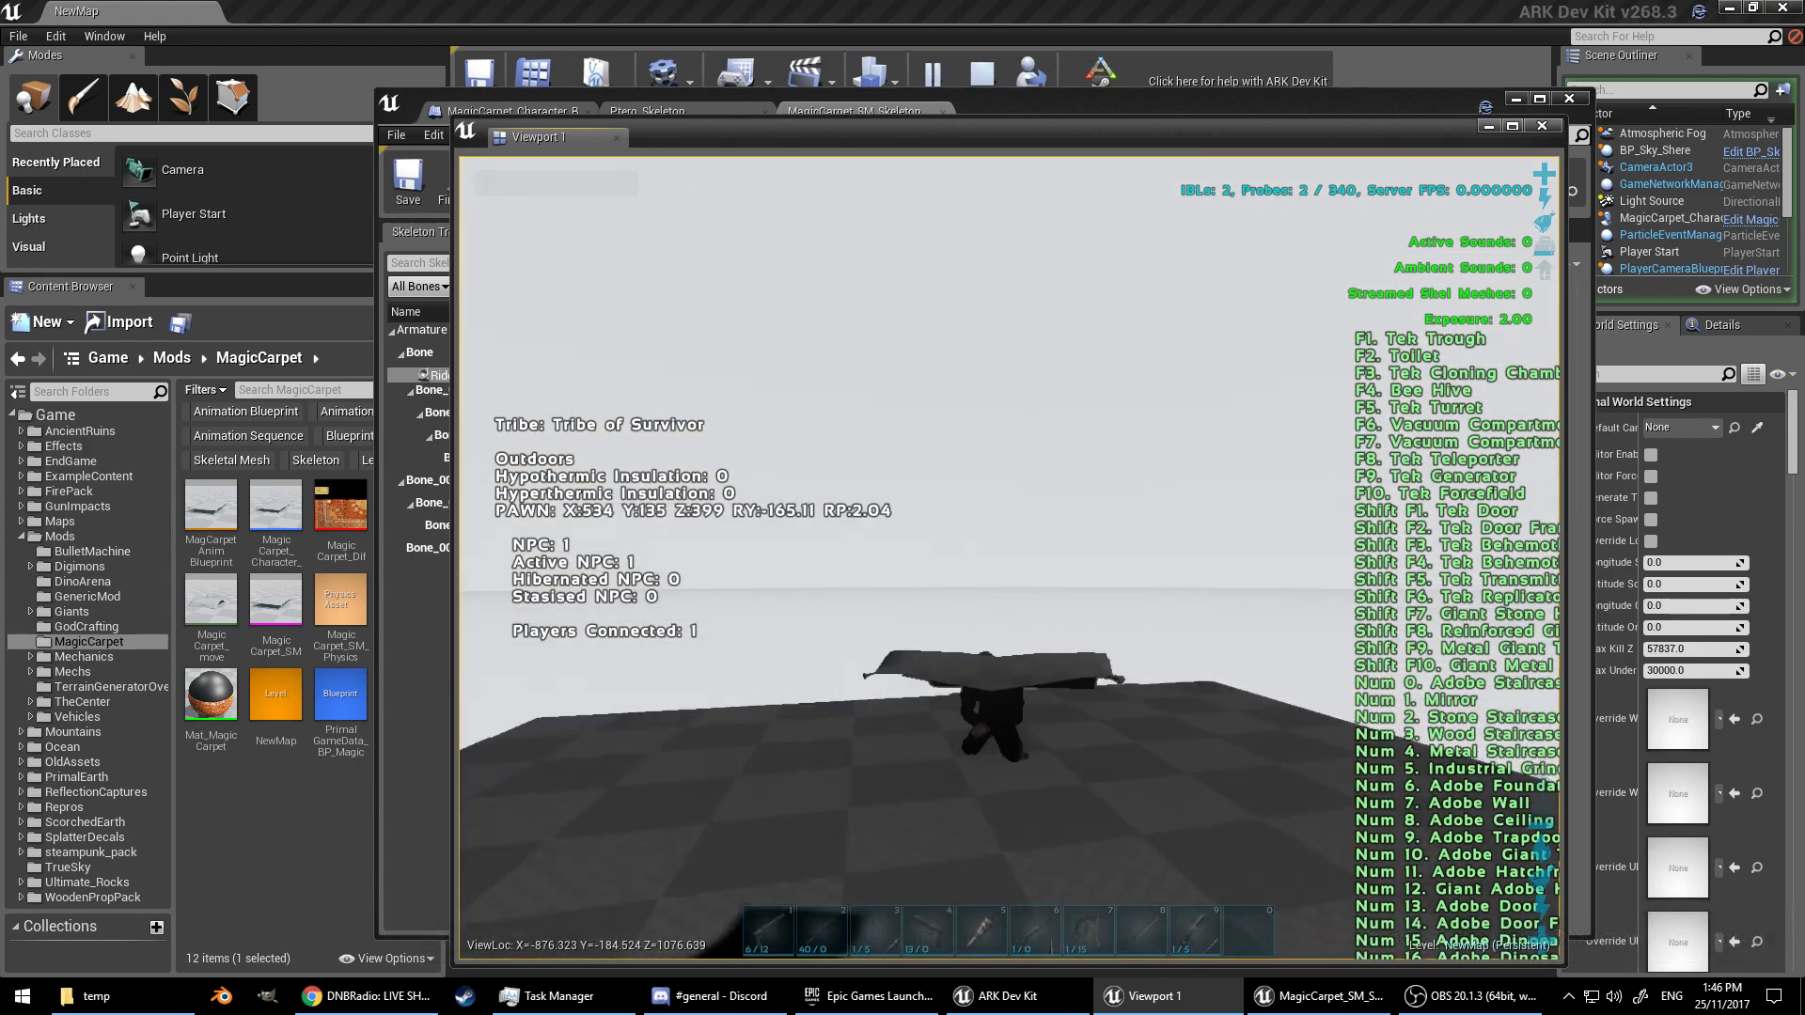
key(w)
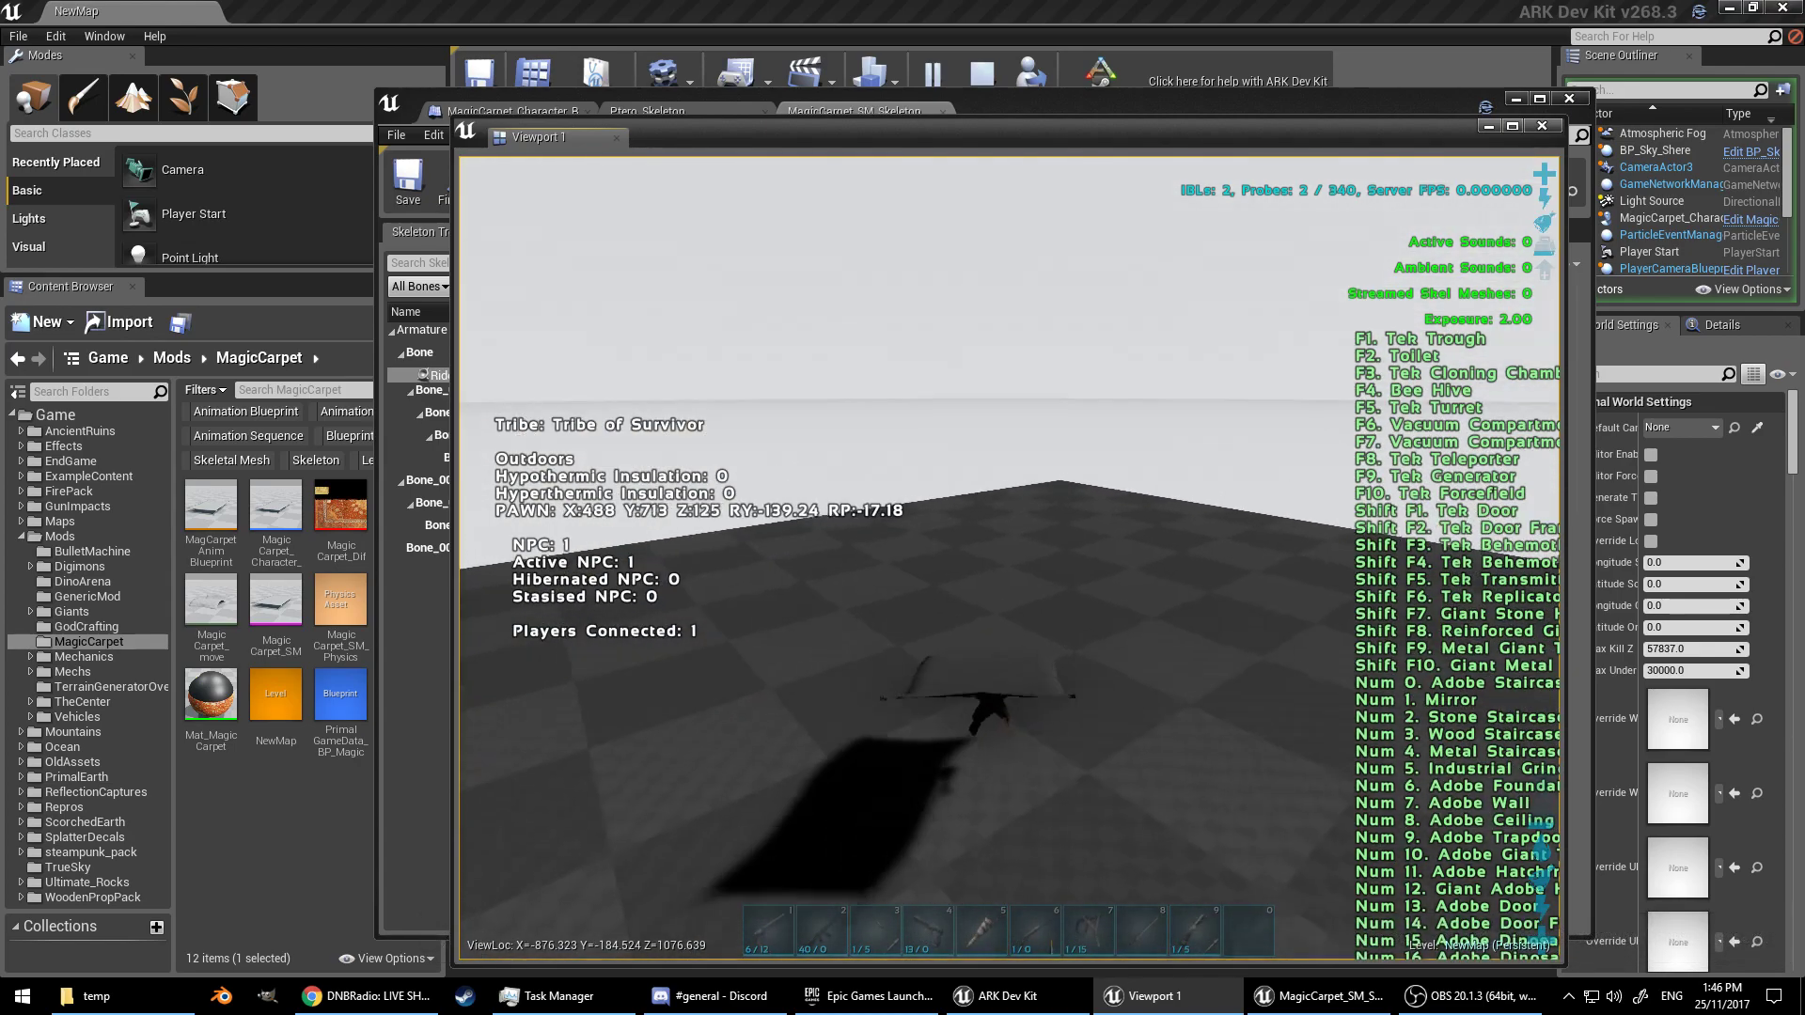
Step: Dismount and remount the carpet, check the rider again, end the play test and examine the carpet in the level
key(e)
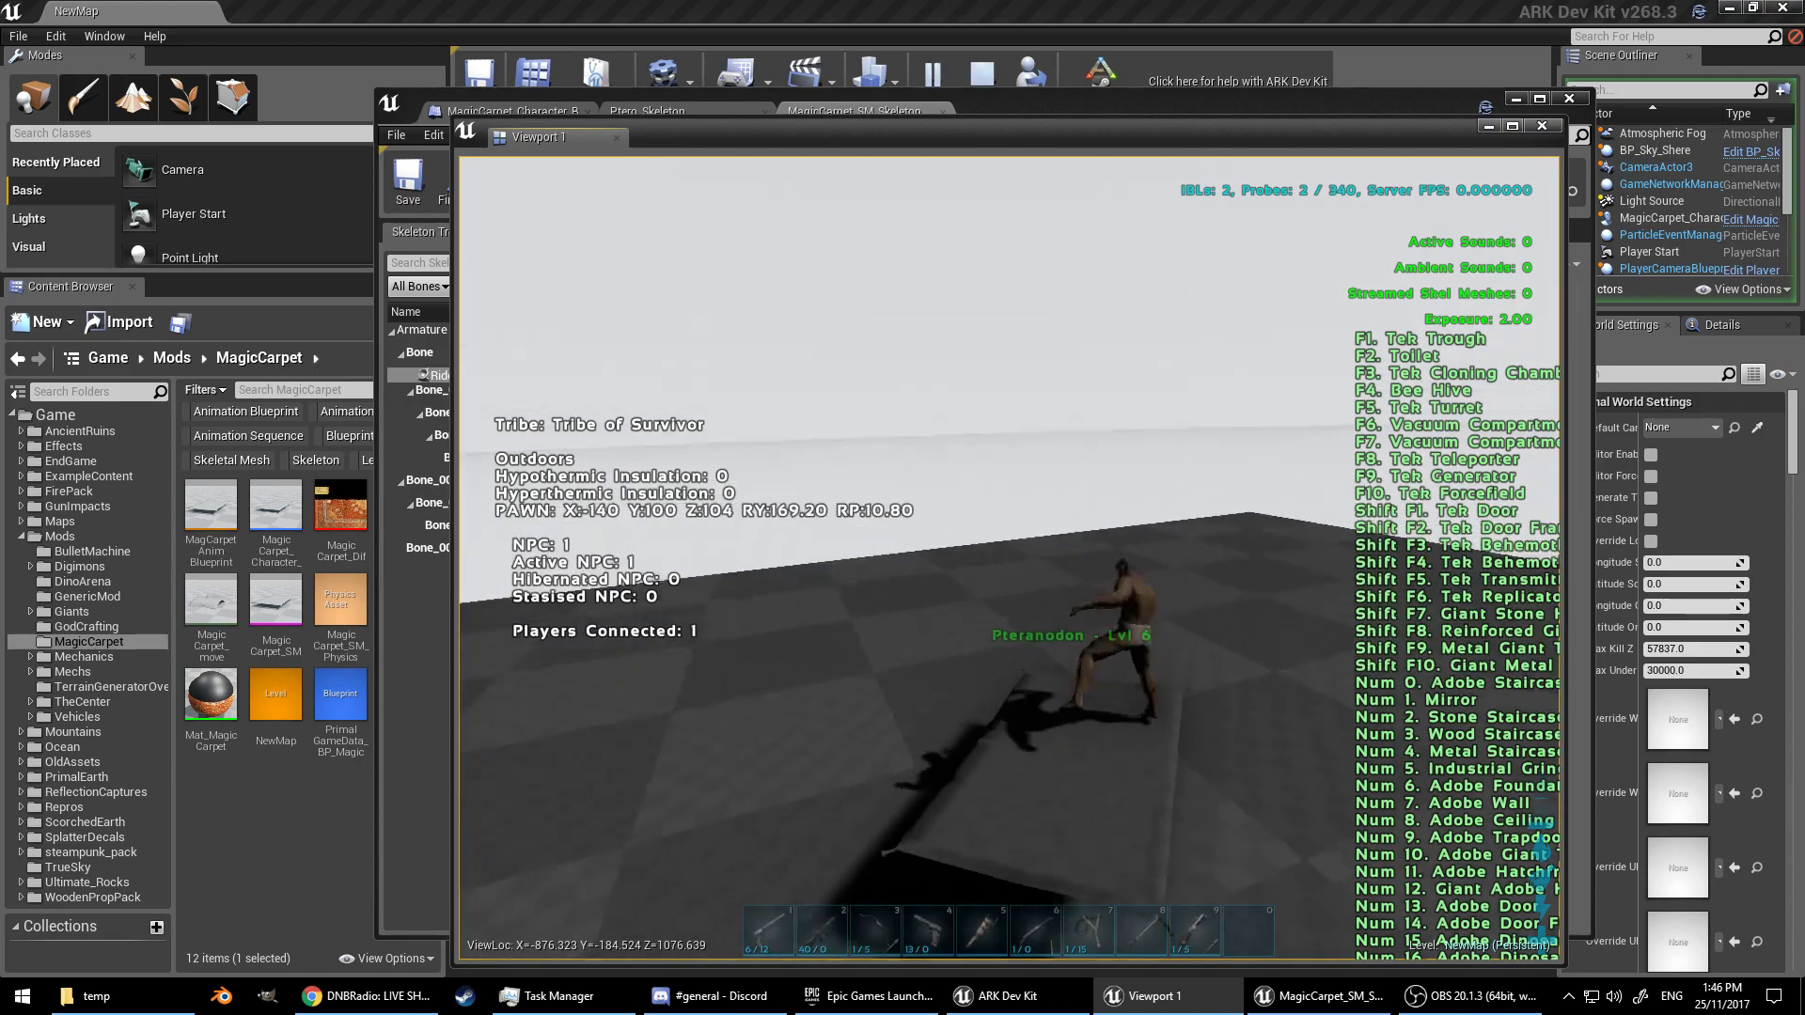
key(e)
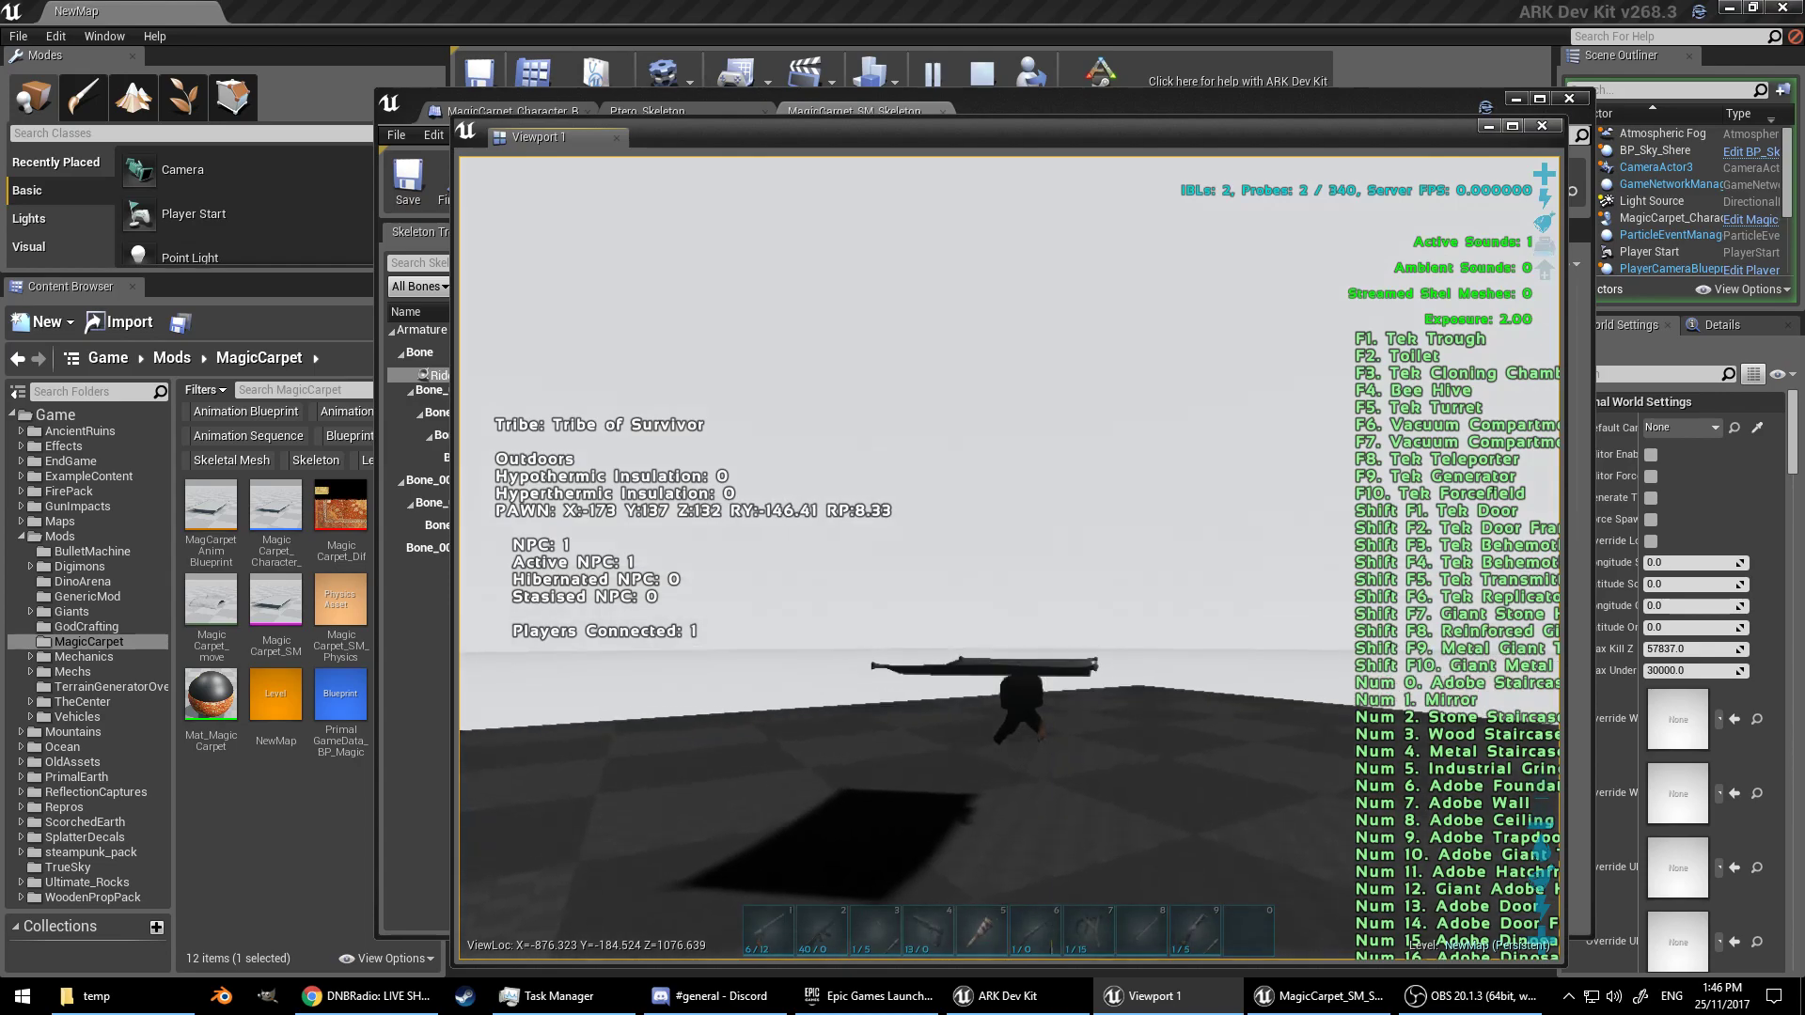
key(w)
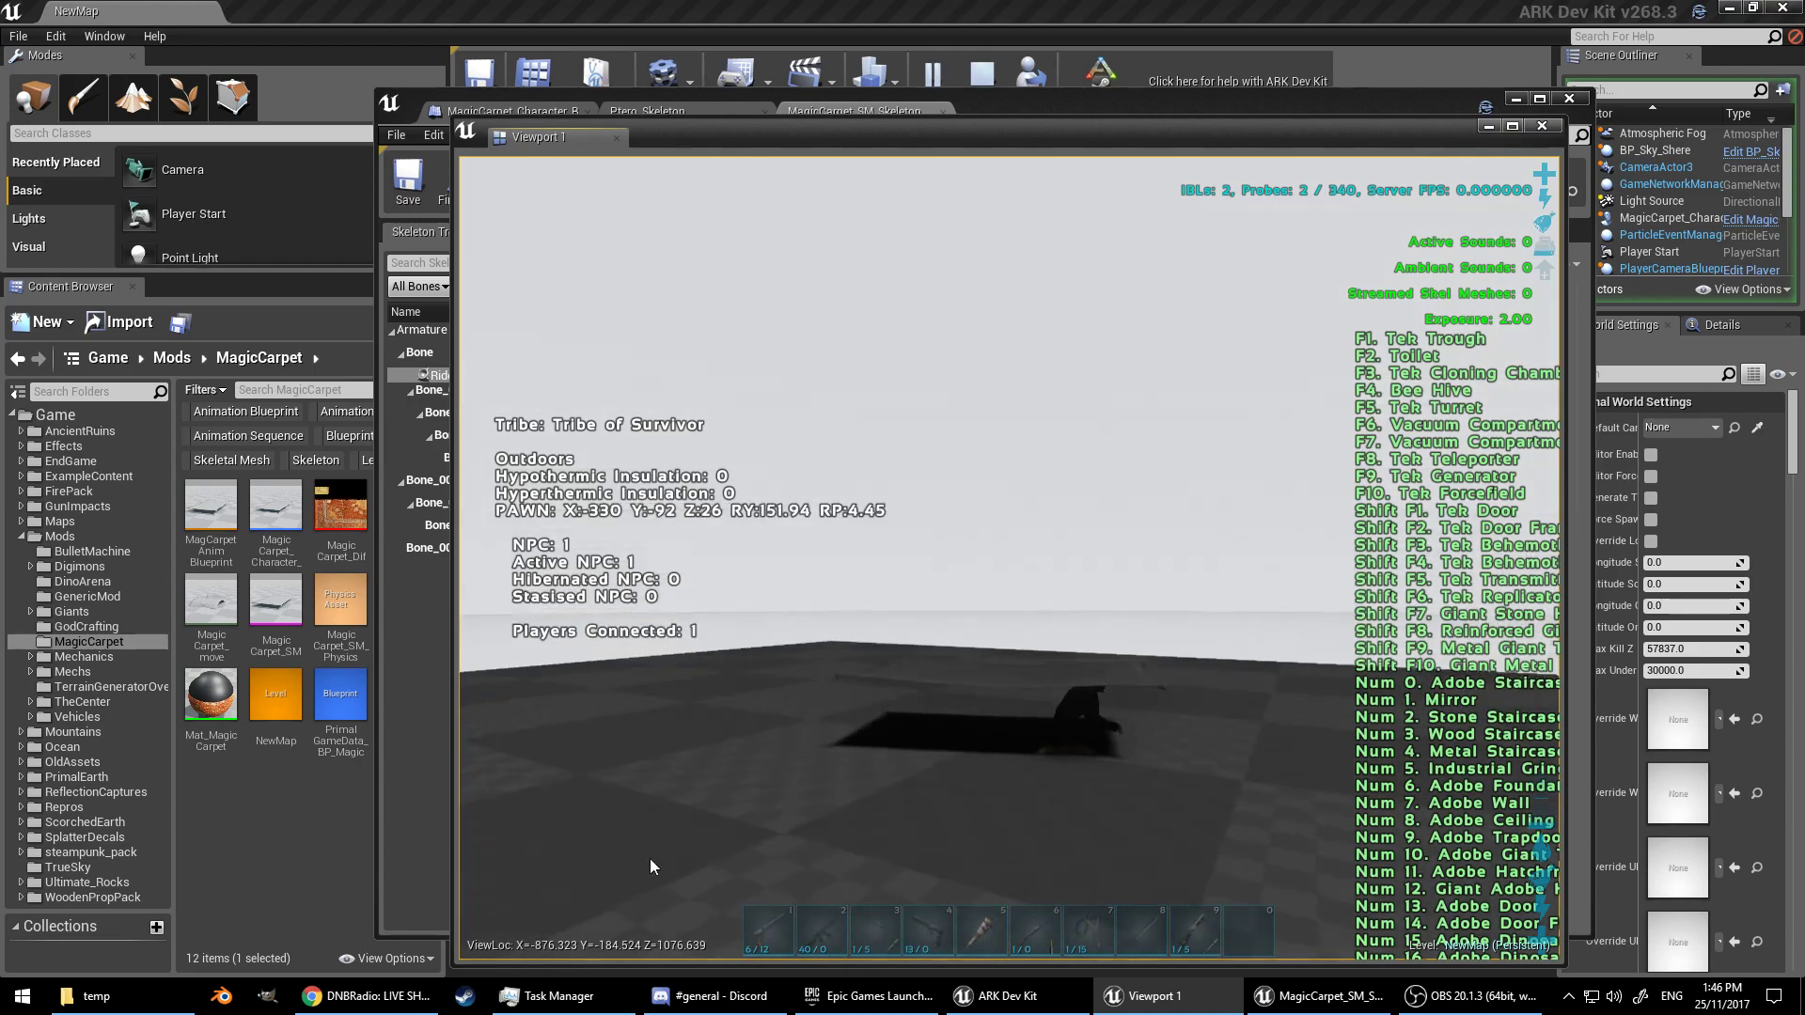
key(shift+F1)
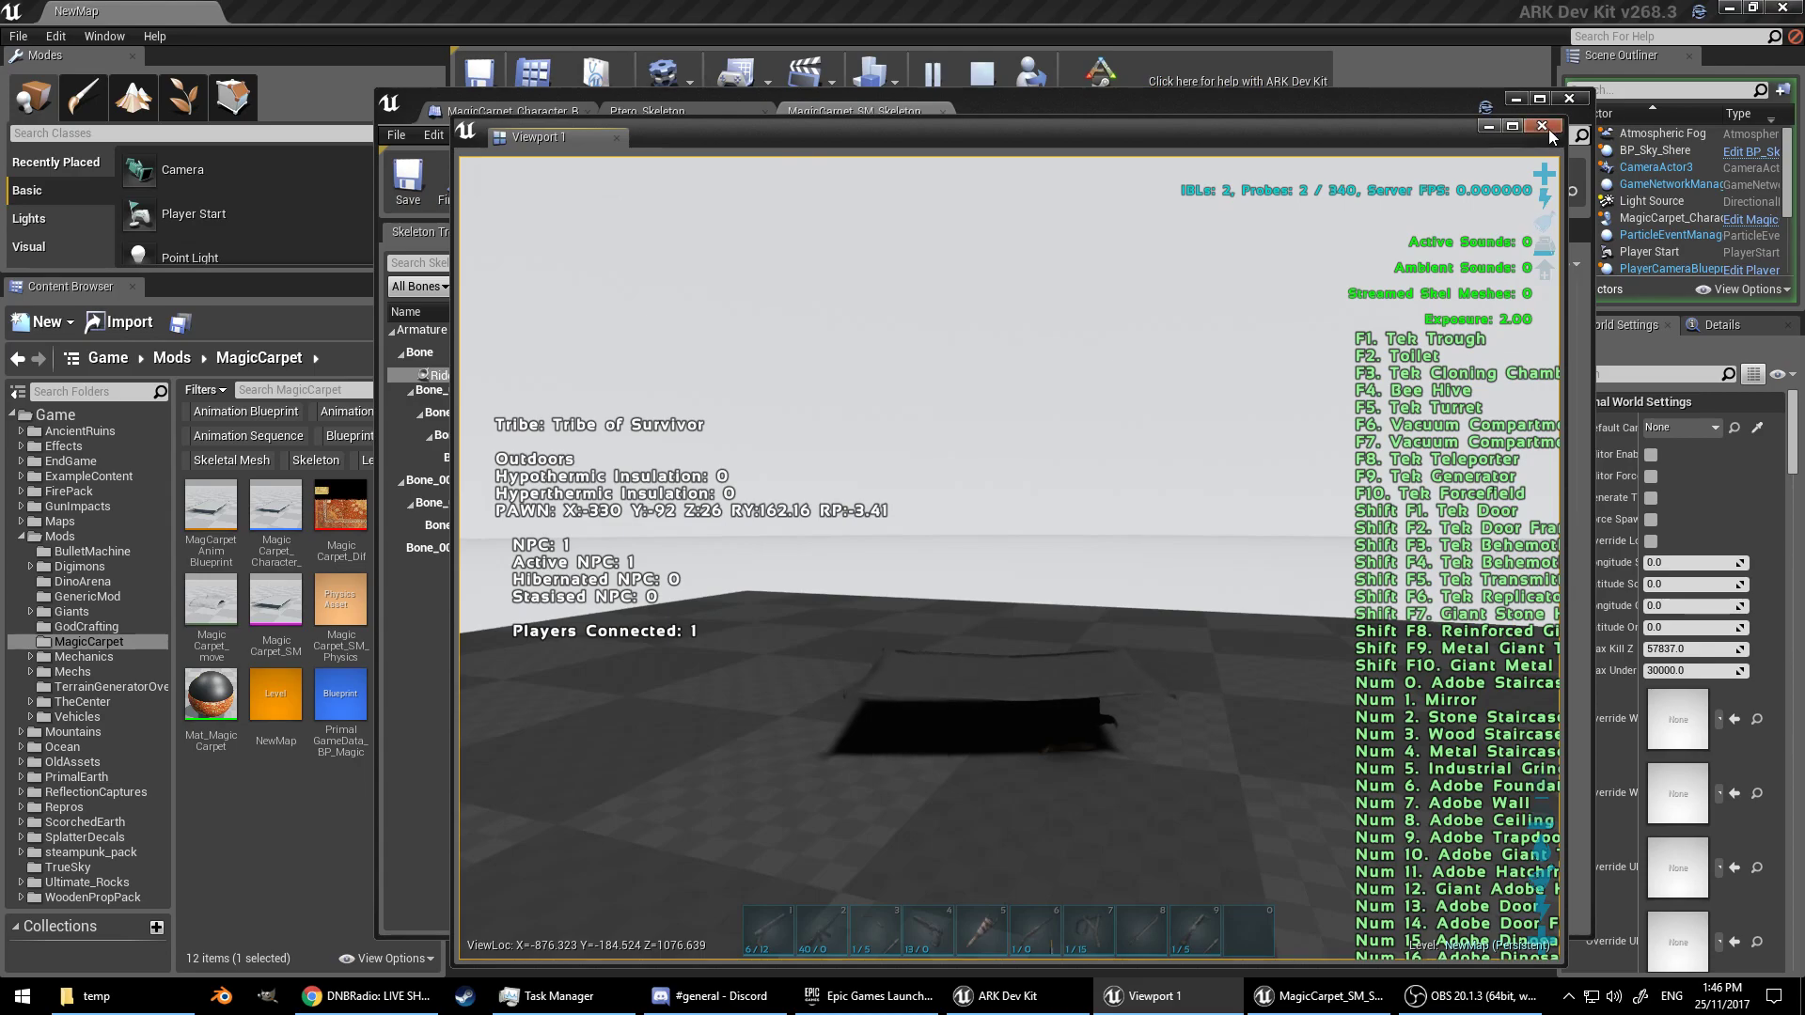
click(992, 74)
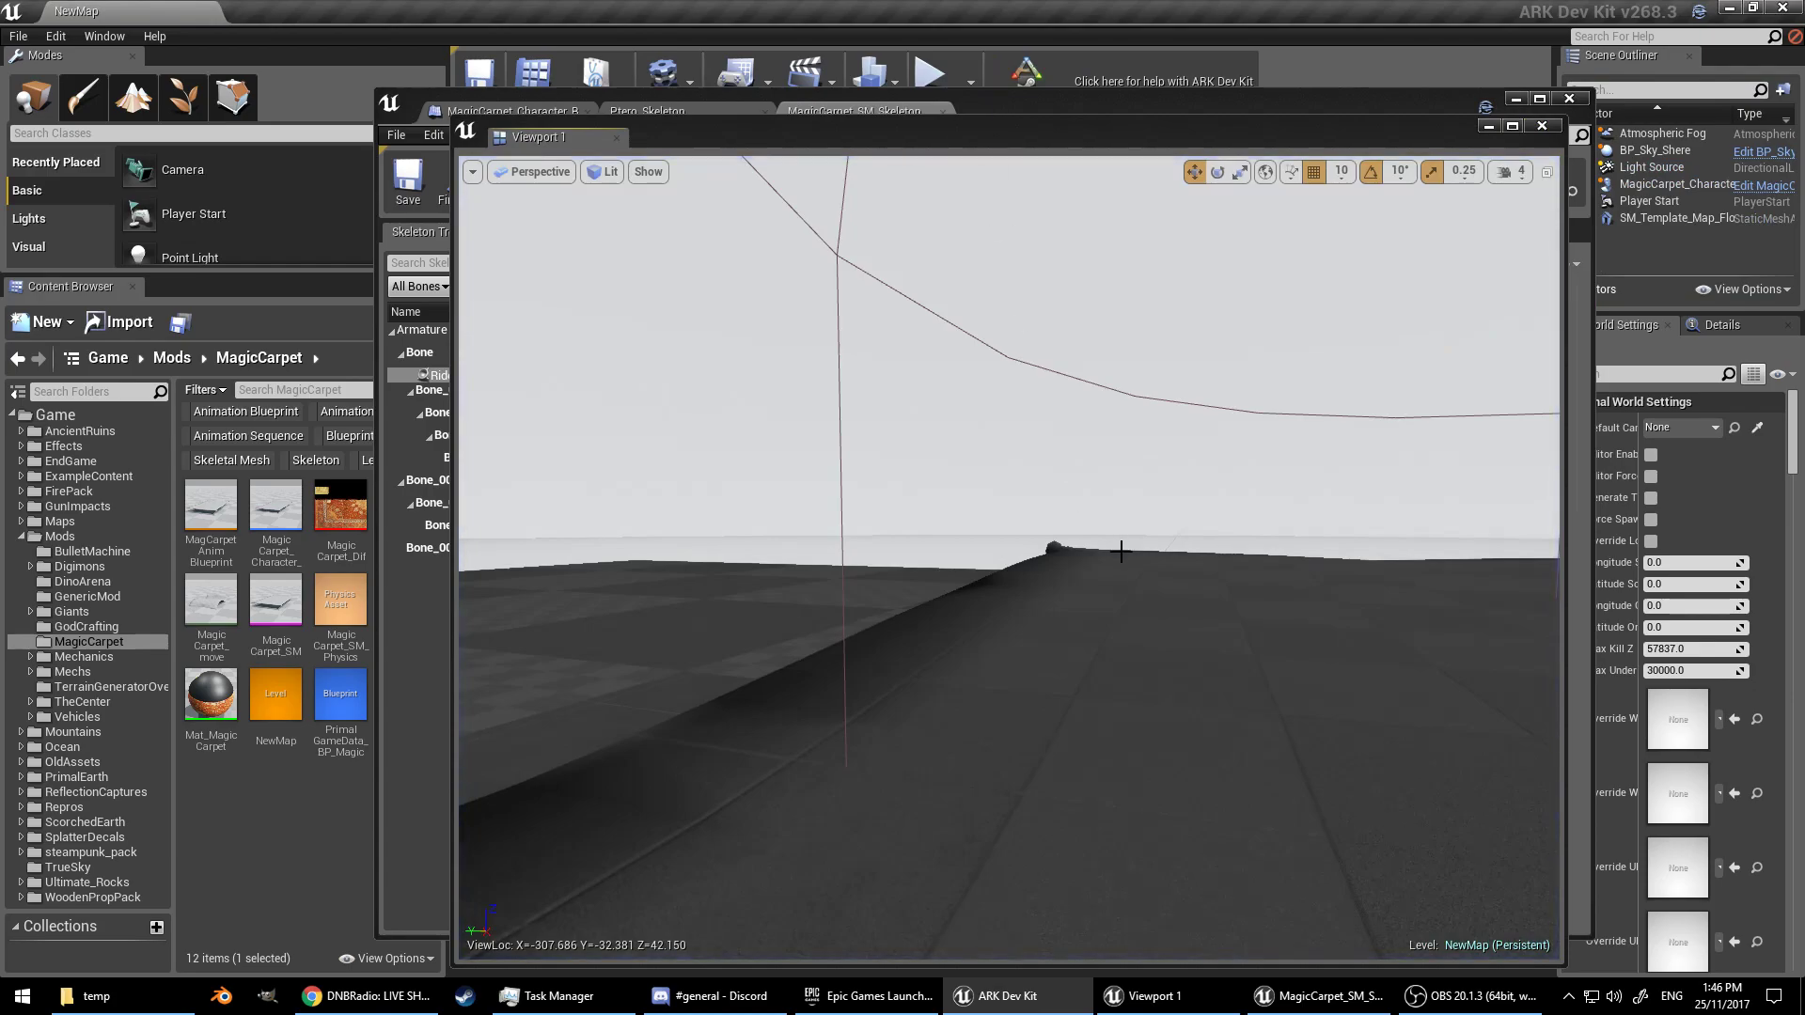
scroll(1122, 550, down, 7)
mouse_move(984, 708)
right_down()
mouse_move(1081, 762)
mouse_move(984, 708)
right_up()
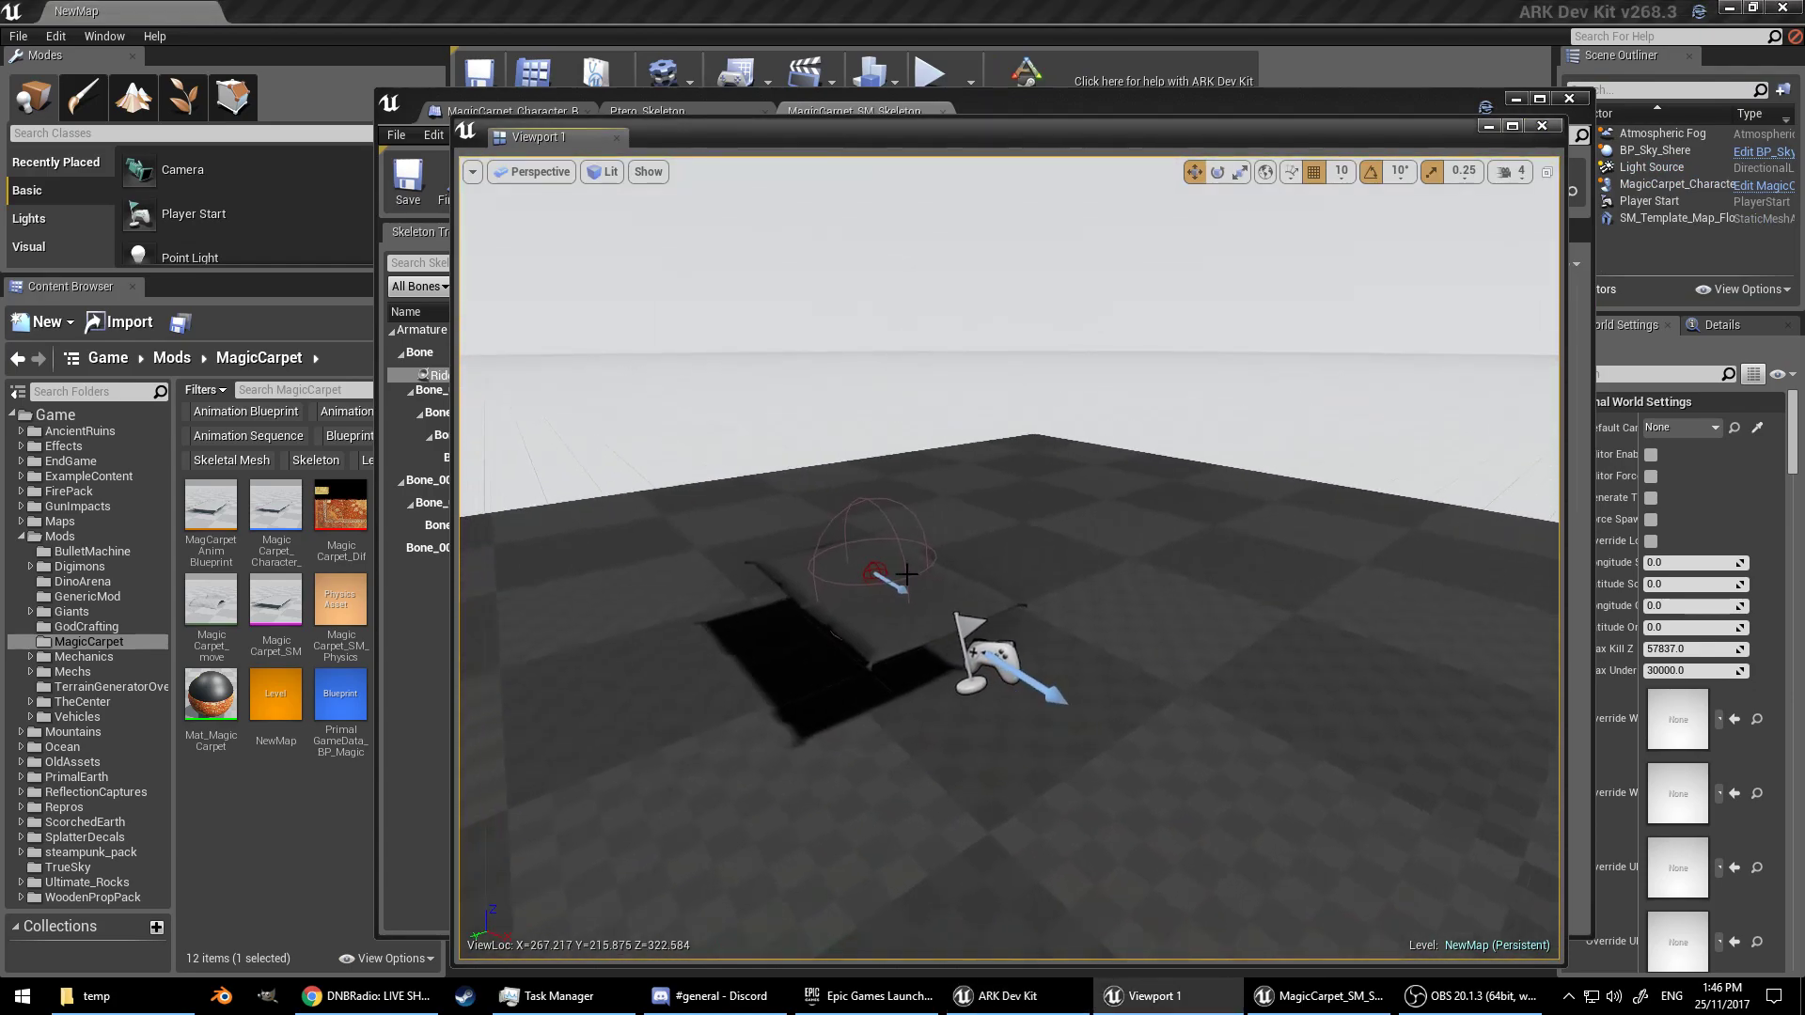
Step: Return to MagicCarpet_SM_Skeleton and set RiderSocket's relative scale to 0.02 in X, Y and Z
click(703, 110)
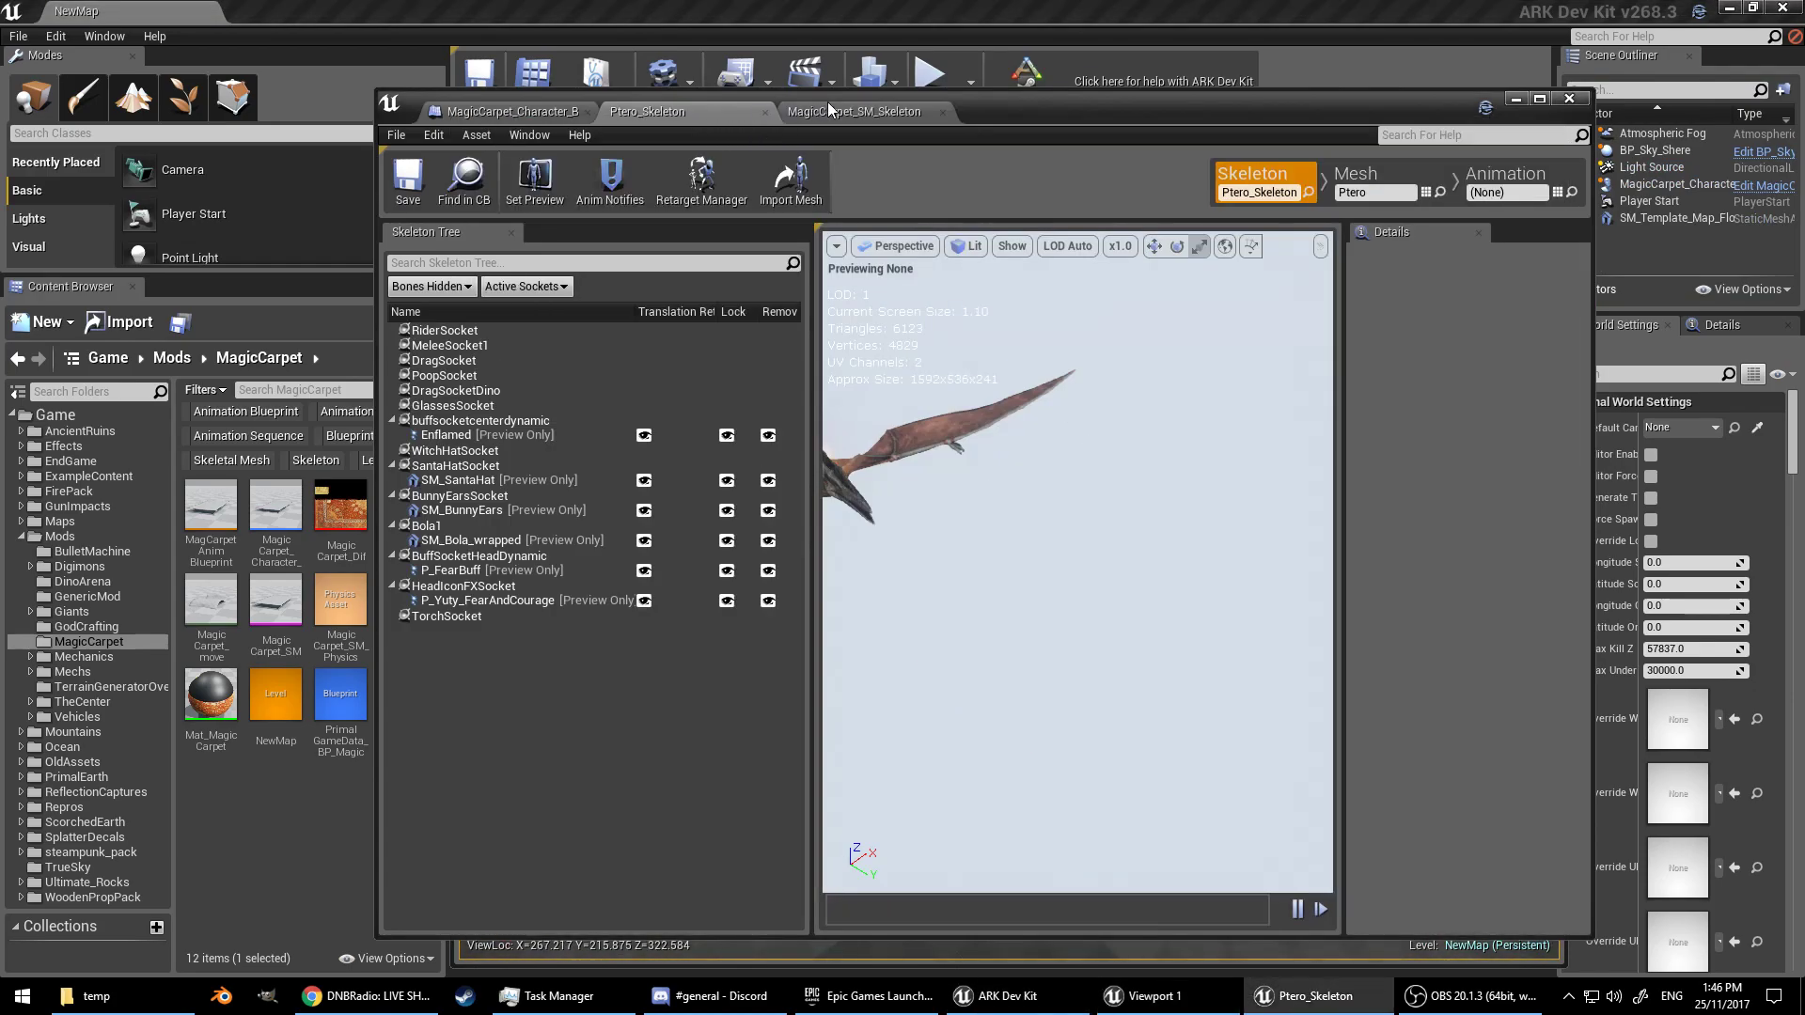
click(821, 105)
click(1391, 469)
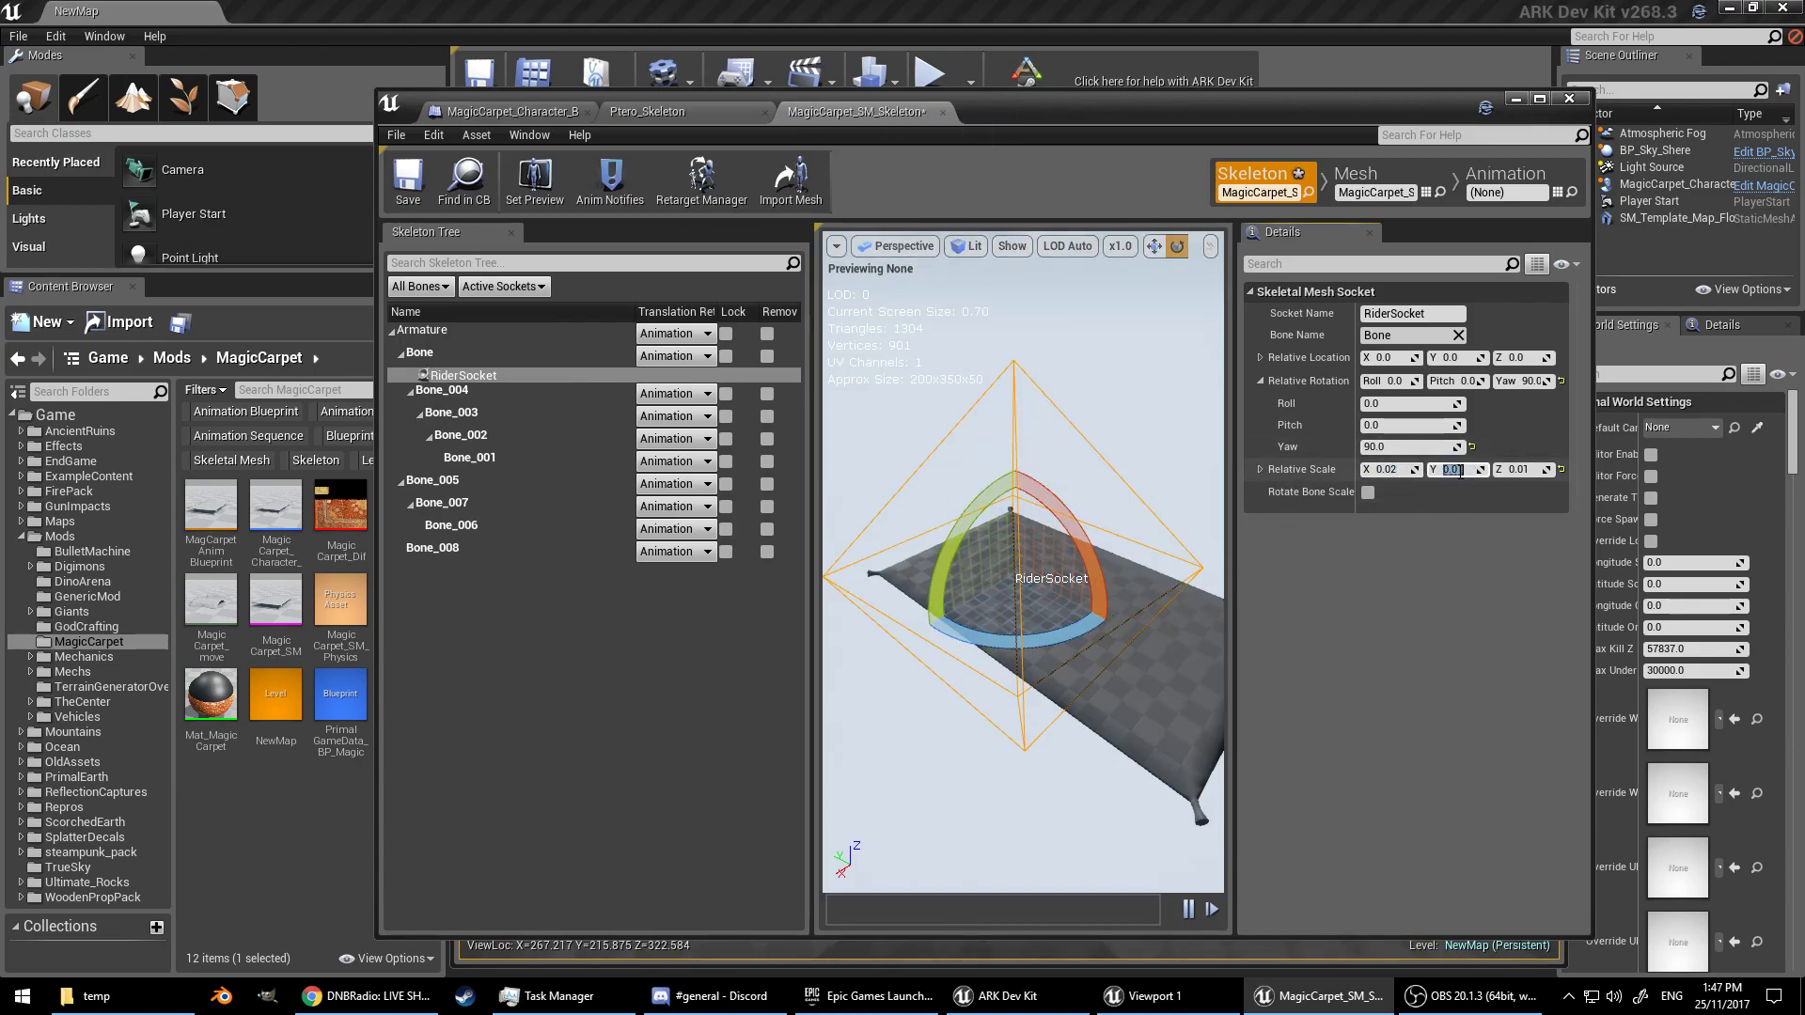
click(1531, 470)
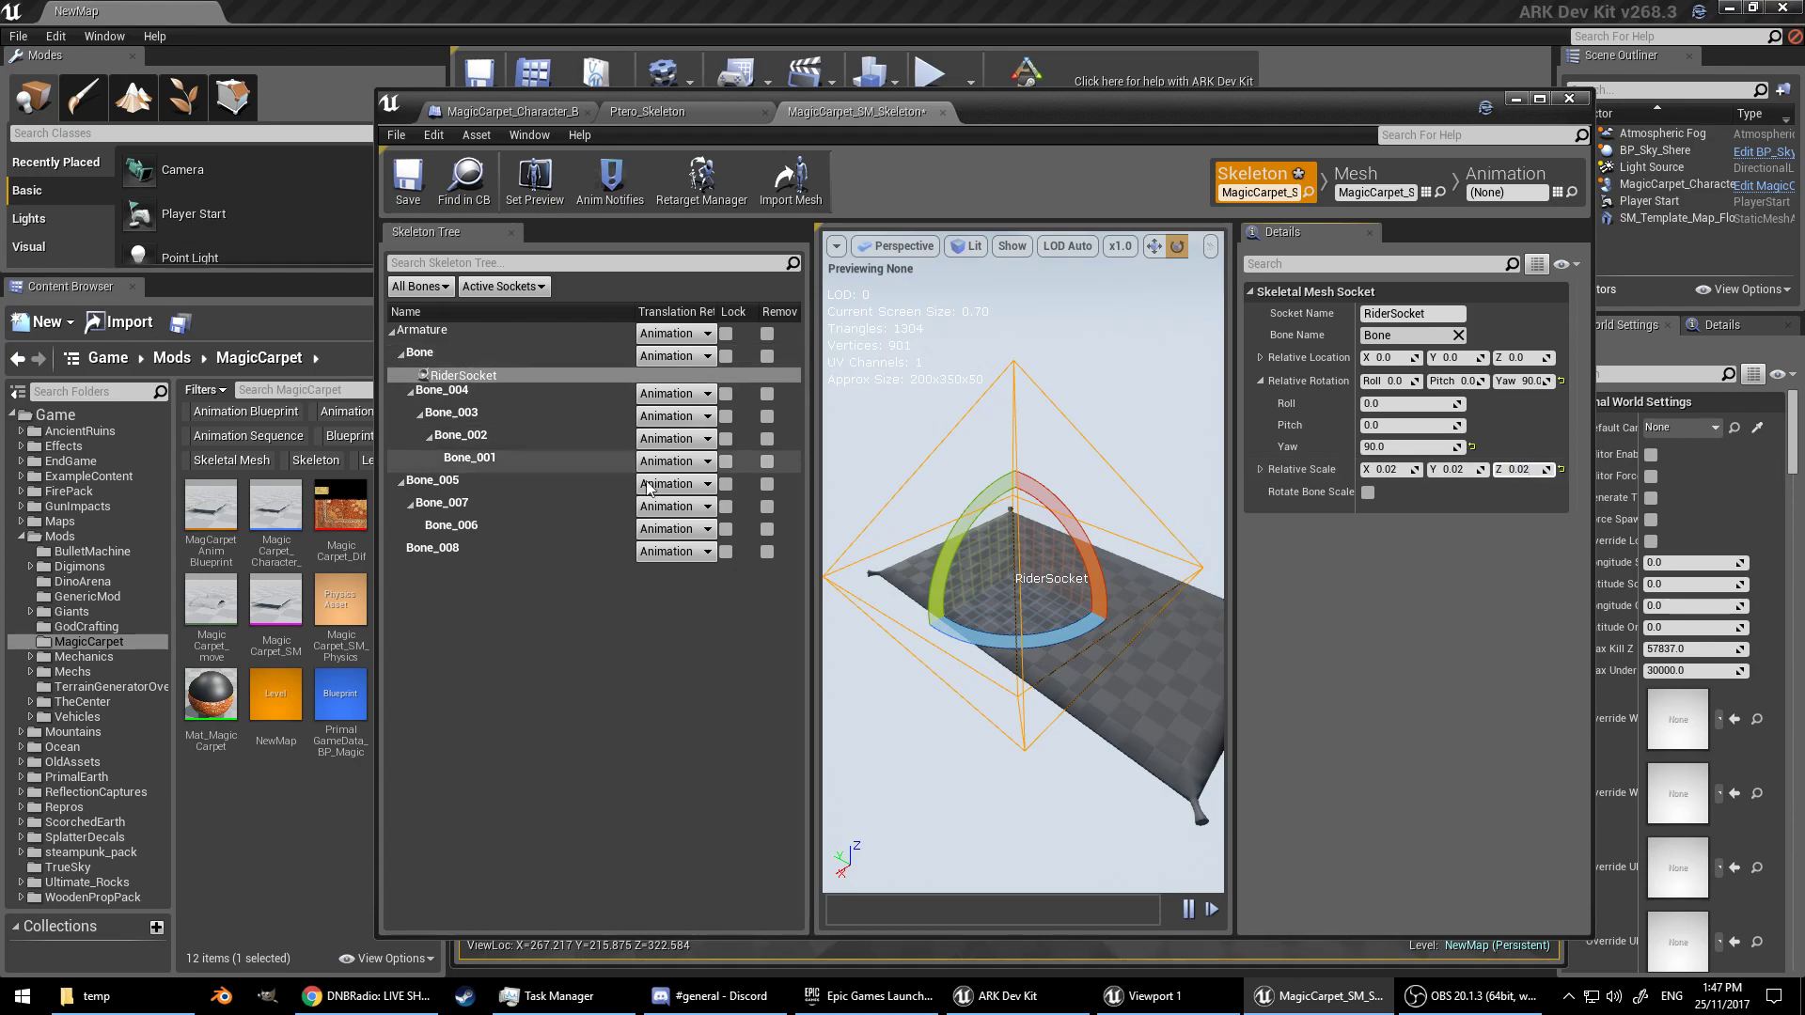
Step: Reselect RiderSocket and move it straight up above the carpet to a relative Z of about 0.685
click(1004, 550)
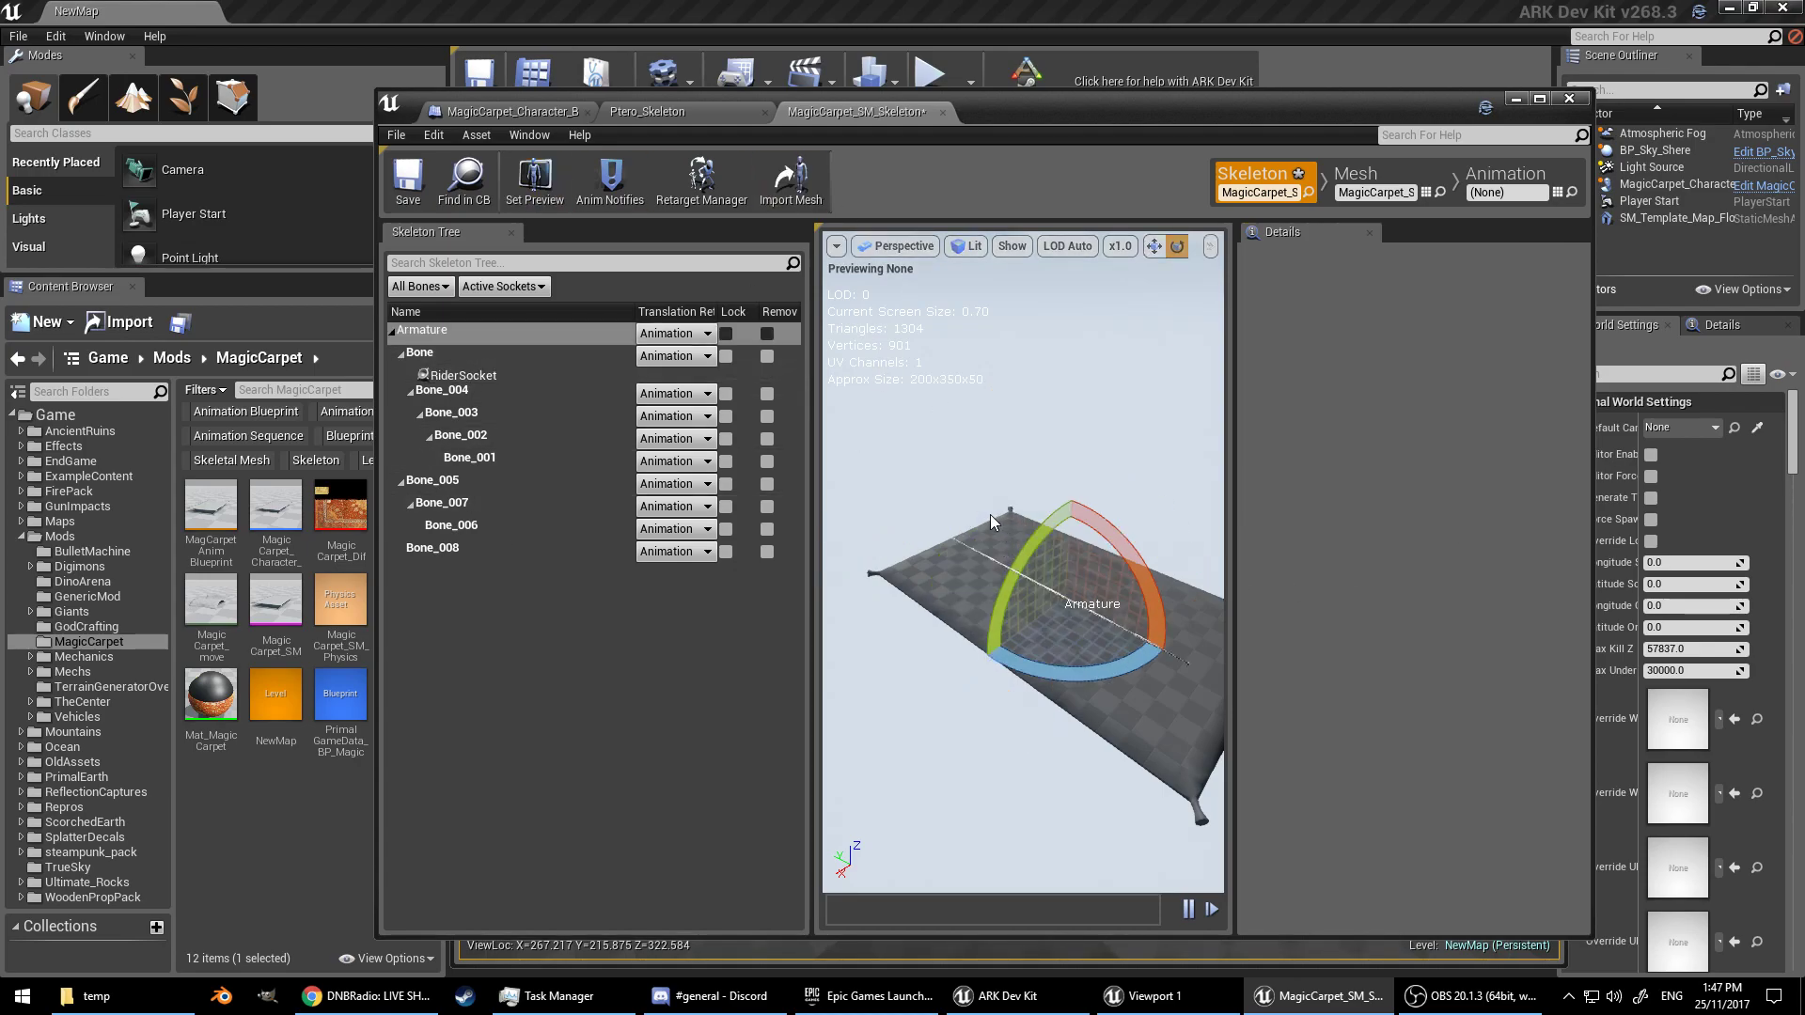
click(460, 375)
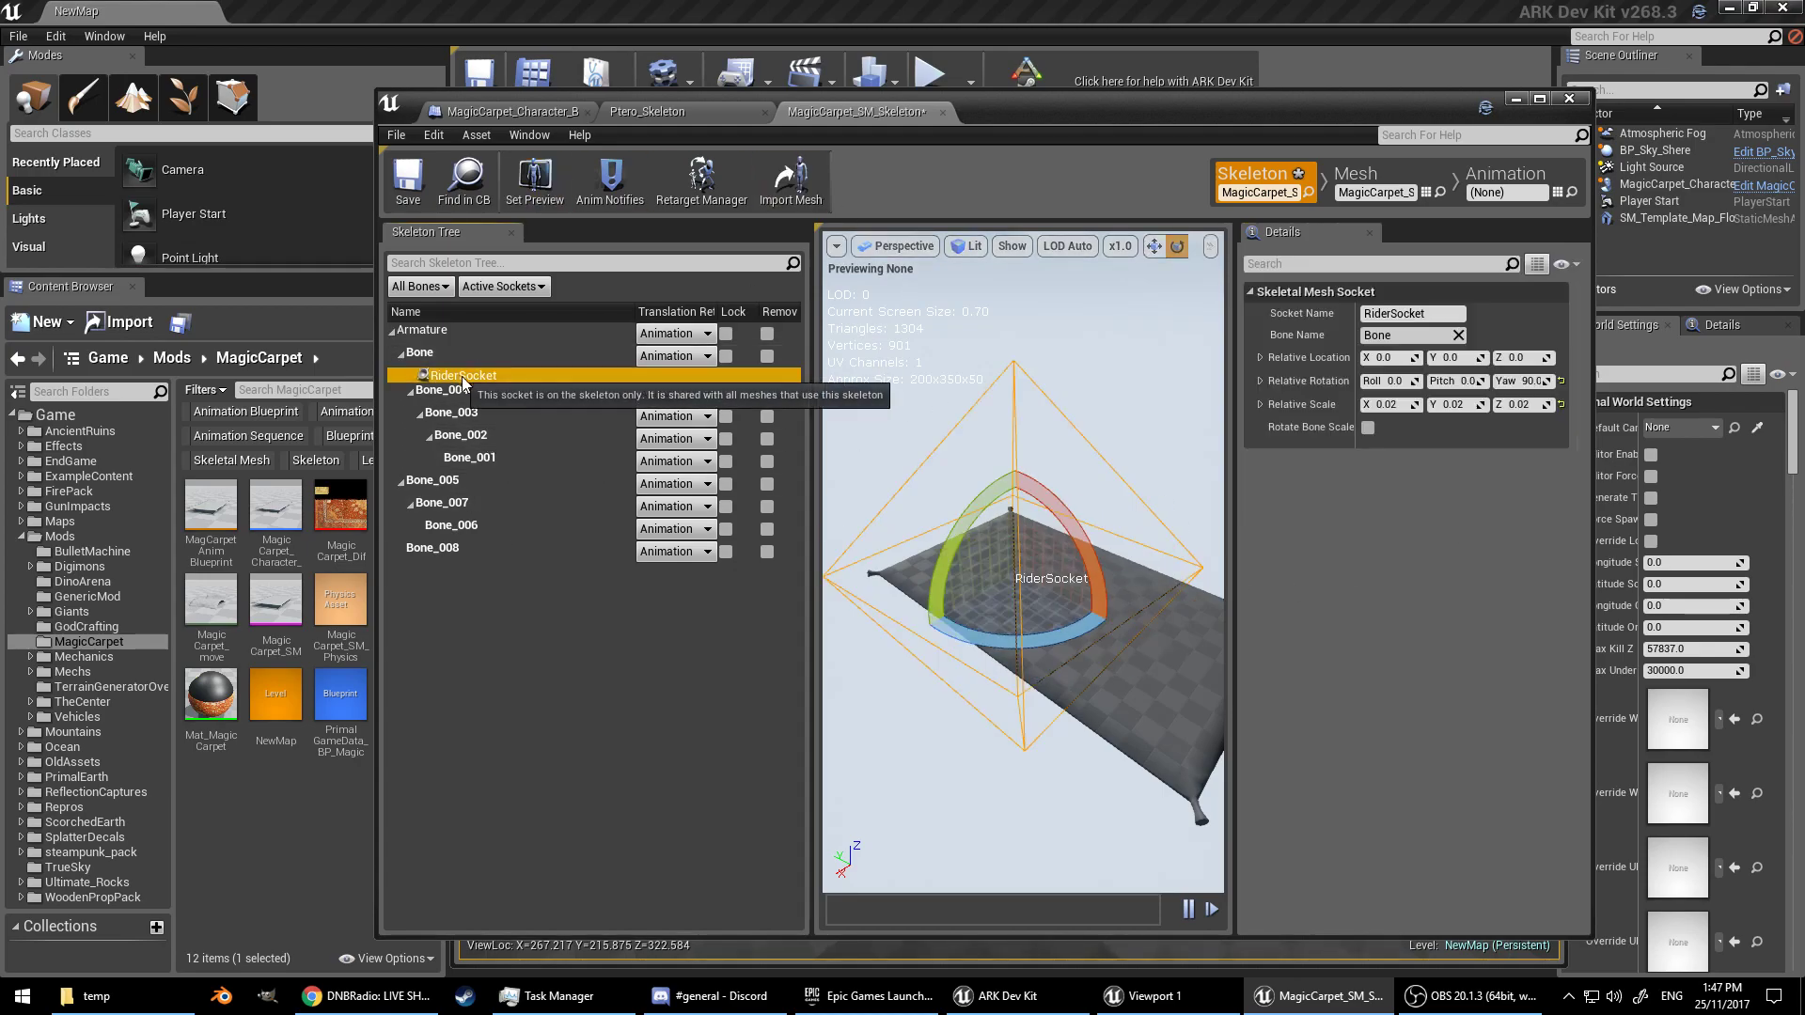
click(1039, 480)
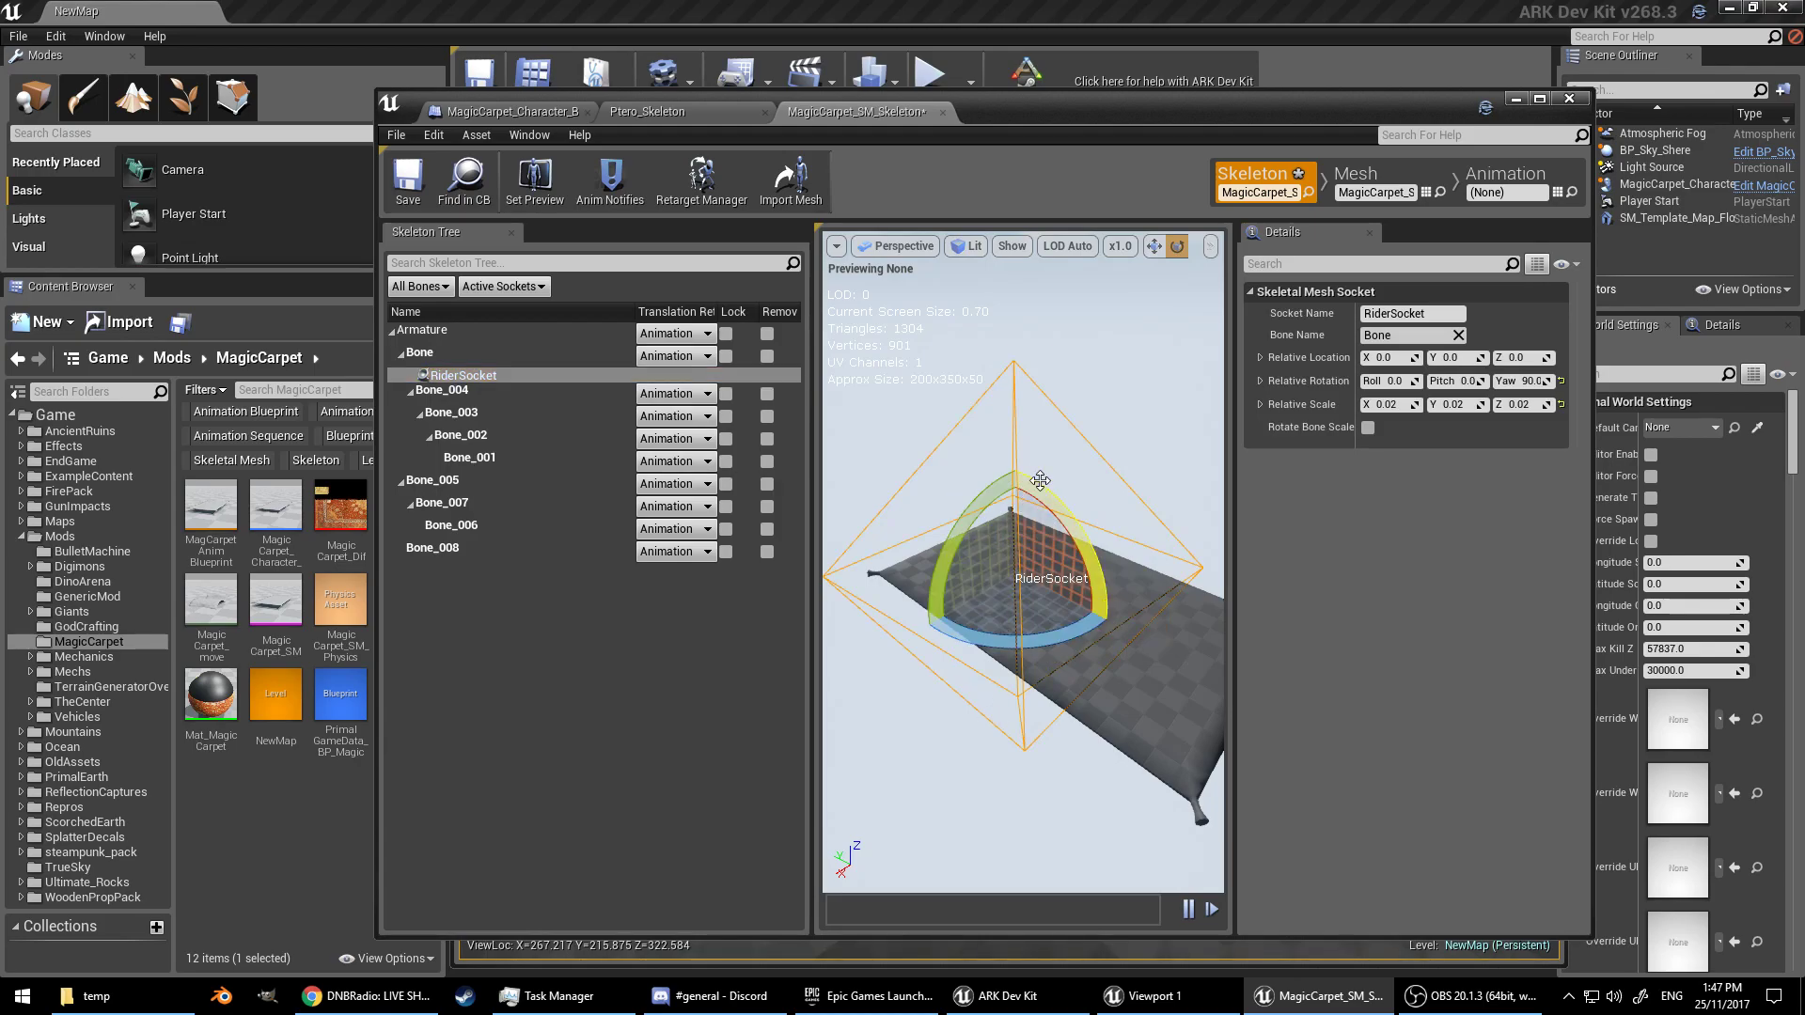
key(w)
drag(1015, 501, 1014, 455)
right_drag(1026, 499, 1096, 414)
drag(1024, 462, 1024, 437)
Step: Shift RiderSocket horizontally over the carpet to a relative Y location of about -0.228
right_drag(1036, 560, 1070, 626)
scroll(1041, 640, down, 4)
drag(972, 585, 976, 584)
right_drag(1058, 722, 1052, 732)
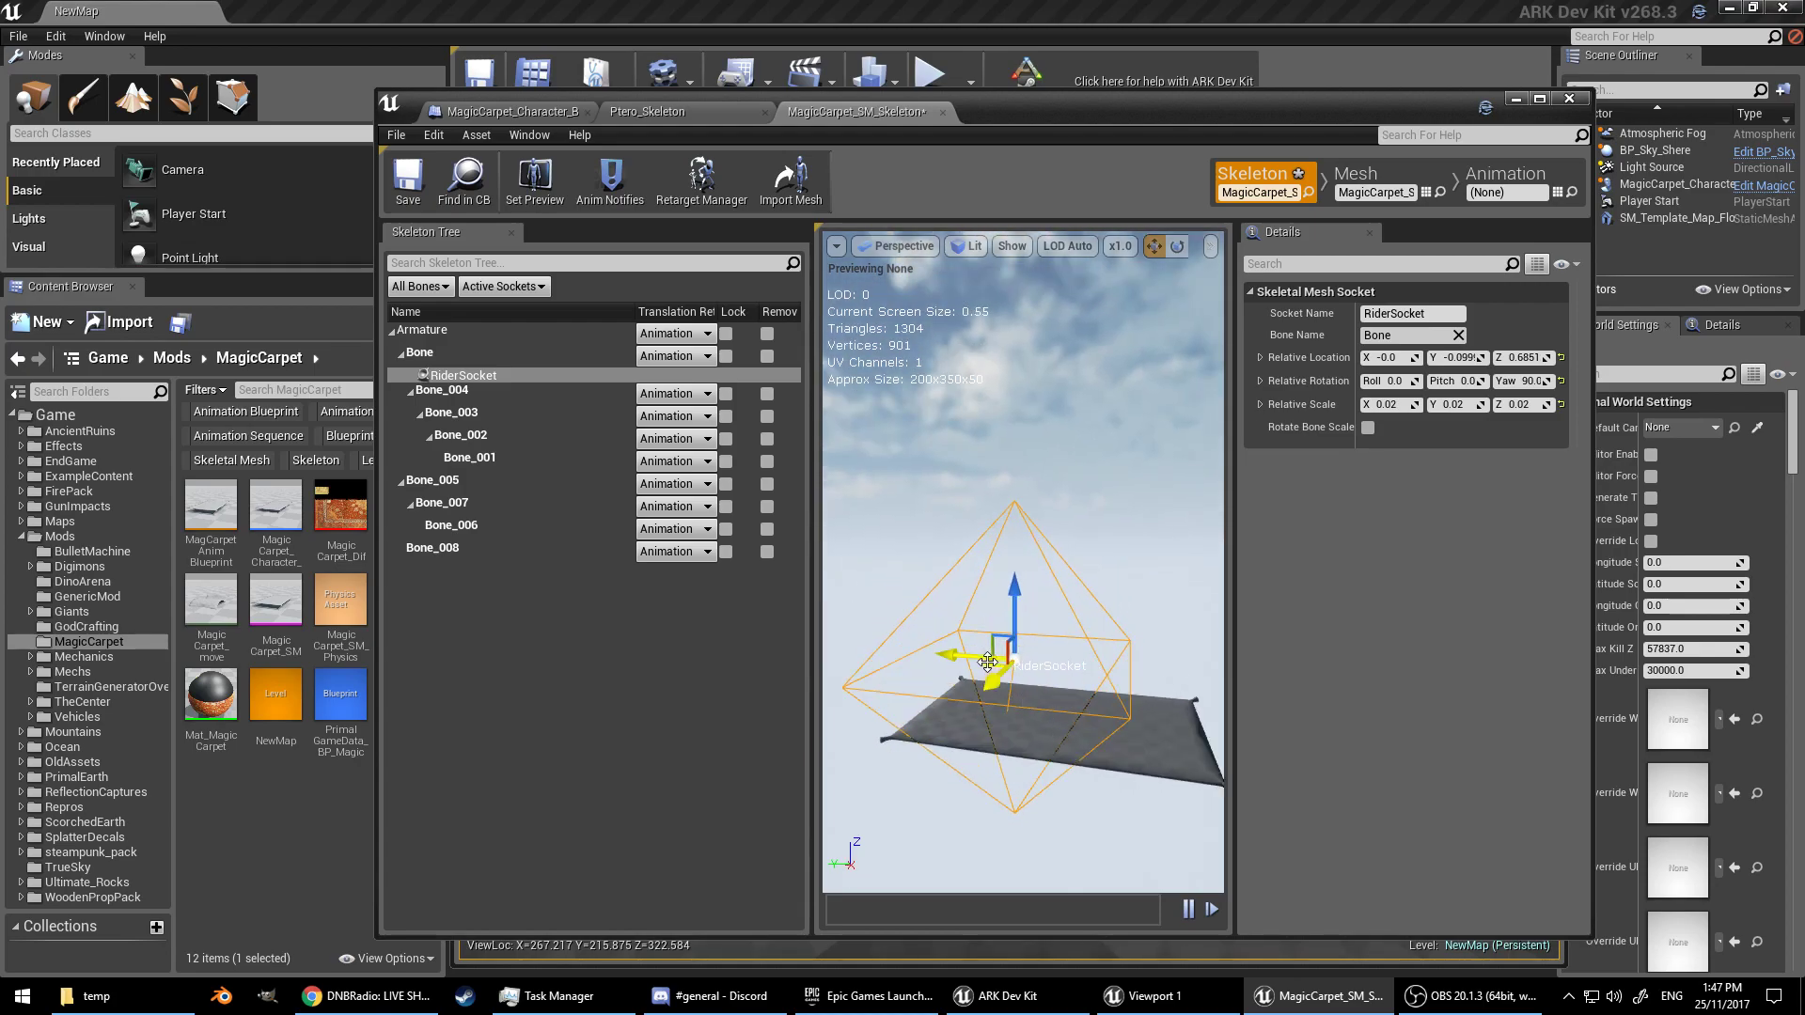
drag(989, 665, 993, 658)
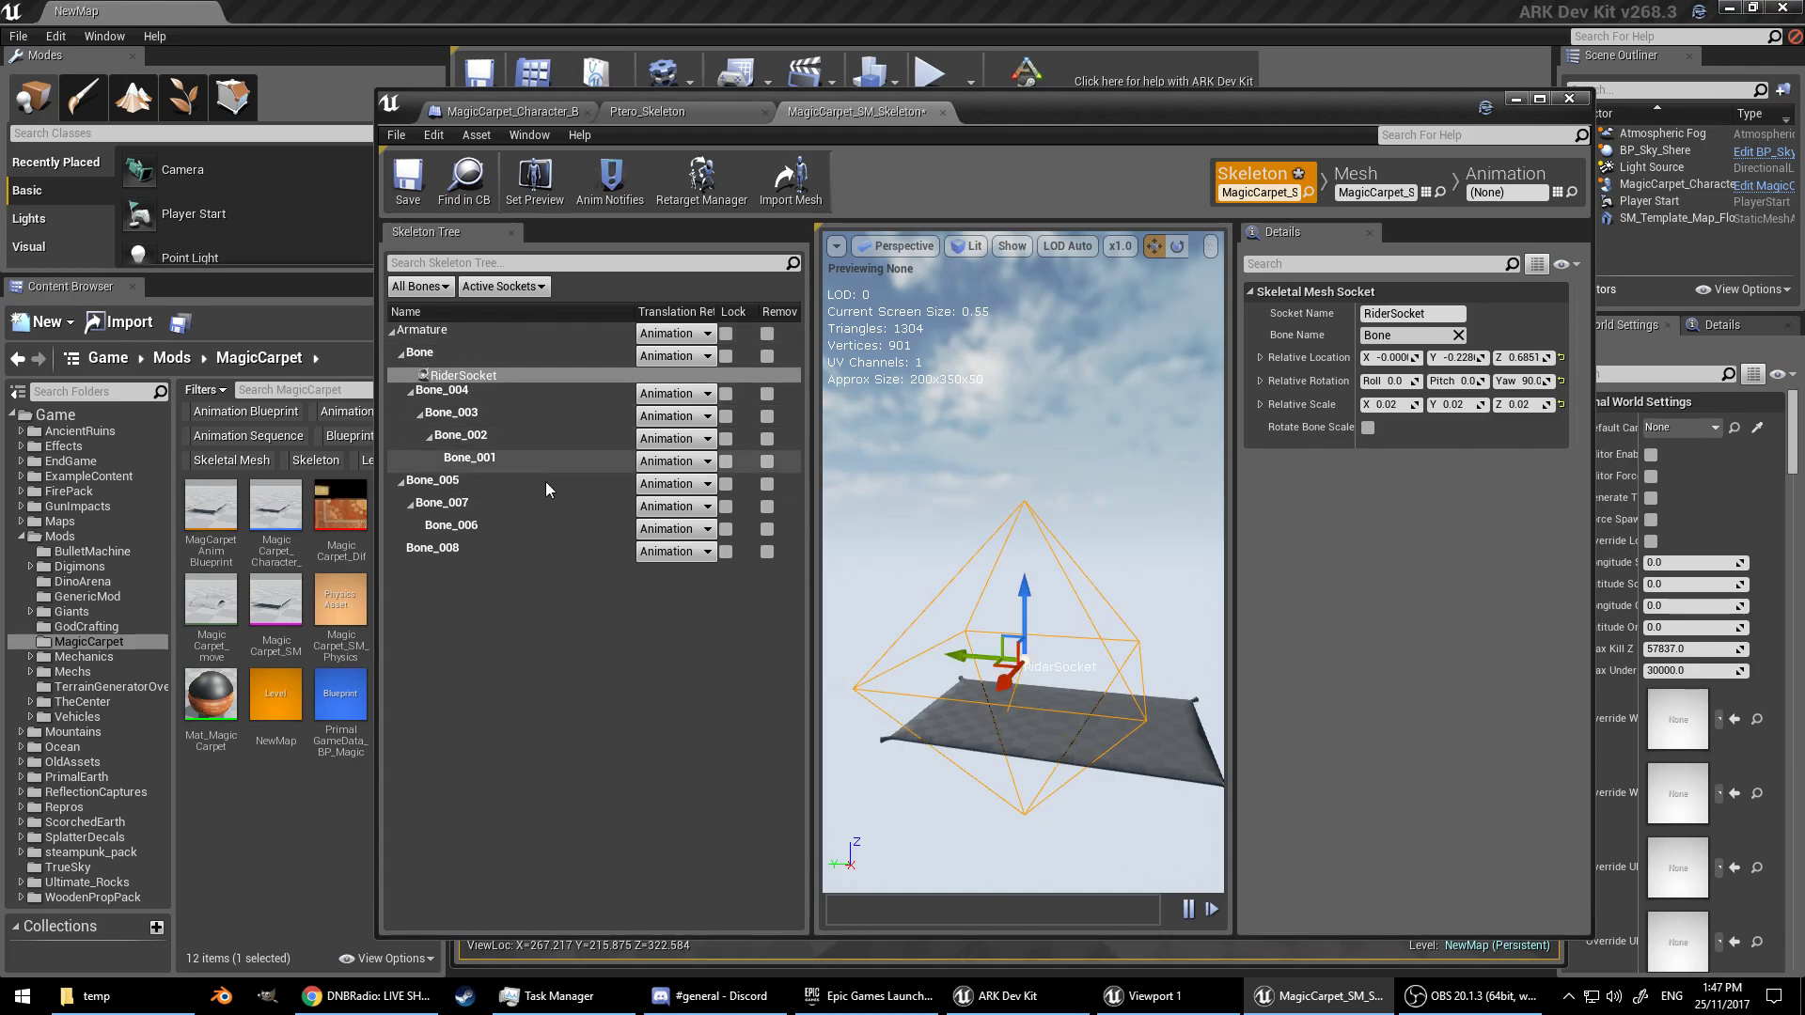
Step: Compare where Bone_005, Bone_006 and Bone_008 sit on the carpet and check the bone and socket display options
click(473, 483)
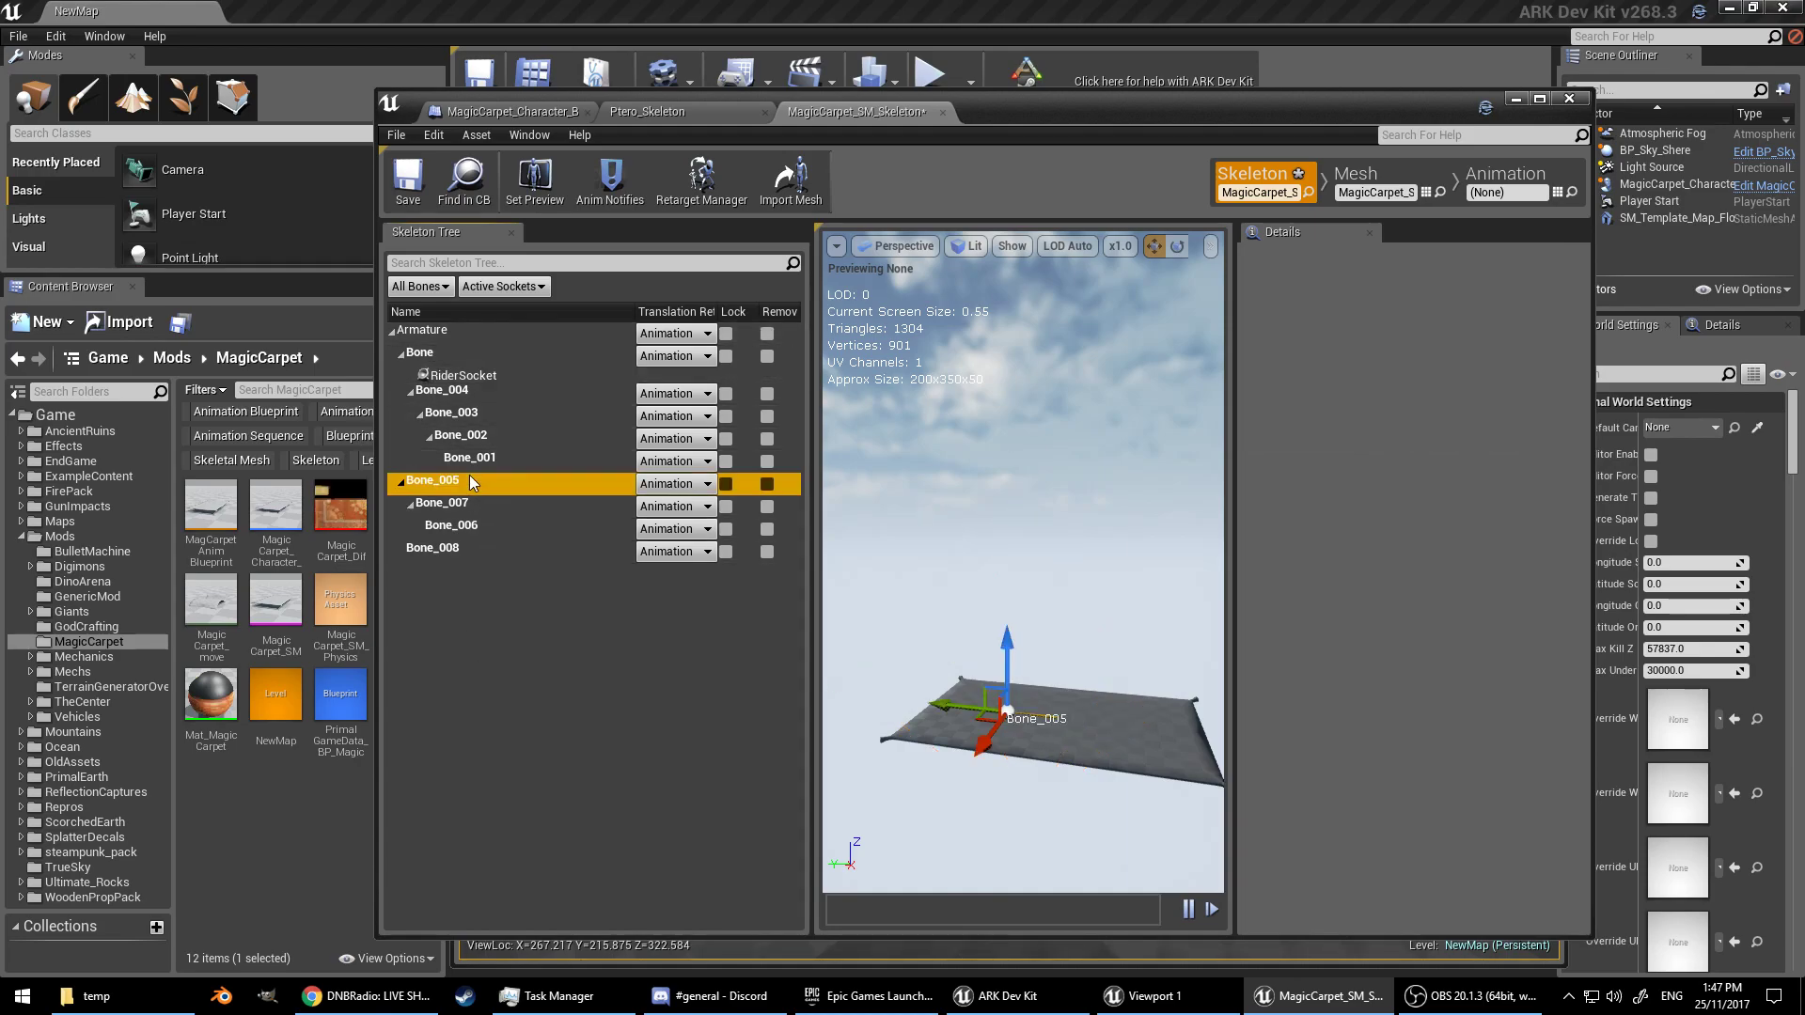
click(458, 525)
click(458, 549)
click(472, 524)
click(465, 548)
click(463, 528)
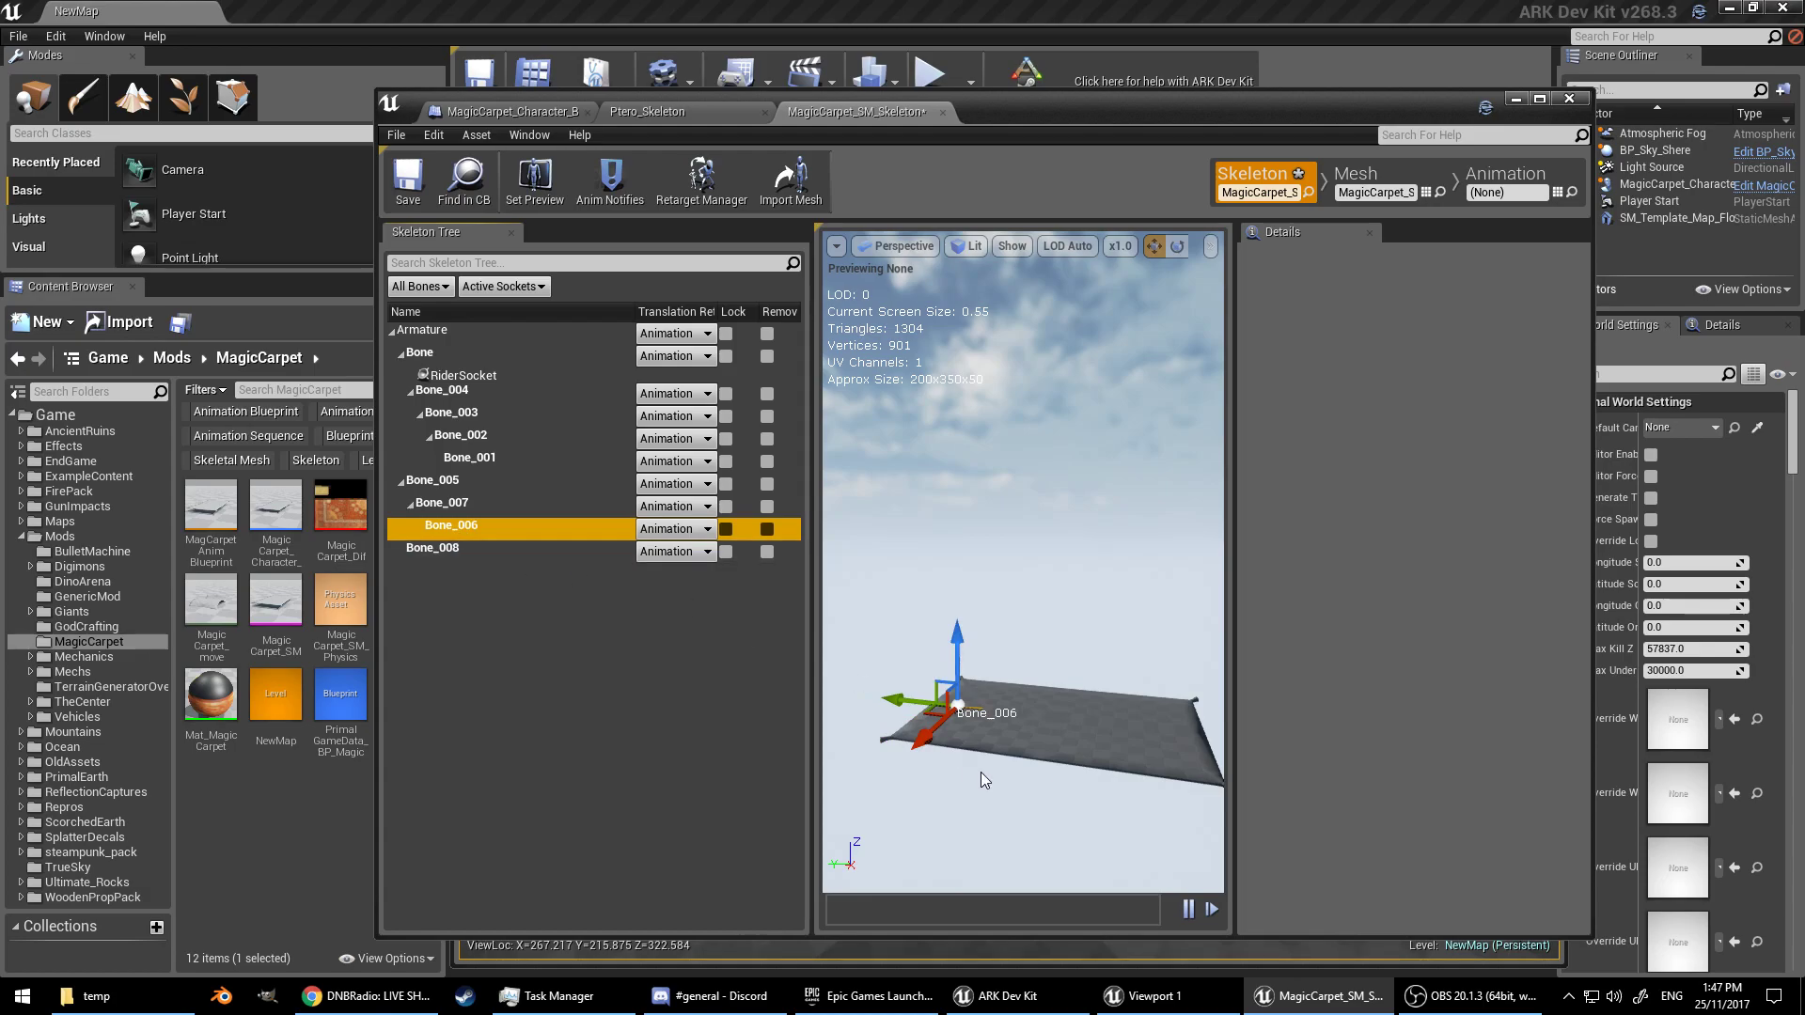
click(420, 286)
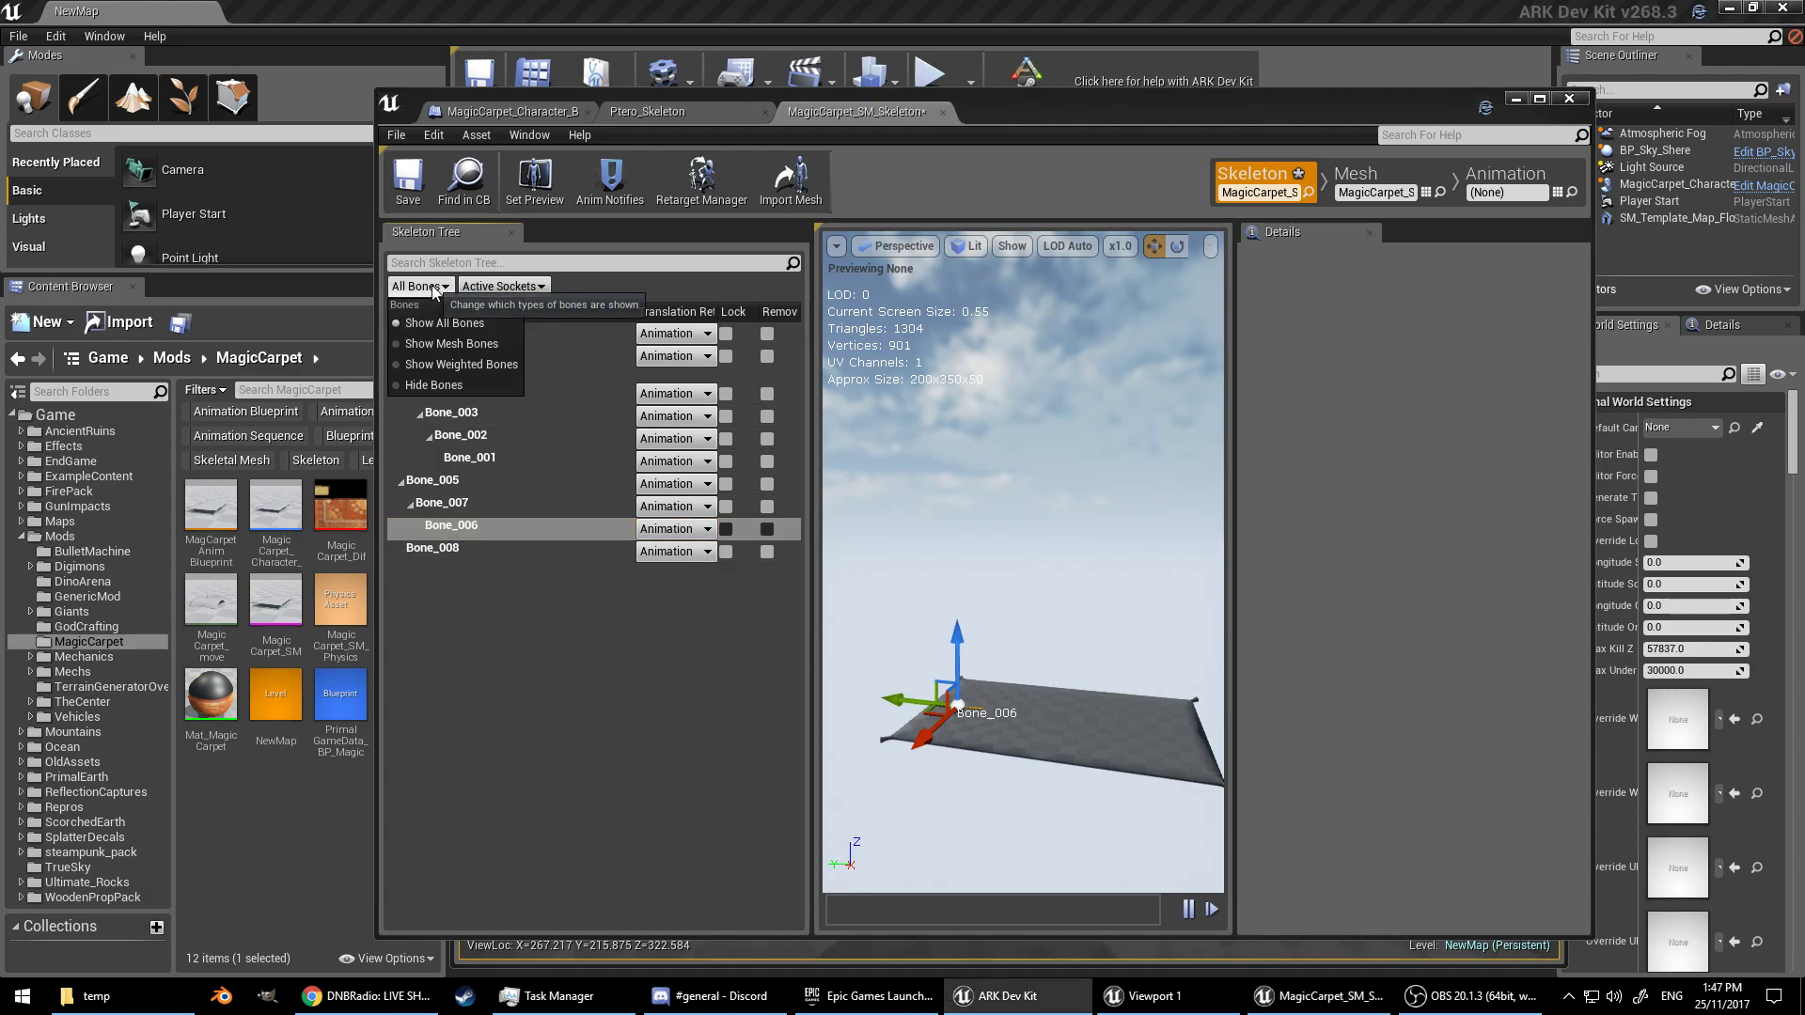
click(490, 288)
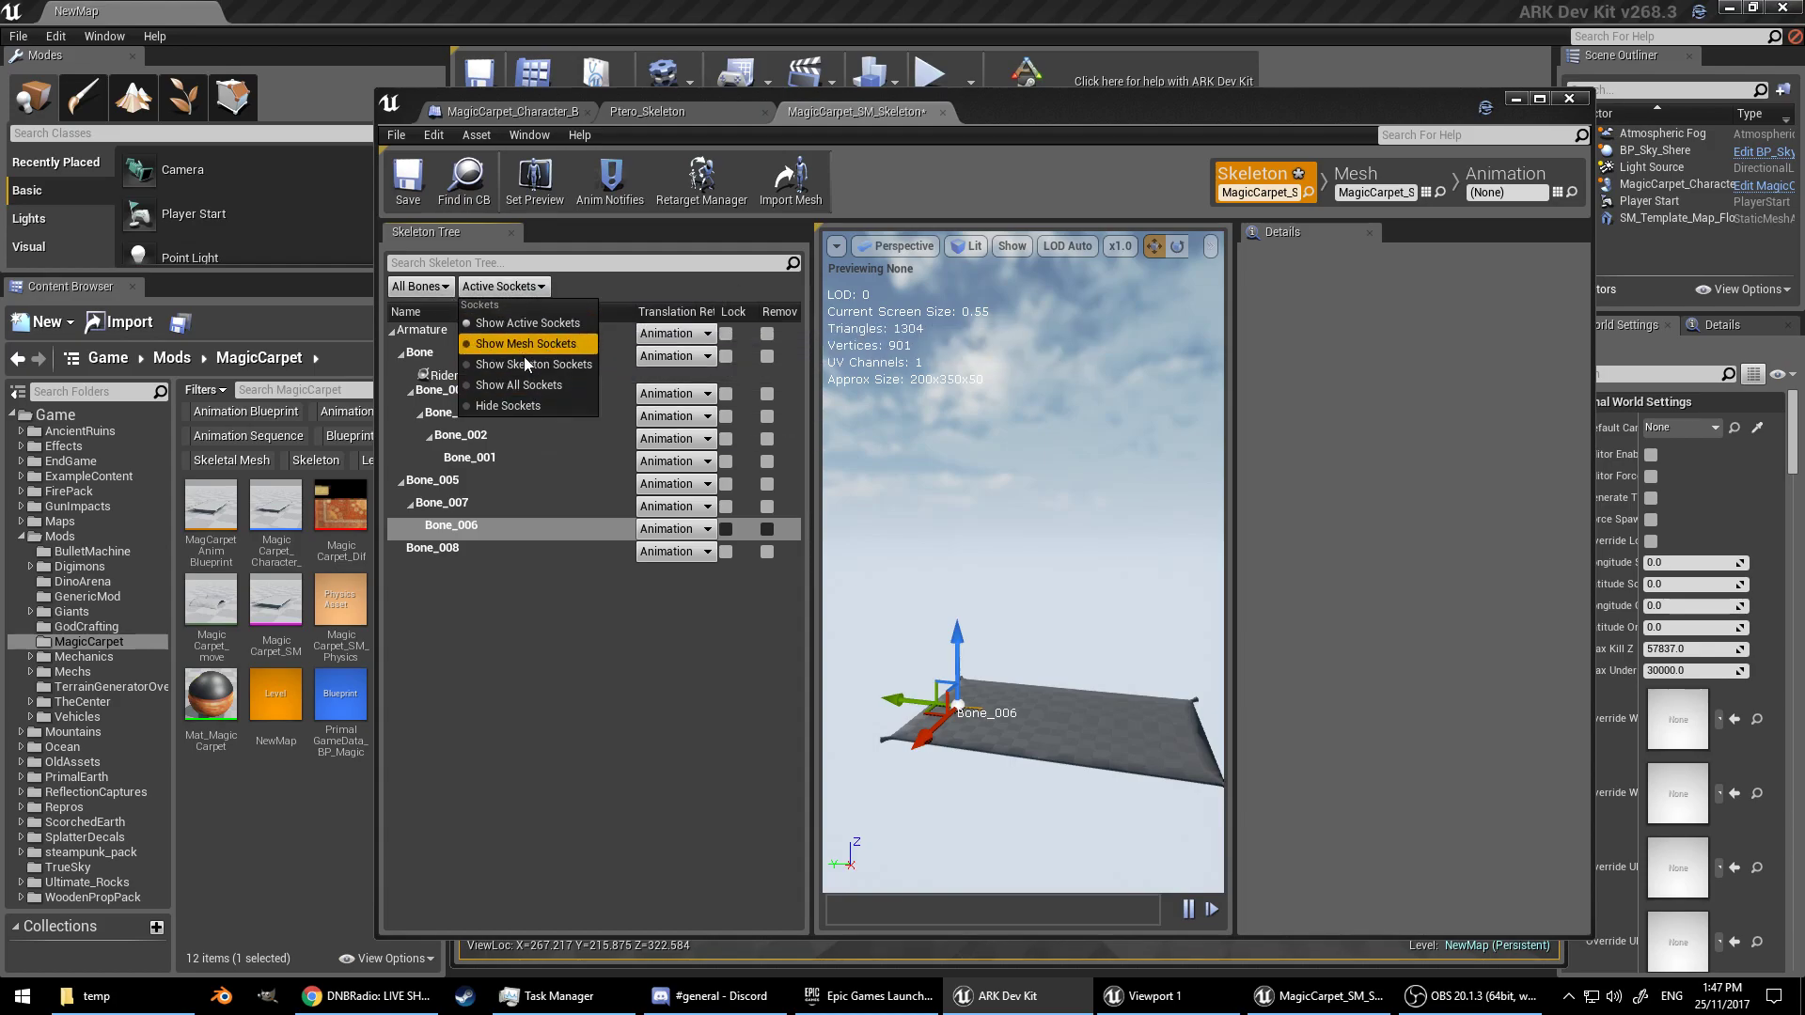
Step: Add a socket named MeleeSocket1 to Bone_006 and compare with the sockets of Ptero_Skeleton
right_click(453, 533)
click(492, 599)
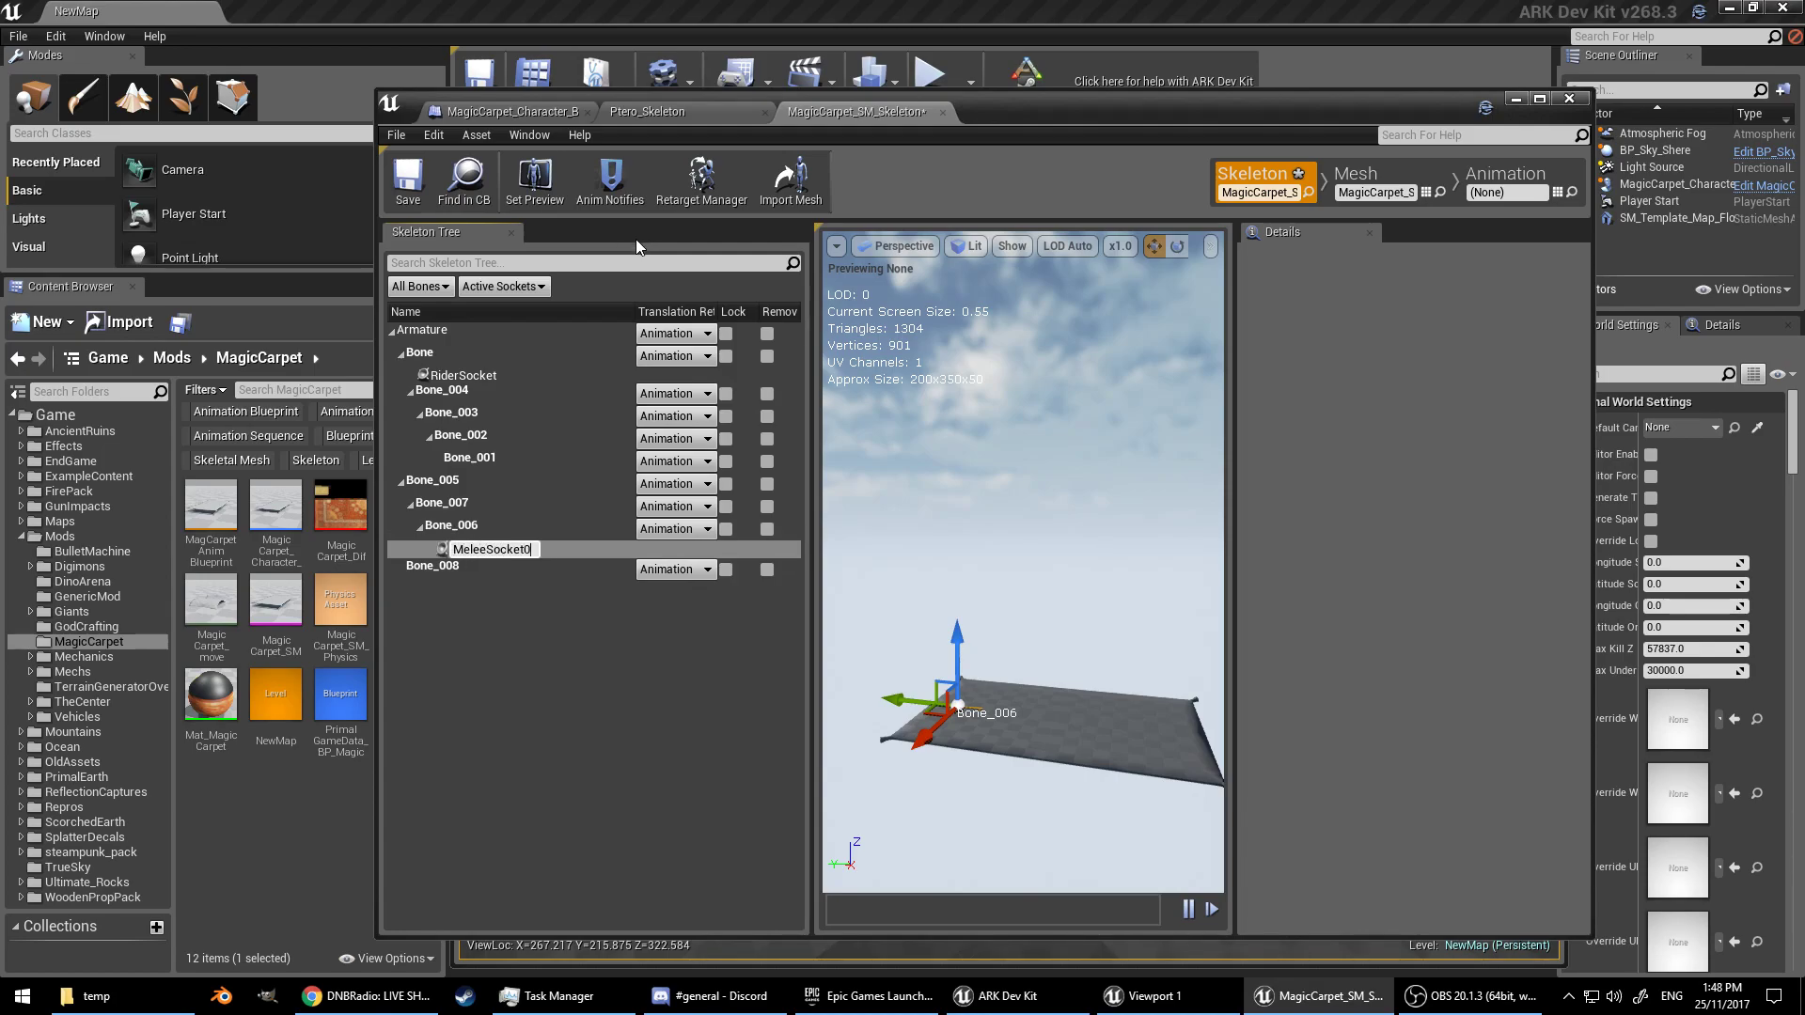
text(MeleeSocket1)
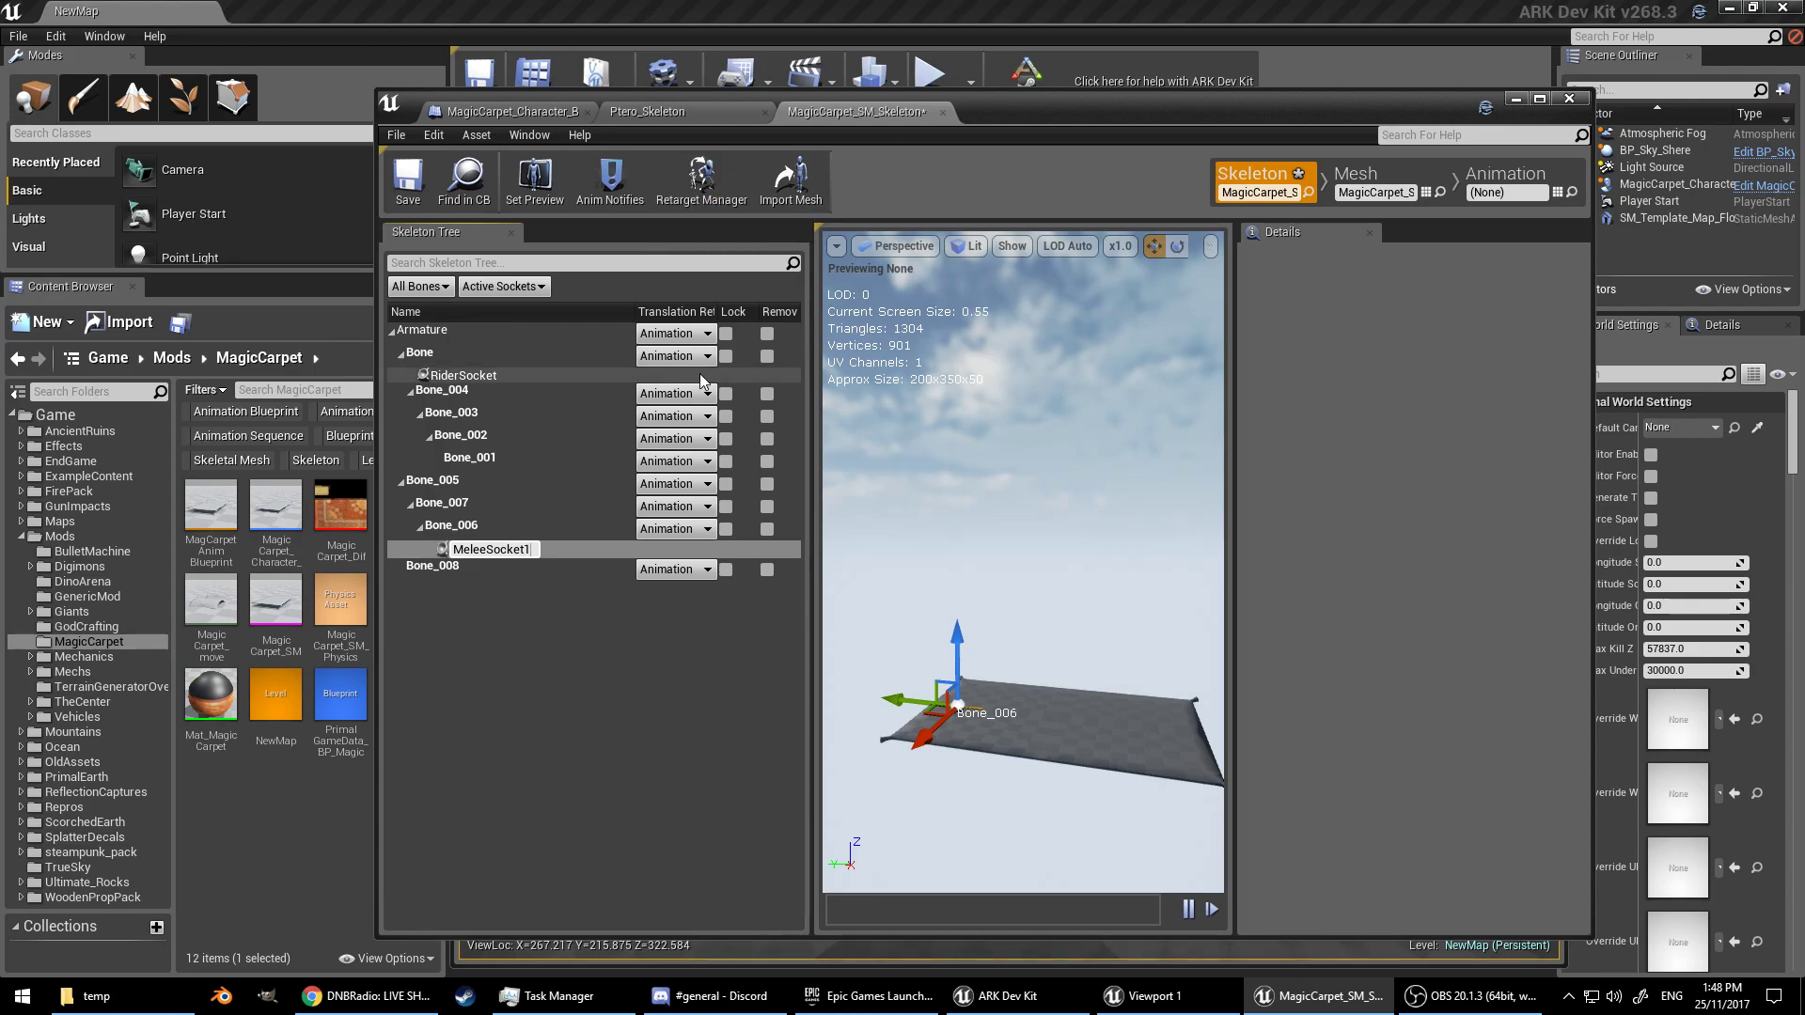
key(Return)
click(647, 112)
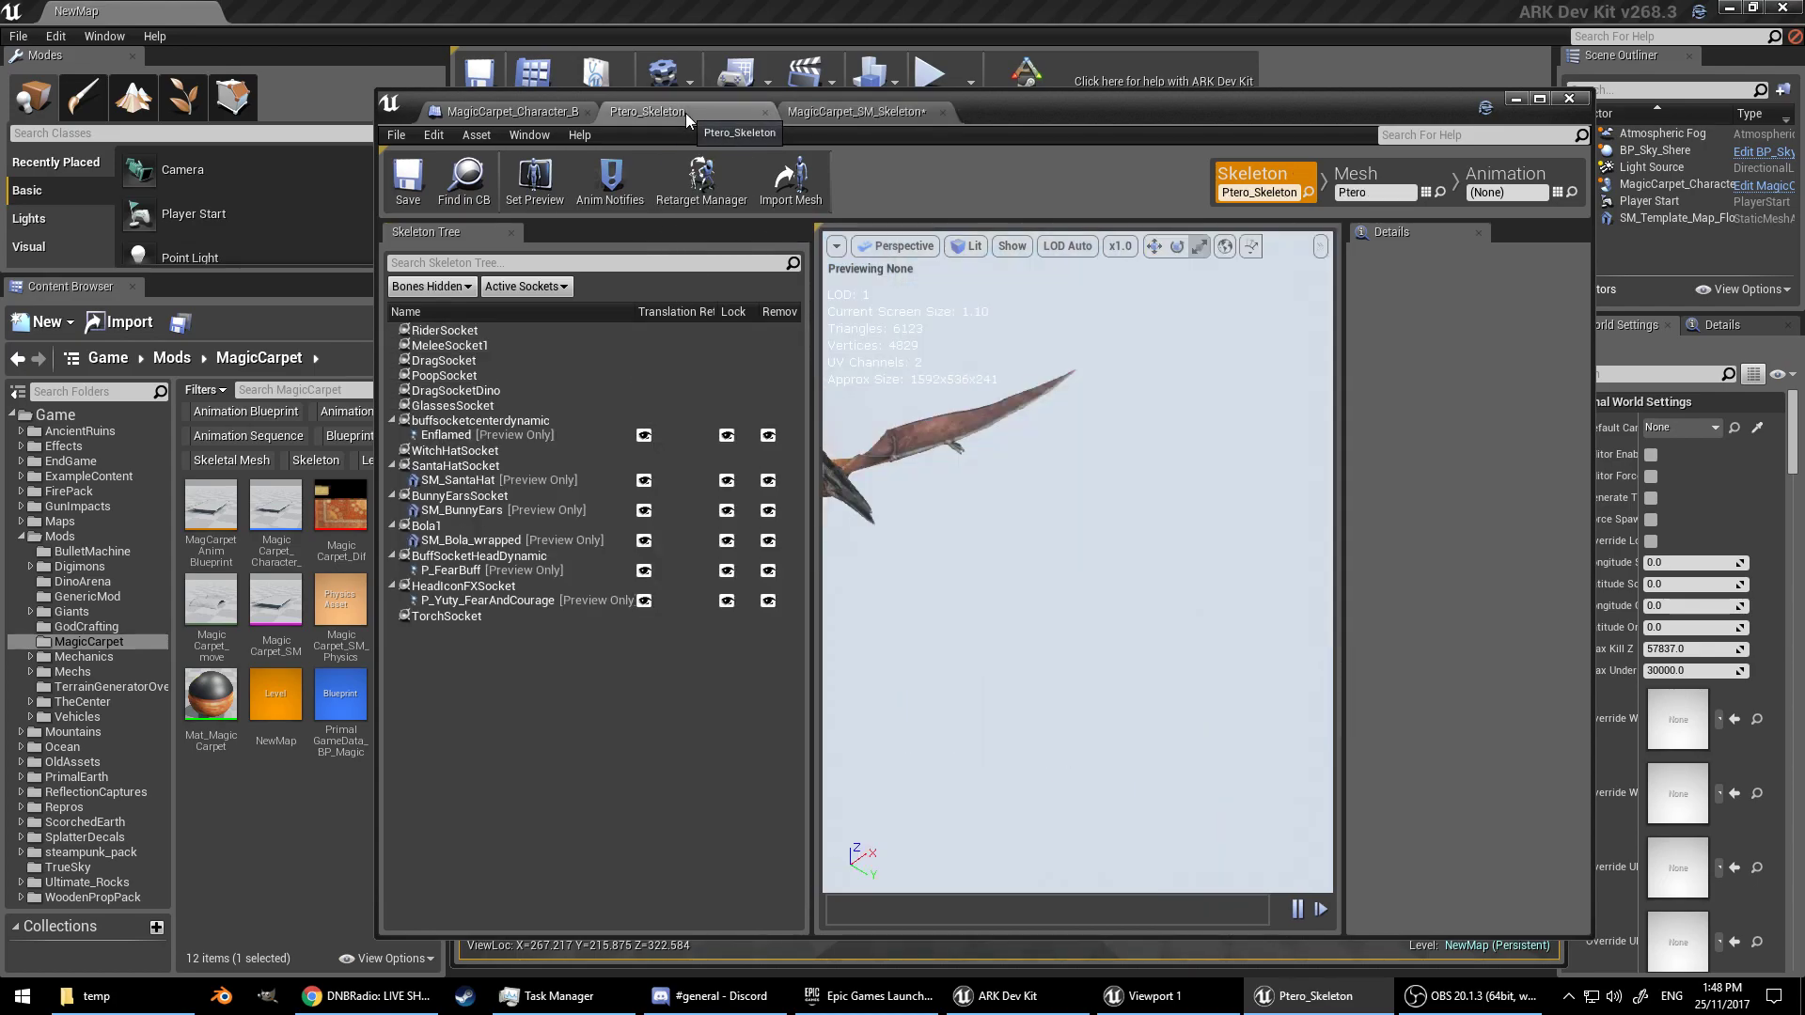
click(836, 110)
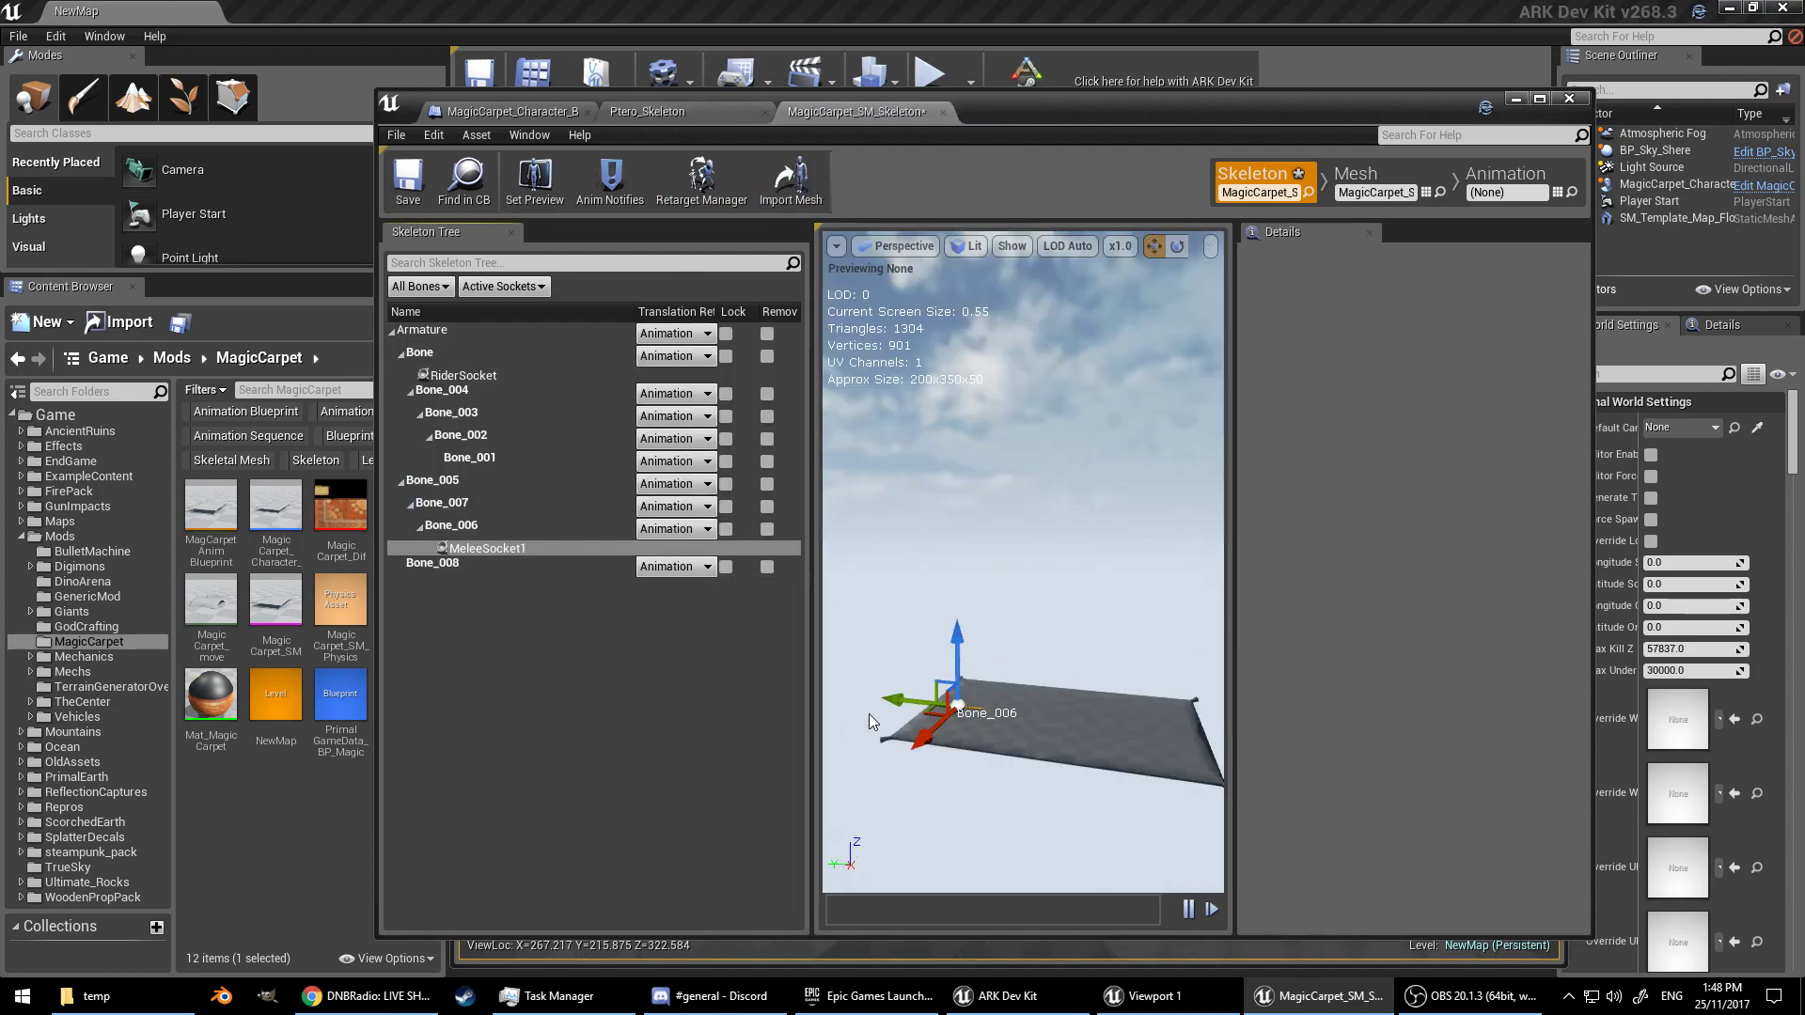
Step: Review the settings of MeleeSocket1 and RiderSocket, and save the magic carpet skeleton
click(463, 375)
click(515, 546)
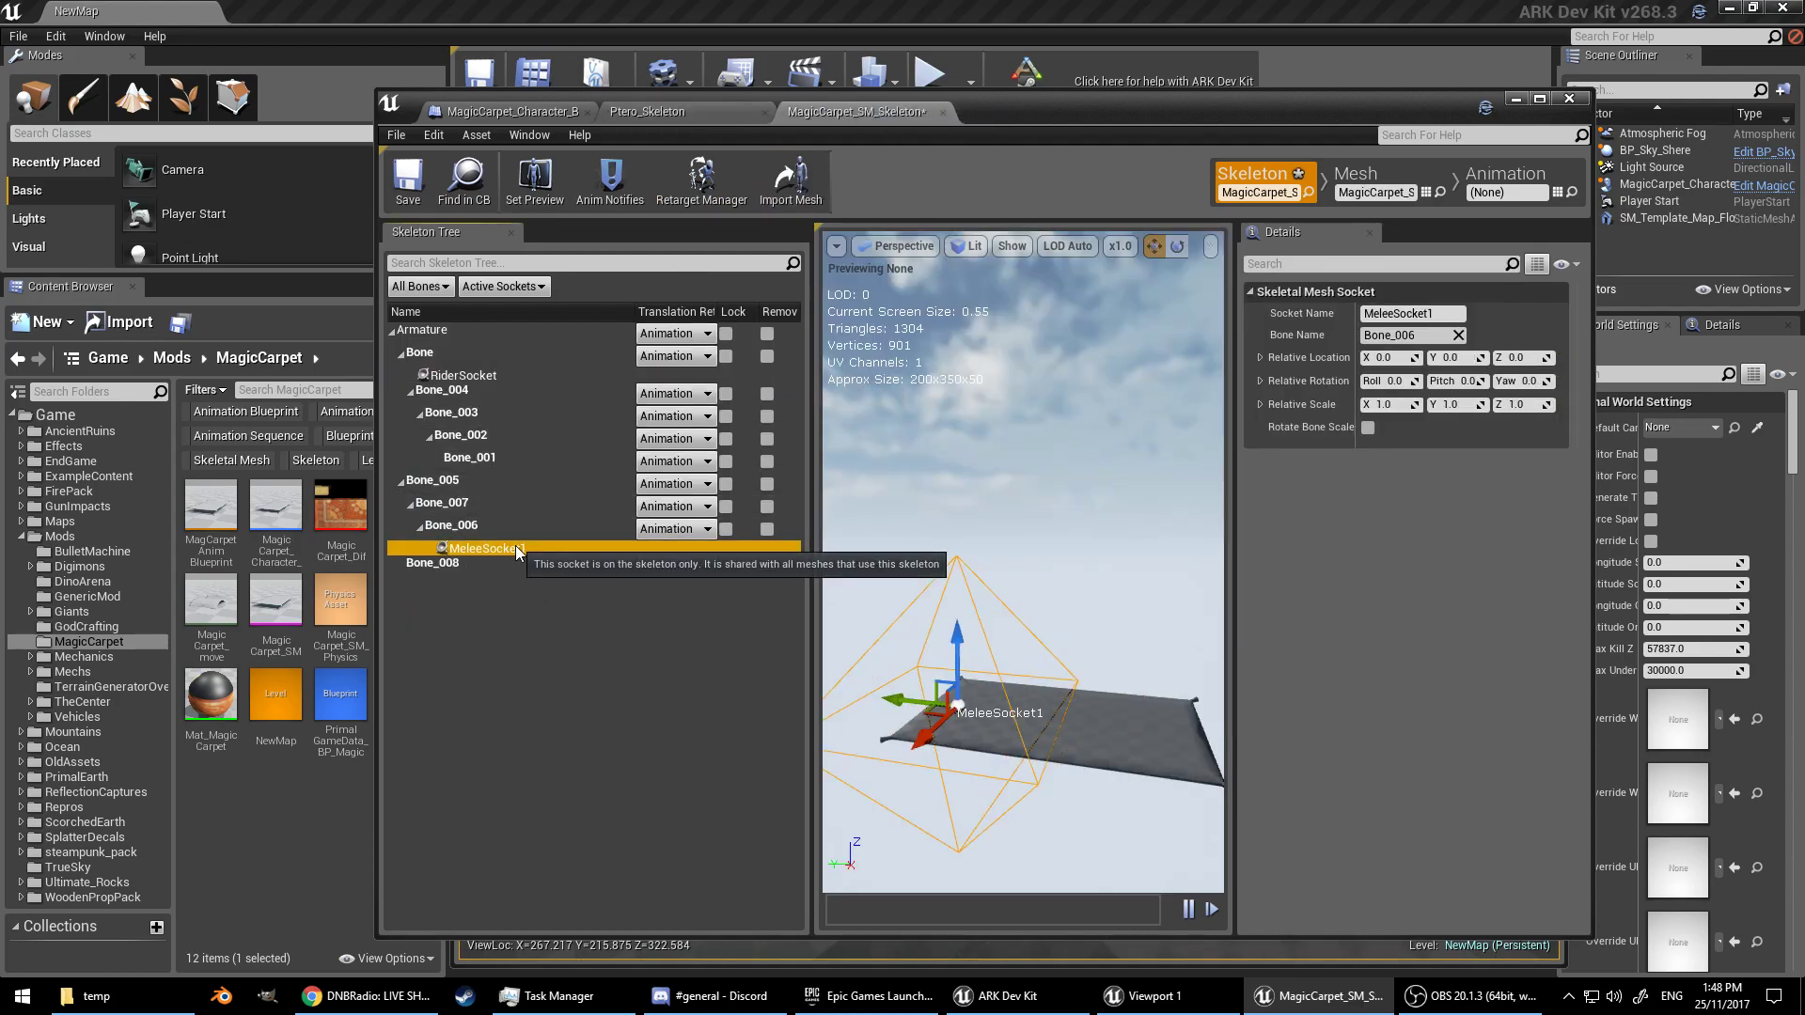
click(464, 376)
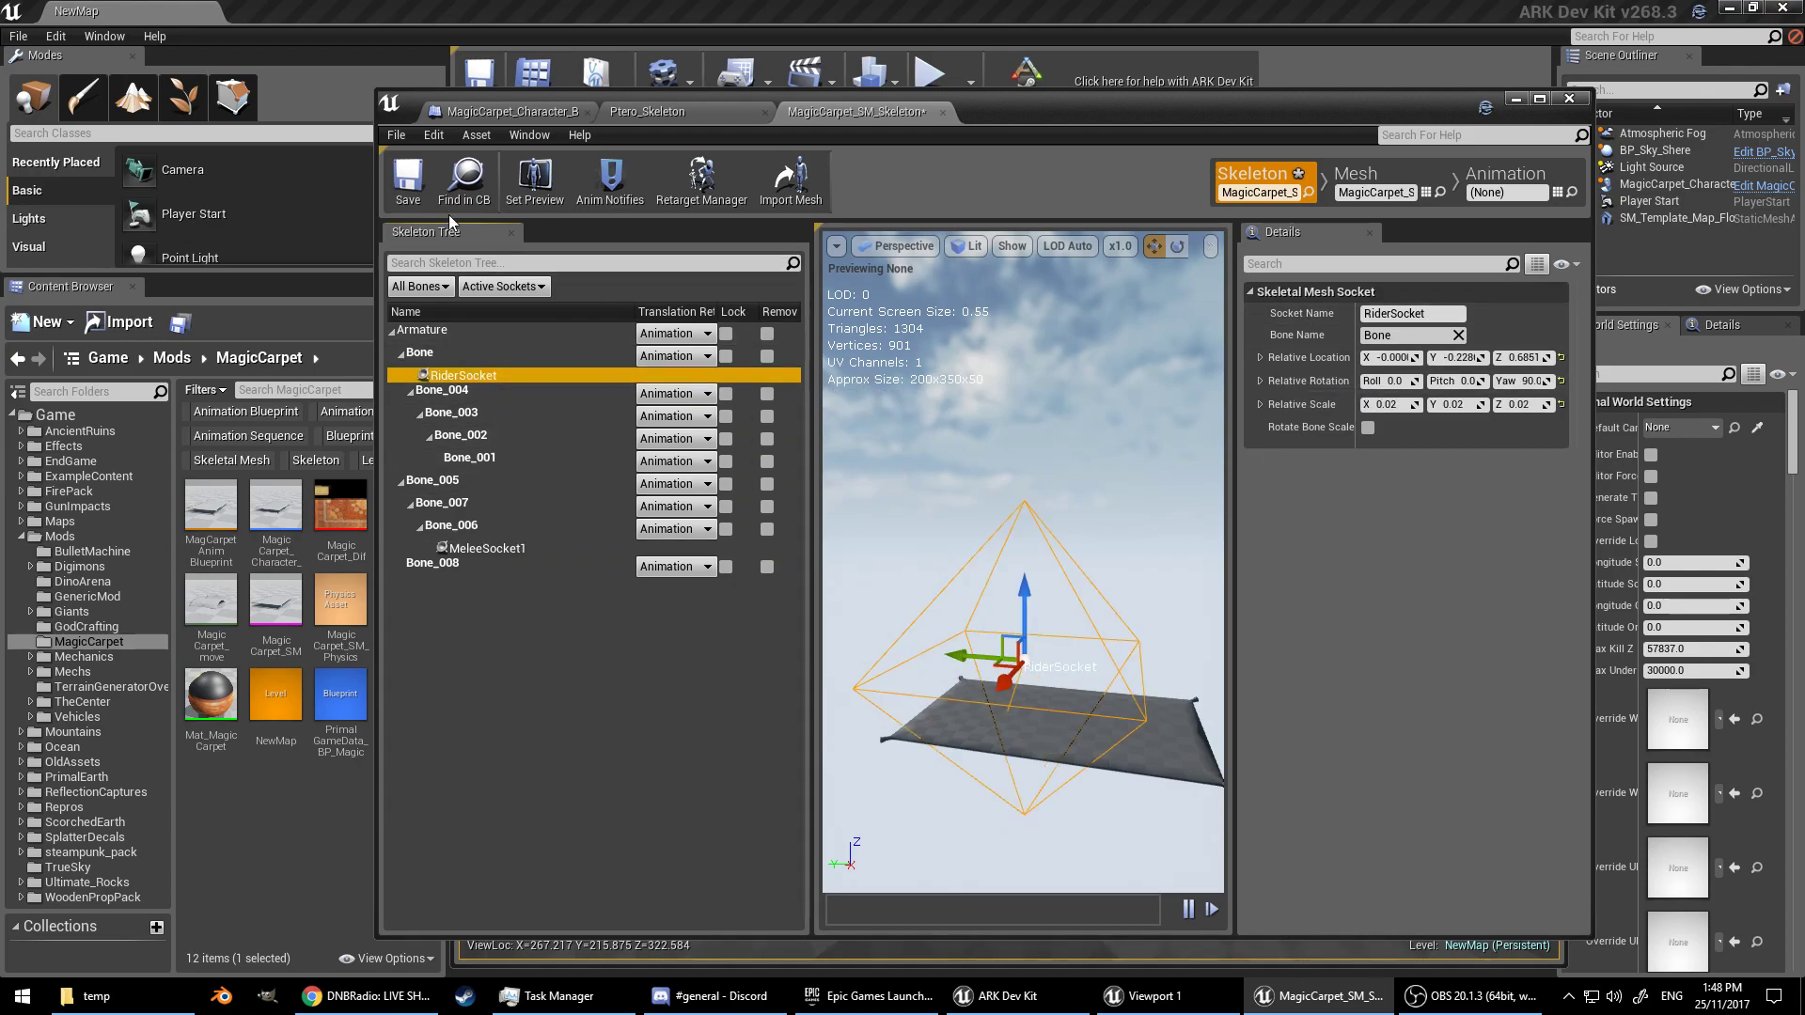
click(408, 181)
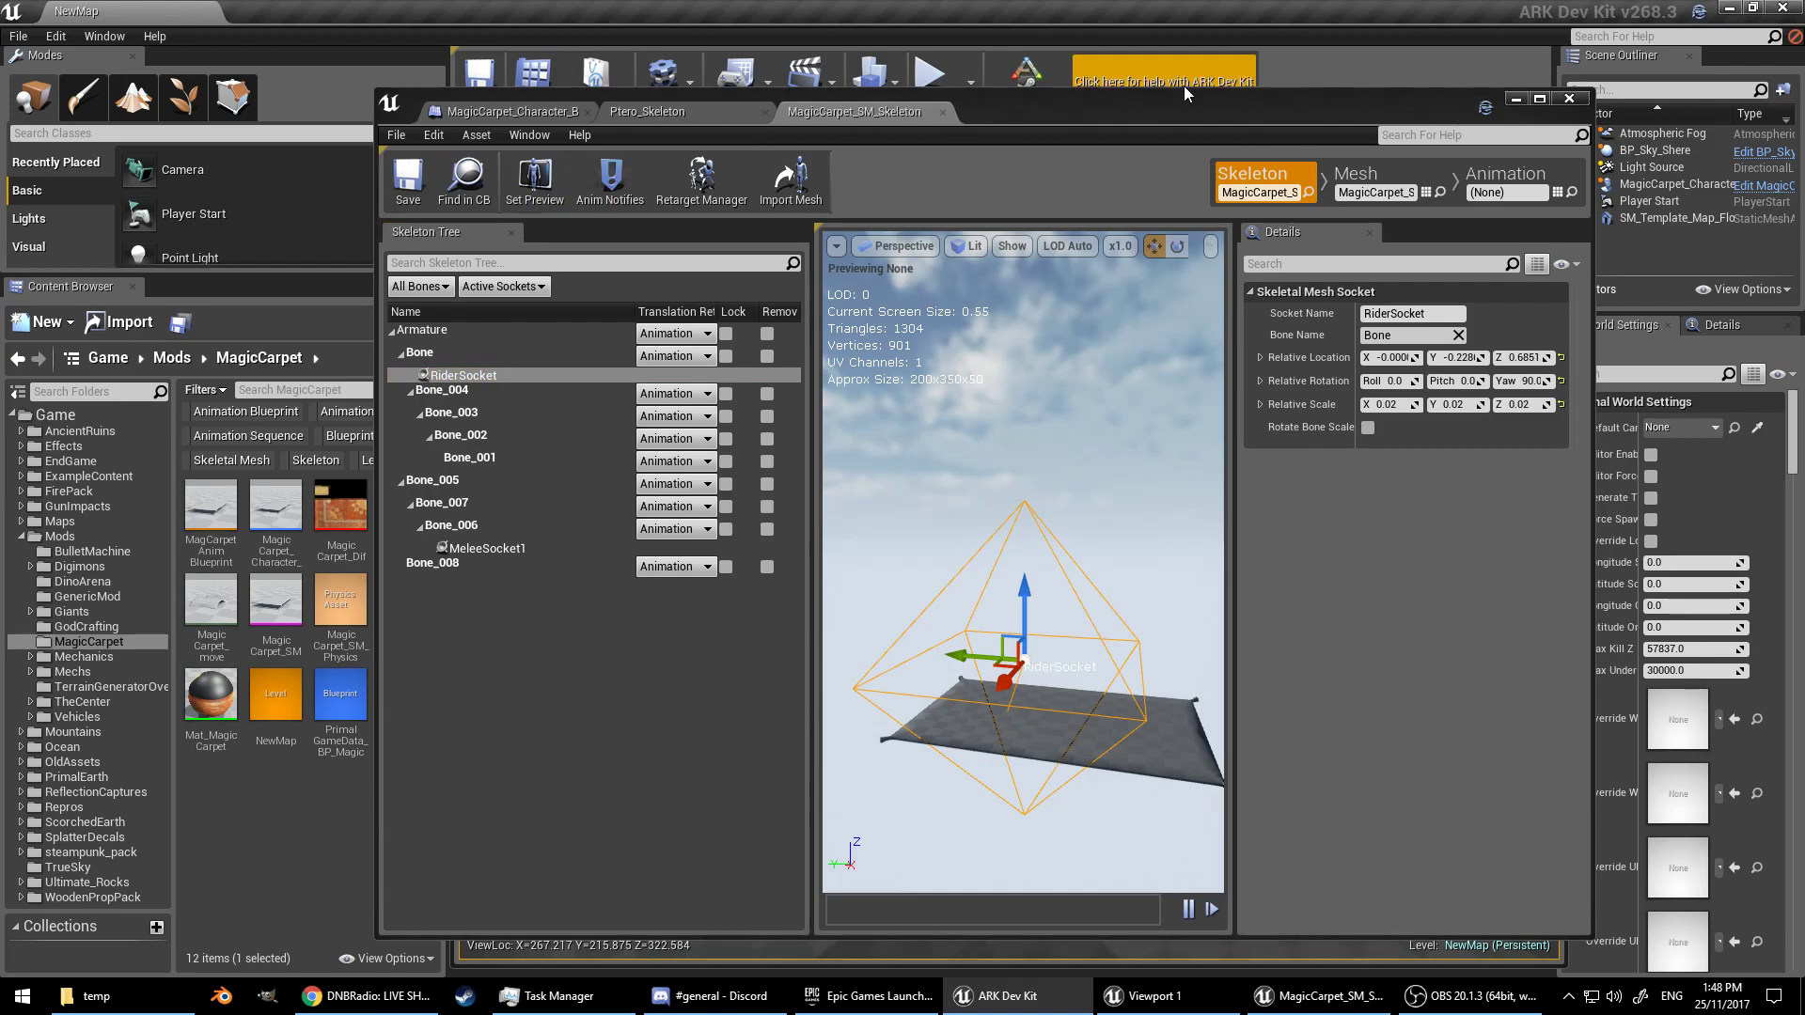
Step: Start a play test of the map, rerun the previous console command and mount the magic carpet
click(933, 75)
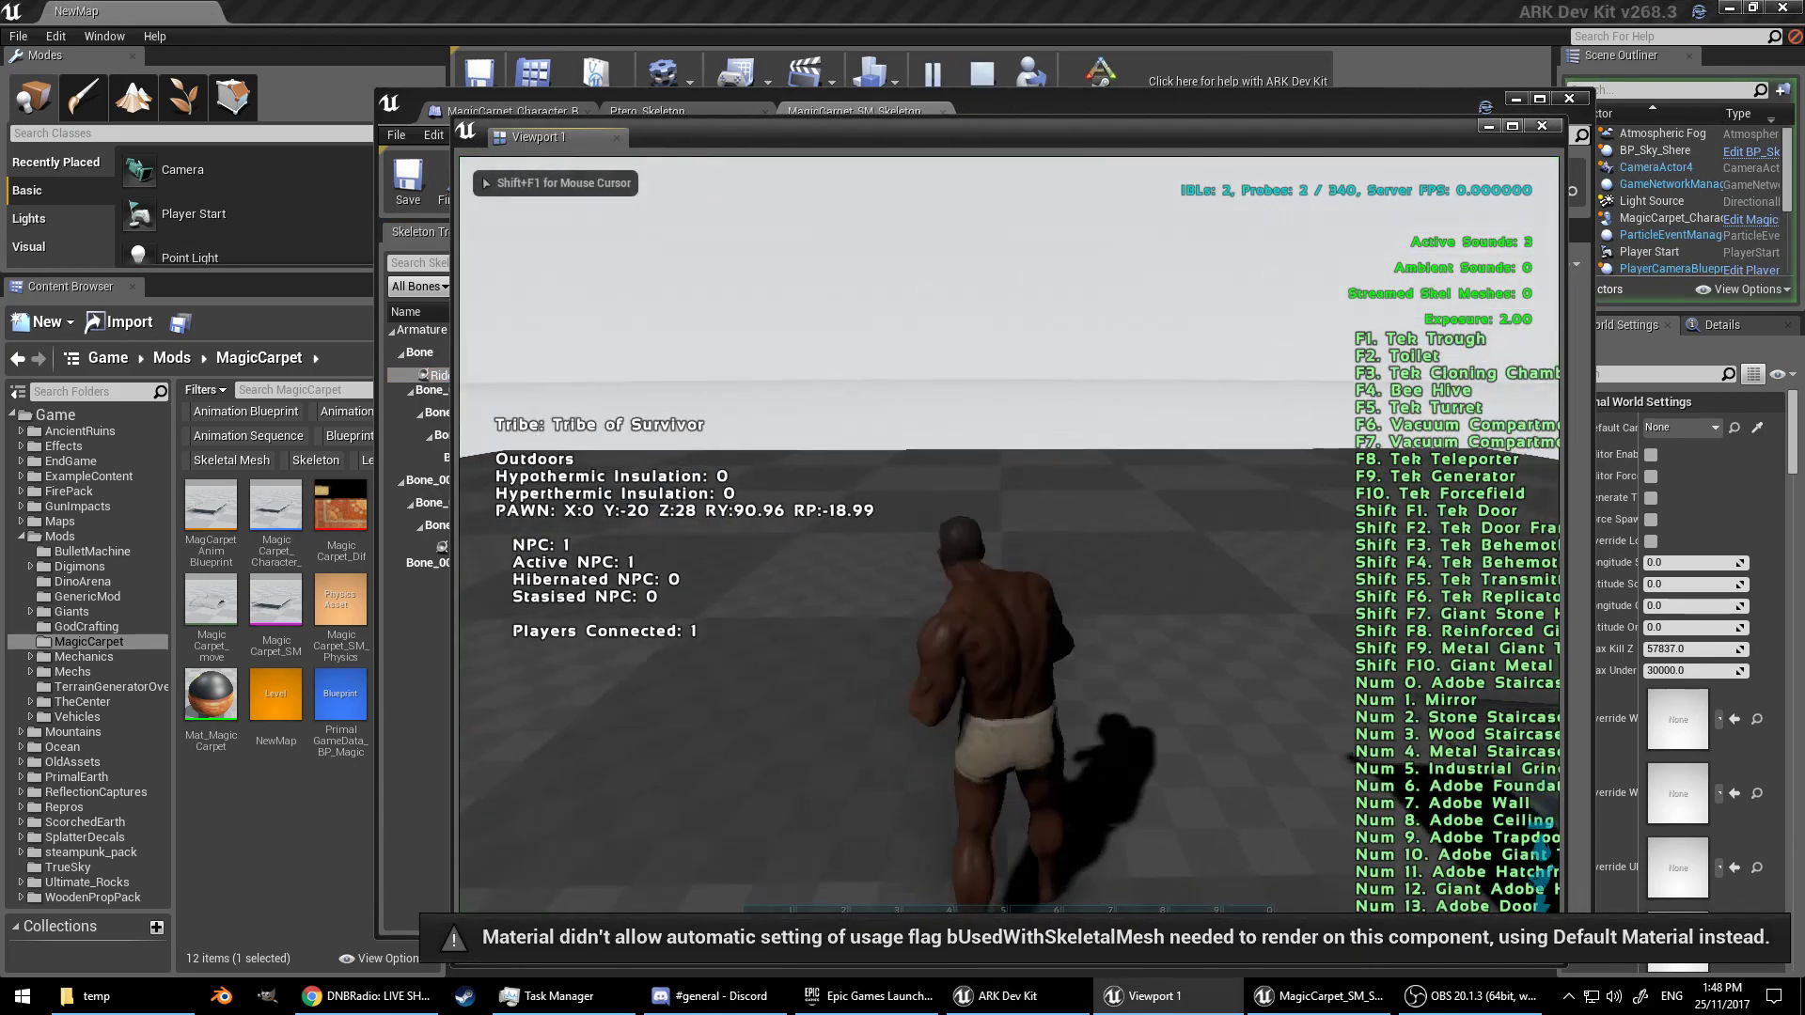
key(w)
key(Tab)
key(Up)
key(Return)
key(e)
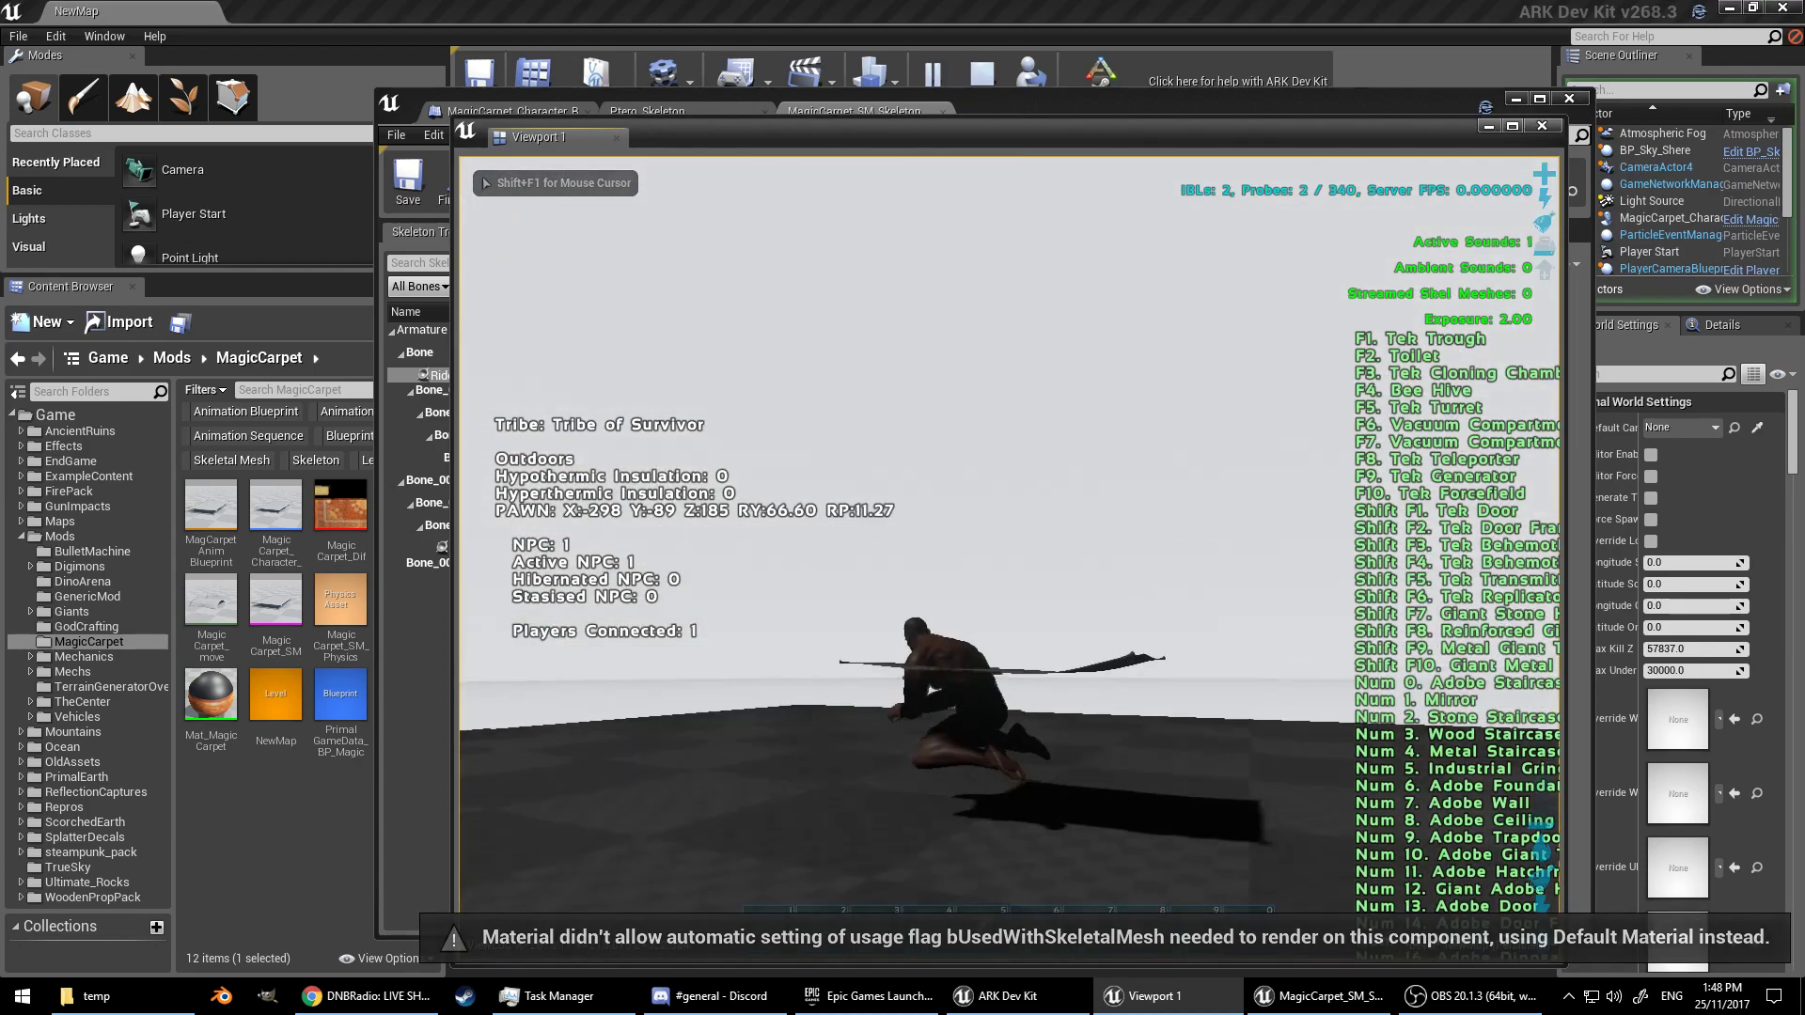
Step: Ride the carpet around, dismounting and remounting to check the rider's size and height, and release the mouse from the game
key(w)
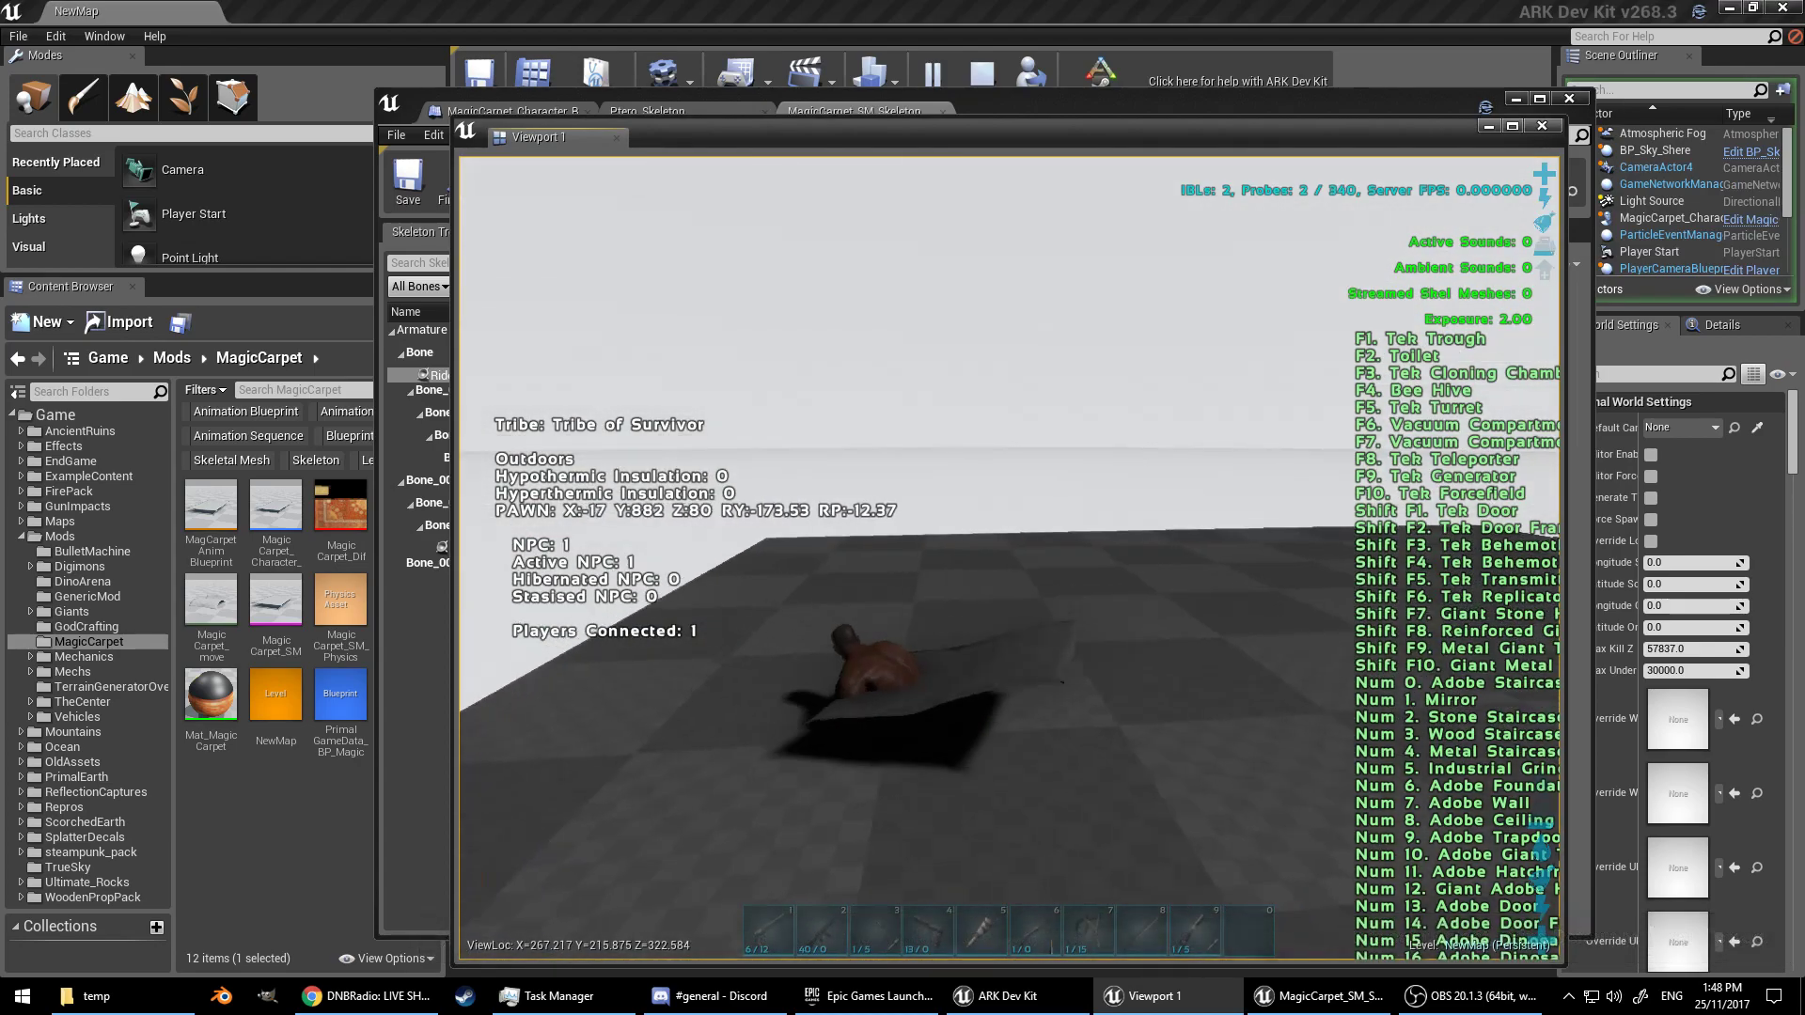
key(e)
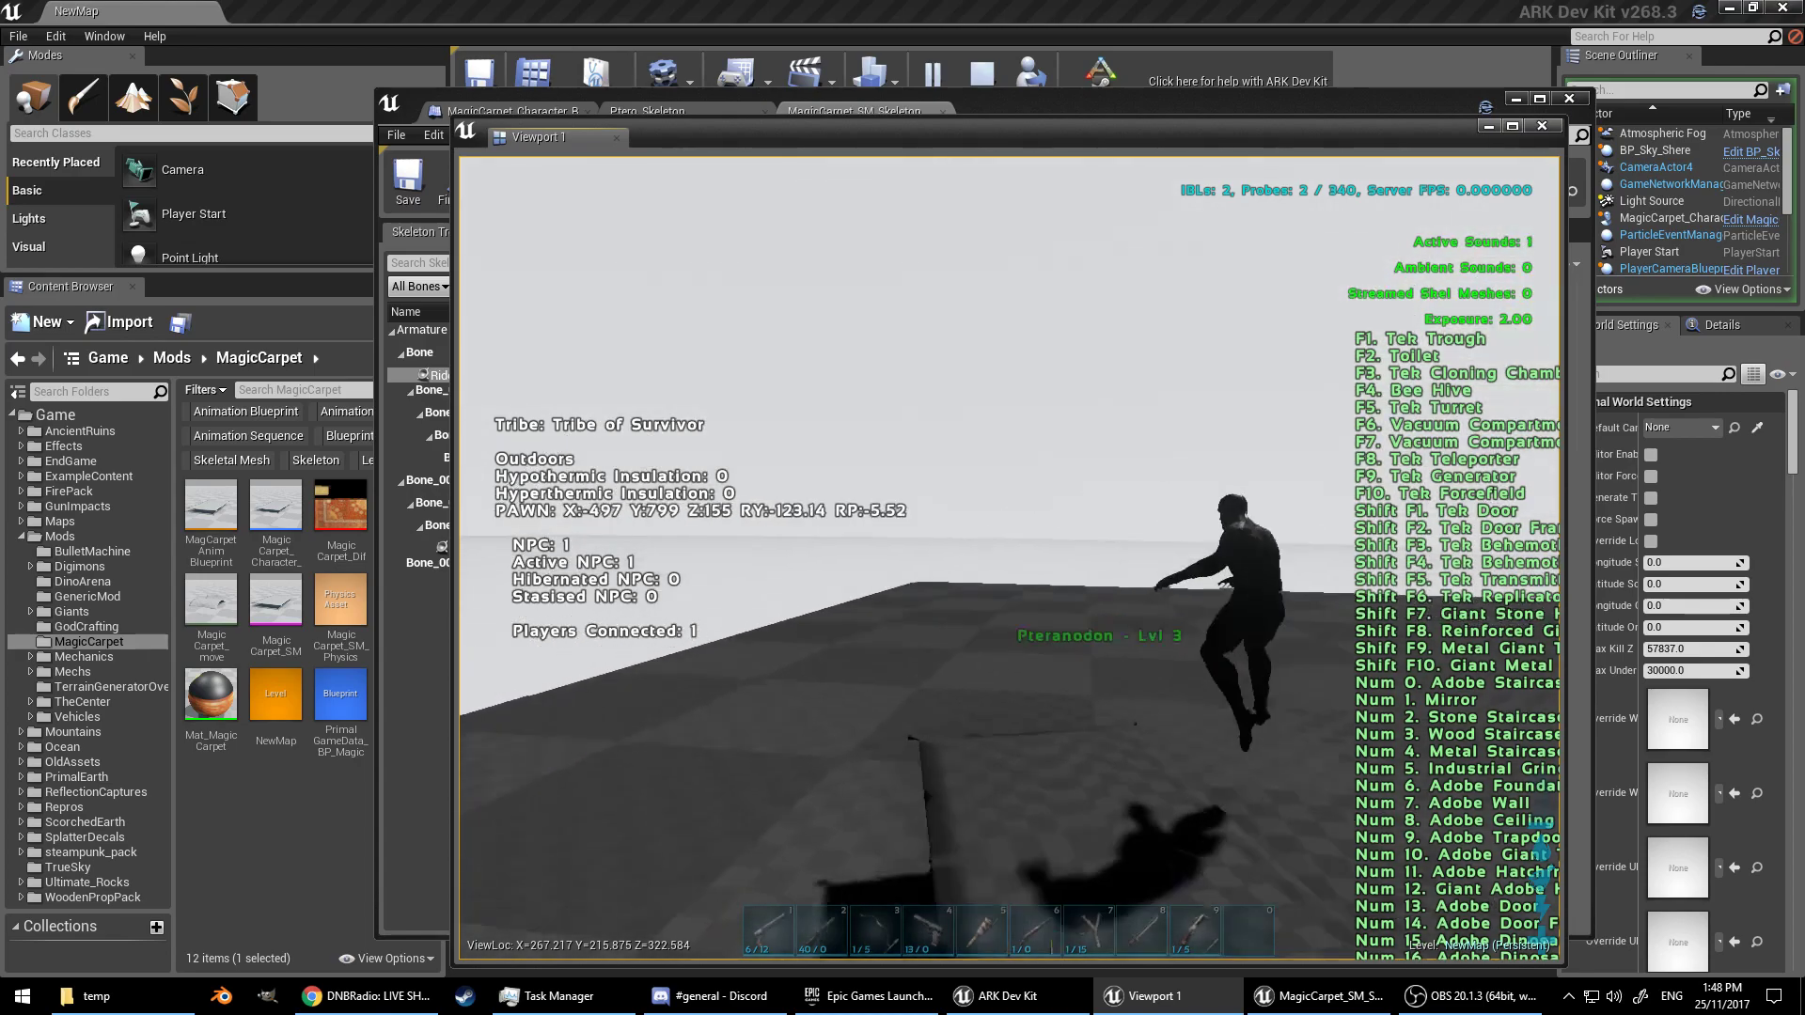
key(w)
key(e)
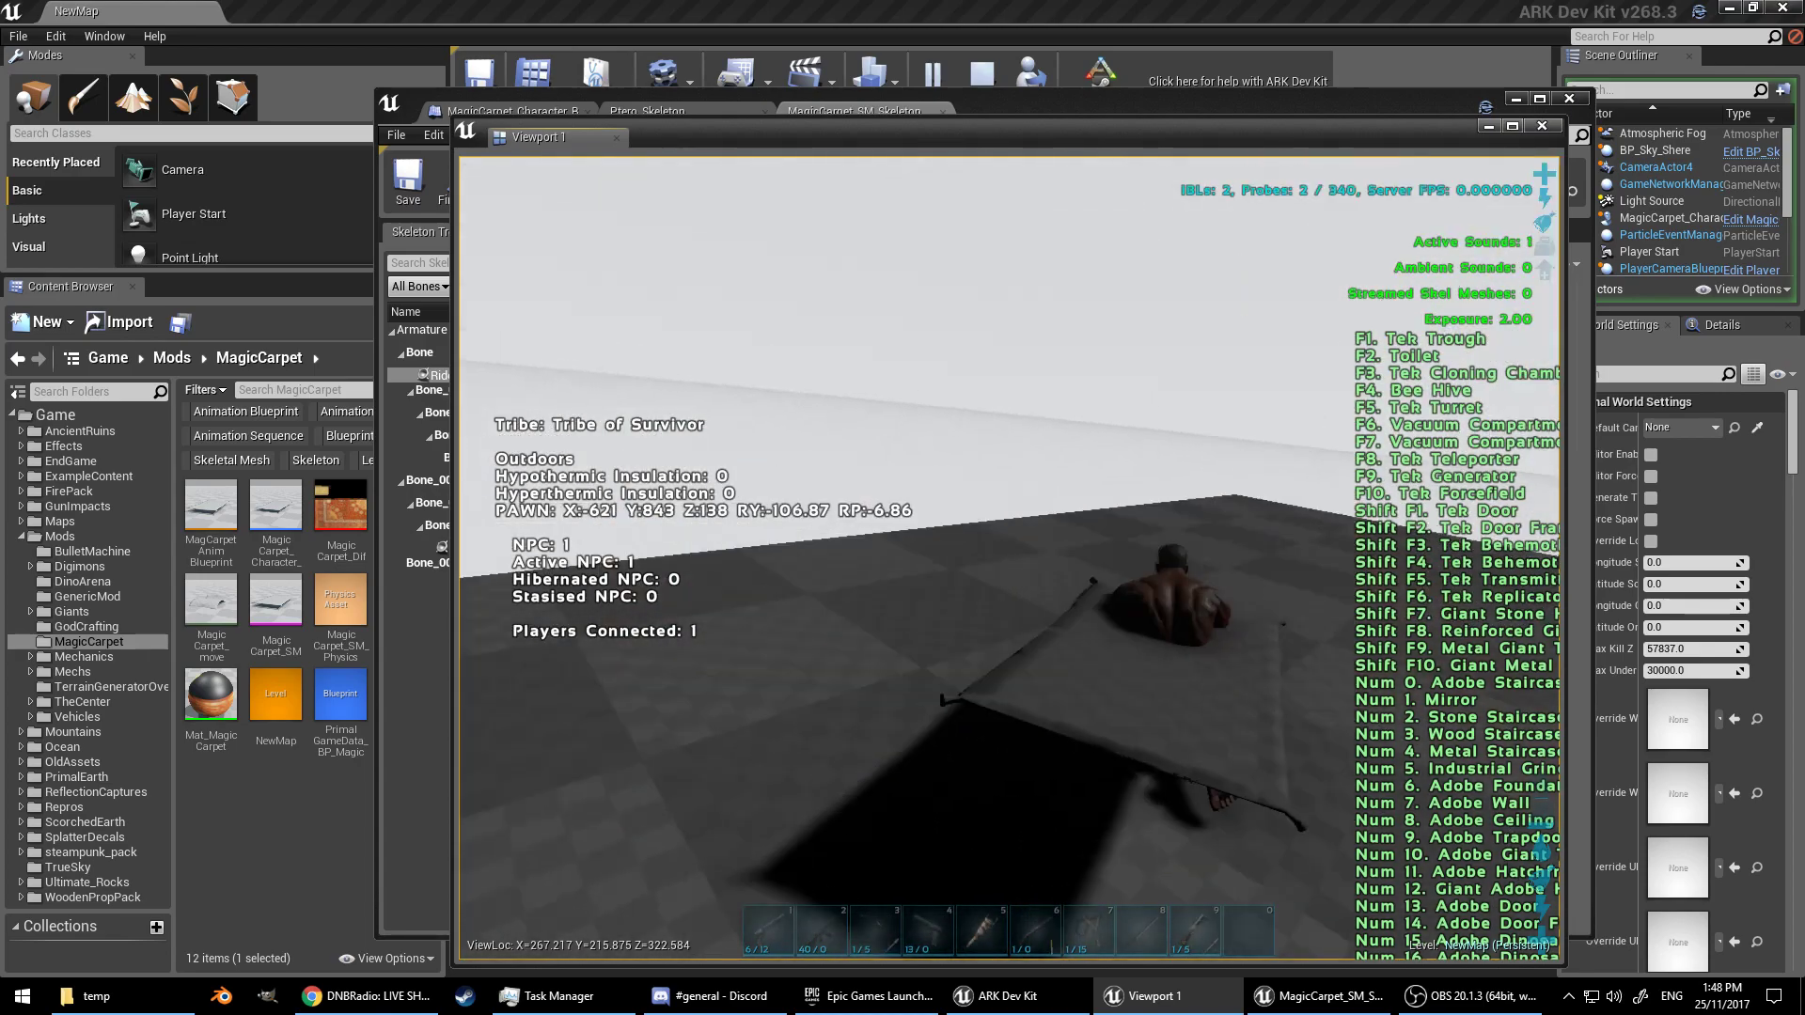
key(e)
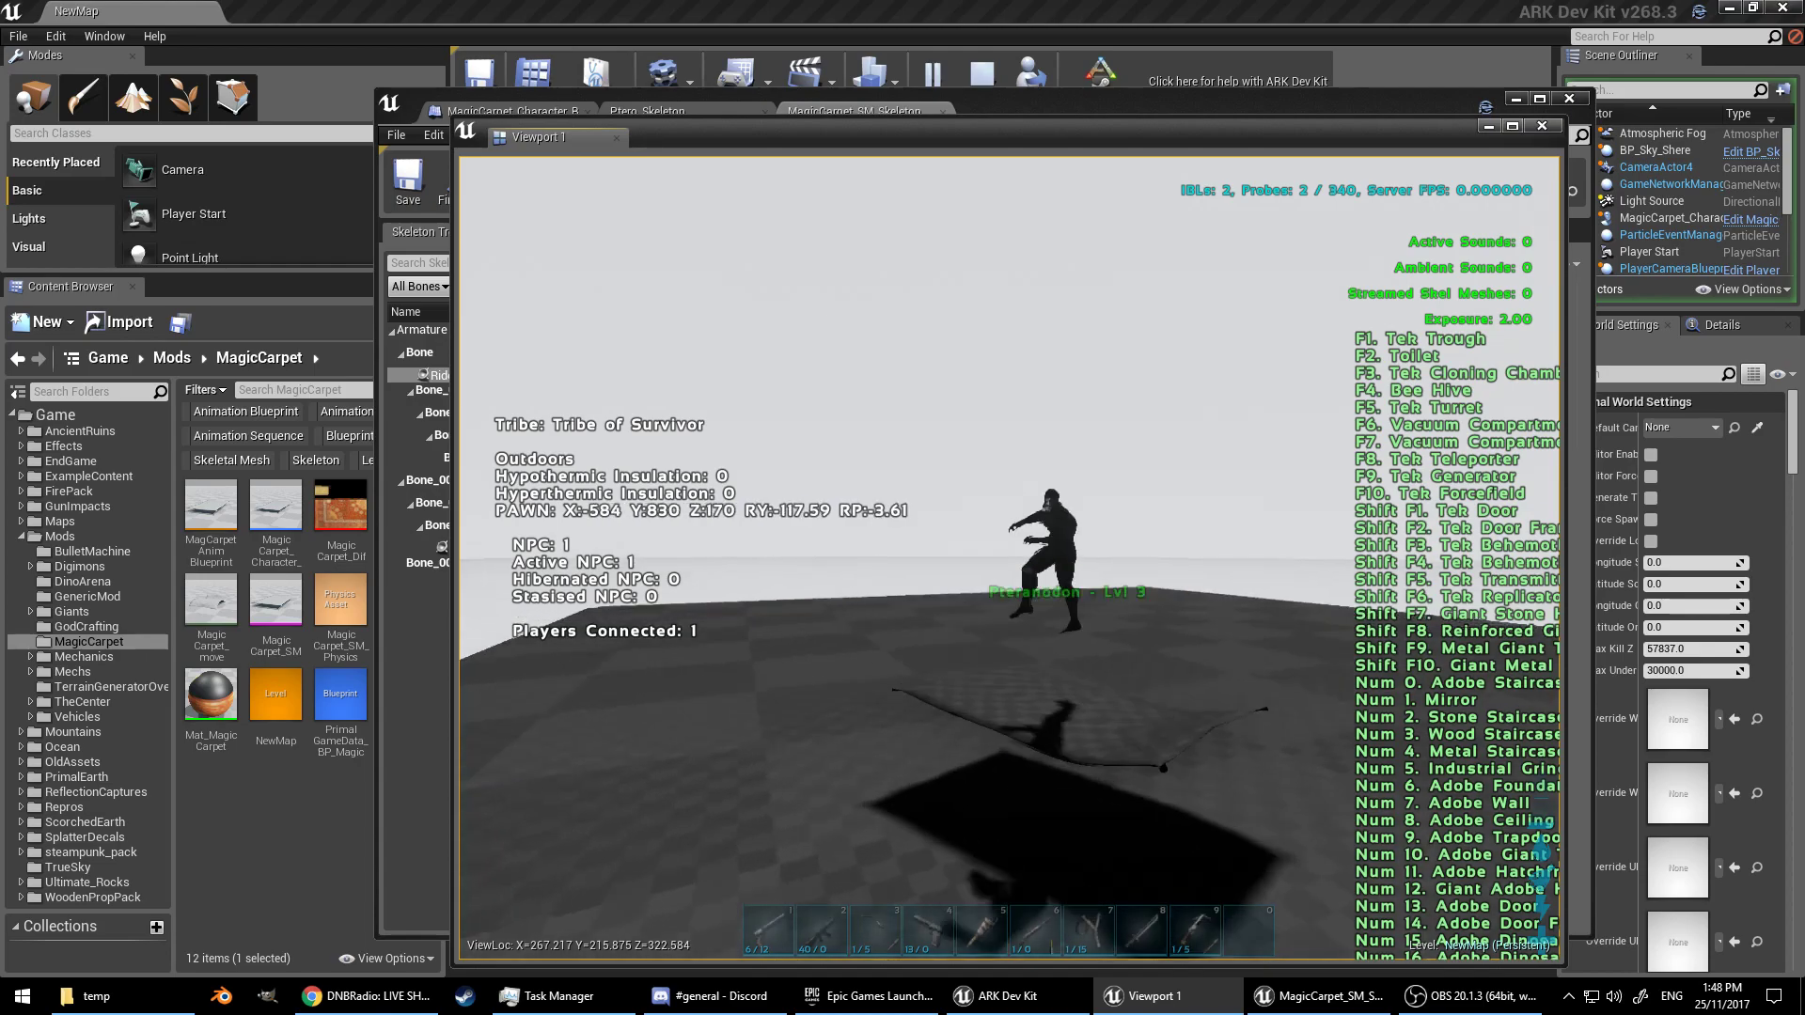
key(alt+Tab)
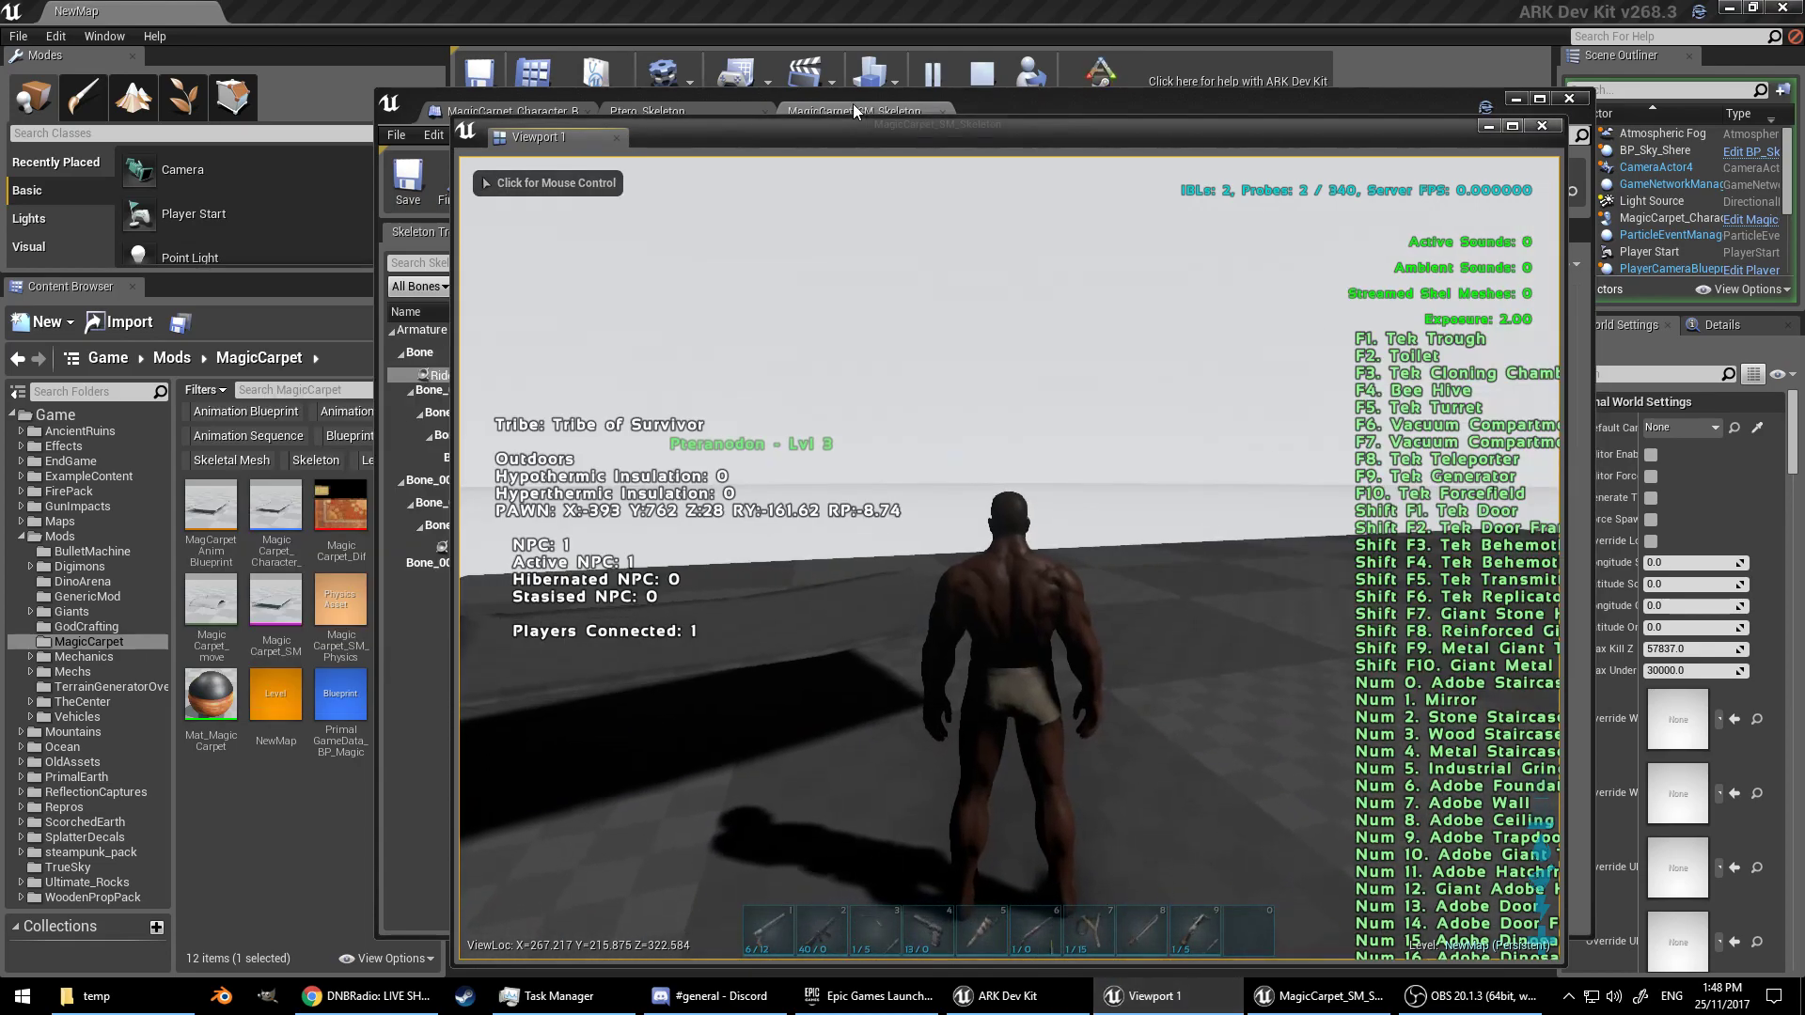
Step: Set RiderSocket's relative scale to 0.015 in X, Y and Z, raise it to a relative Z of about 1.259, and save
click(1027, 105)
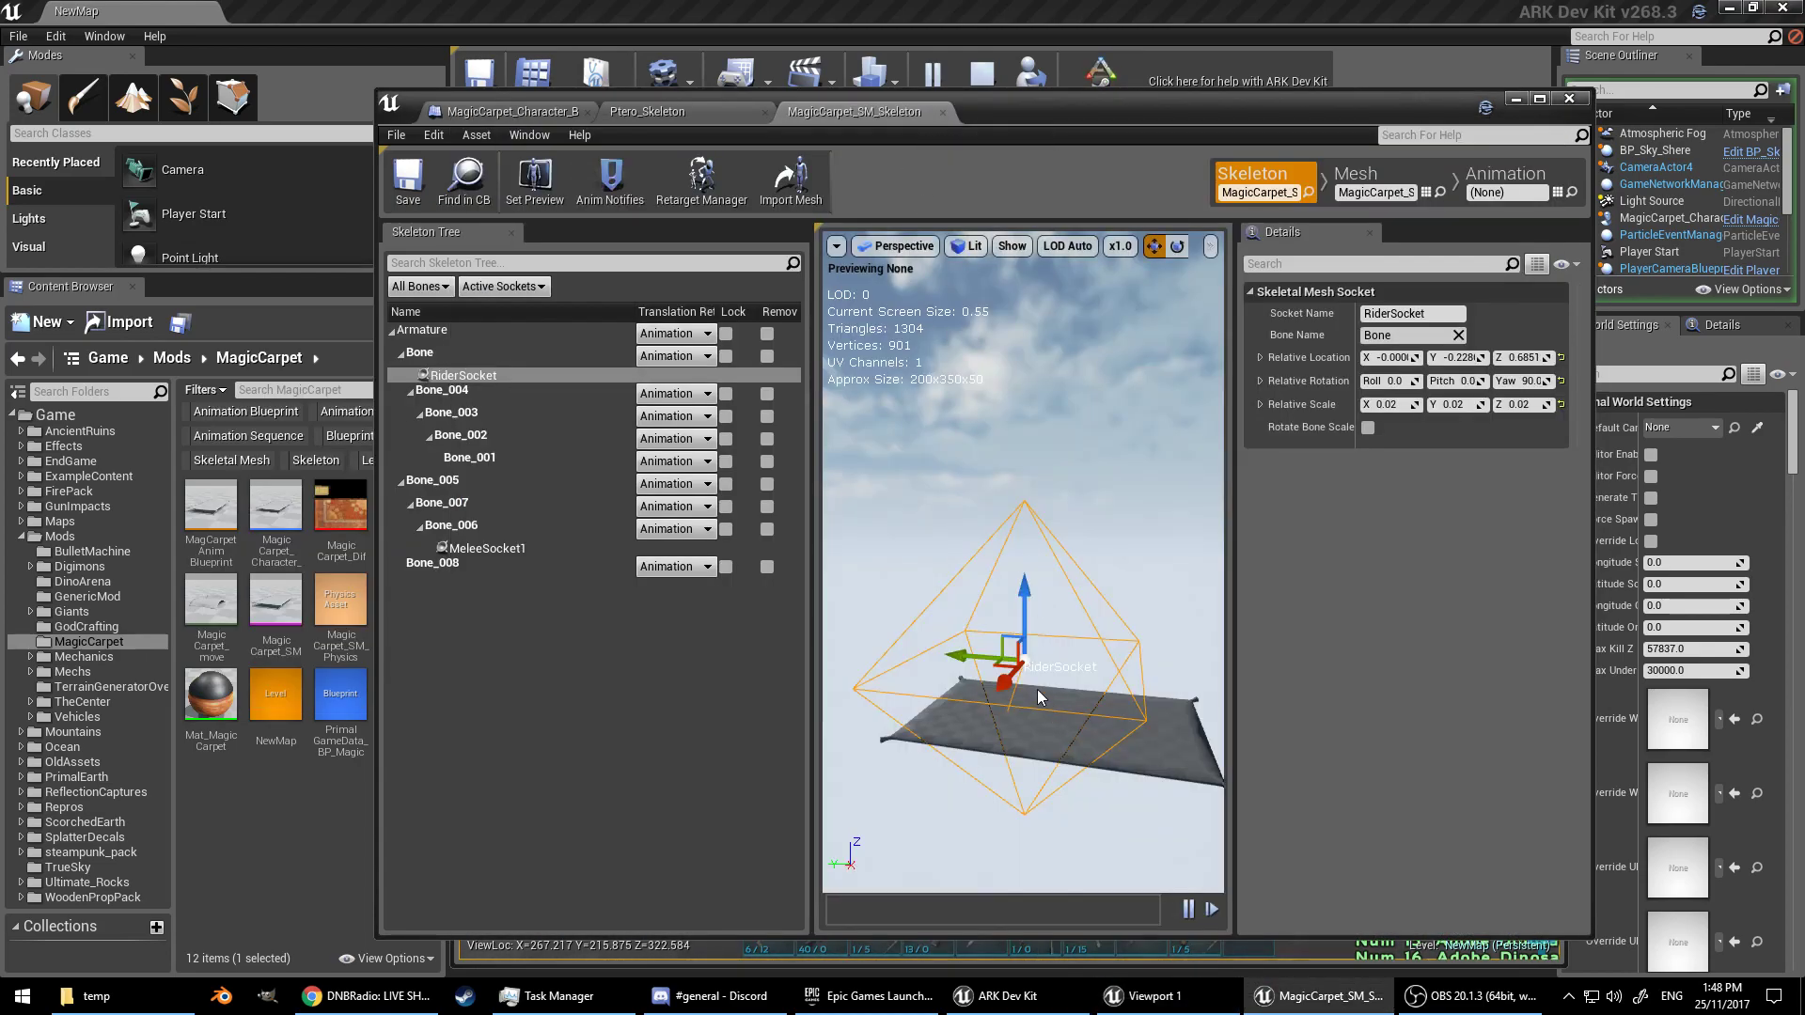
scroll(1041, 697, up, 3)
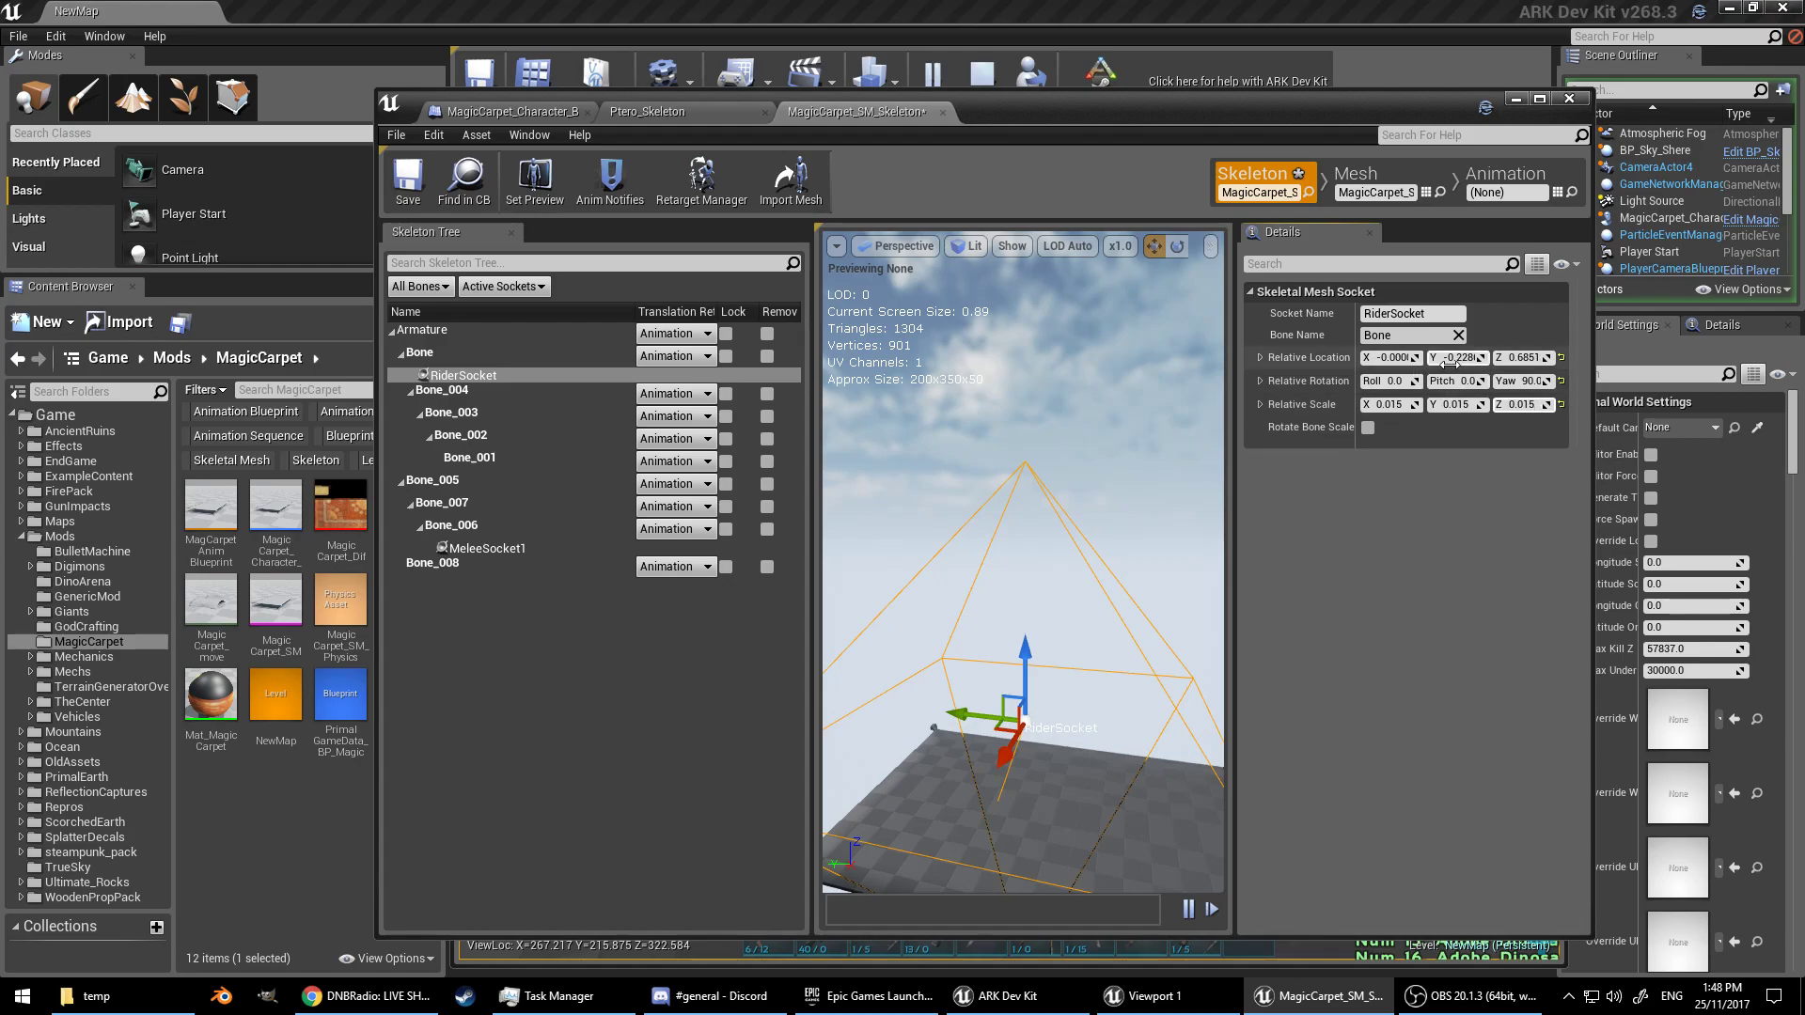
drag(1024, 679, 1023, 642)
right_drag(1023, 642, 1034, 601)
drag(984, 481, 983, 446)
click(407, 178)
Step: Move the skeleton editor window clear of the main toolbar and return to the running game to mount the carpet
click(797, 49)
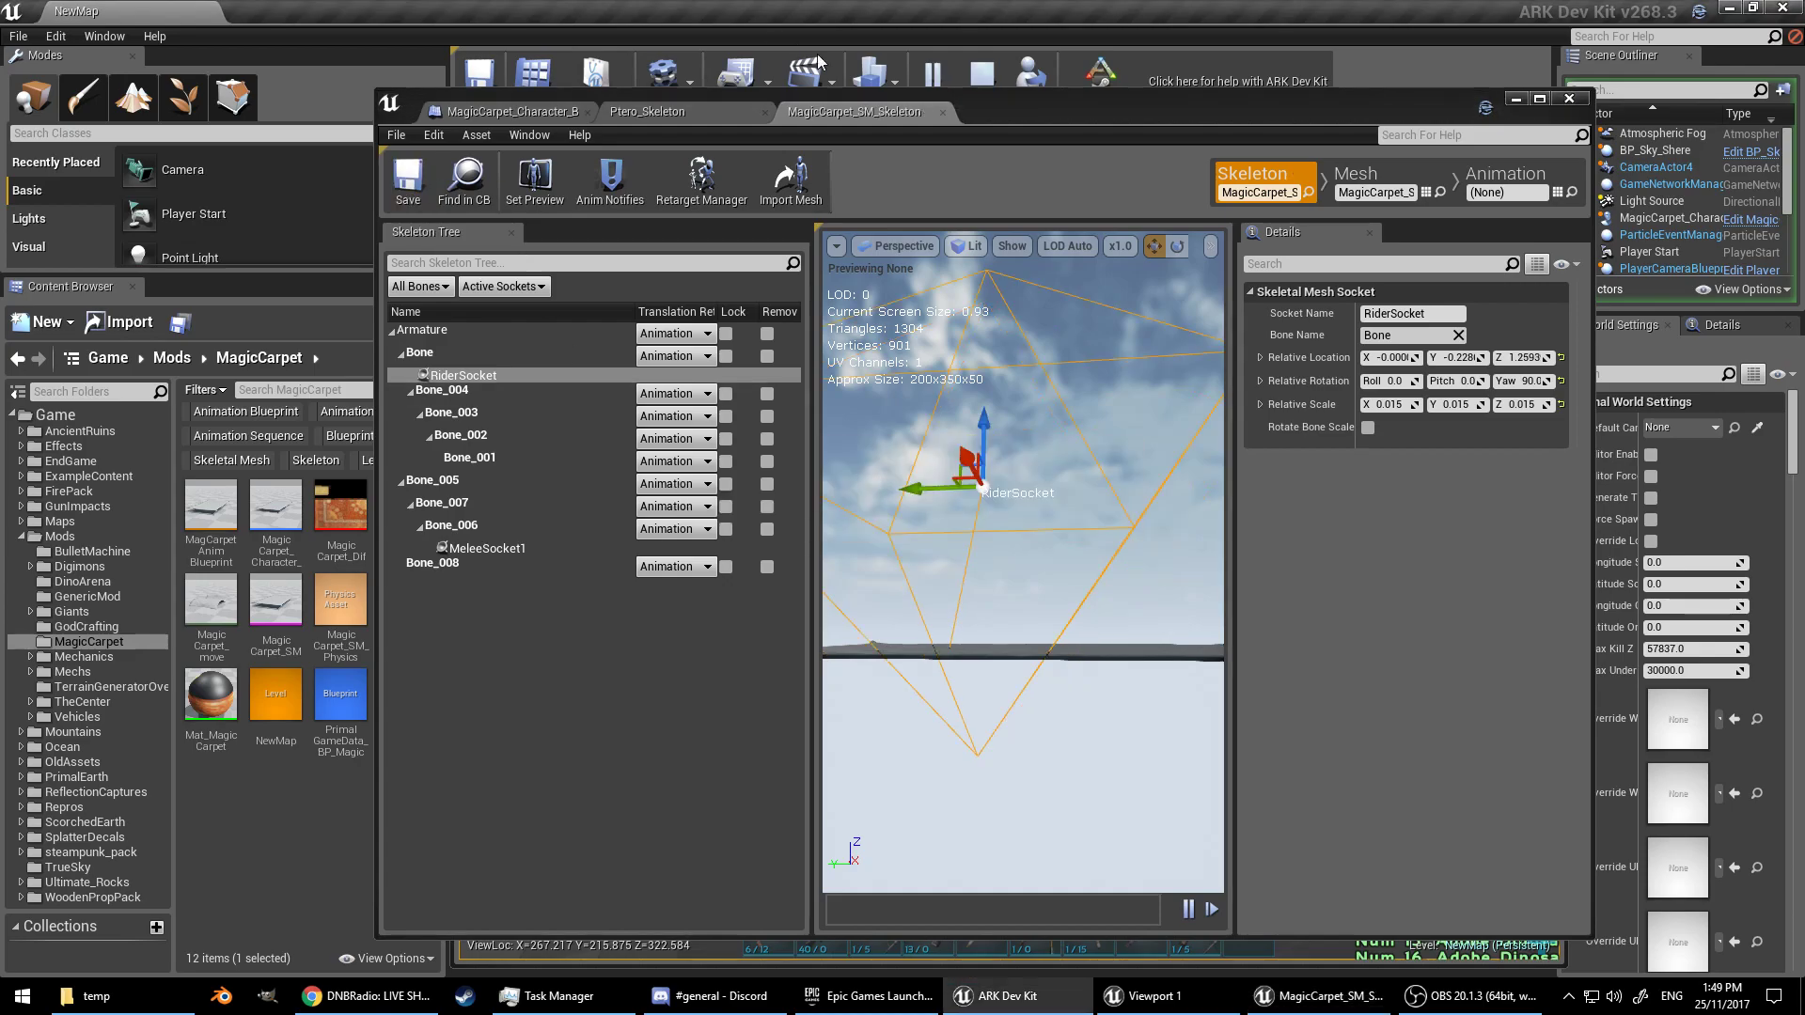
drag(1017, 109, 968, 127)
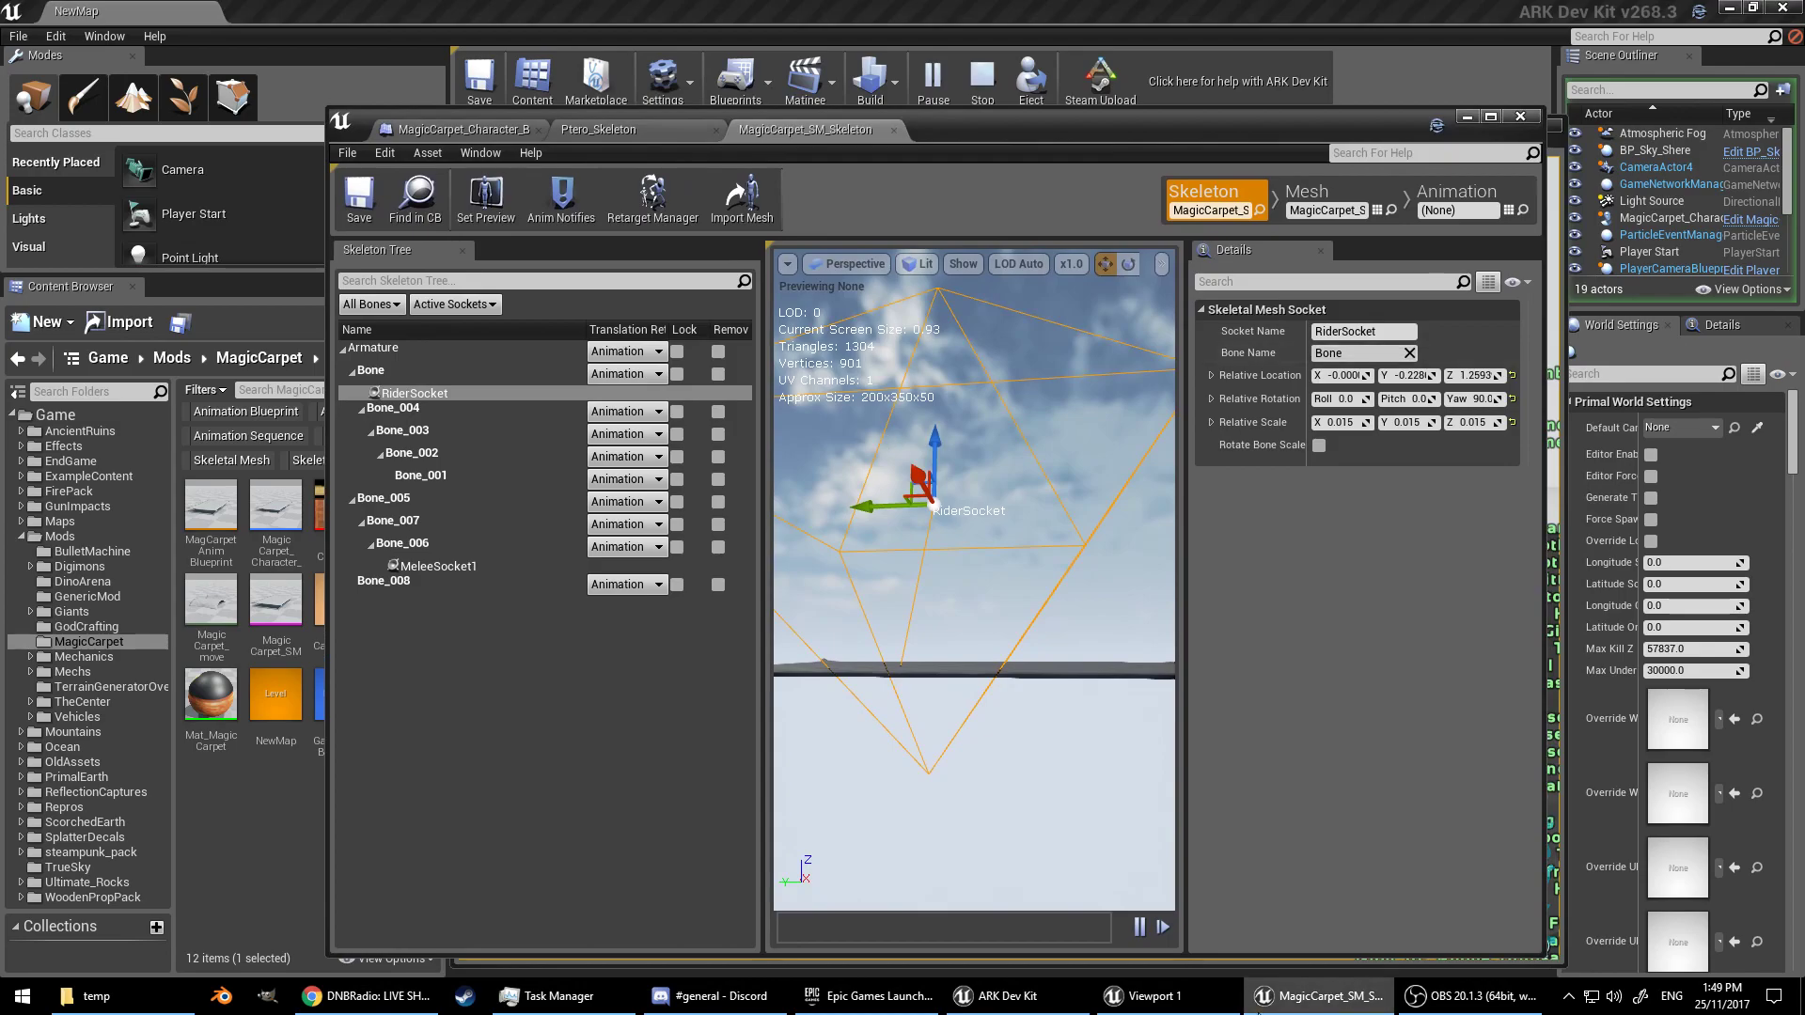
click(1143, 996)
key(w)
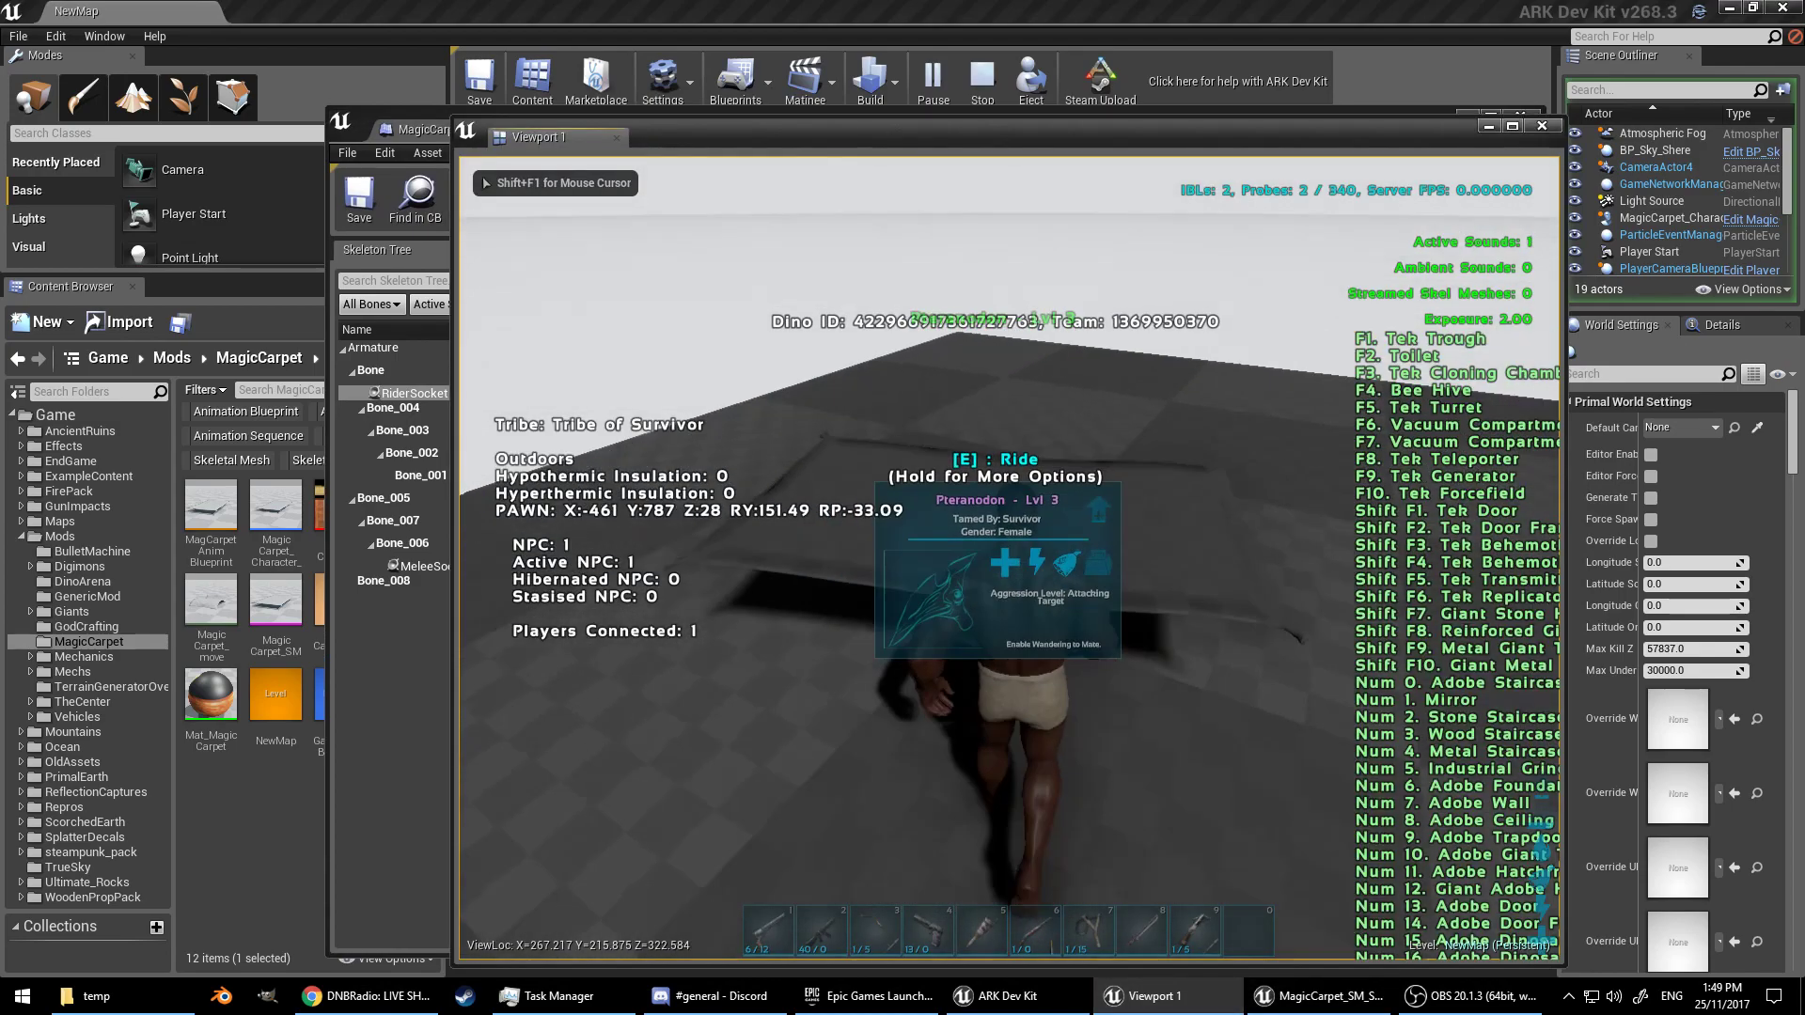
key(e)
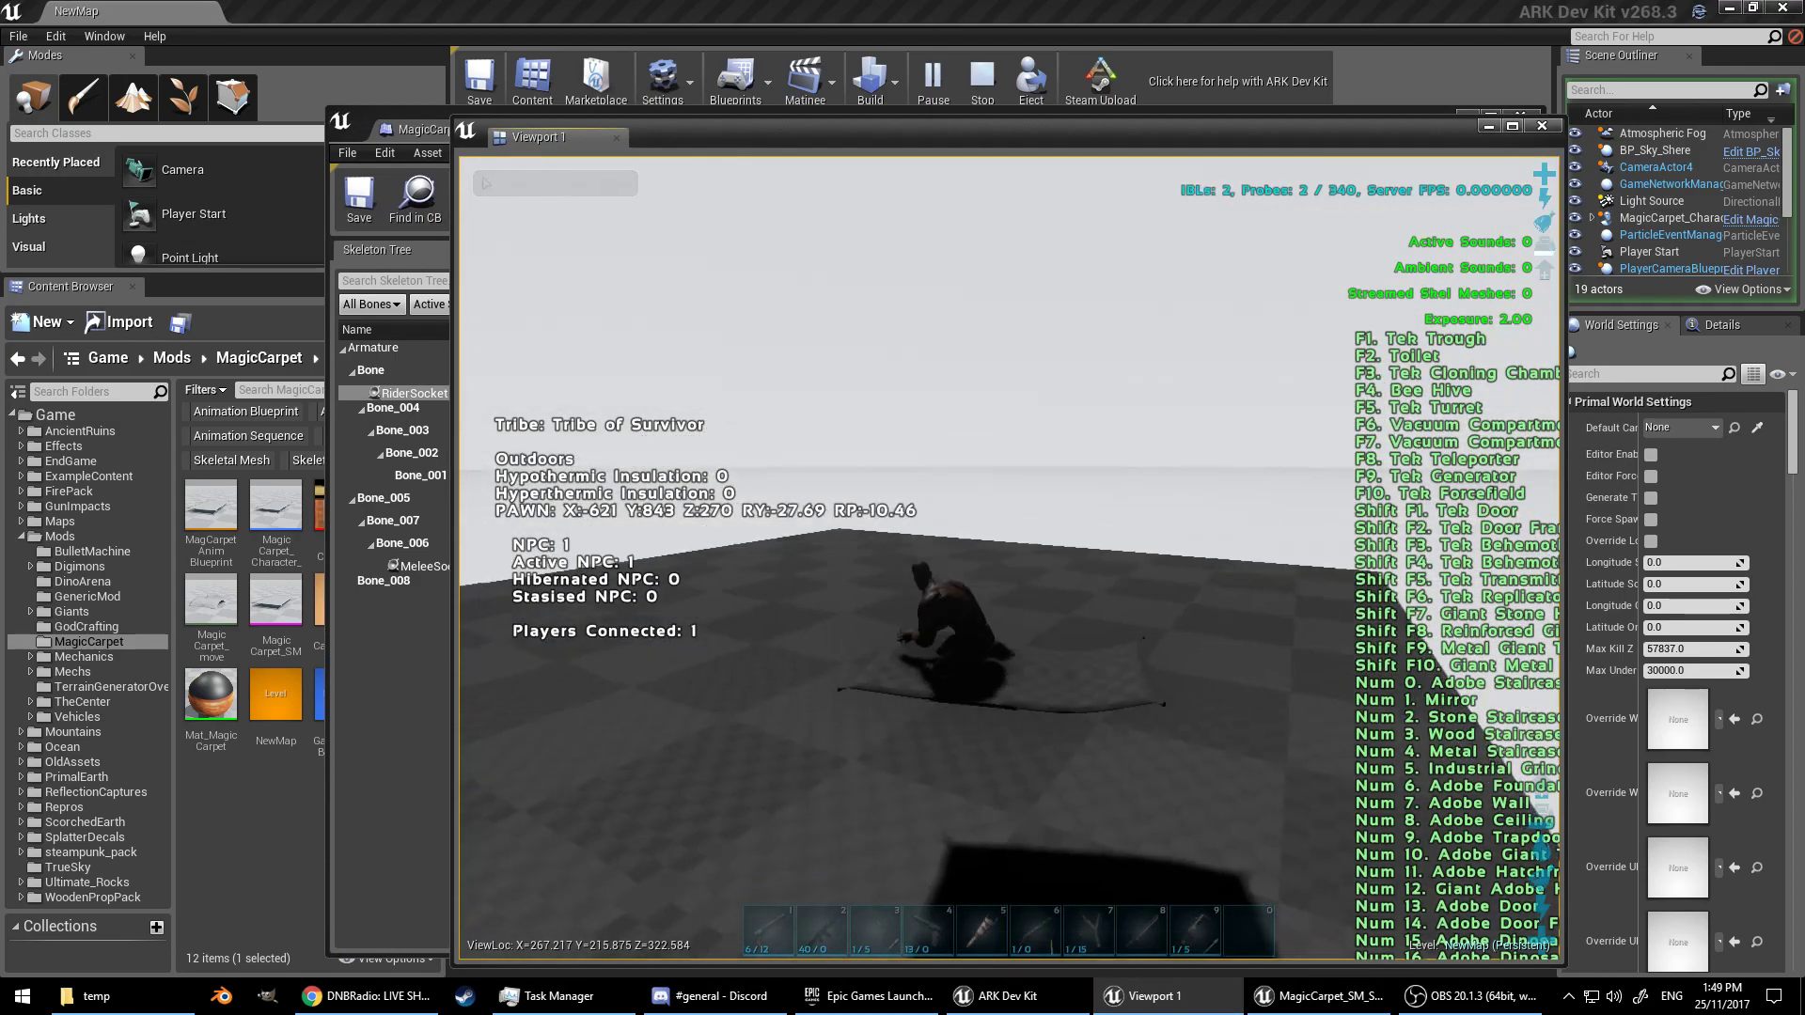
Step: Dismount and remount the carpet repeatedly in the running game to examine how the rider sits on it
key(e)
key(w)
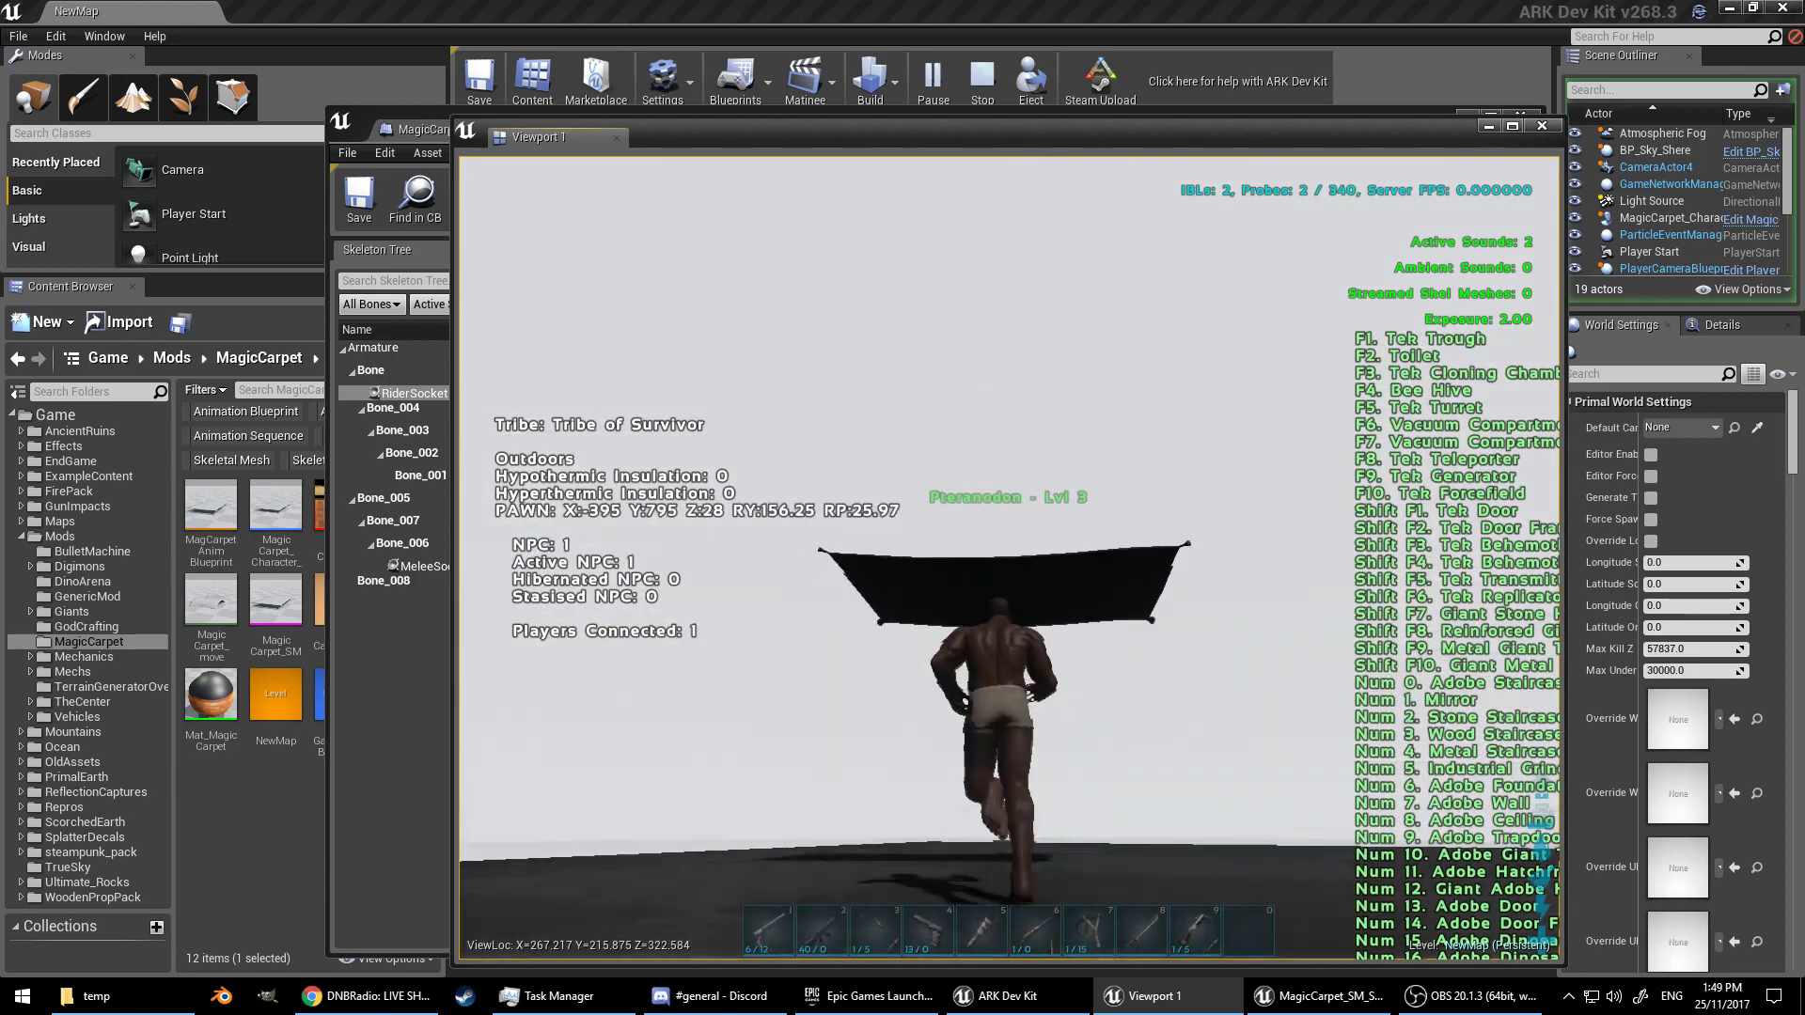
key(e)
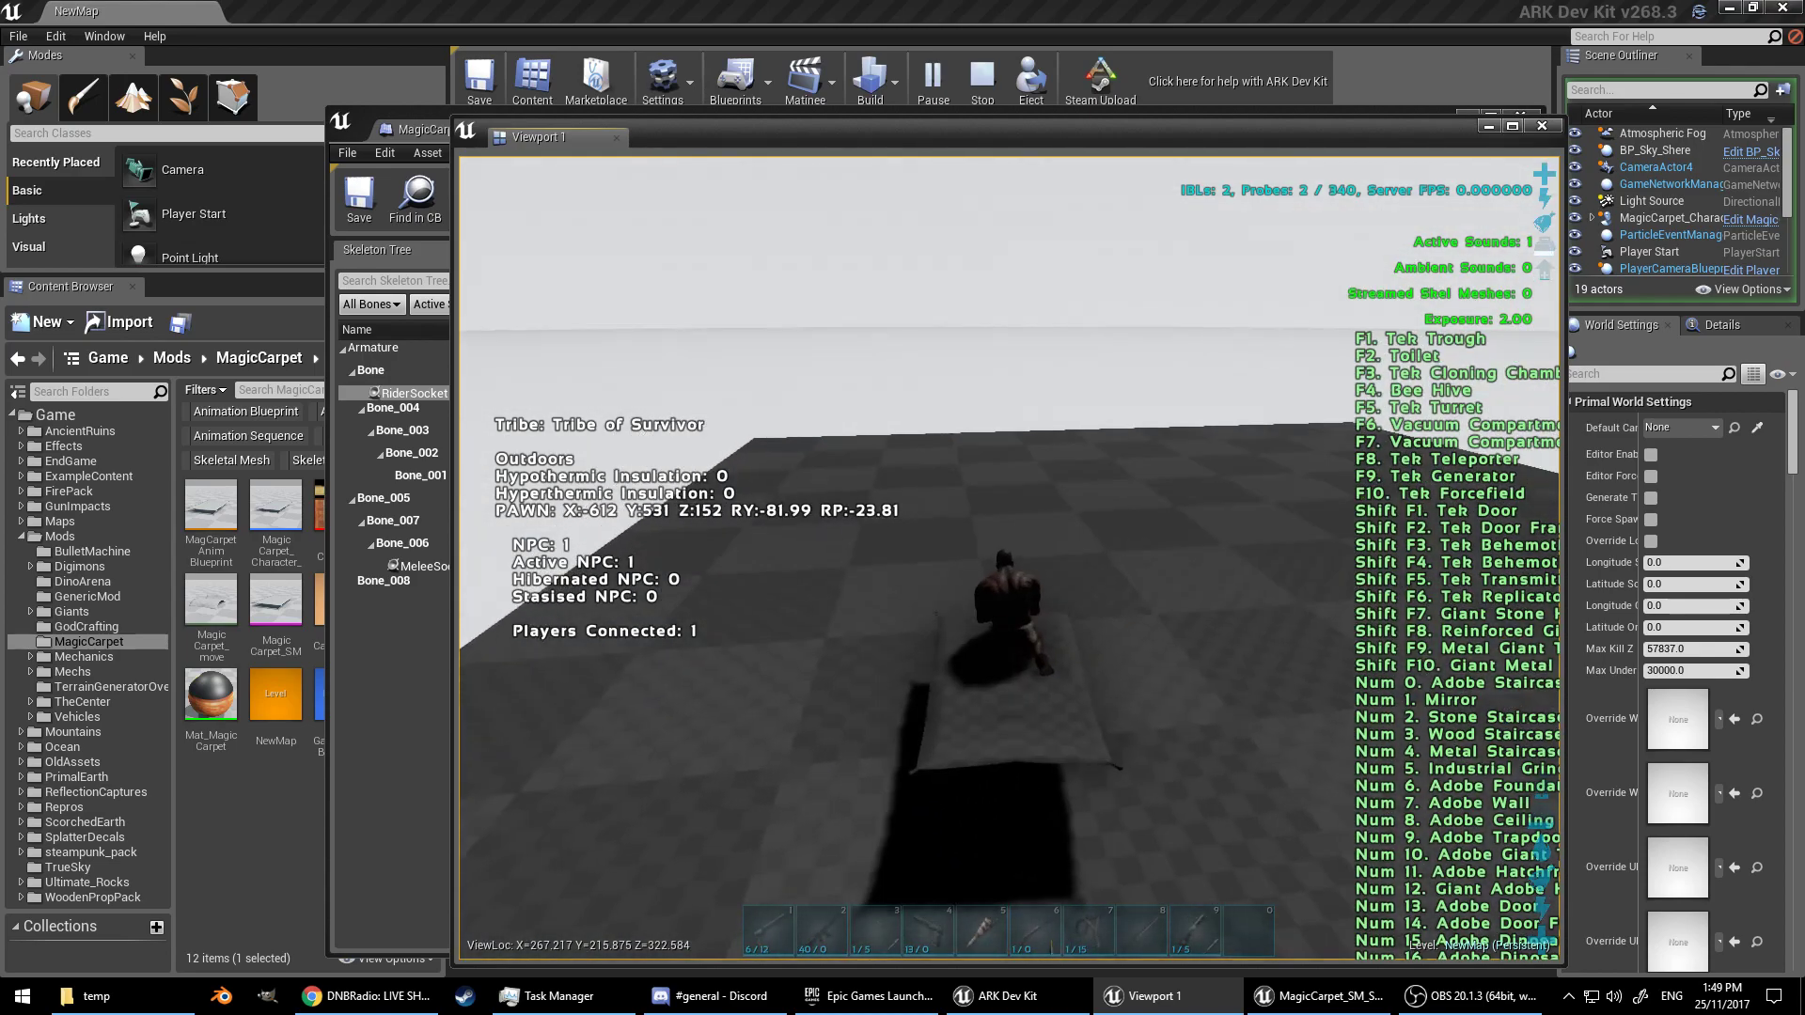
key(e)
key(w)
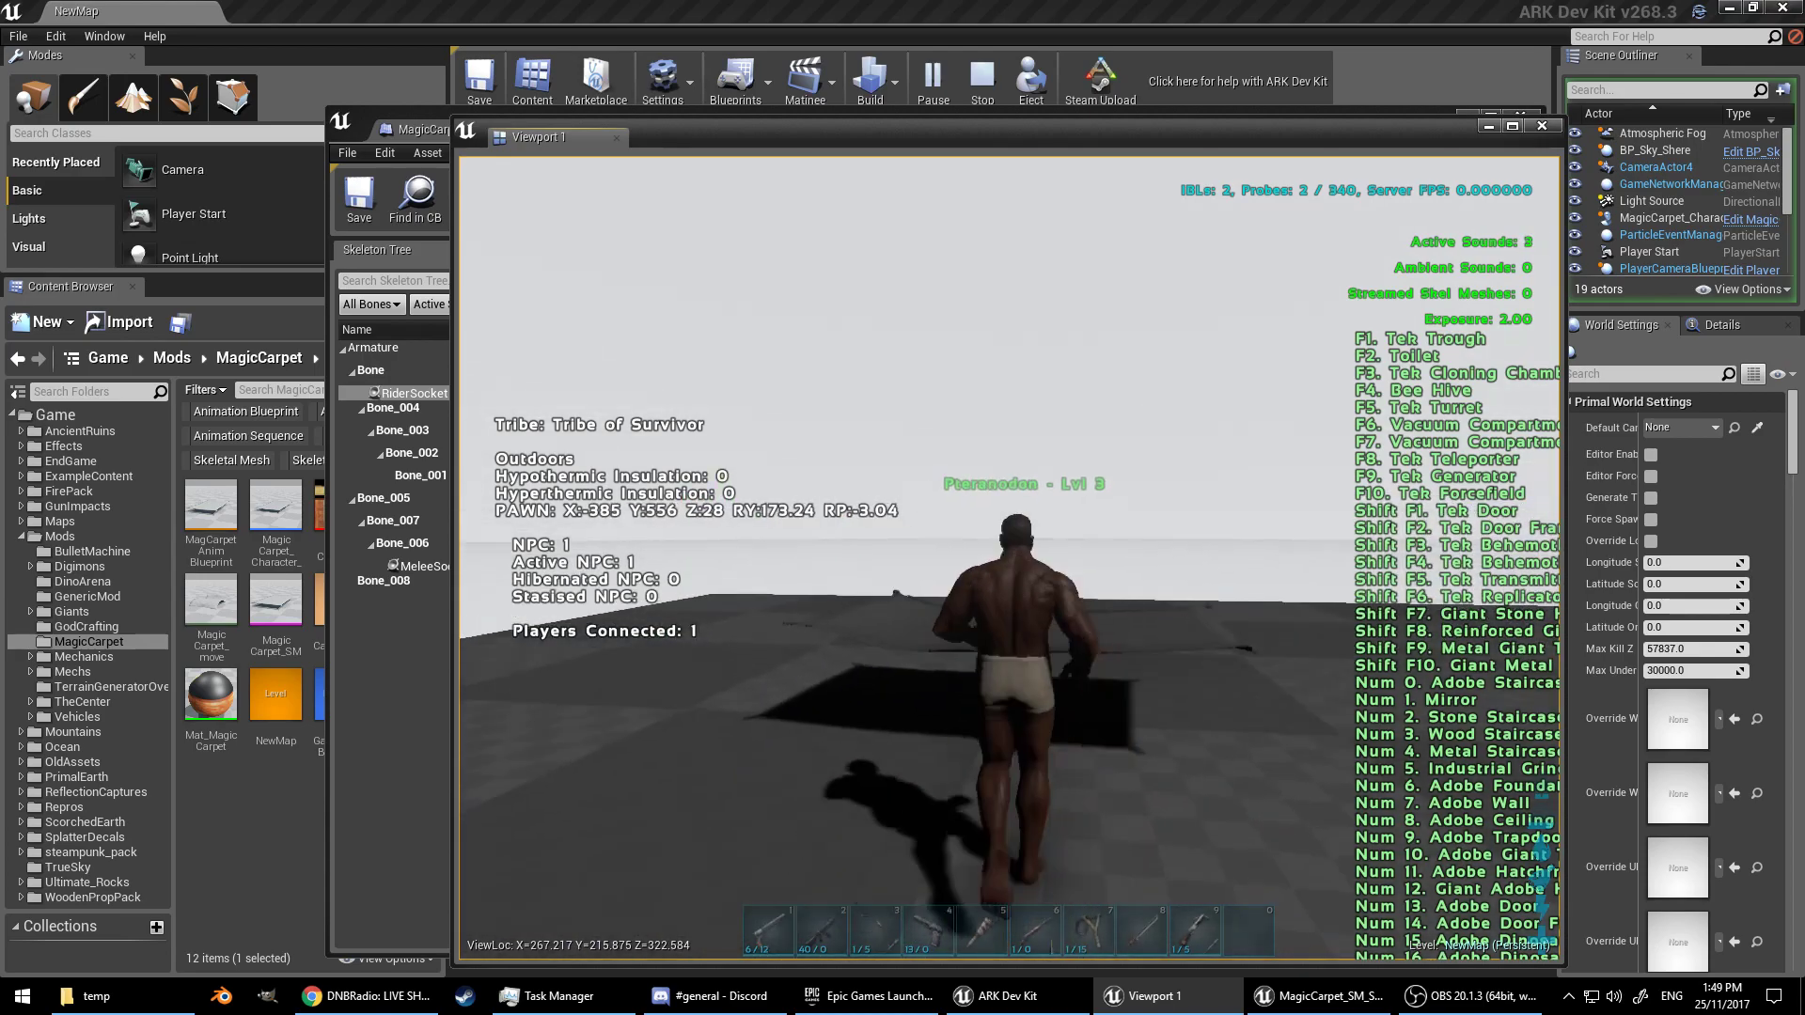
key(e)
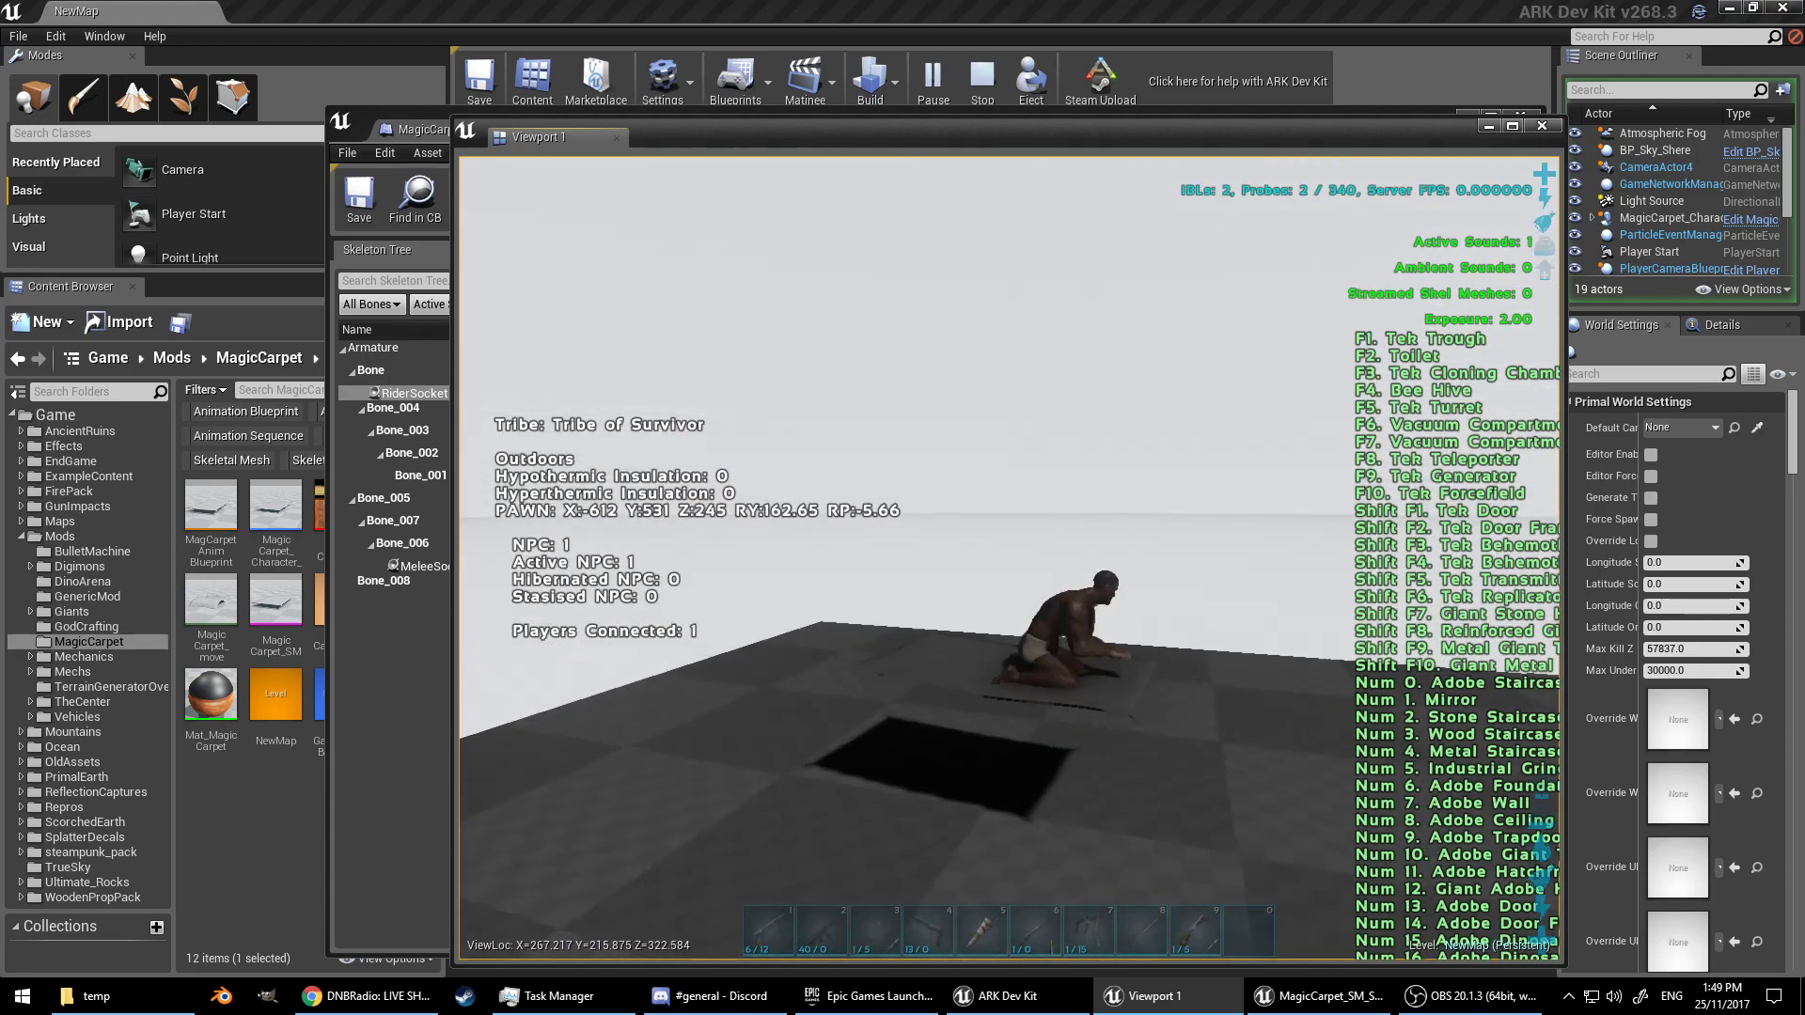
Step: Take off and fly the carpet around the map to examine the rider's placement in flight, dismount and release the mouse
key(space)
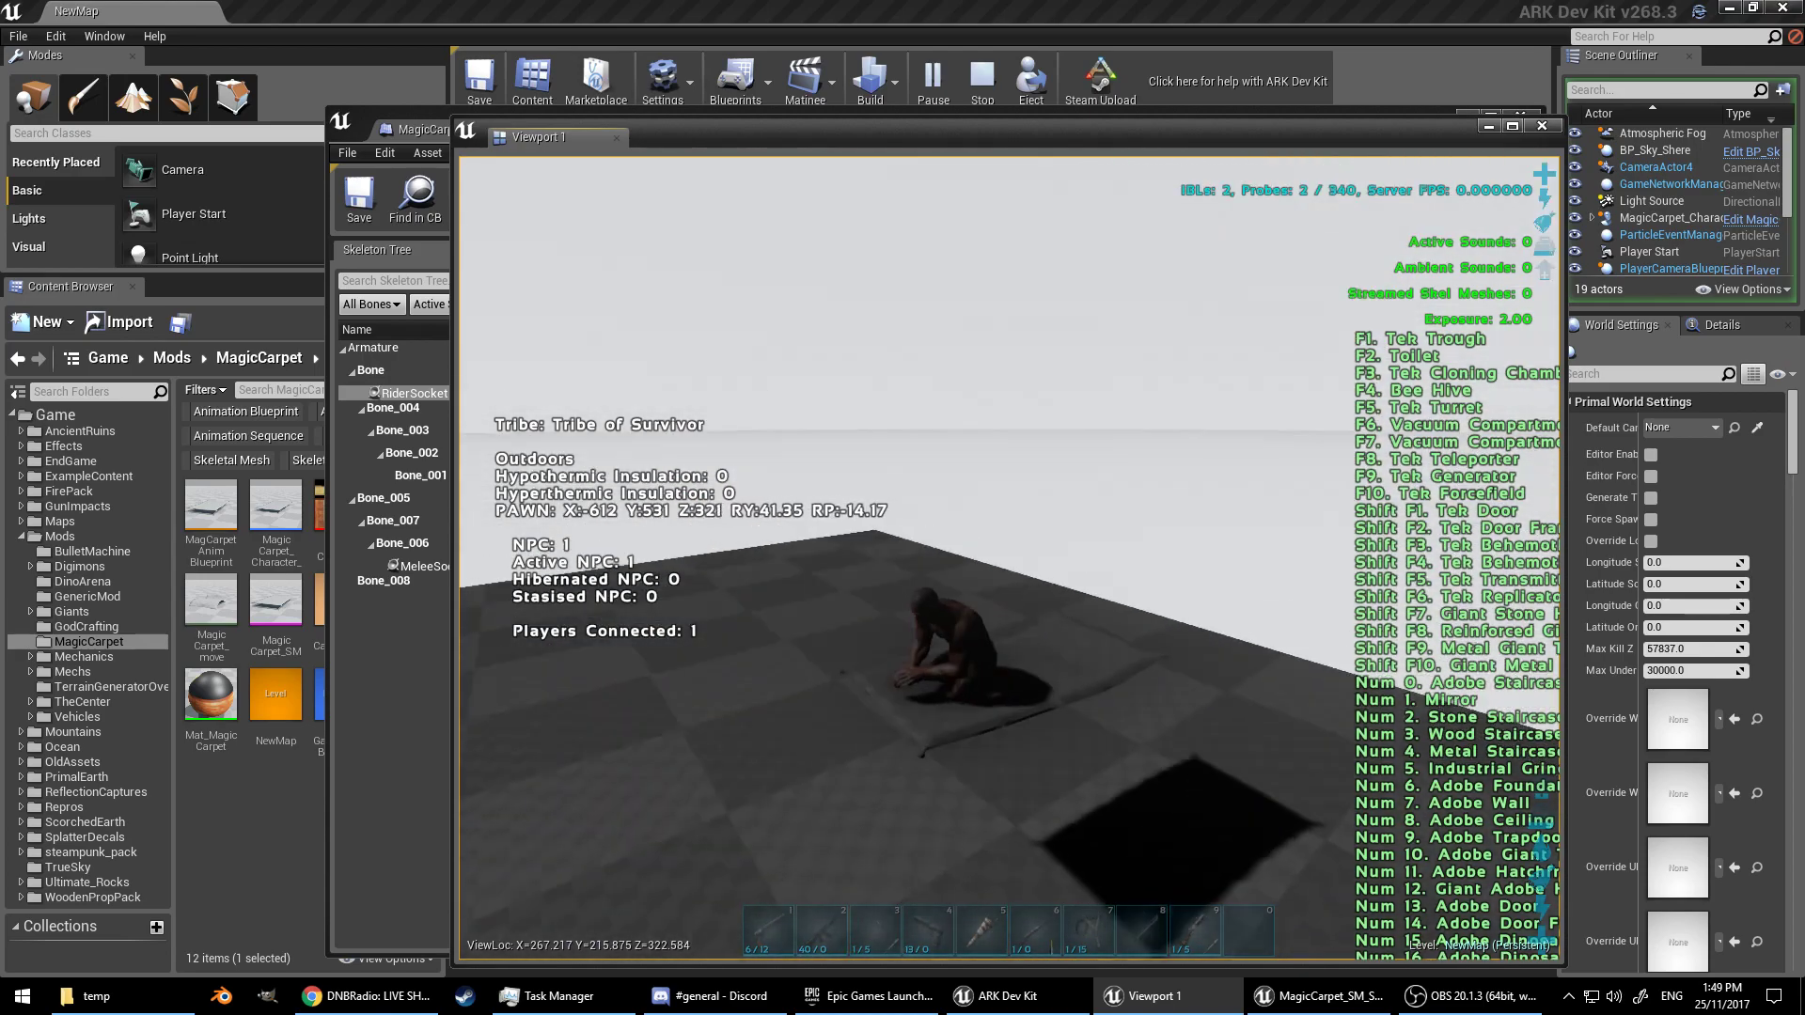
key(w)
key(w)
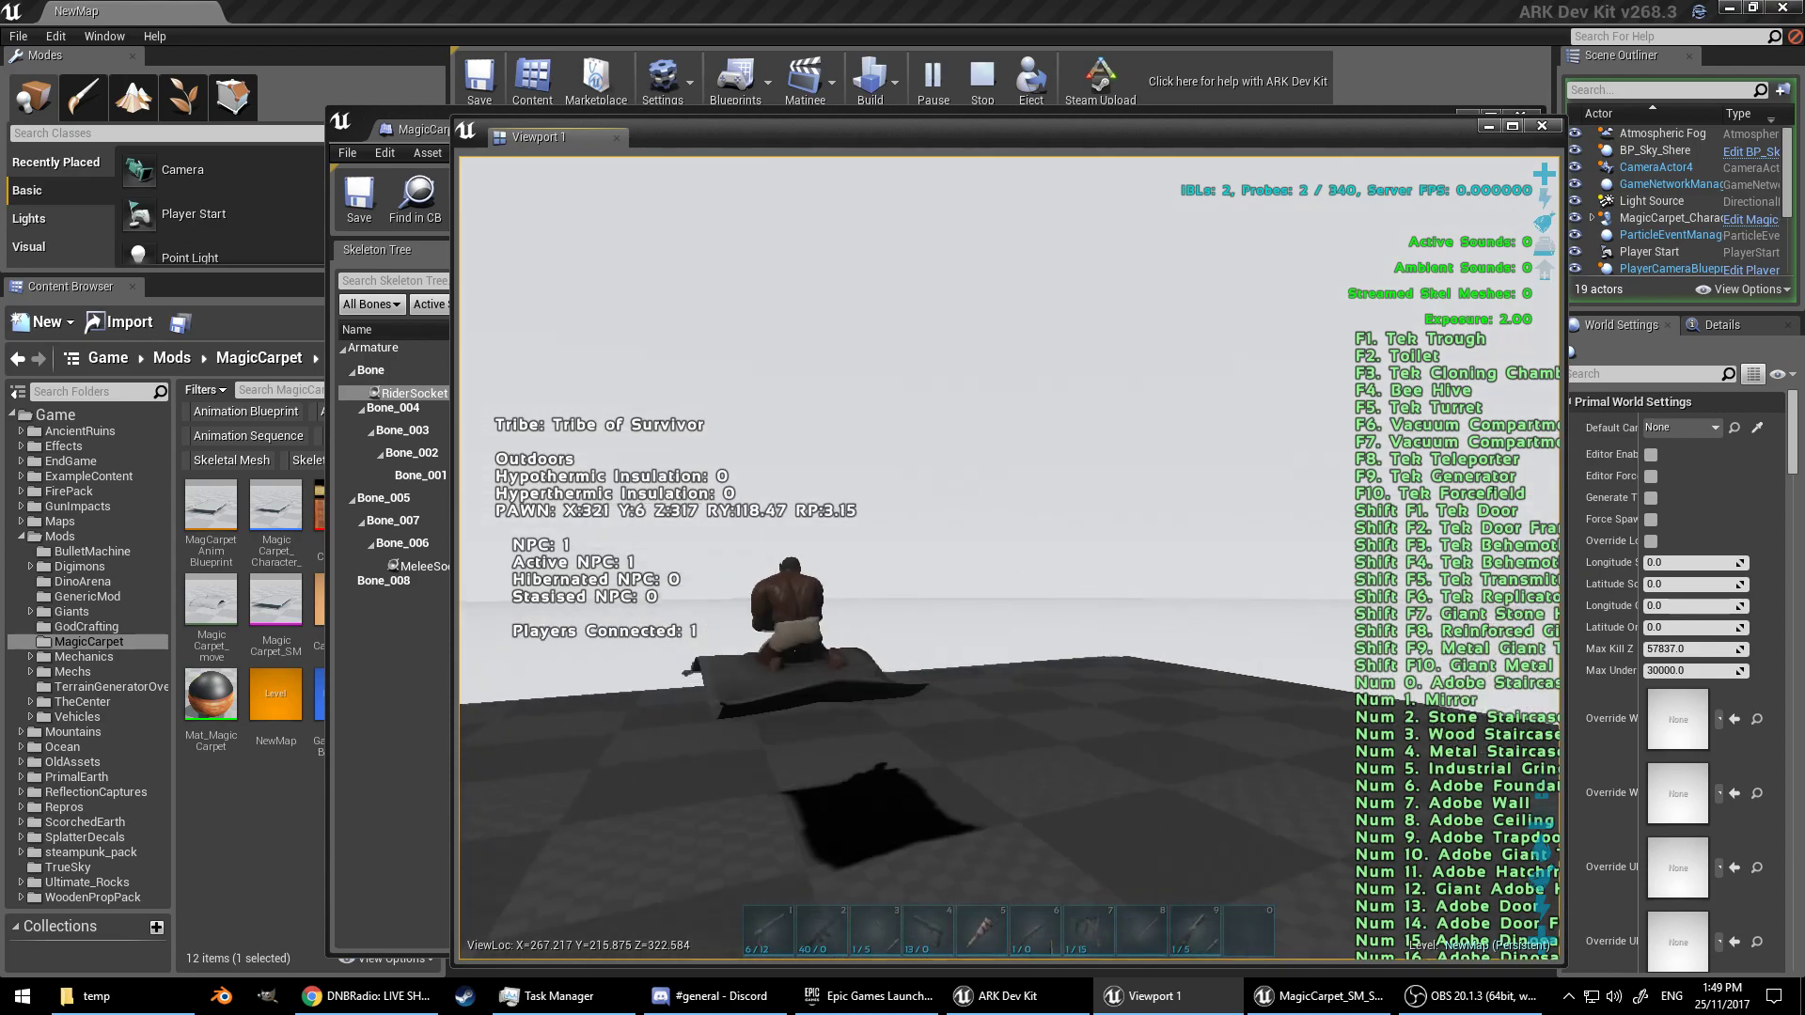
key(w)
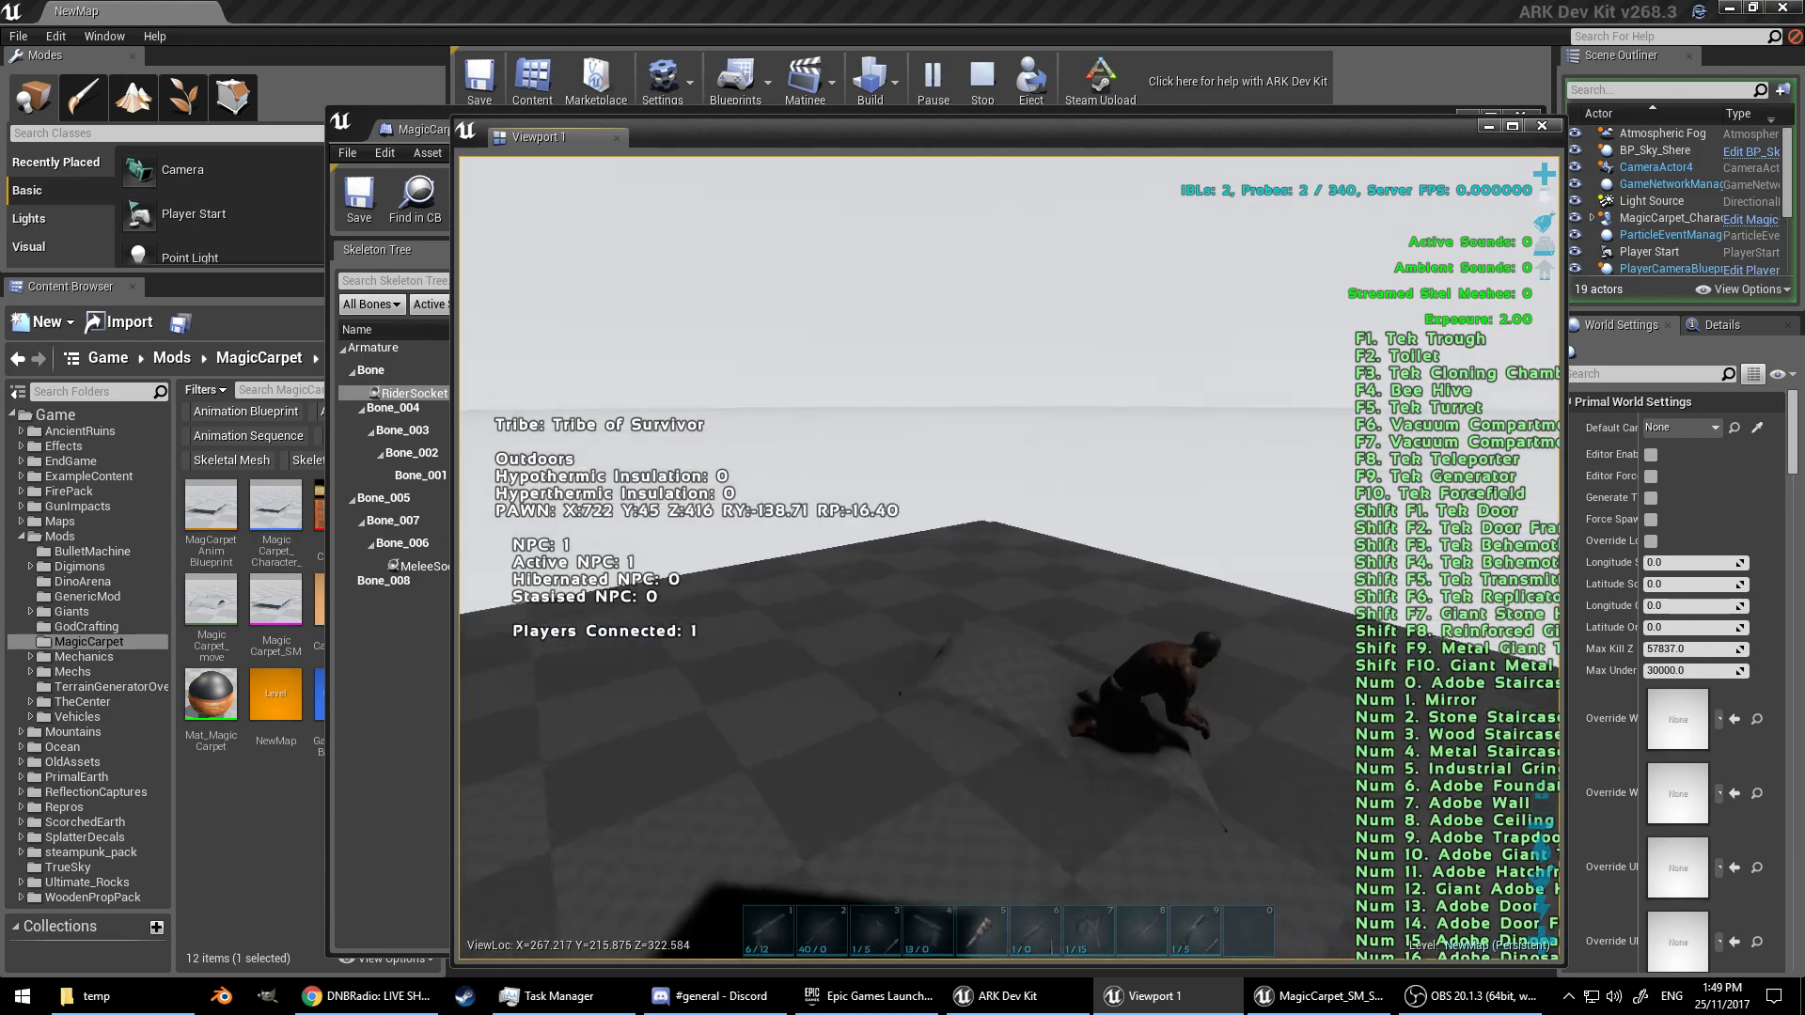
key(w)
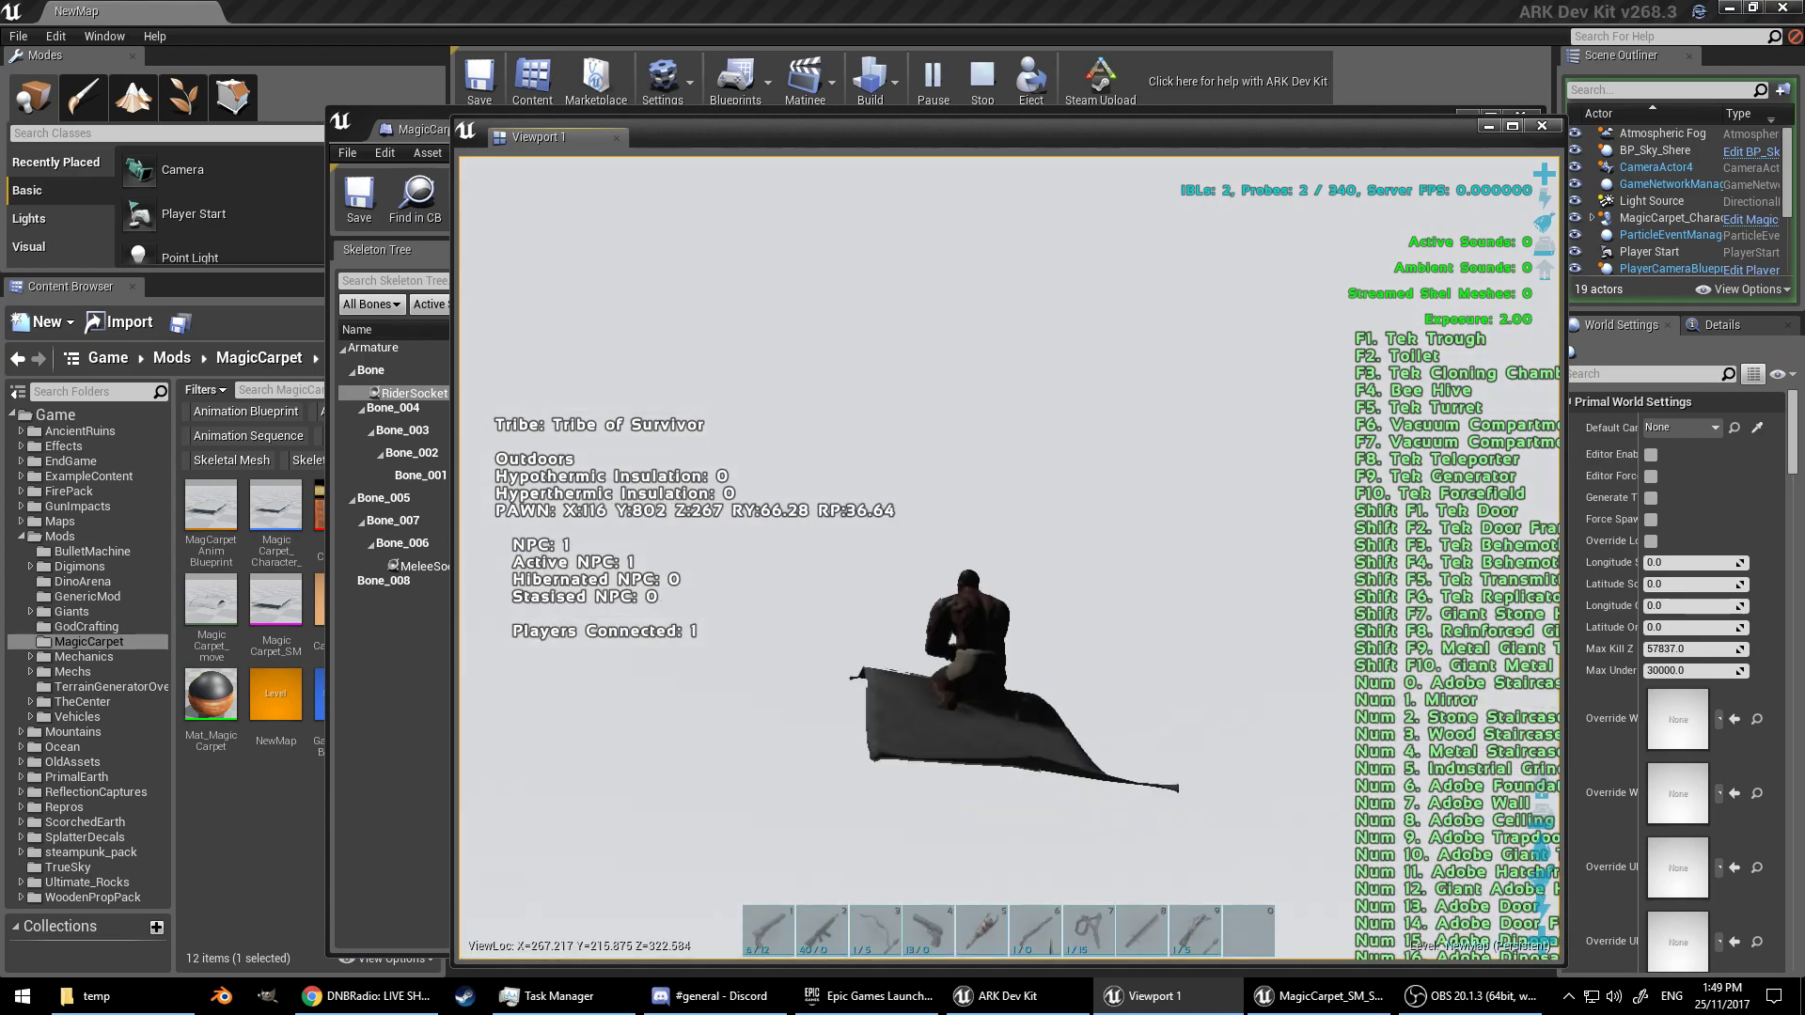
key(w)
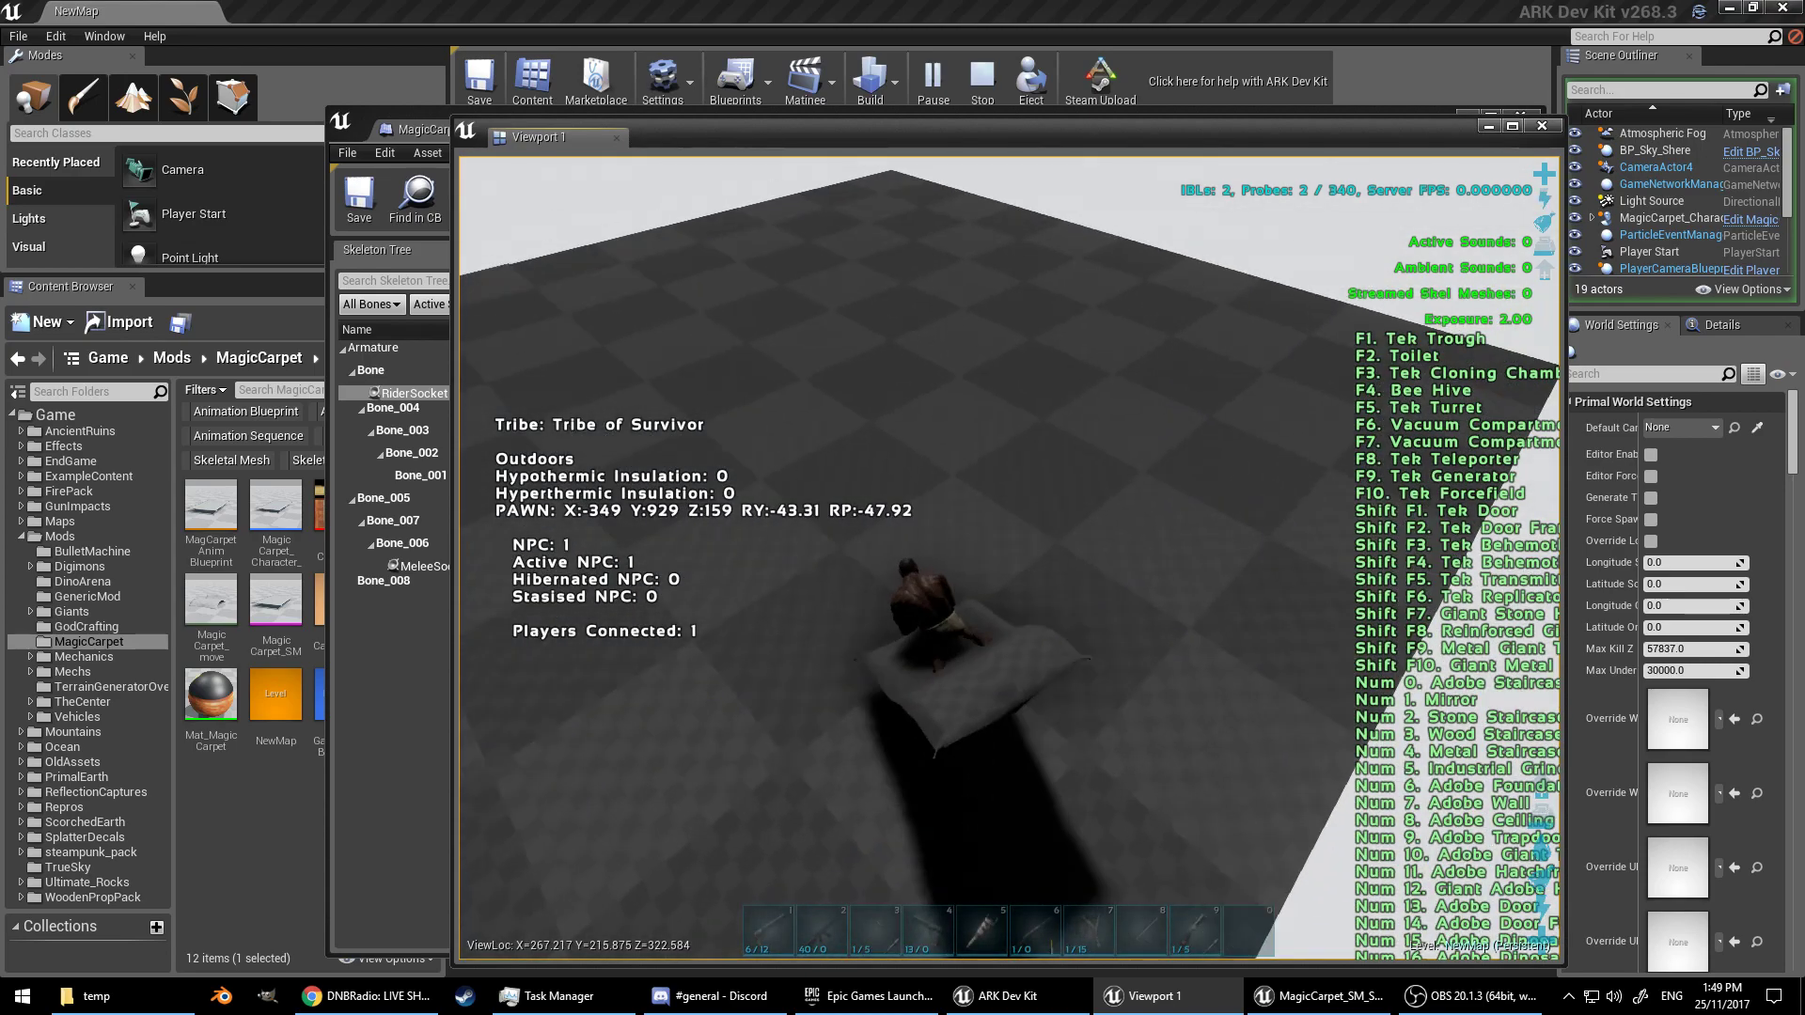
key(w)
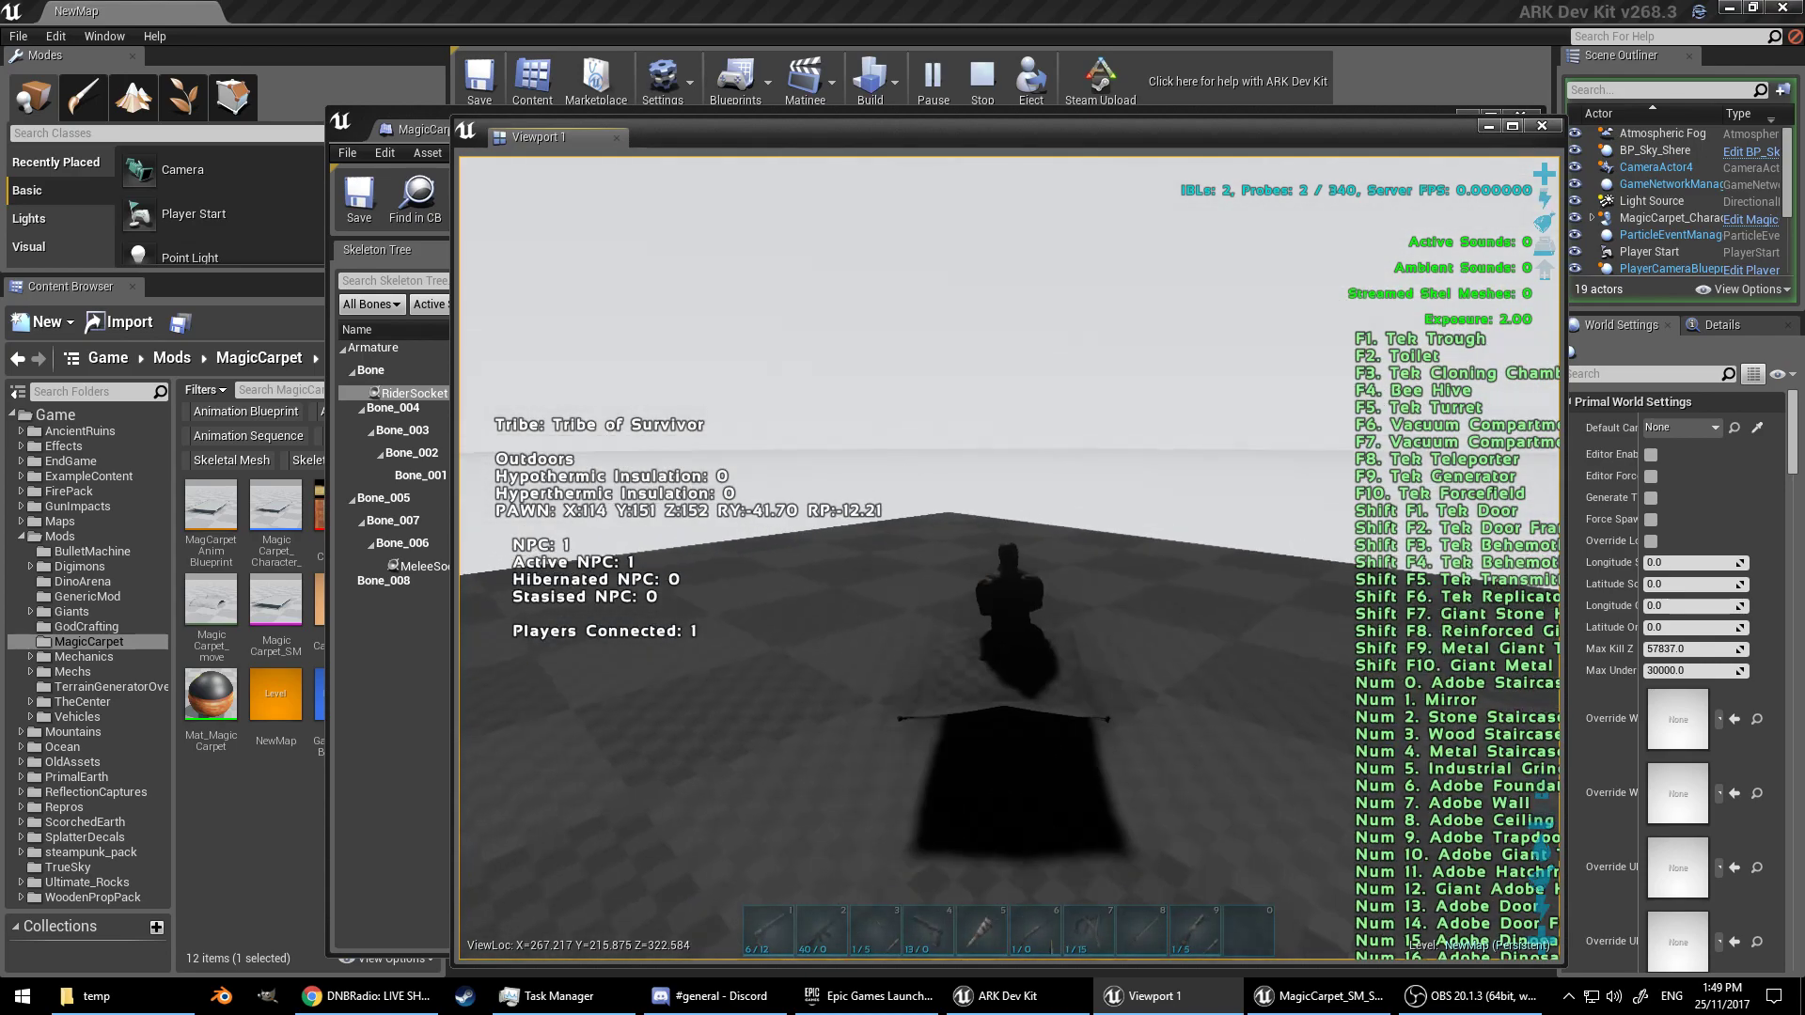
key(e)
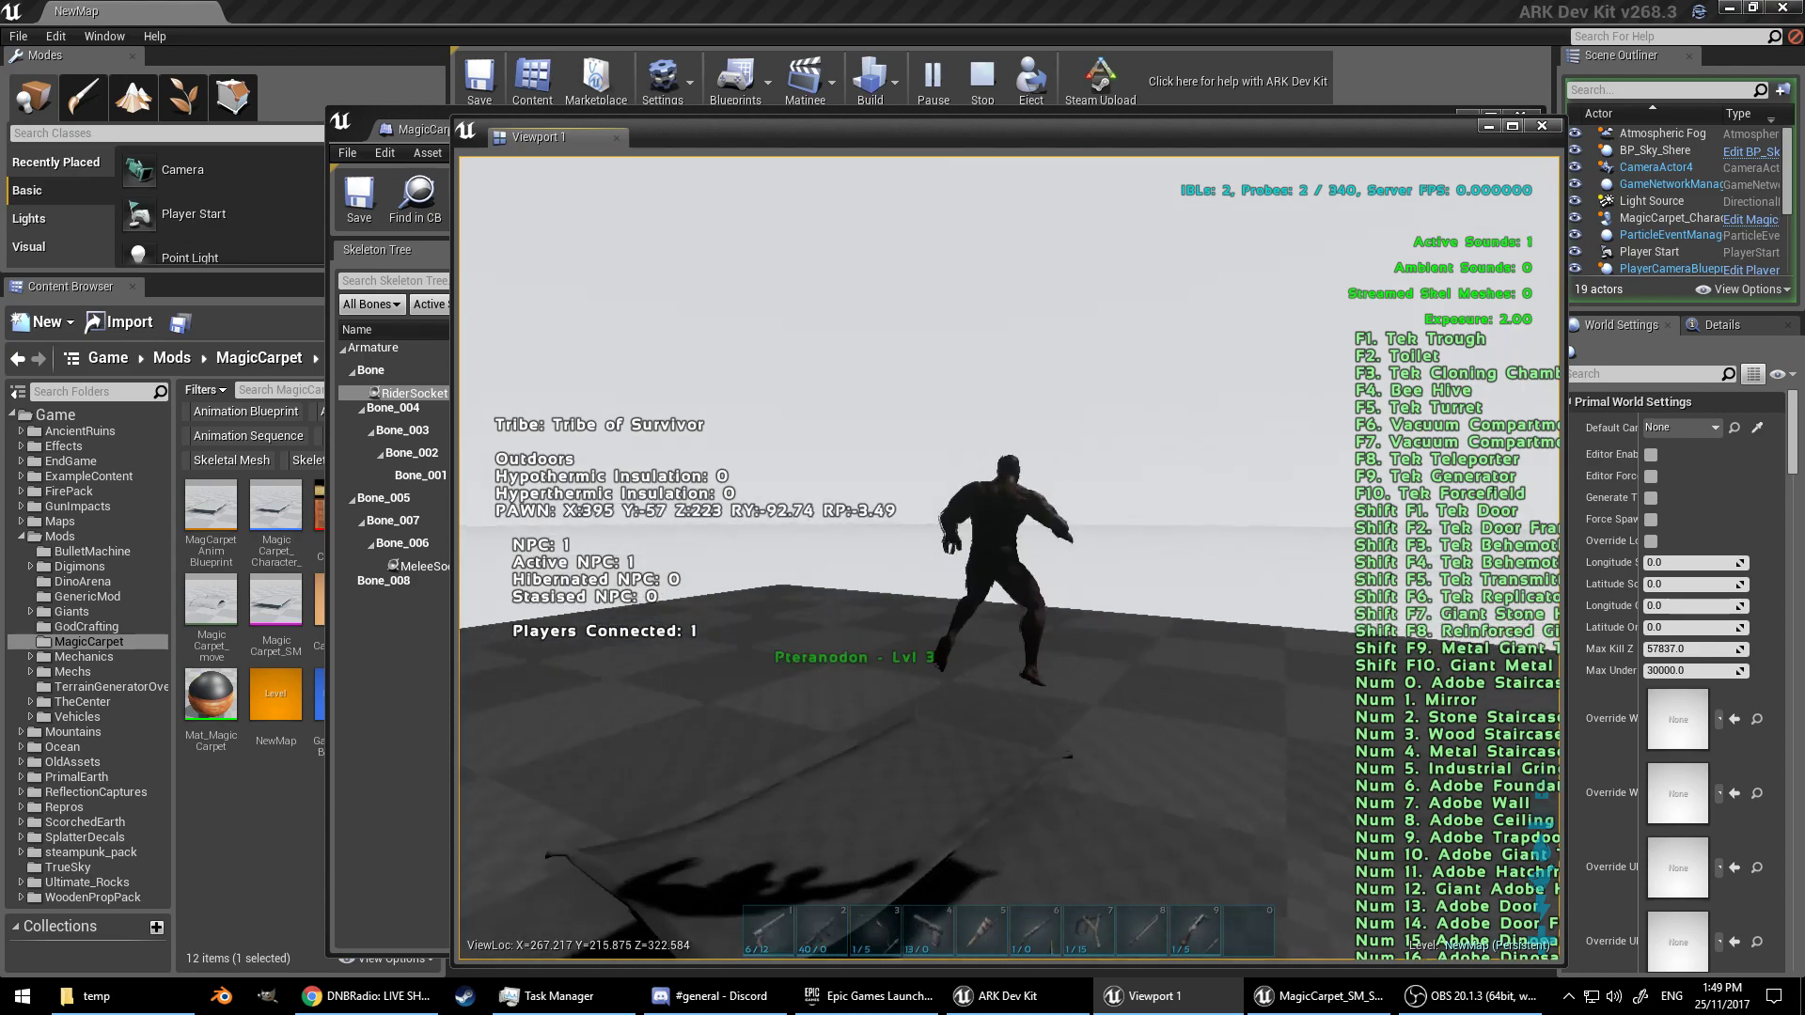
key(shift+F1)
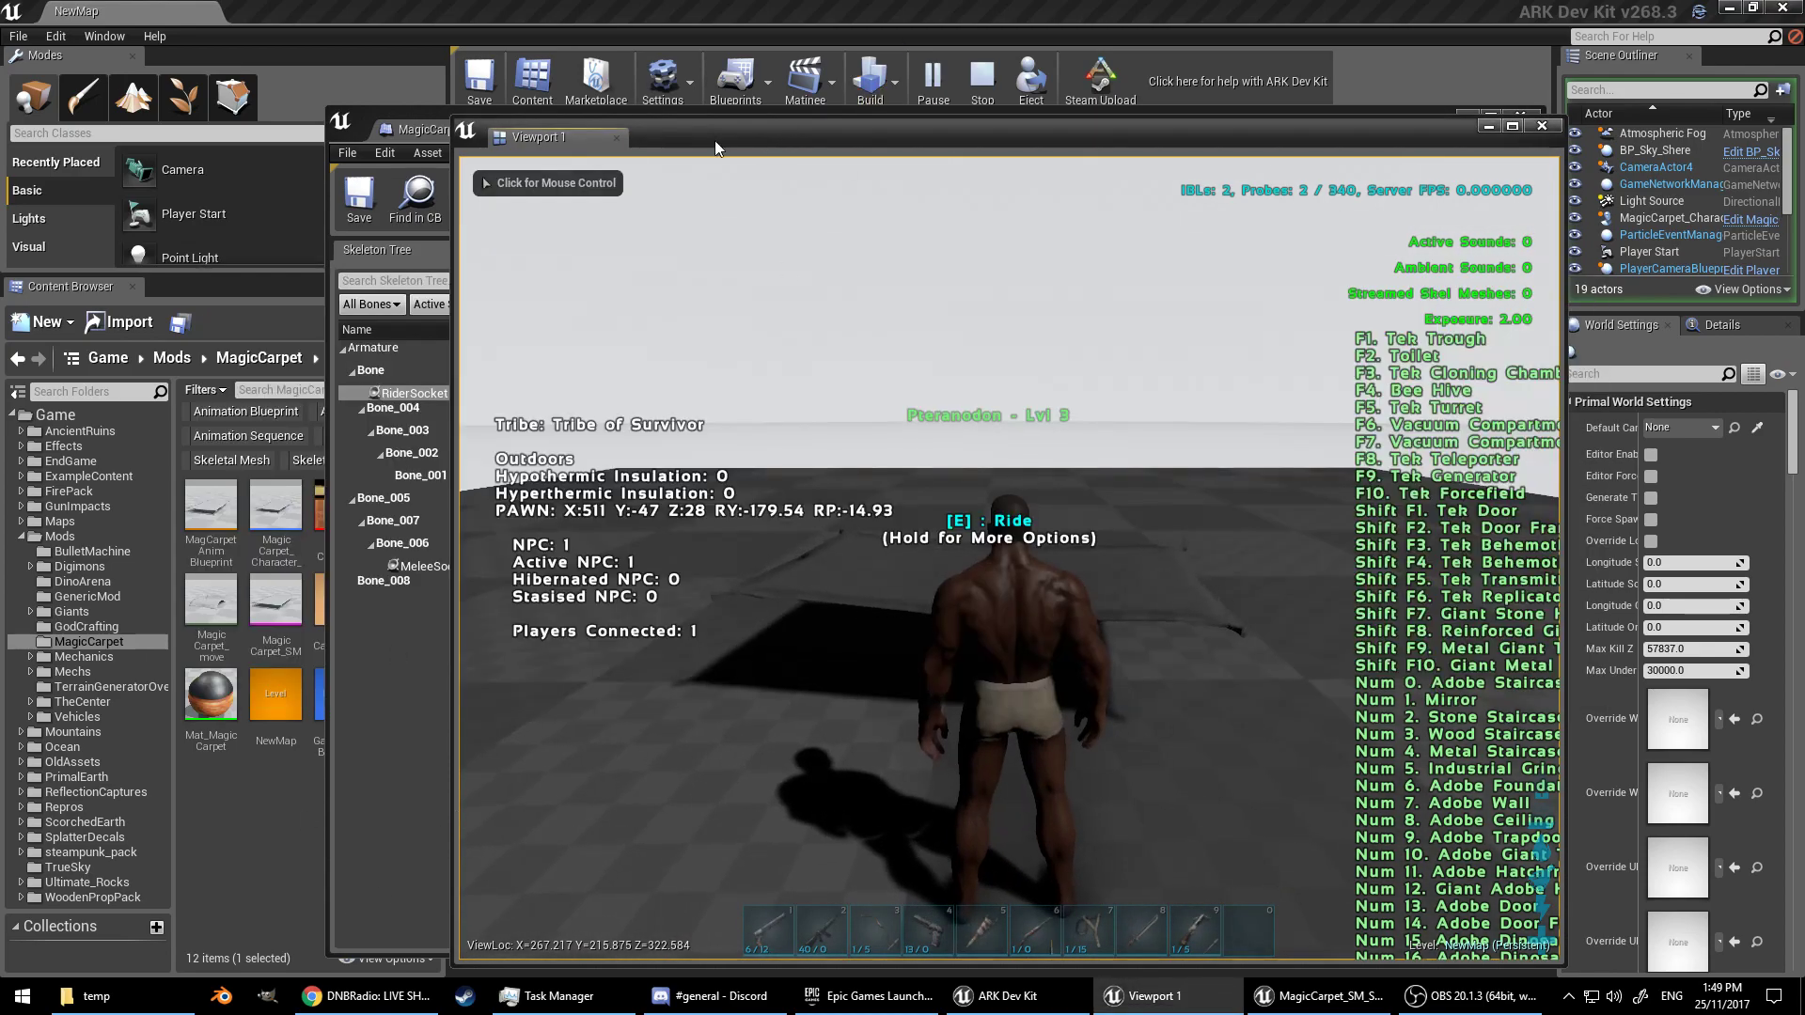
Step: Raise RiderSocket to a relative Z of about 1.305 and mount and fly the carpet in the running game to check it
click(382, 117)
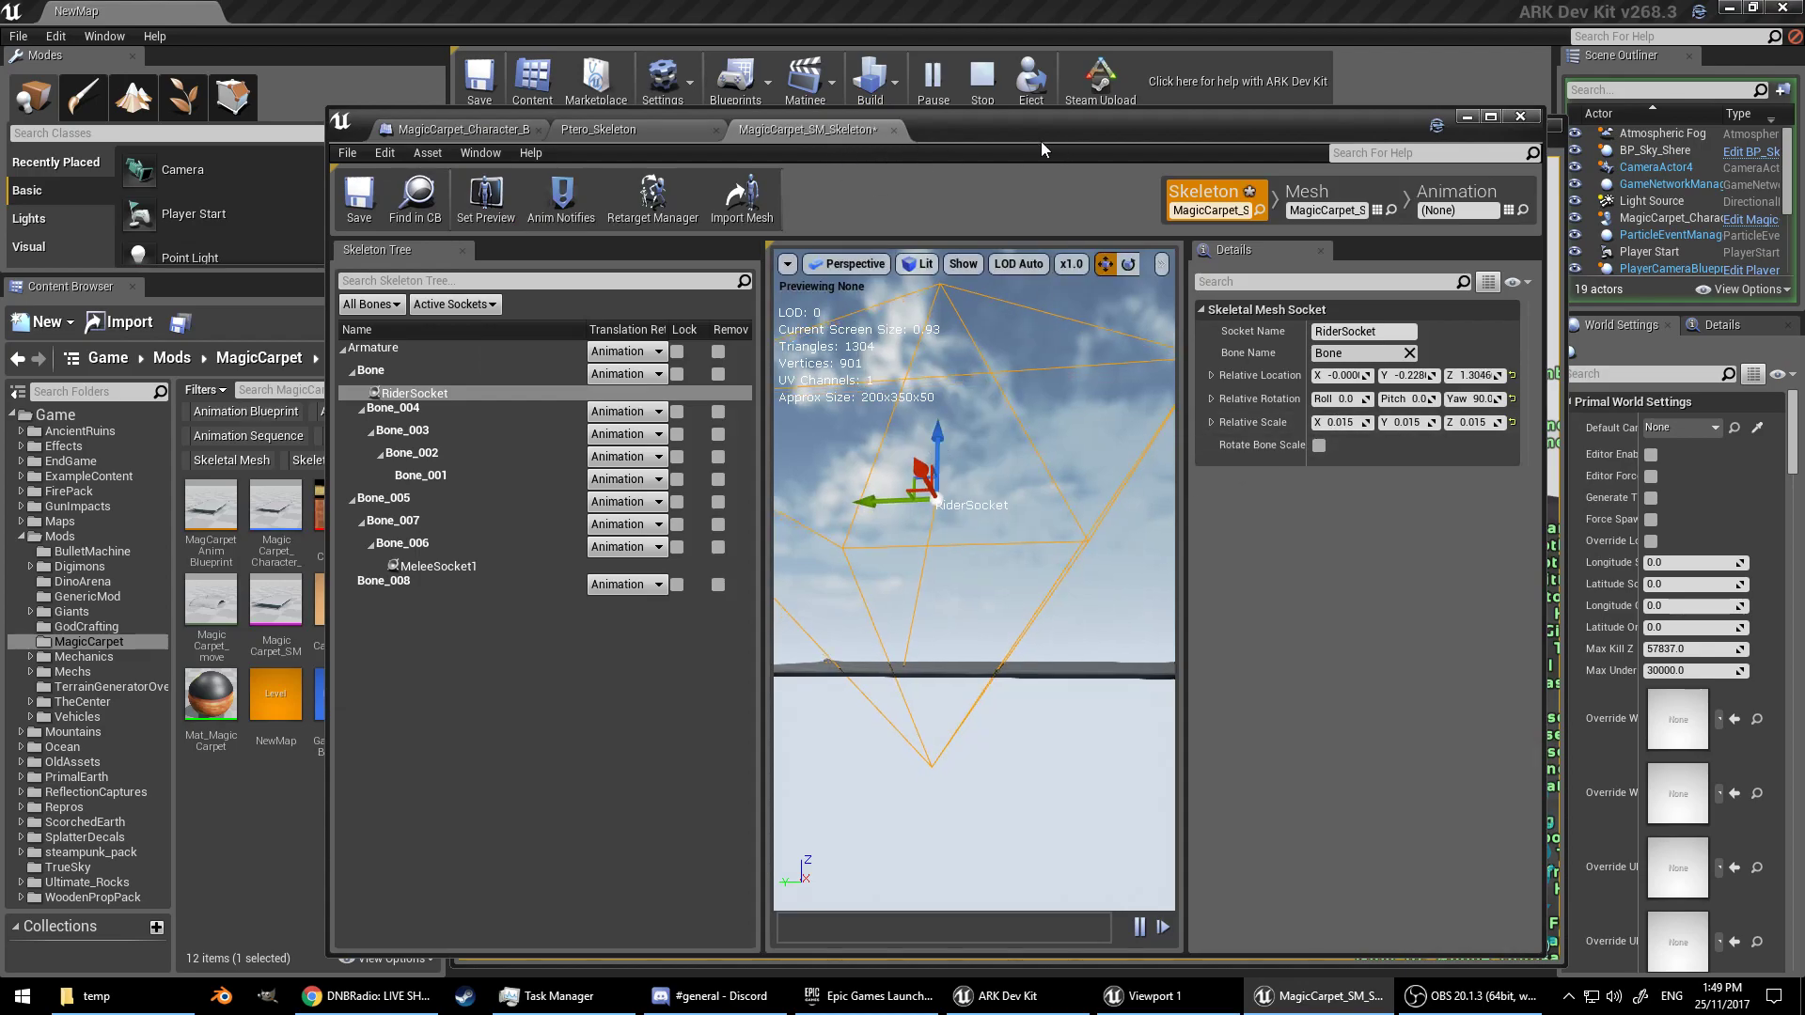
click(1144, 996)
click(1054, 656)
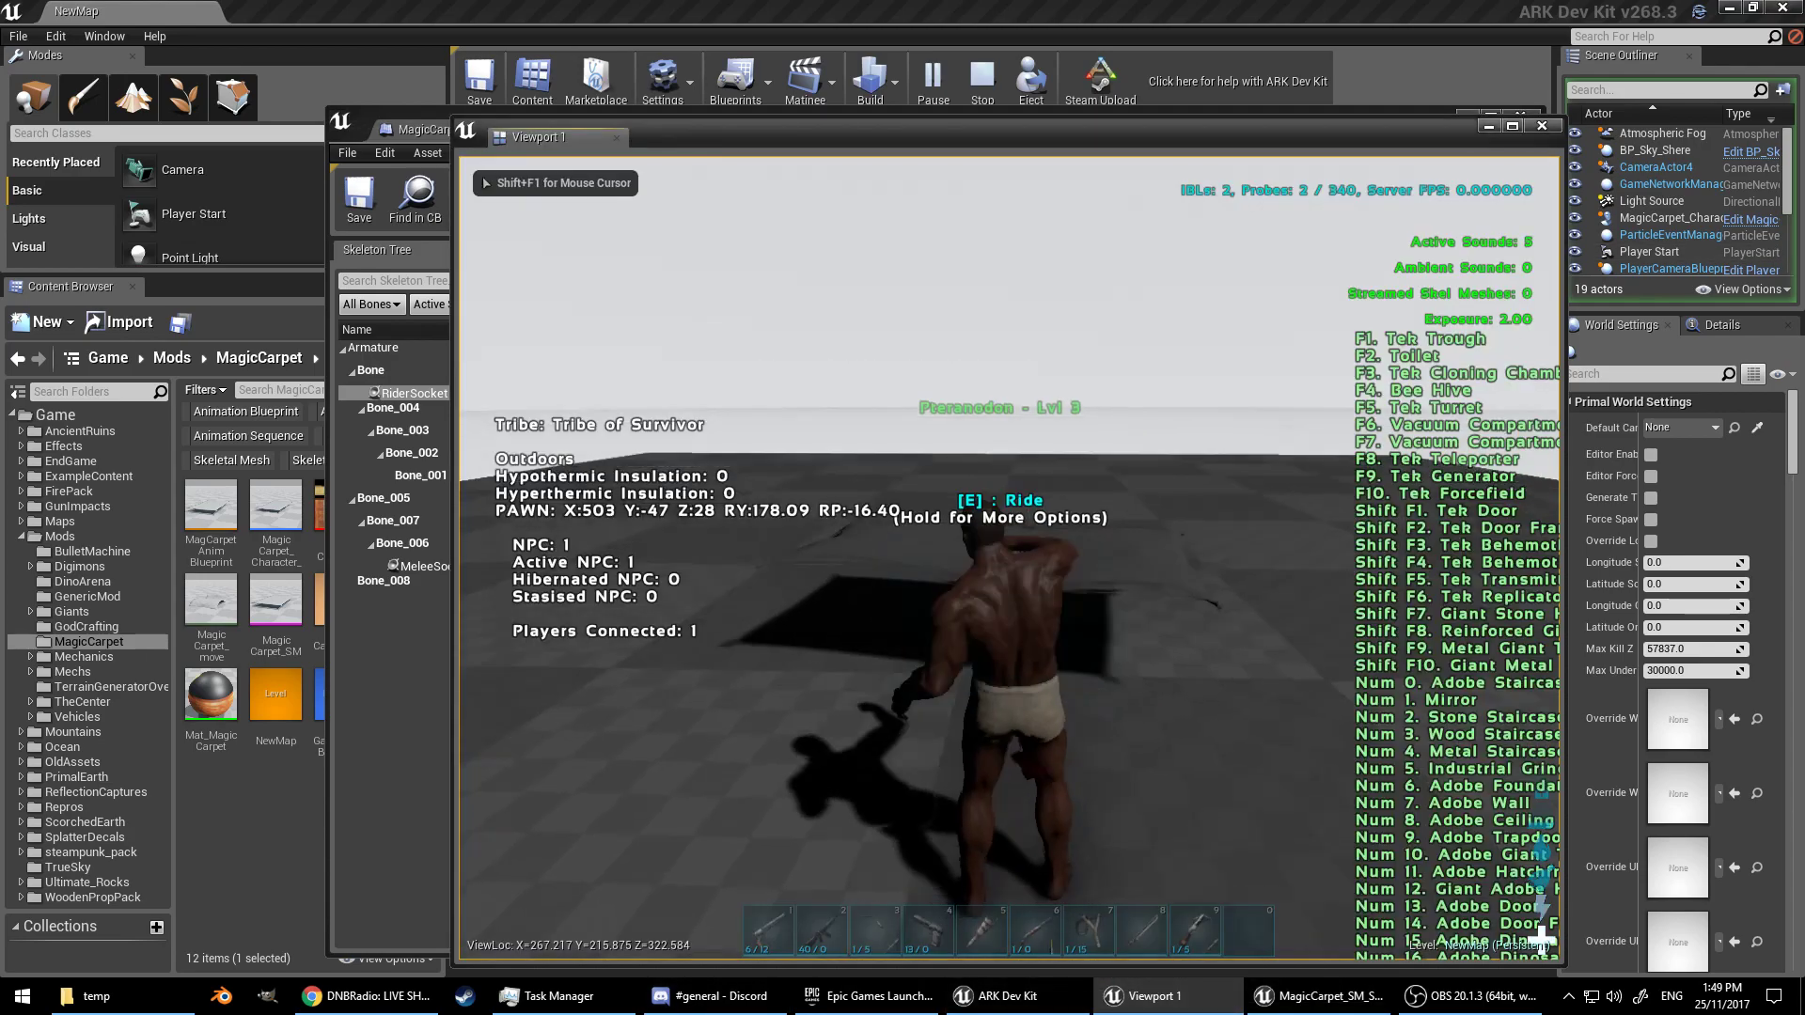
key(e)
key(space)
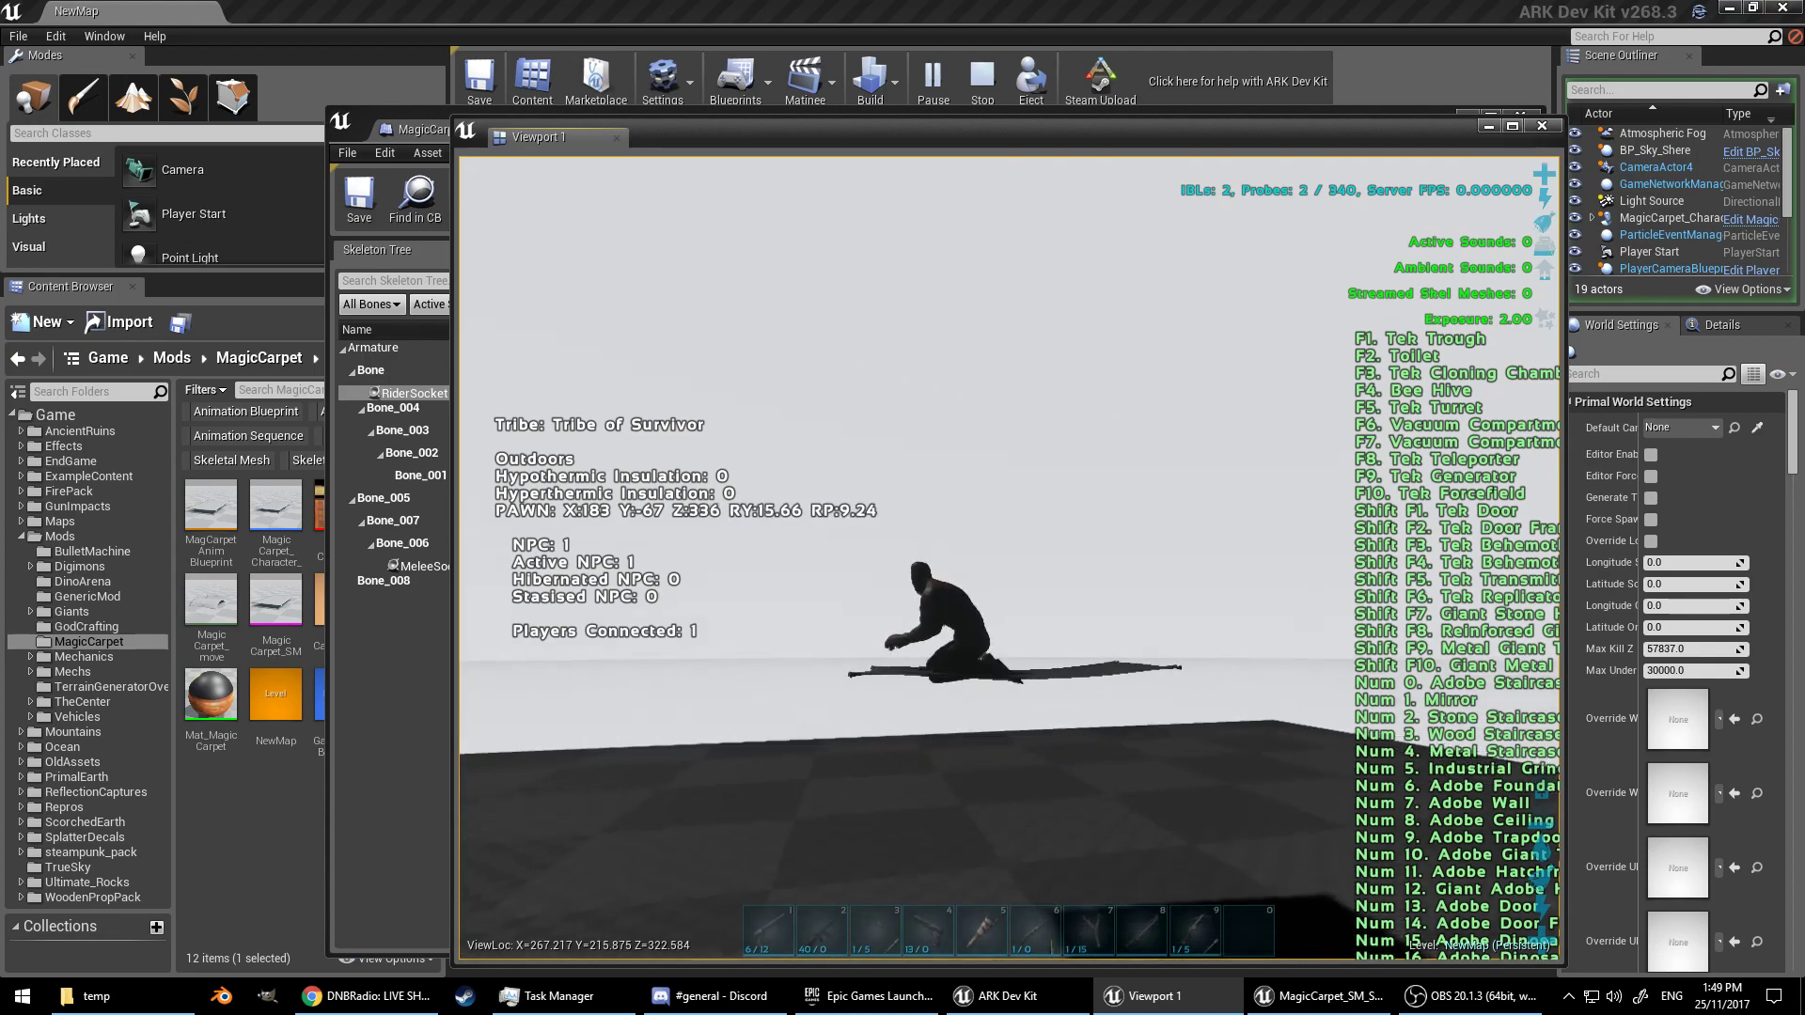
Step: Fly the carpet, then dismount and remount it several times in the running game to examine the rider's height, and release the mouse
key(w)
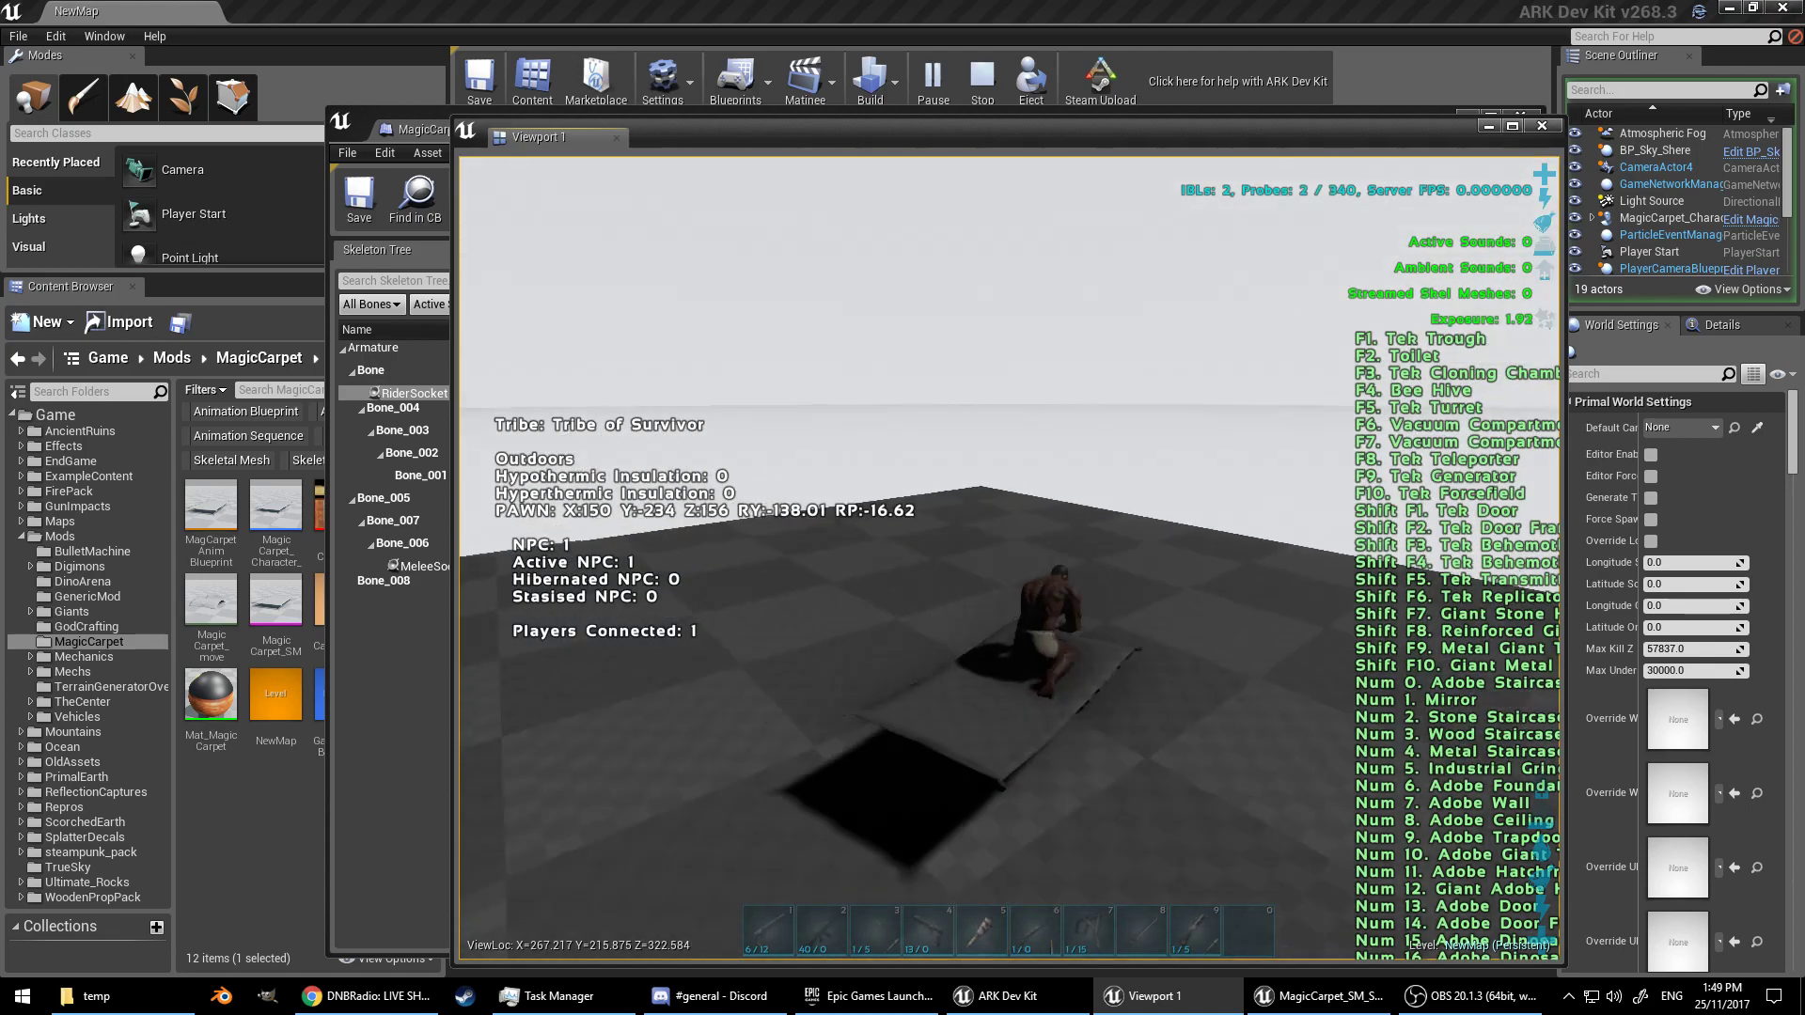
key(e)
key(w)
key(e)
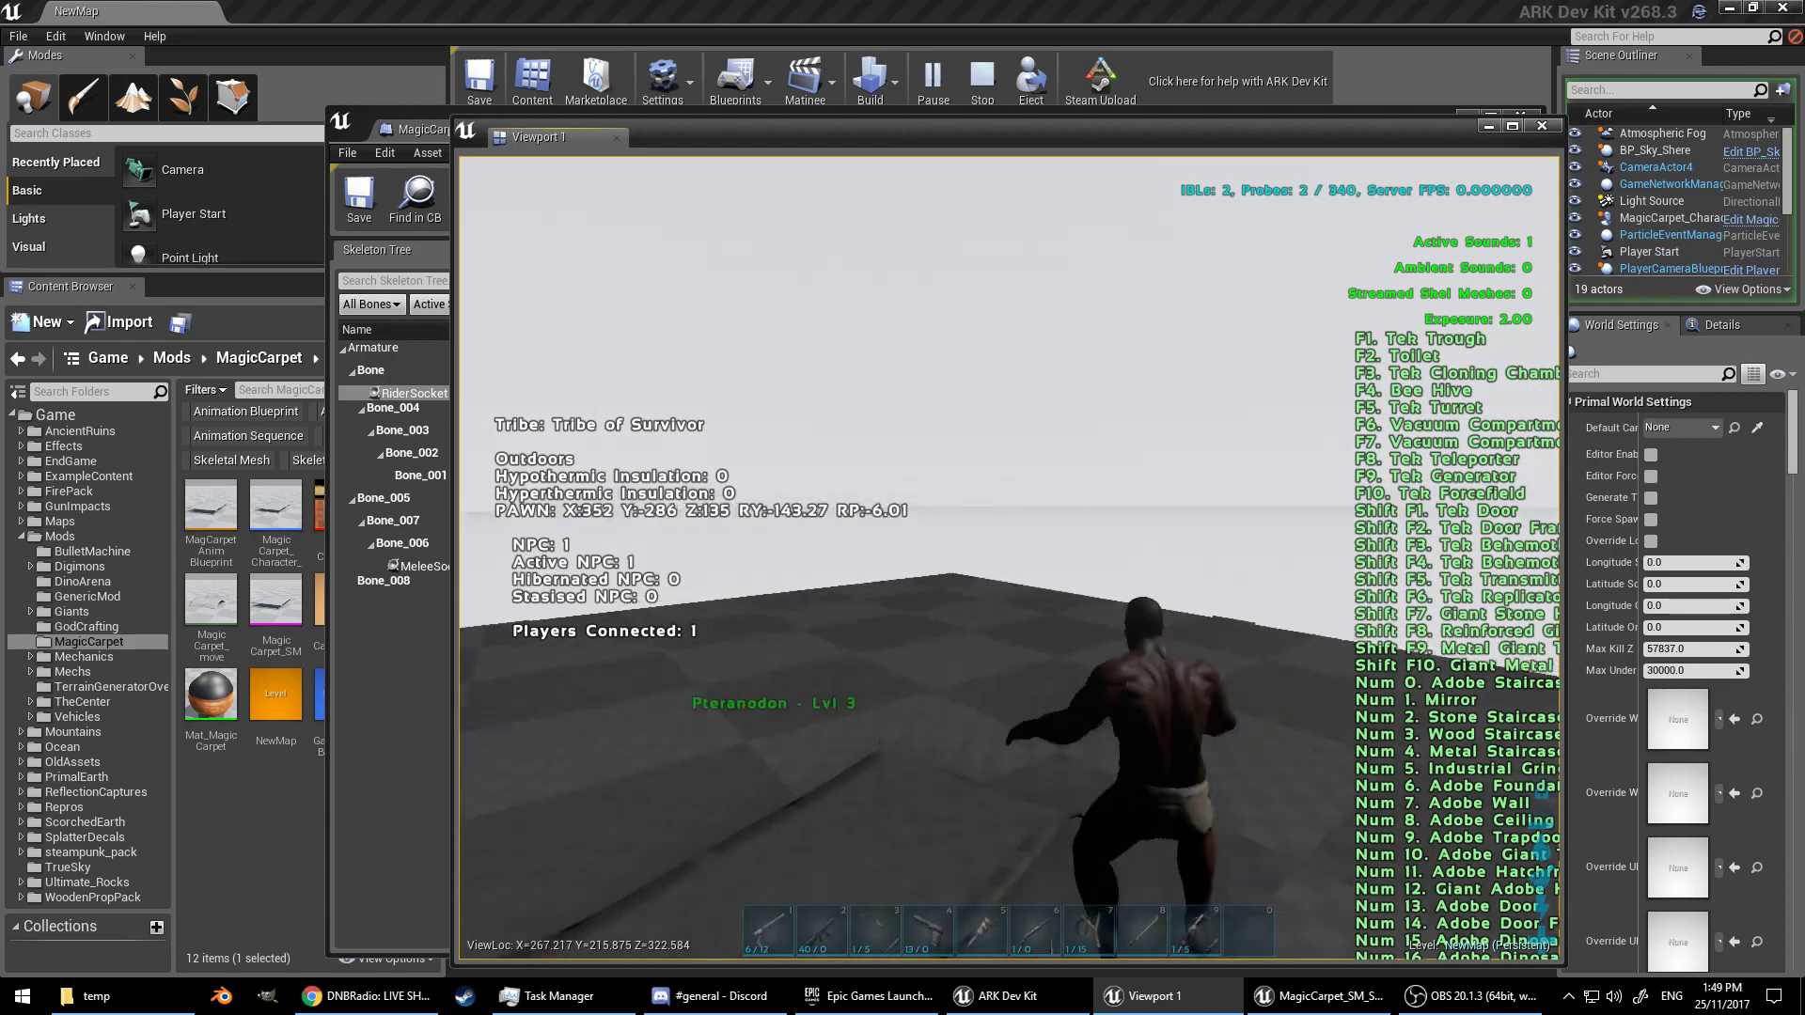
key(e)
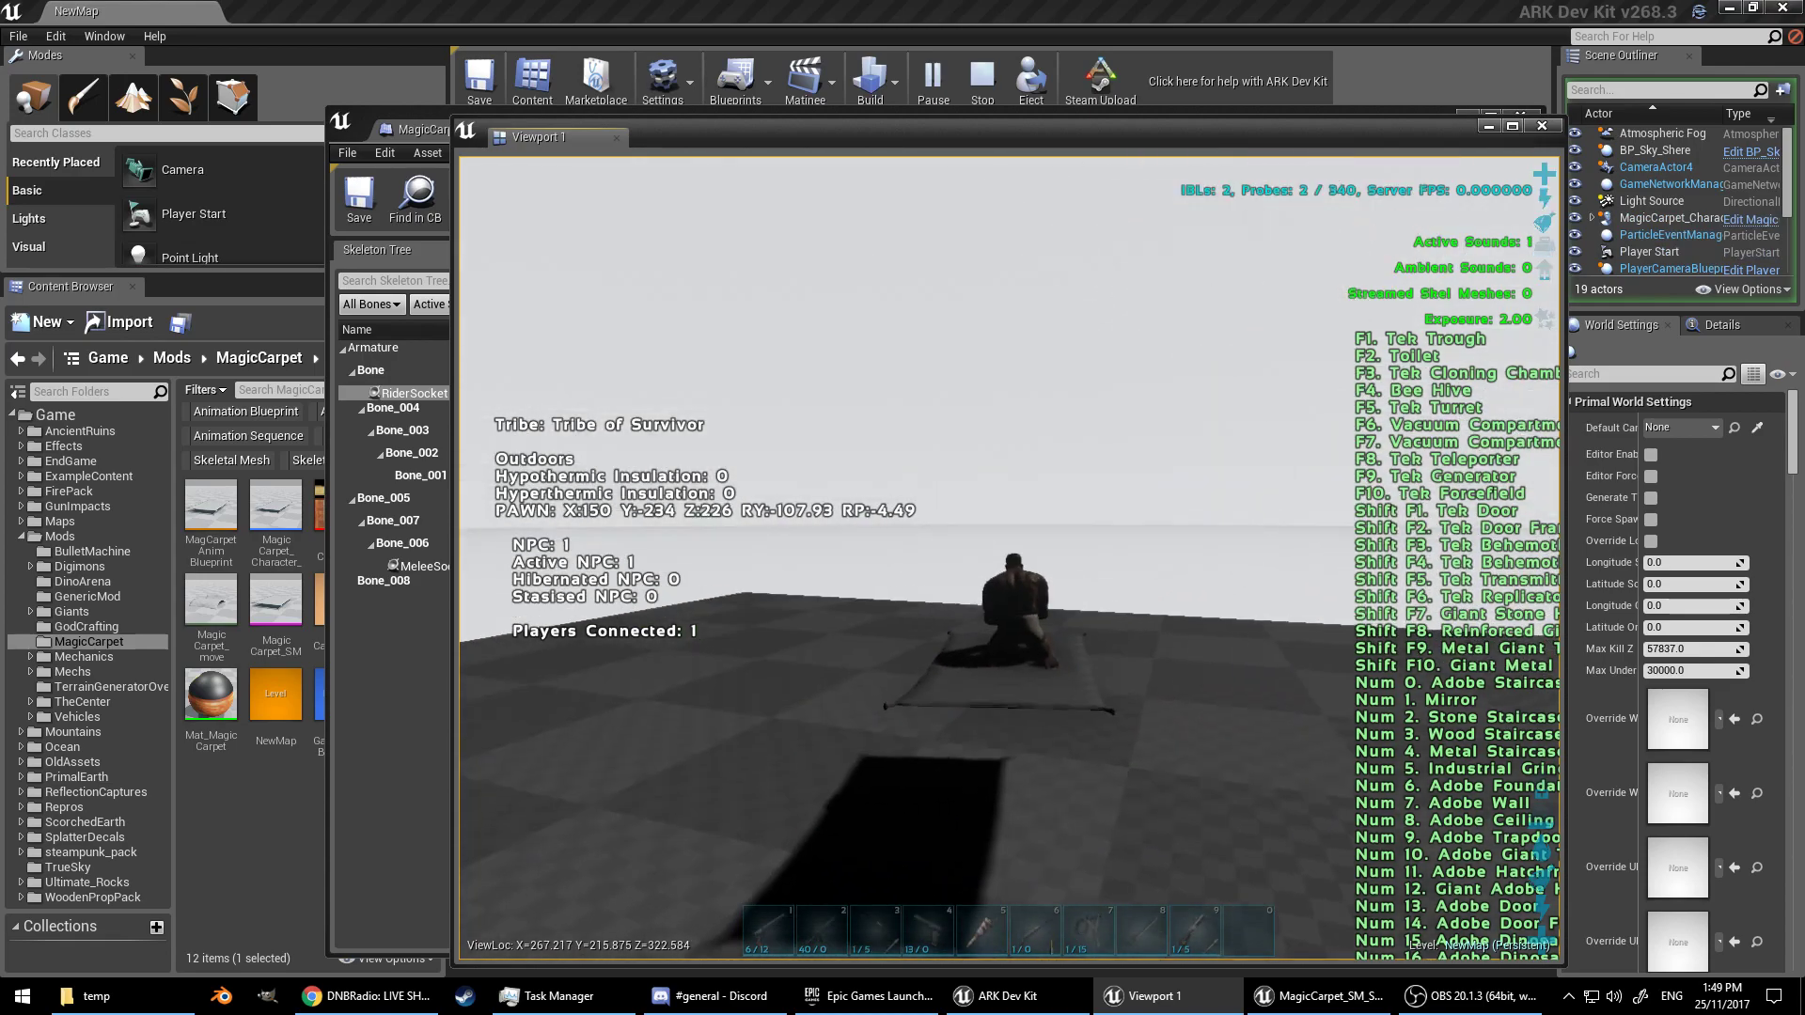
key(e)
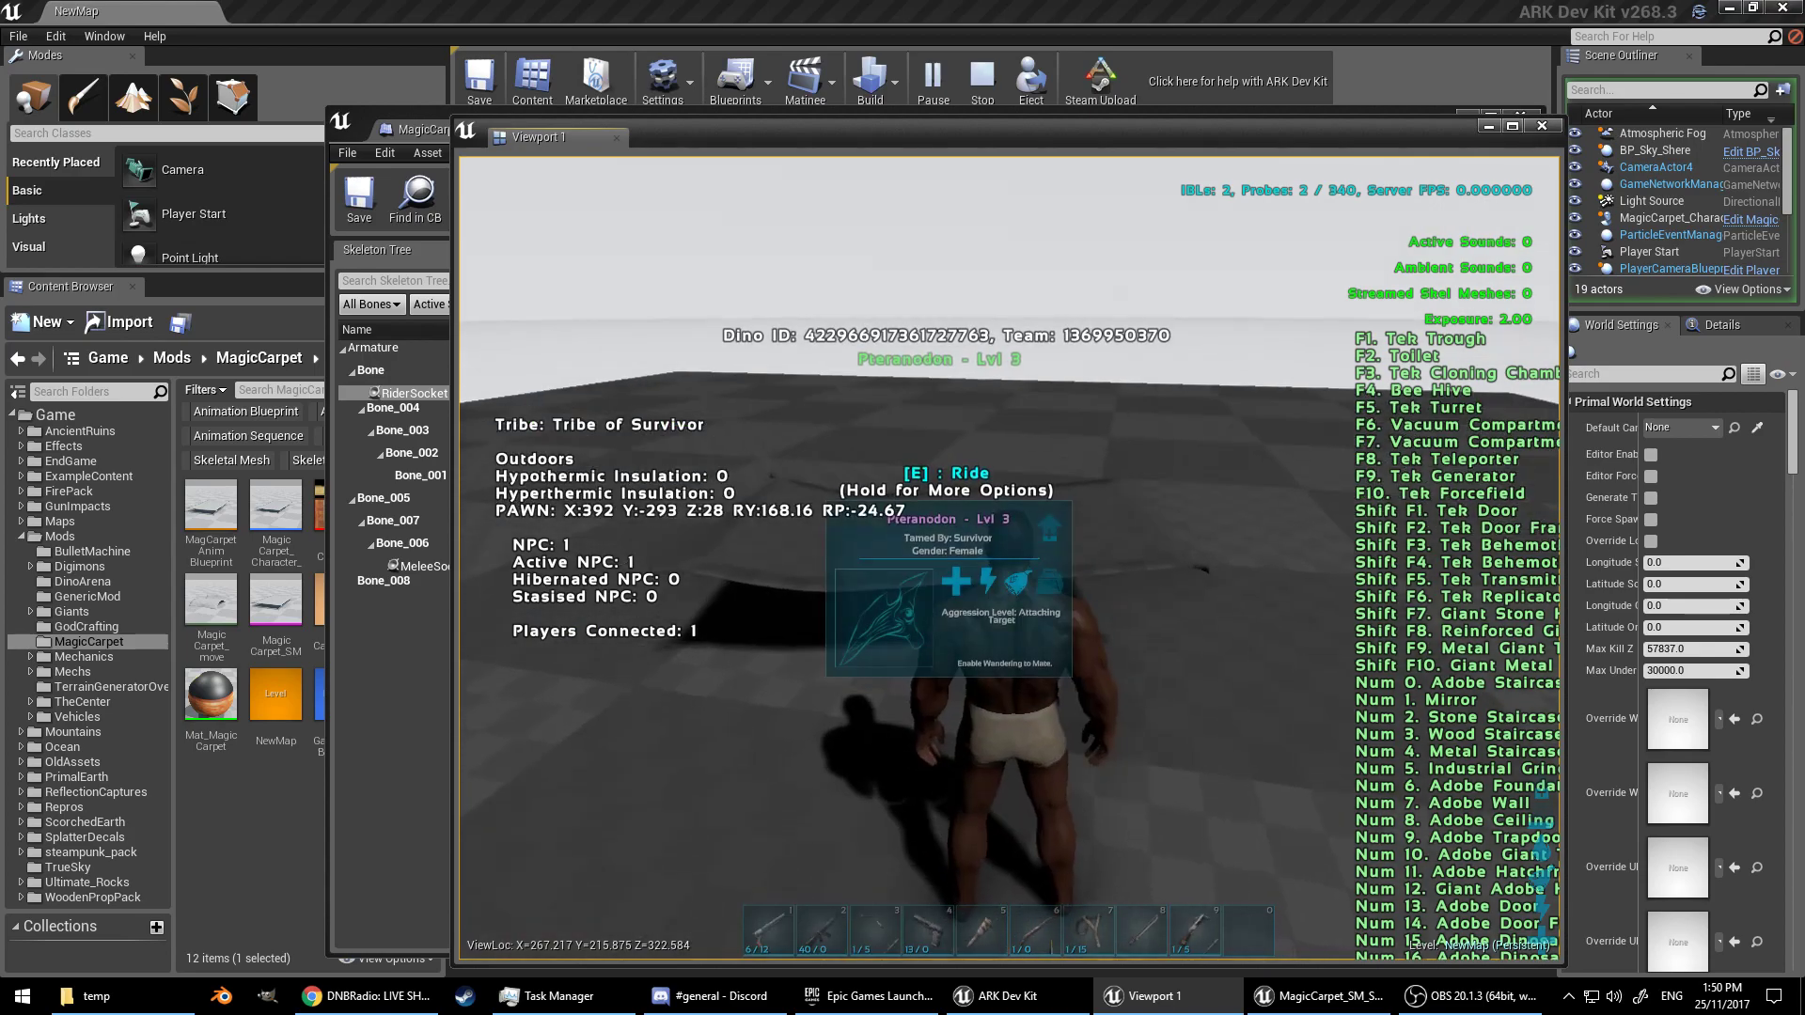
key(e)
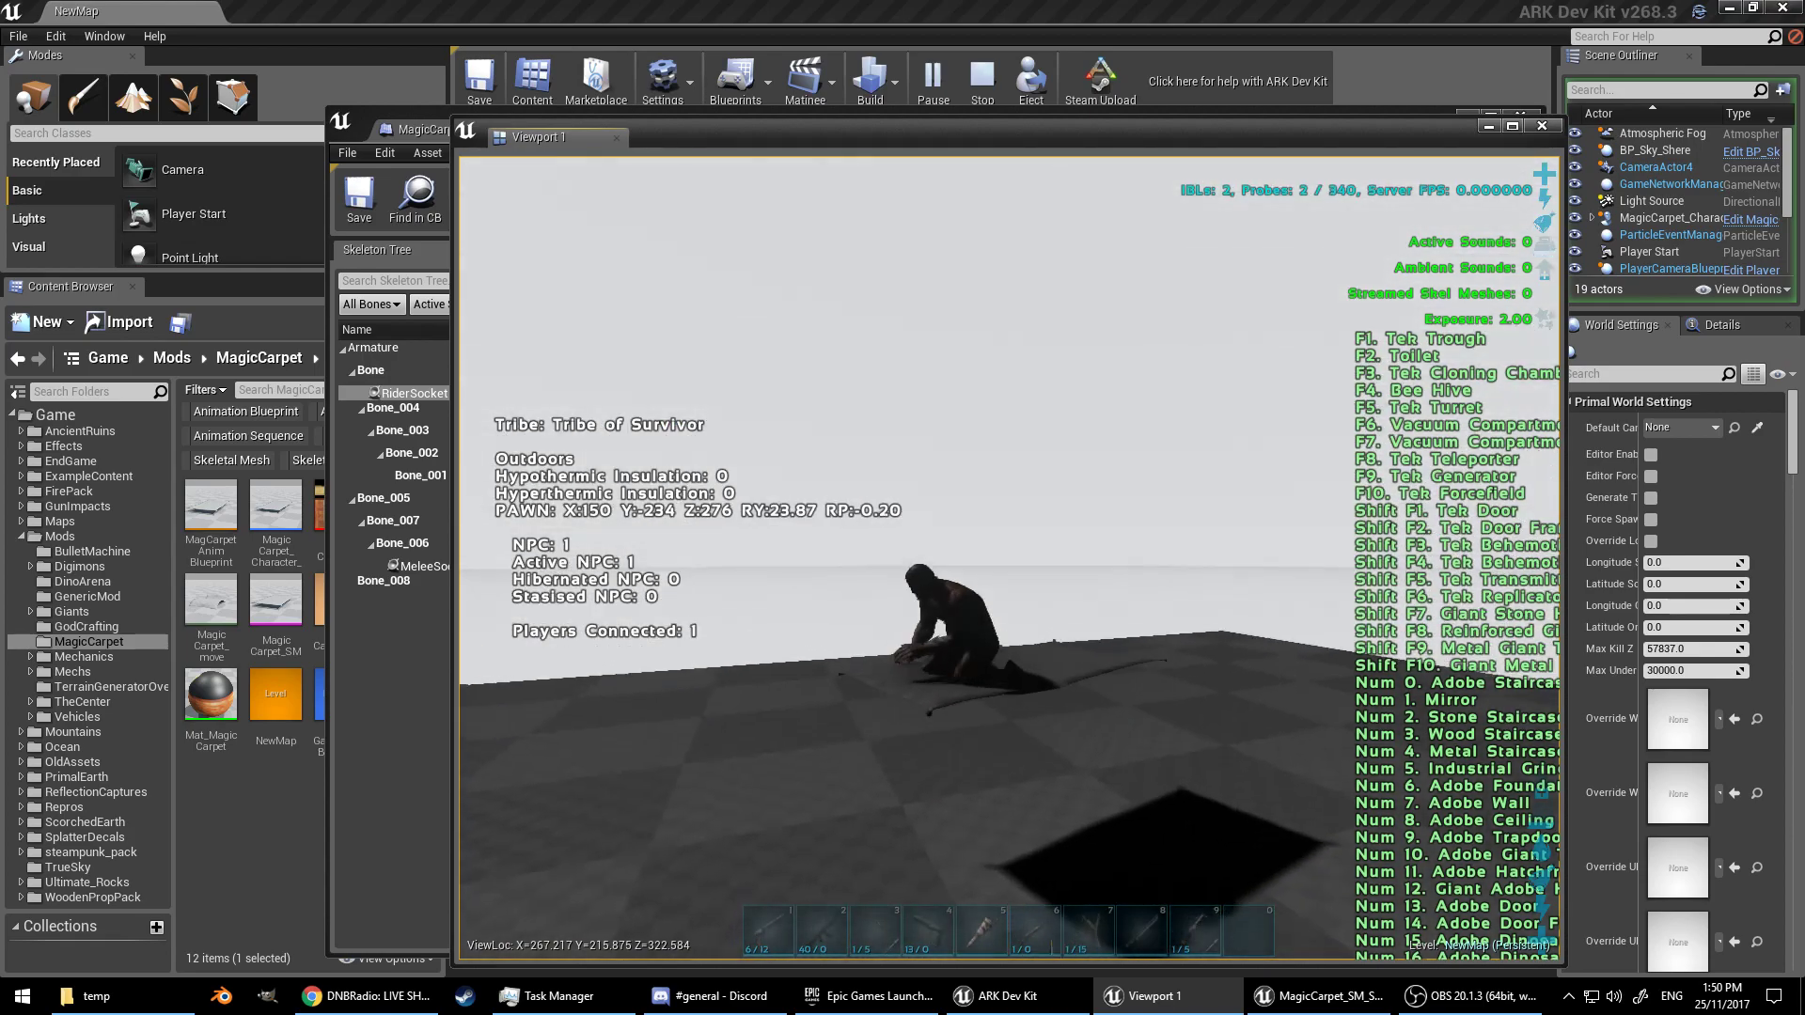
key(e)
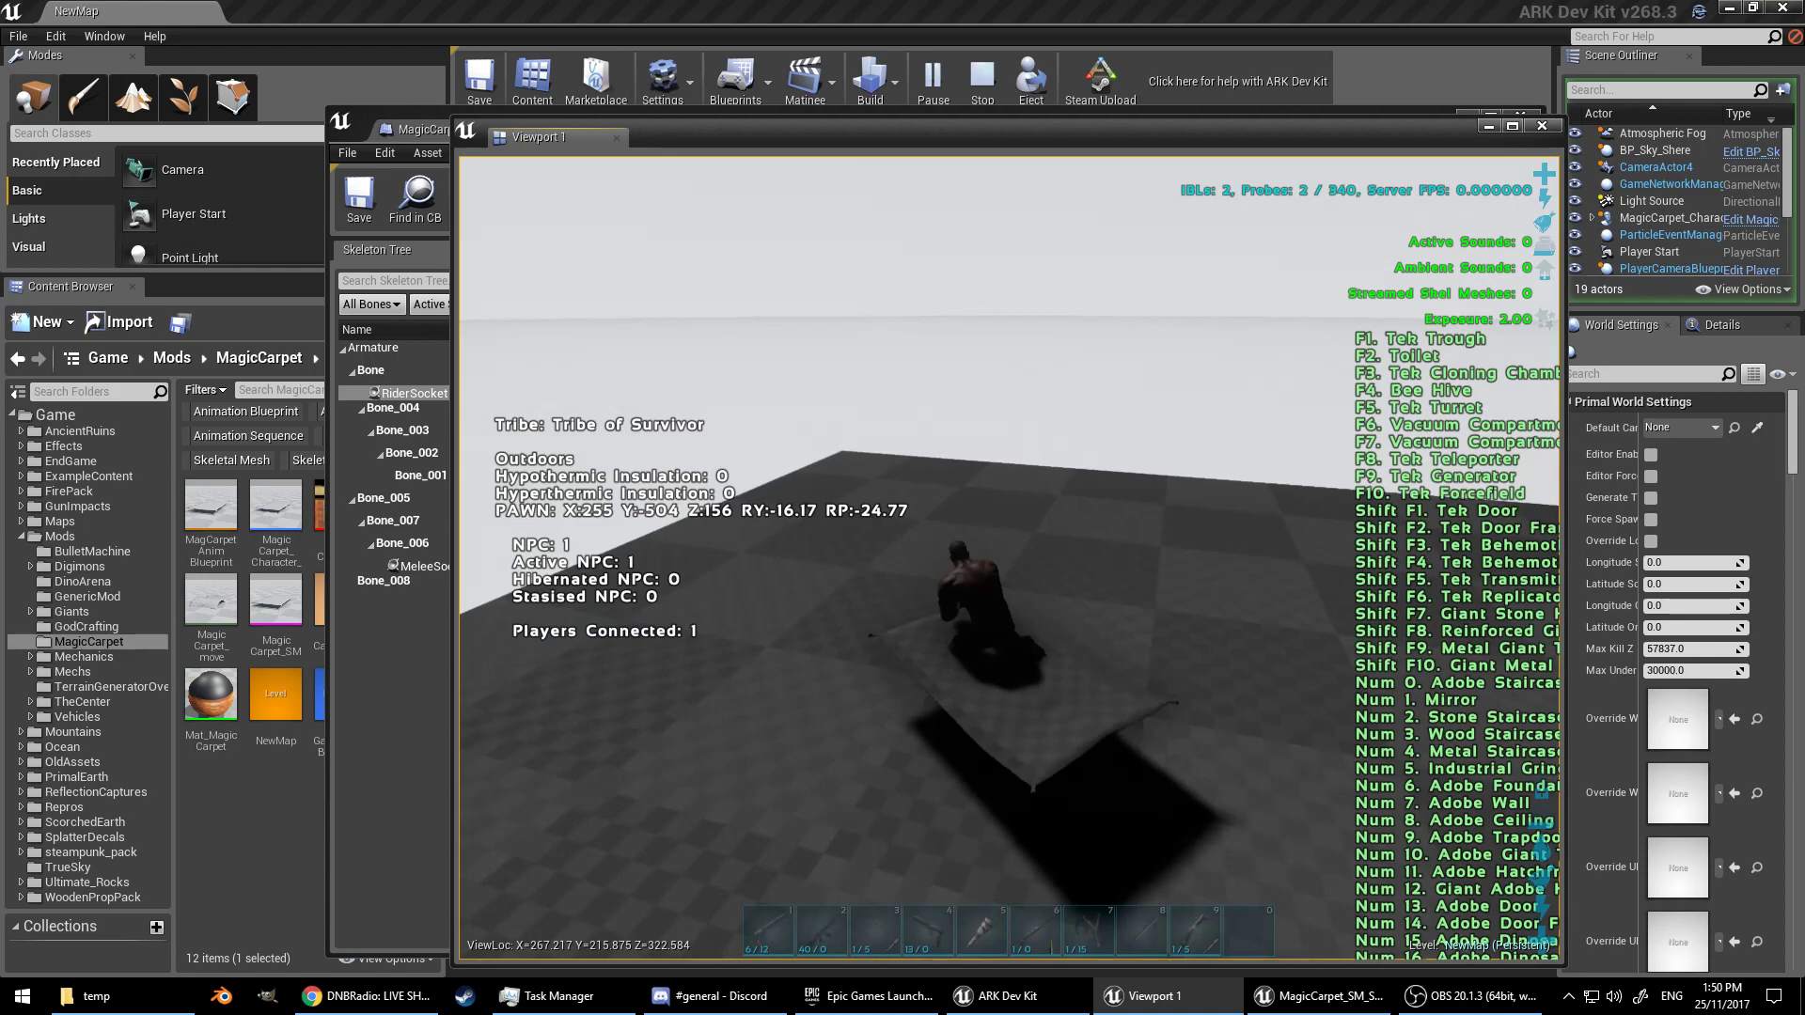
key(shift+F1)
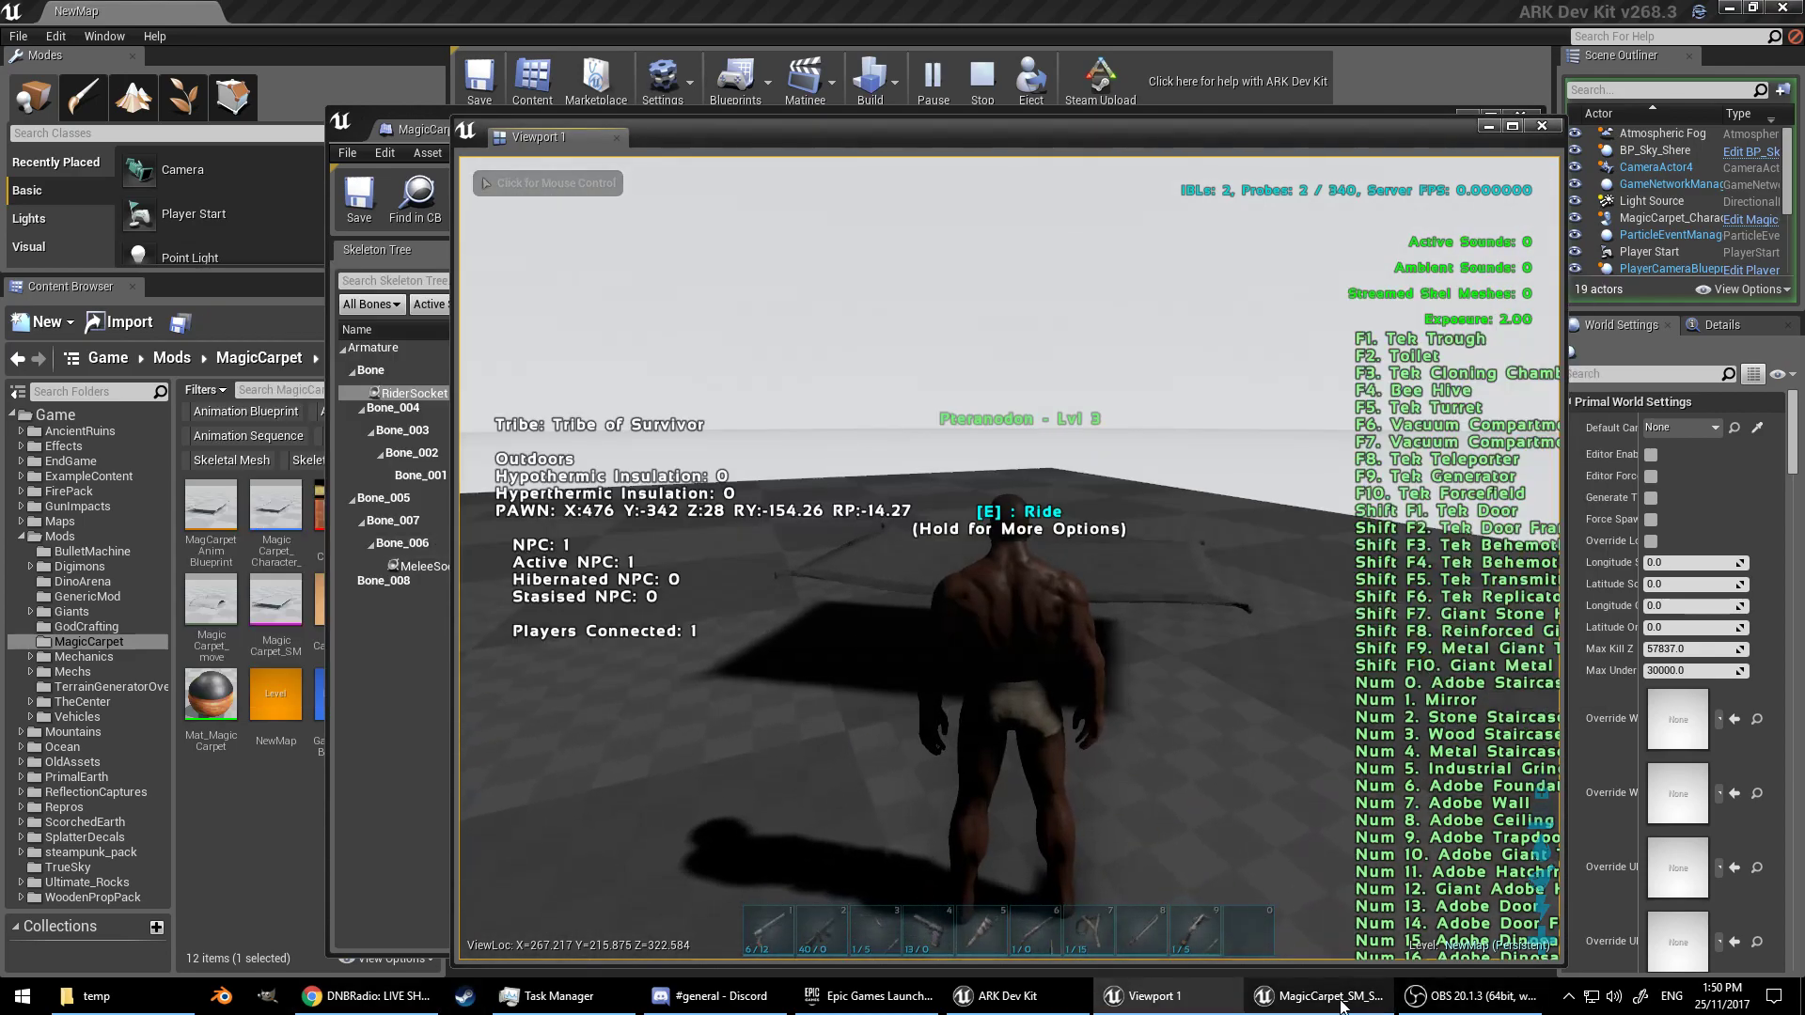
Step: Raise RiderSocket to a relative Z of about 1.35 and save the magic carpet skeleton
click(362, 127)
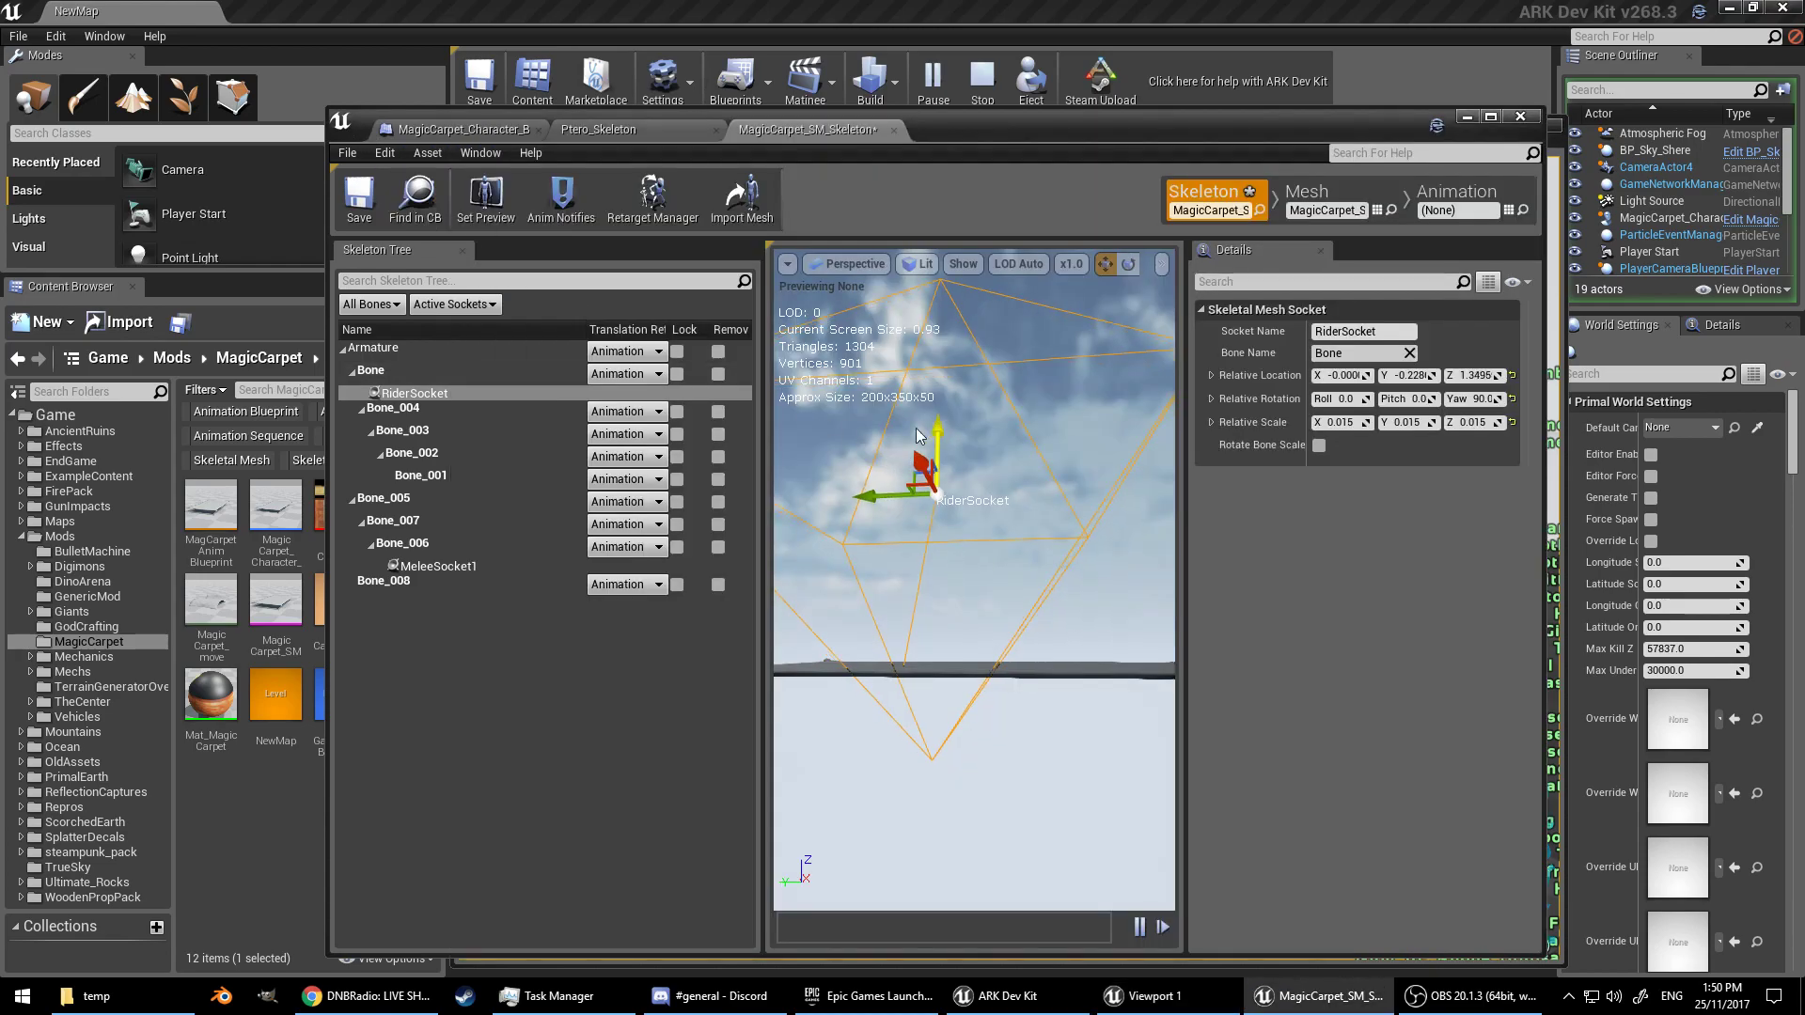
click(358, 218)
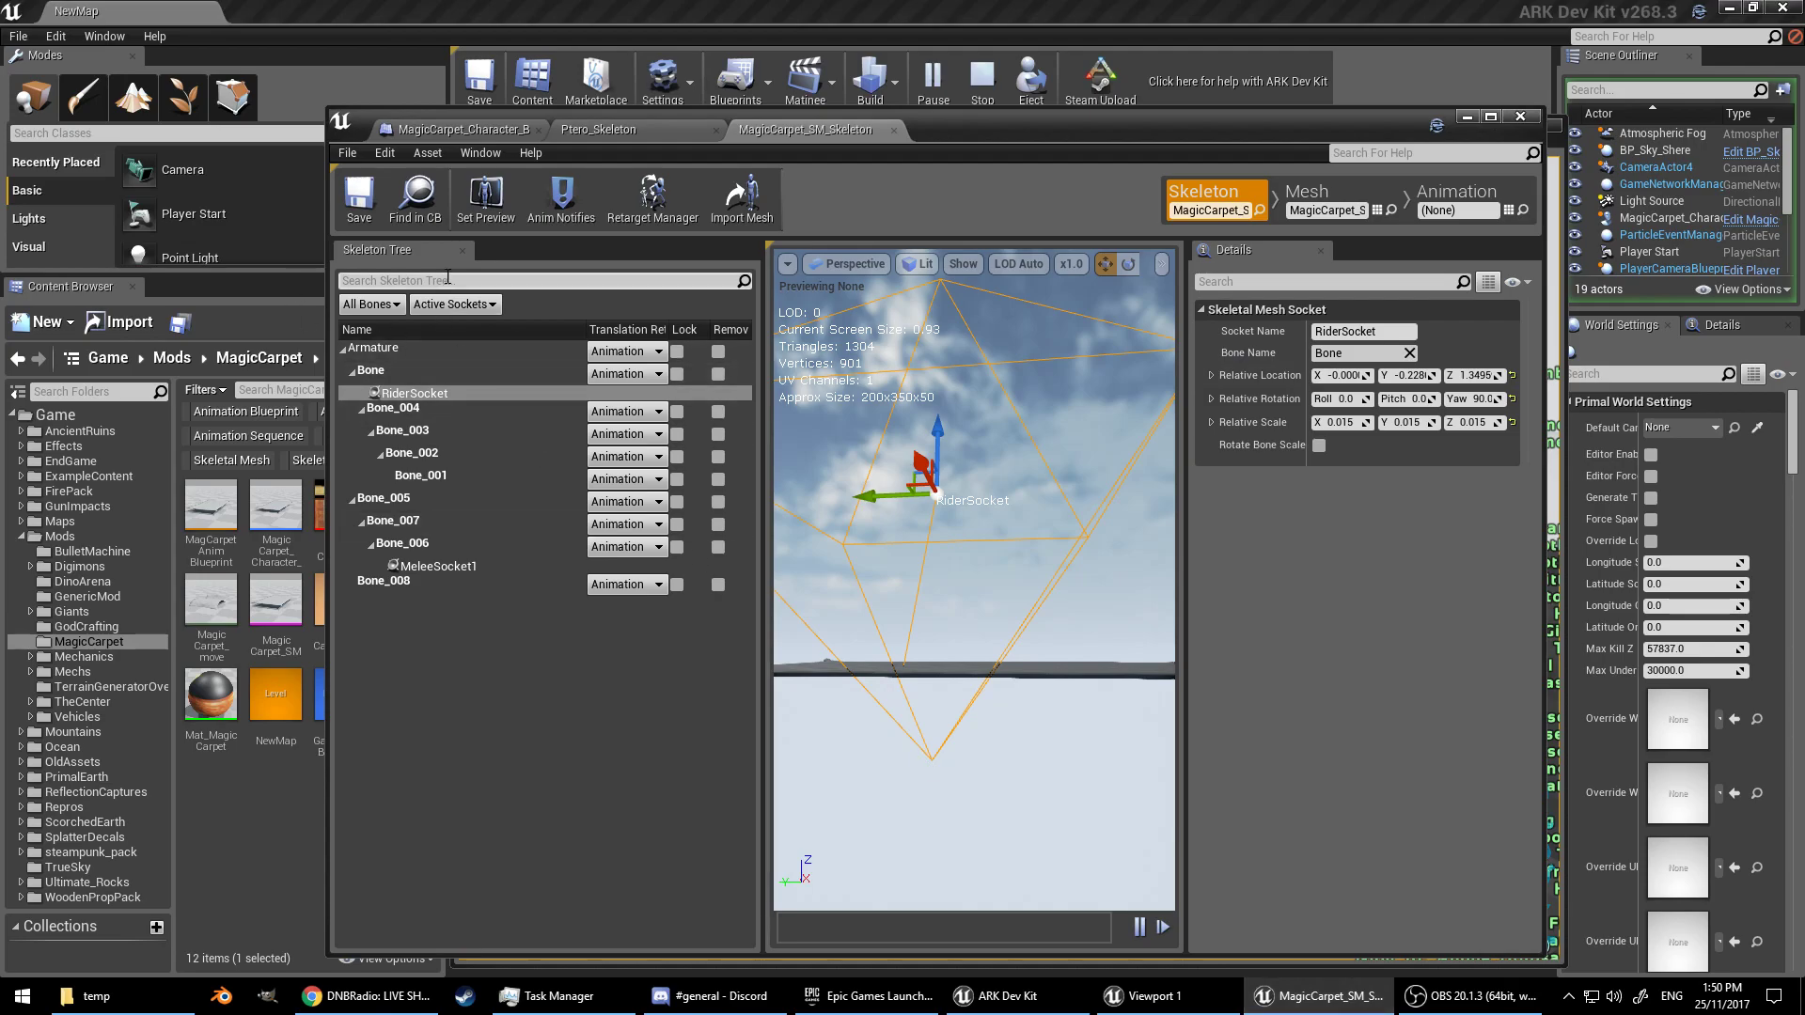
Step: Find the saddle properties in the MagicCarpet character blueprint's defaults, enable Rider Dont Require Saddle, and clear the filter
click(443, 132)
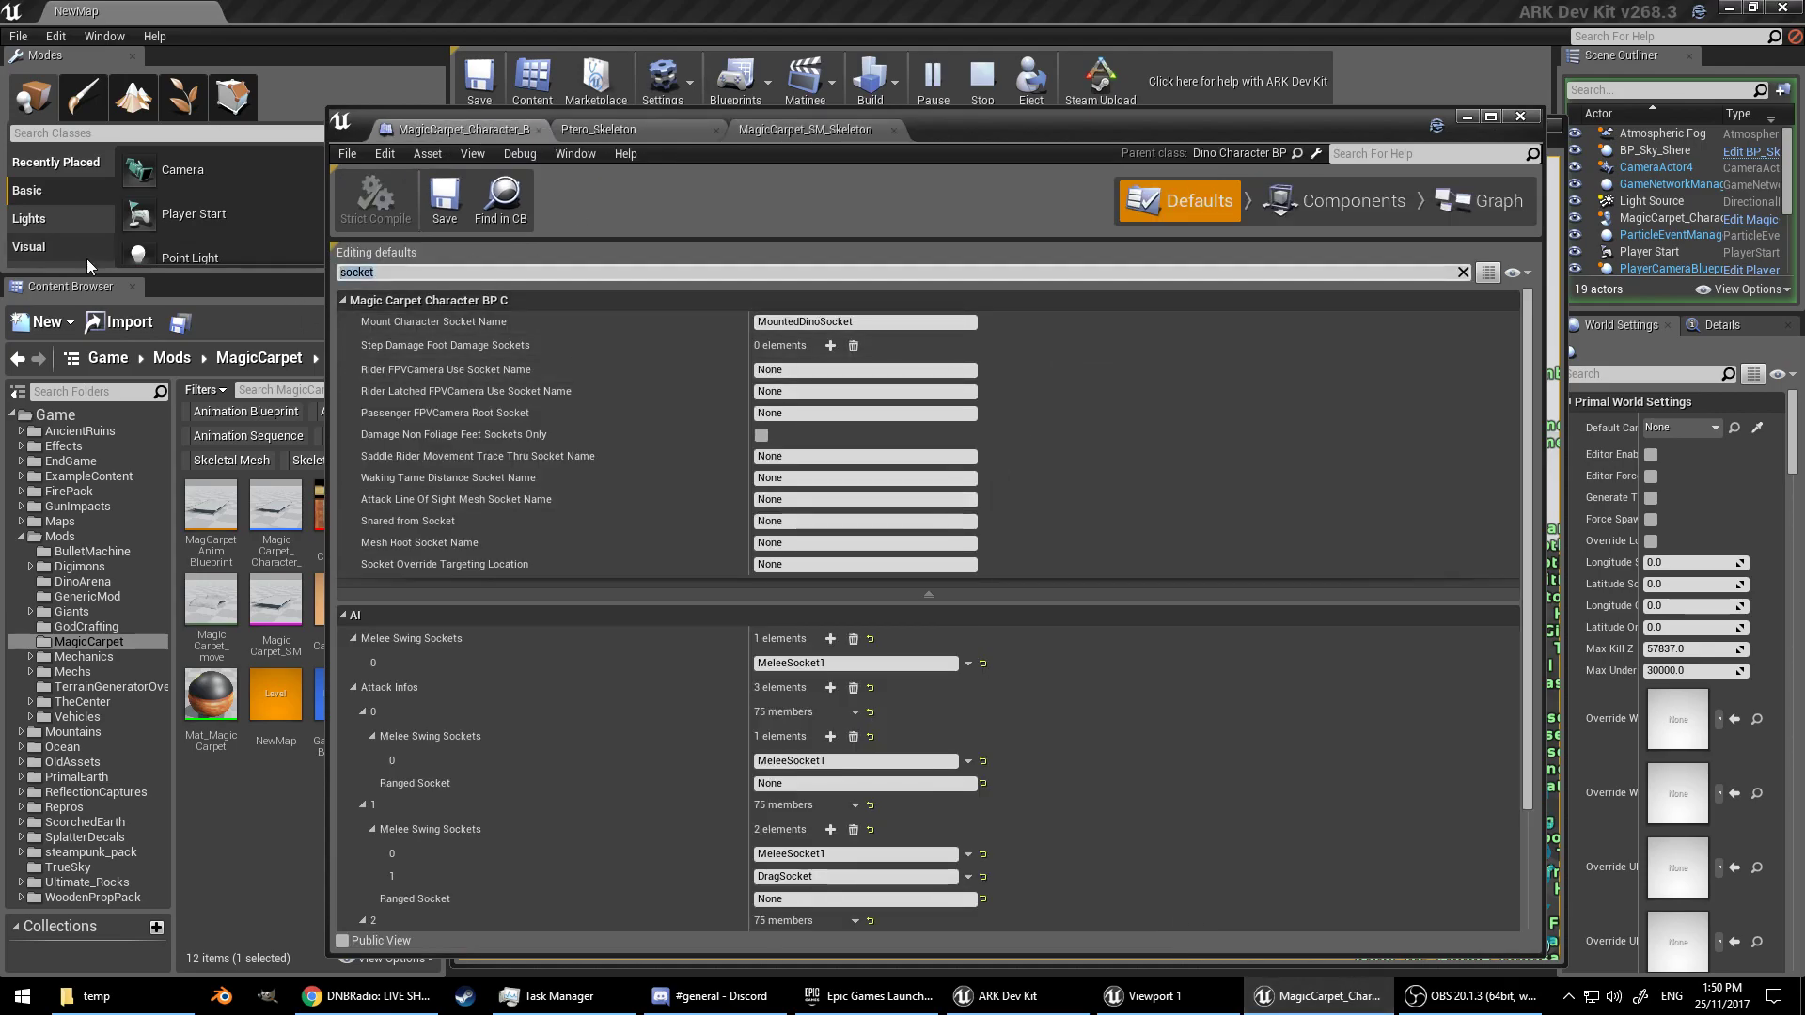
text(Saddle)
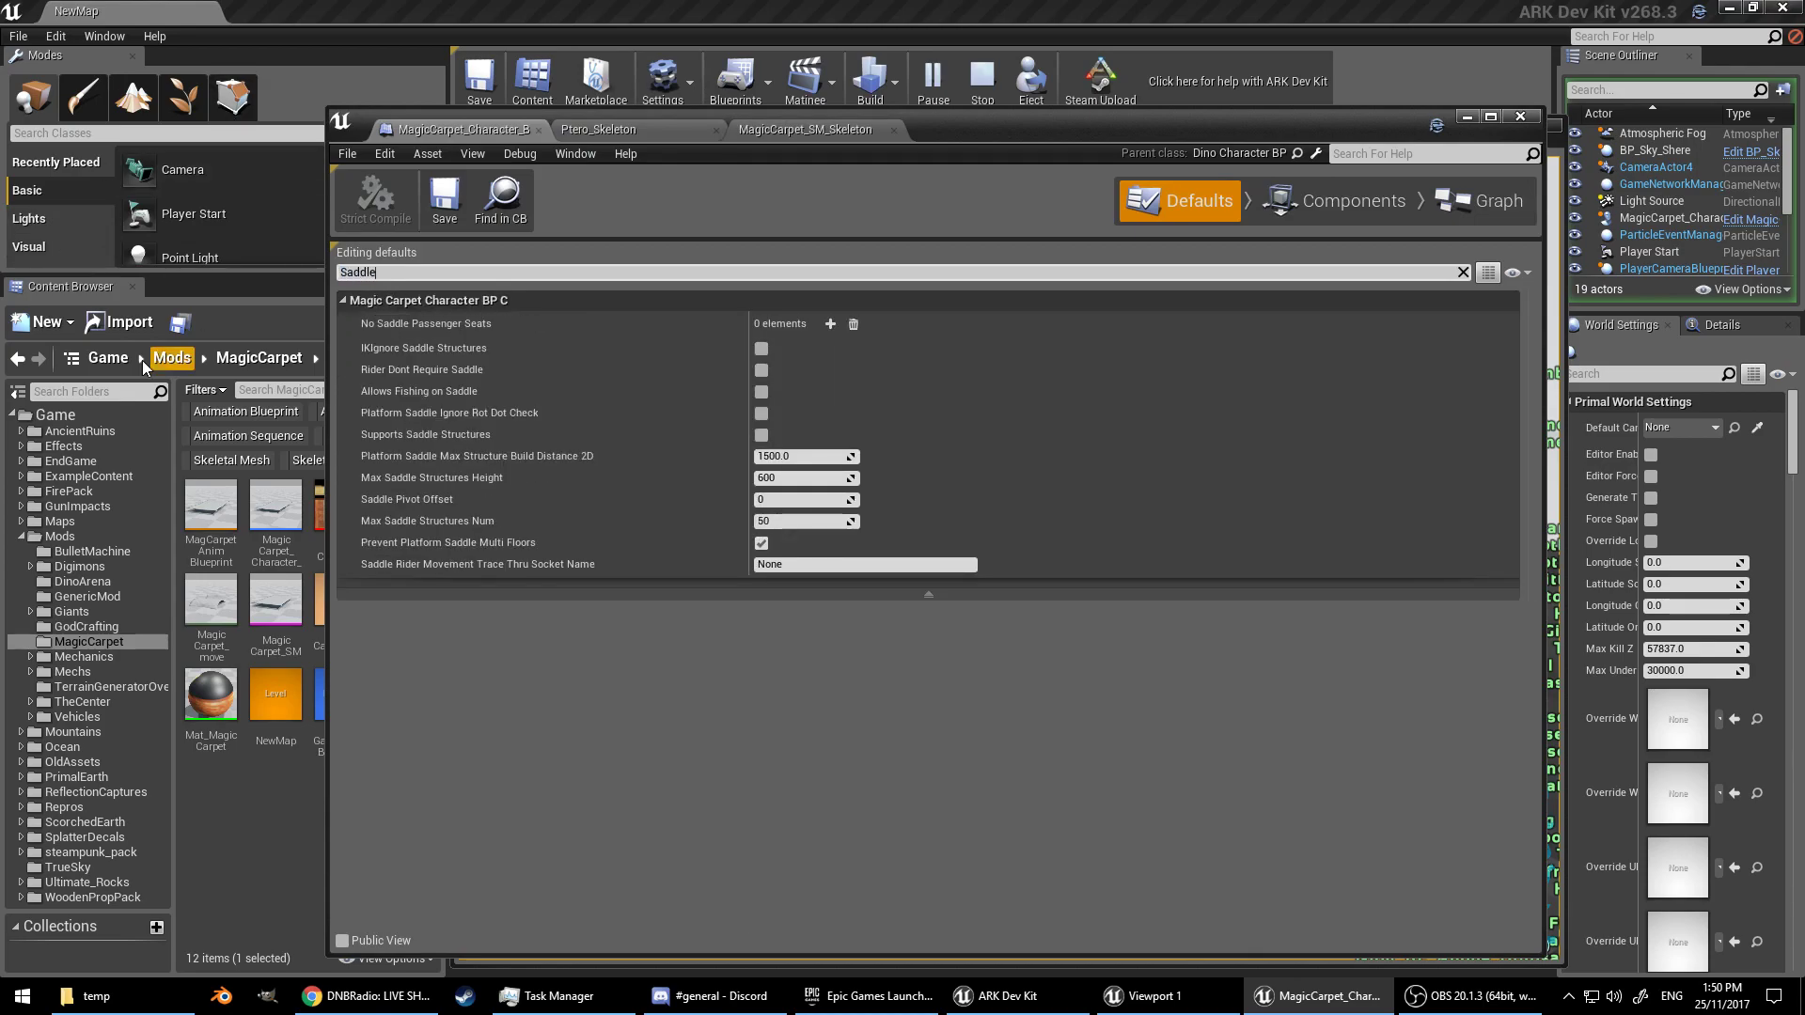
click(762, 371)
key(BackSpace)
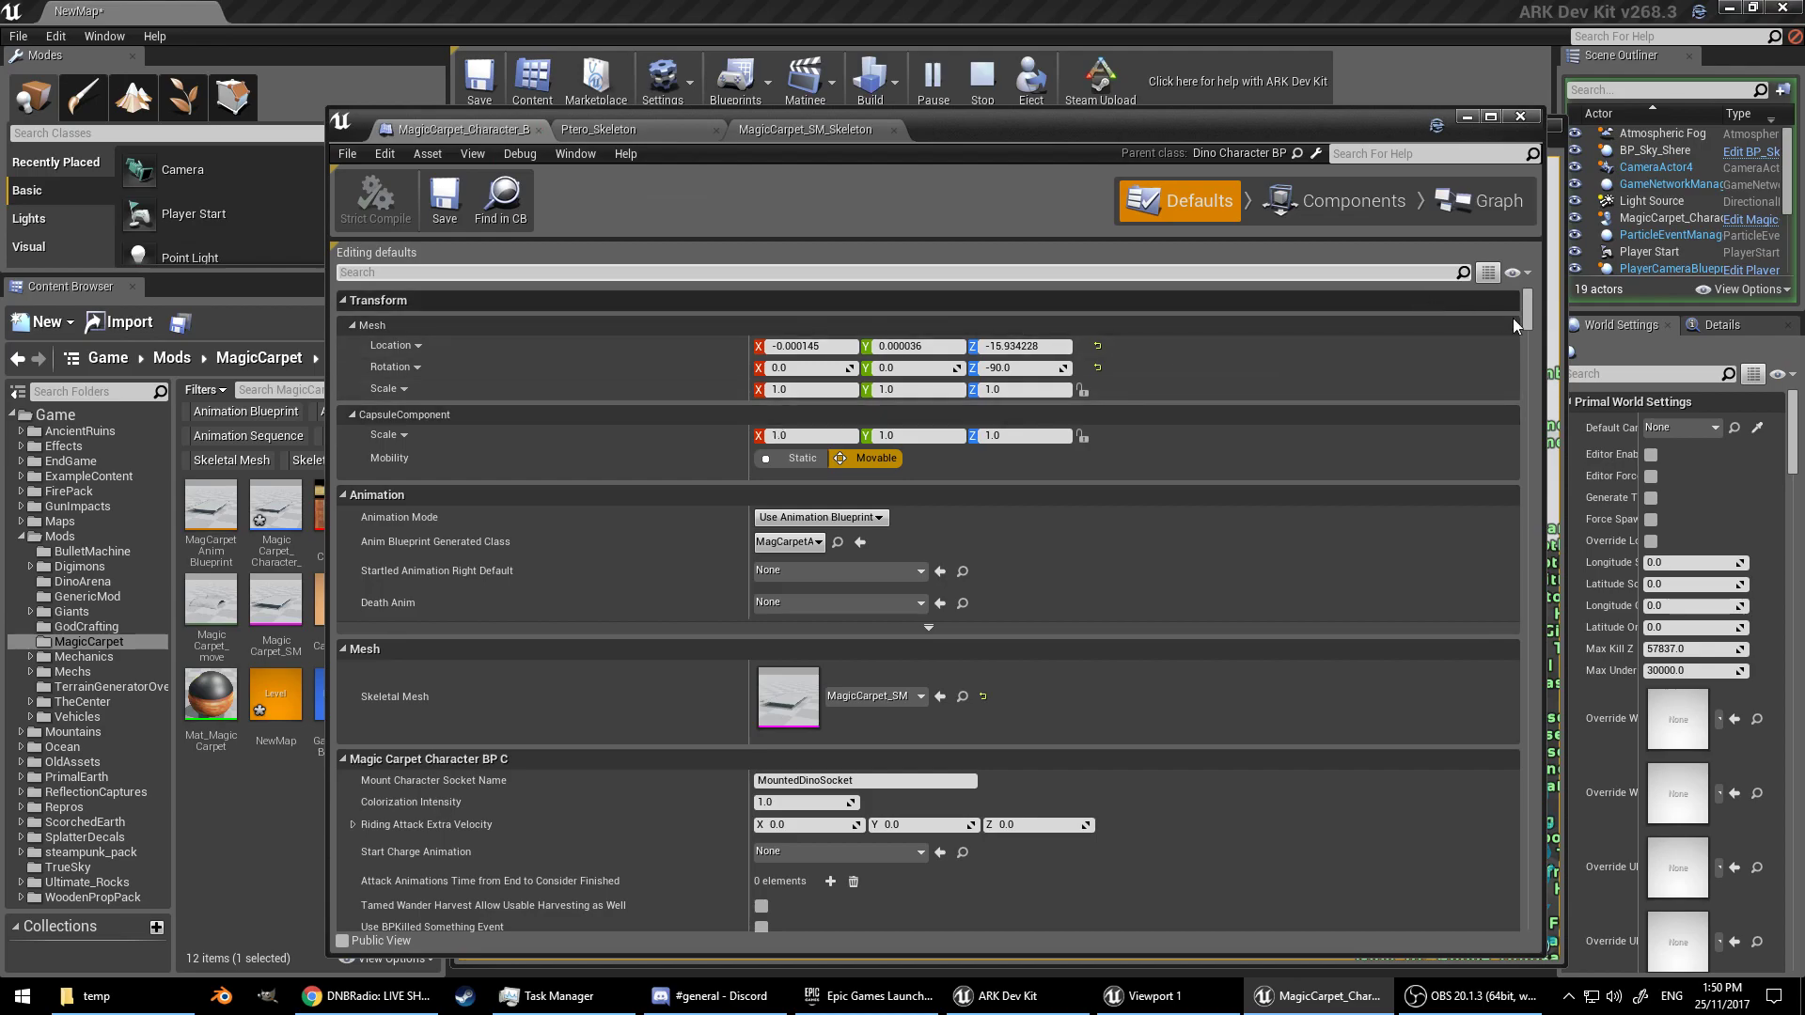
Step: Go through the character blueprint's full default properties and reset Baby Cuddled Animation to None
drag(1527, 305, 1526, 318)
scroll(1217, 574, down, 15)
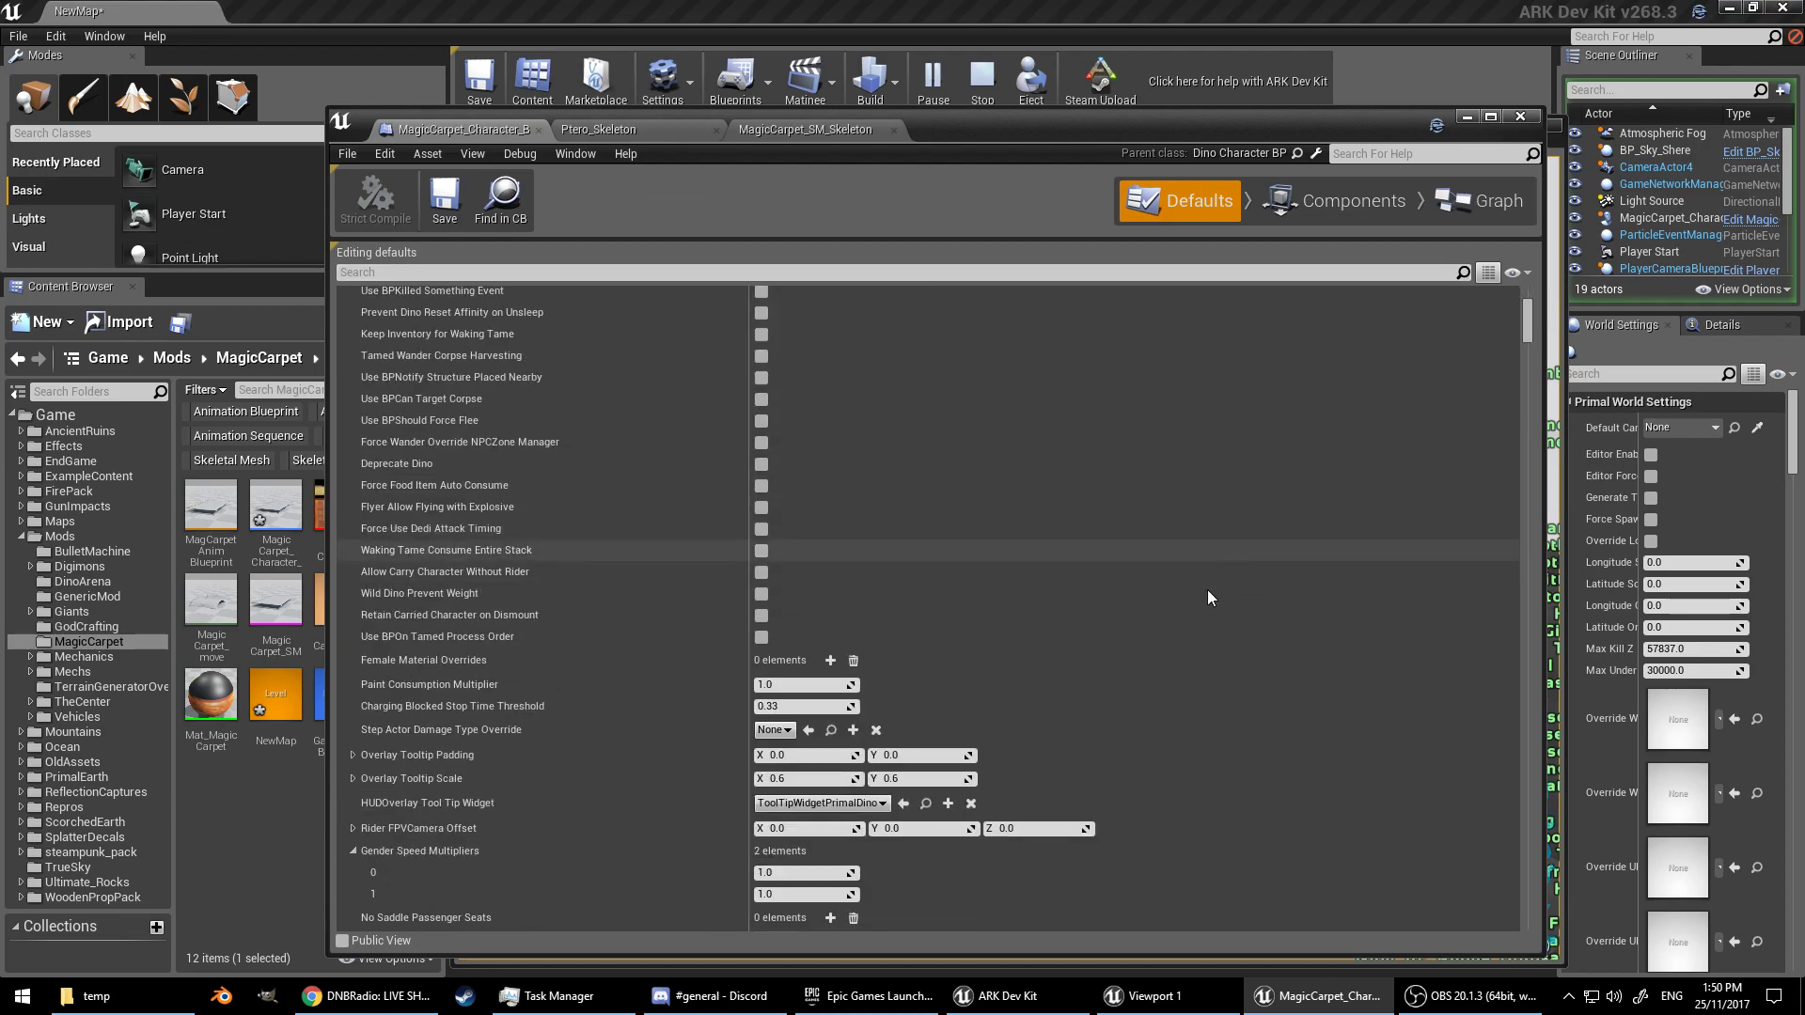
scroll(1102, 556, down, 10)
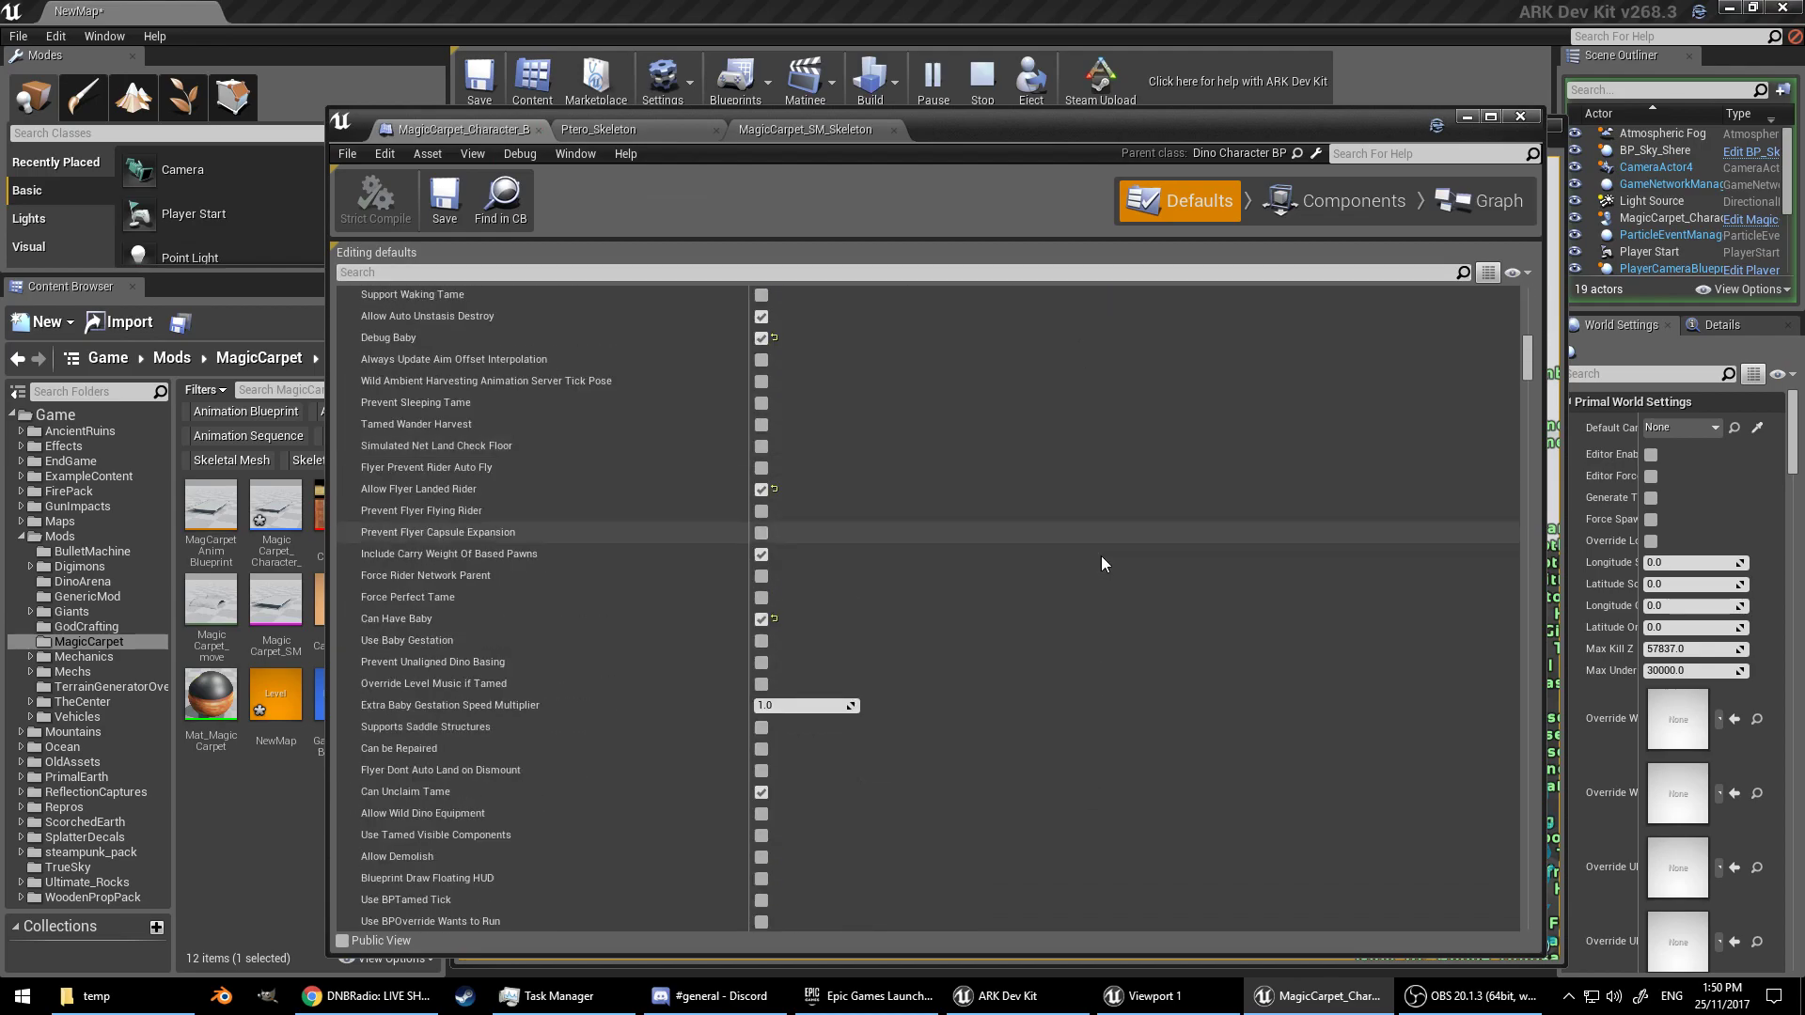
scroll(1077, 572, up, 5)
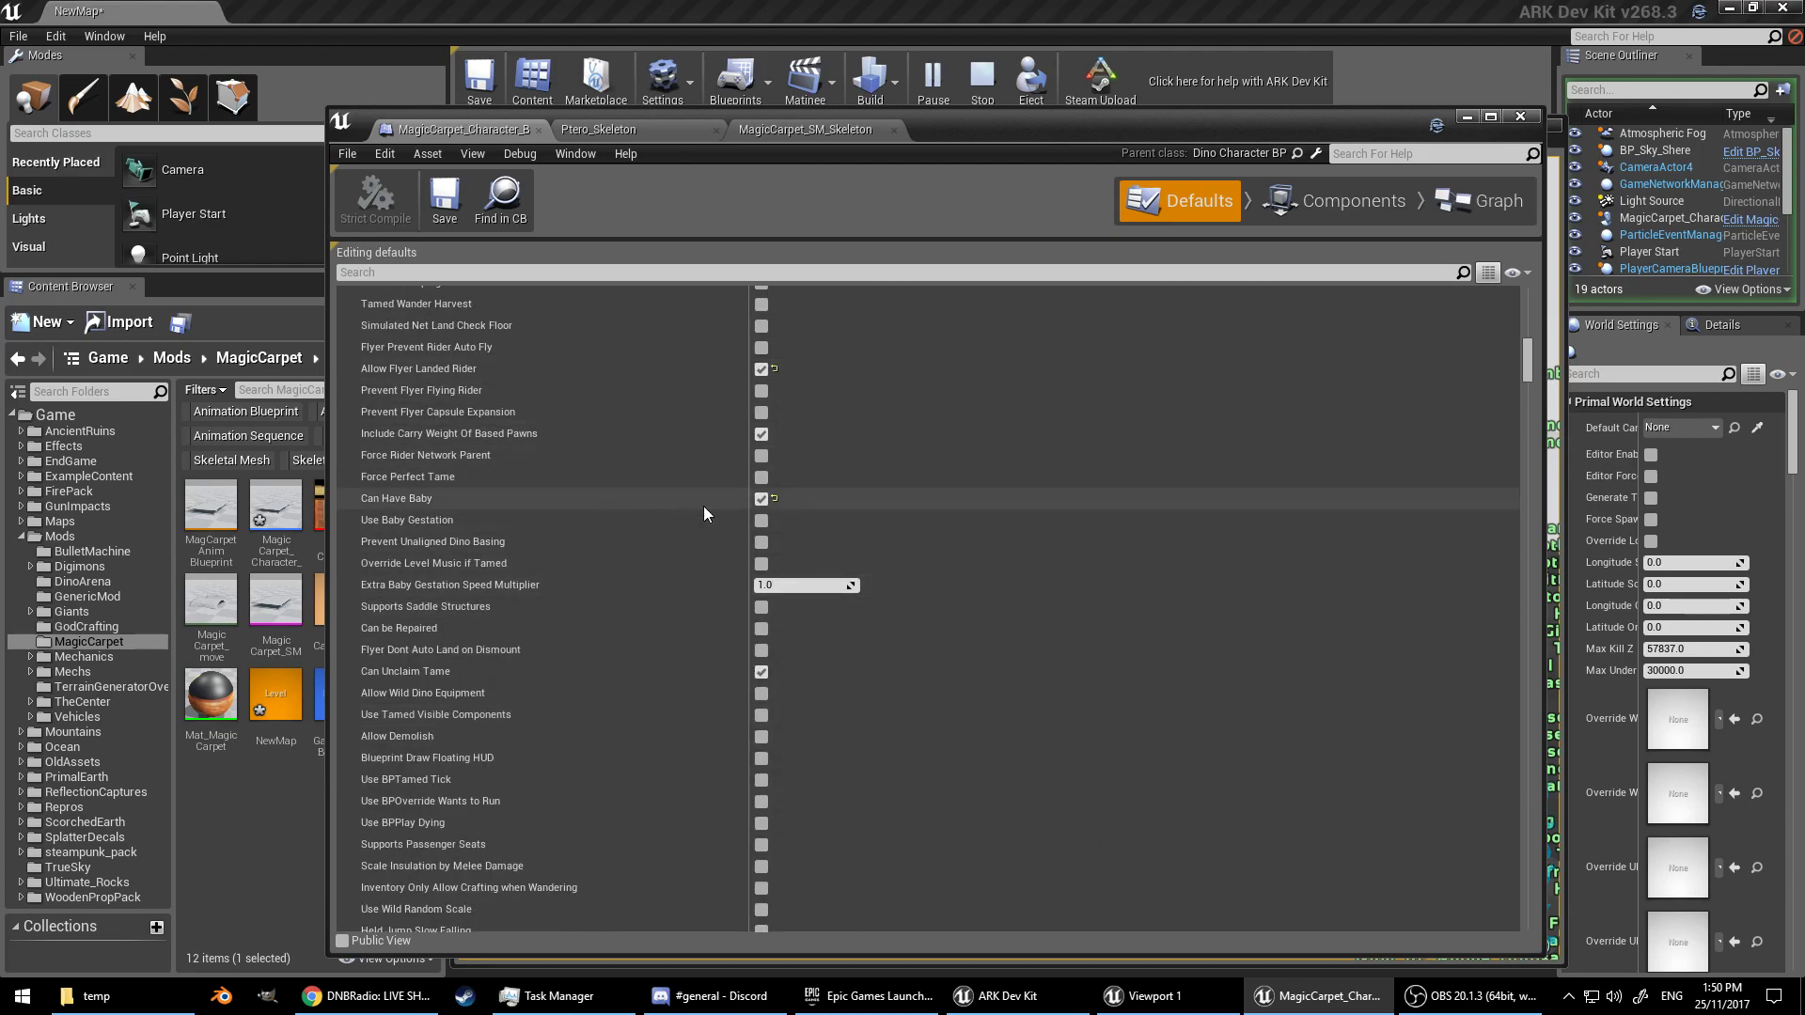
scroll(1052, 511, down, 10)
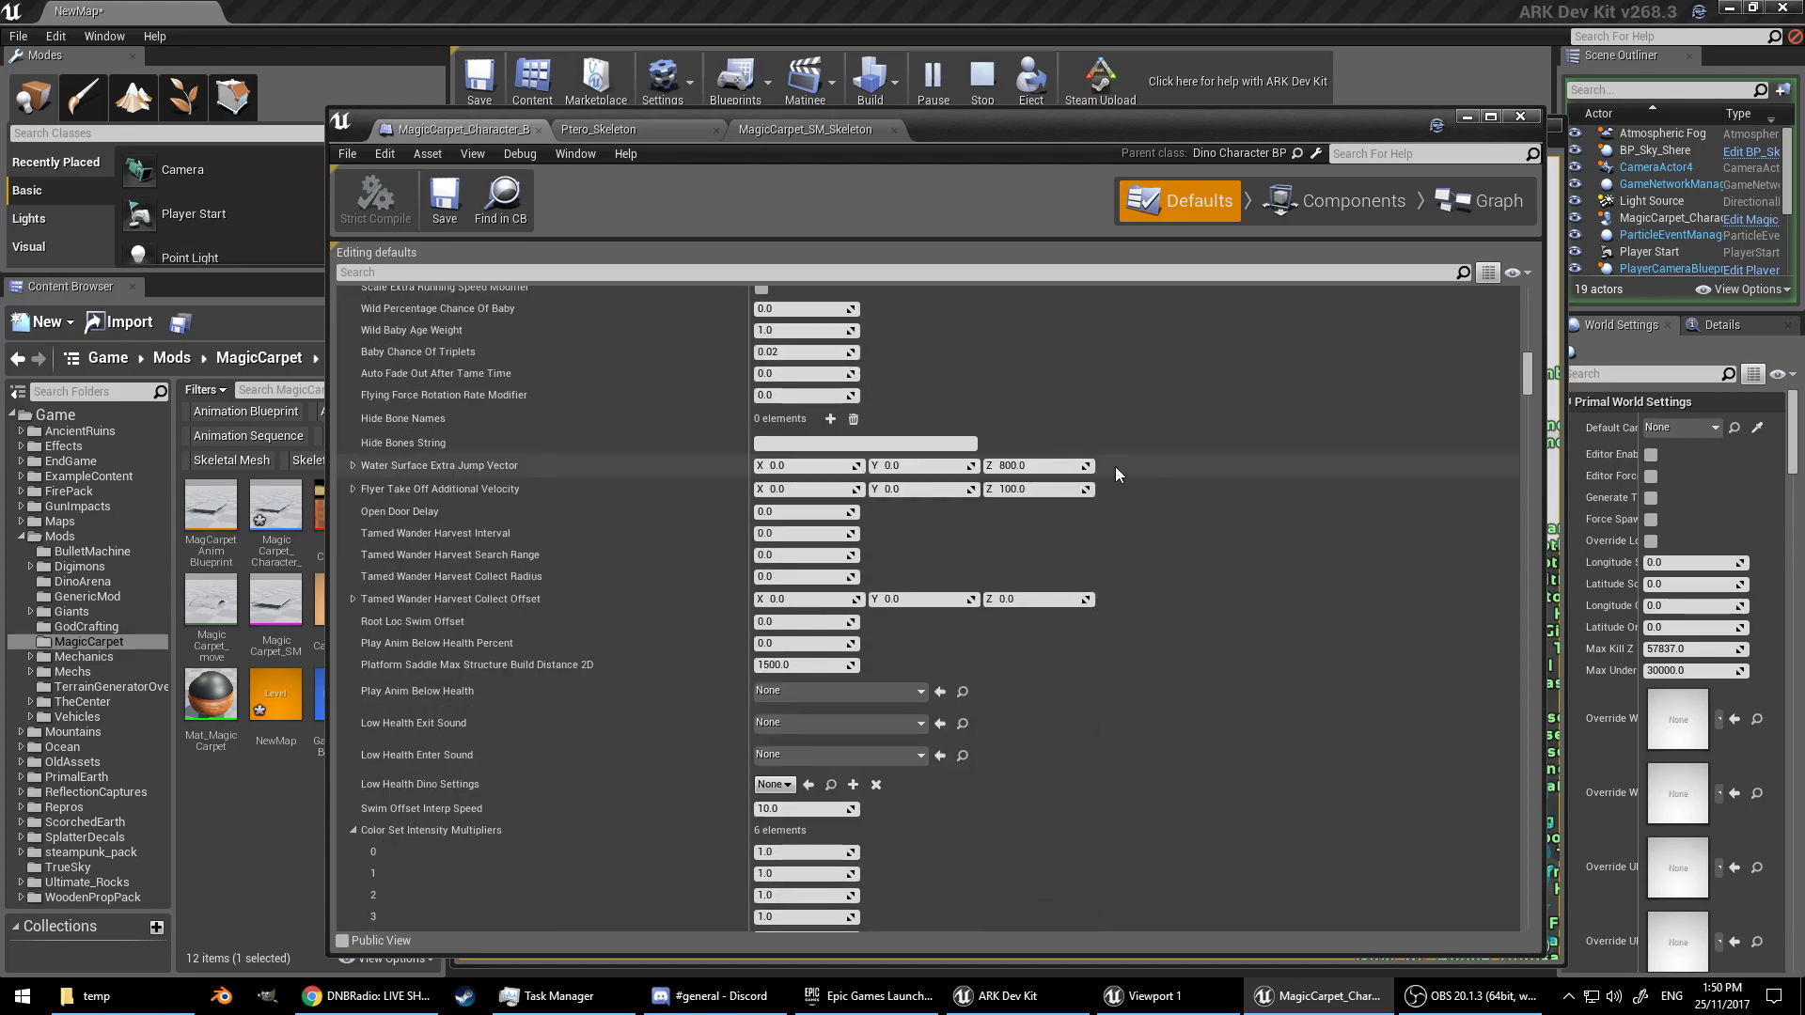
scroll(961, 628, down, 15)
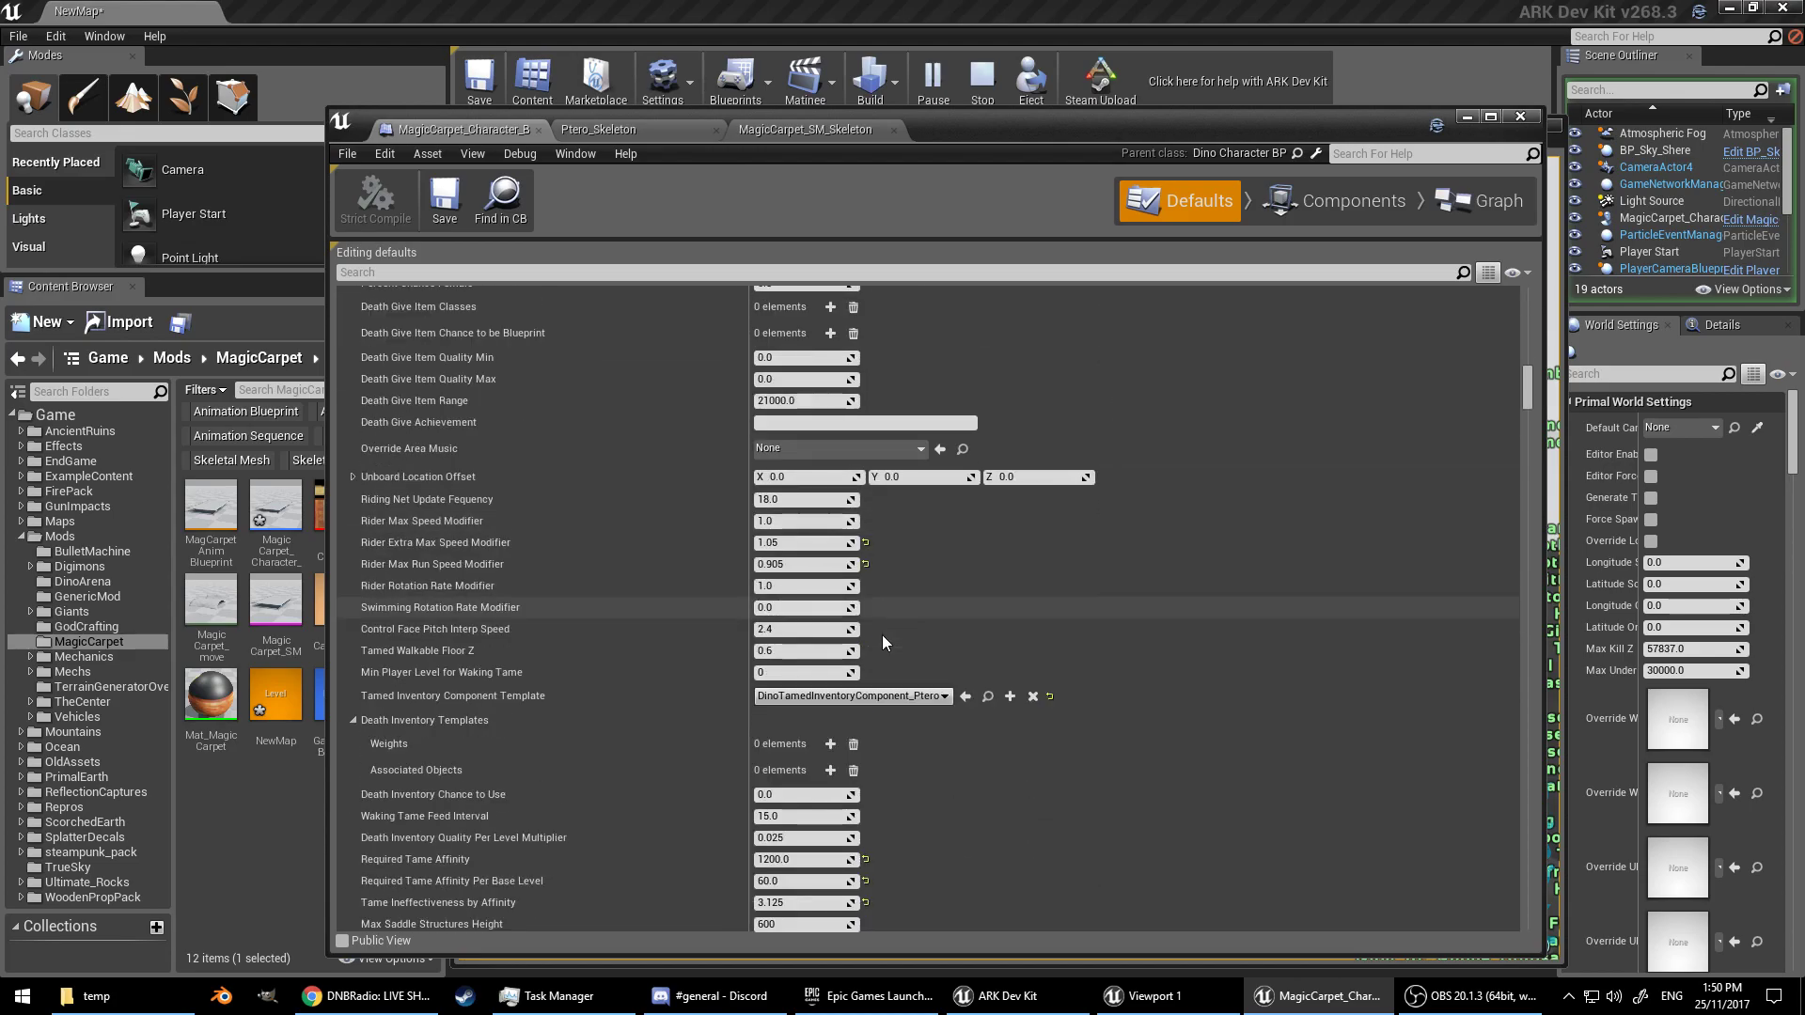
scroll(882, 642, down, 1)
scroll(880, 636, down, 3)
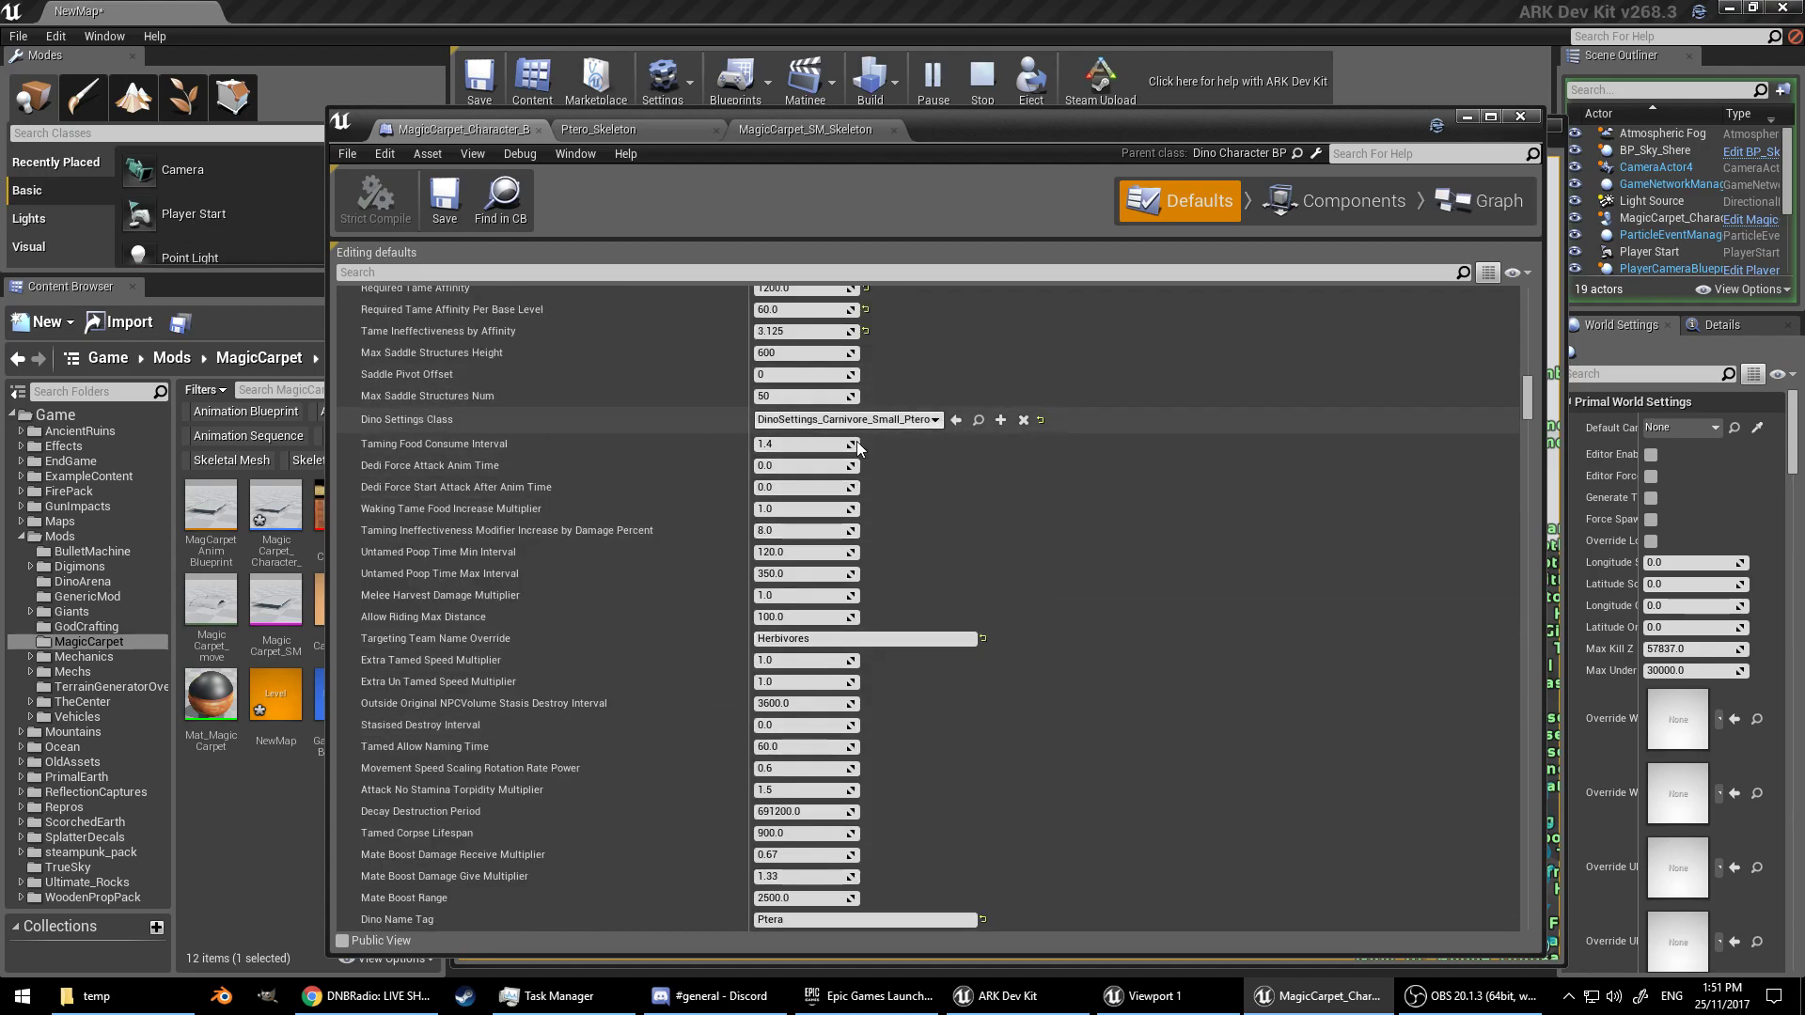
scroll(1096, 466, down, 10)
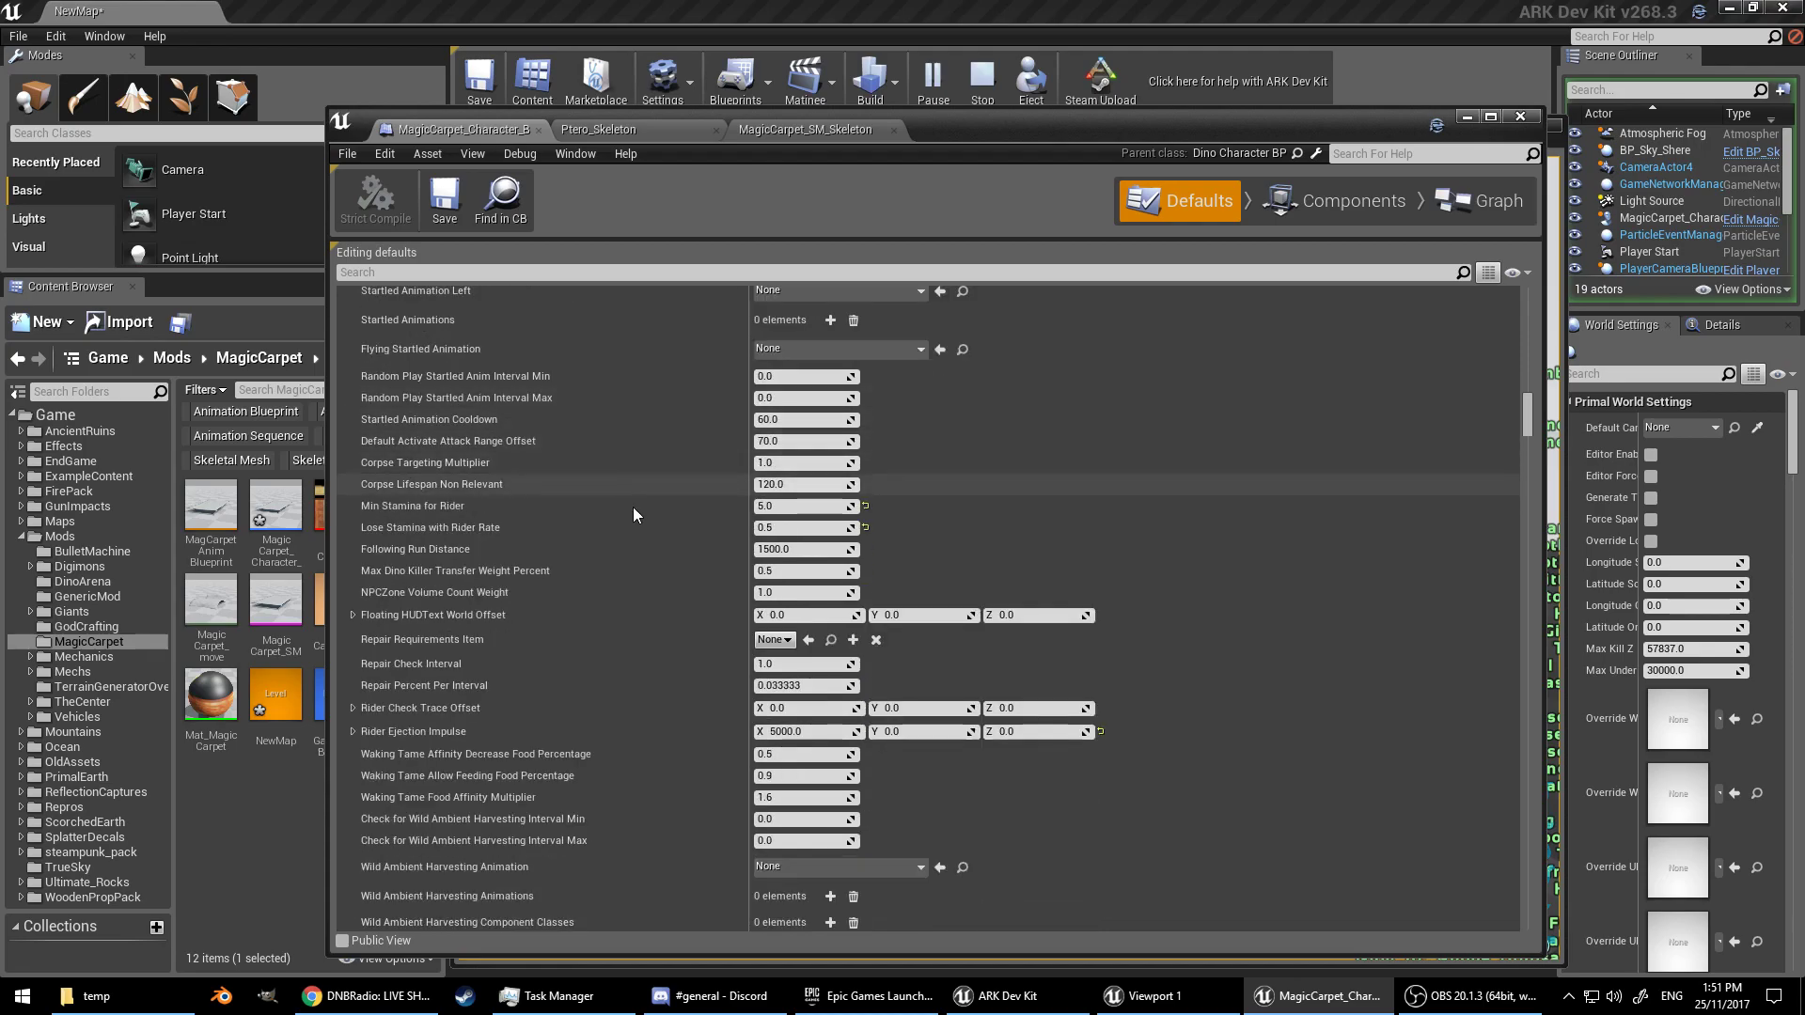
scroll(1010, 673, down, 10)
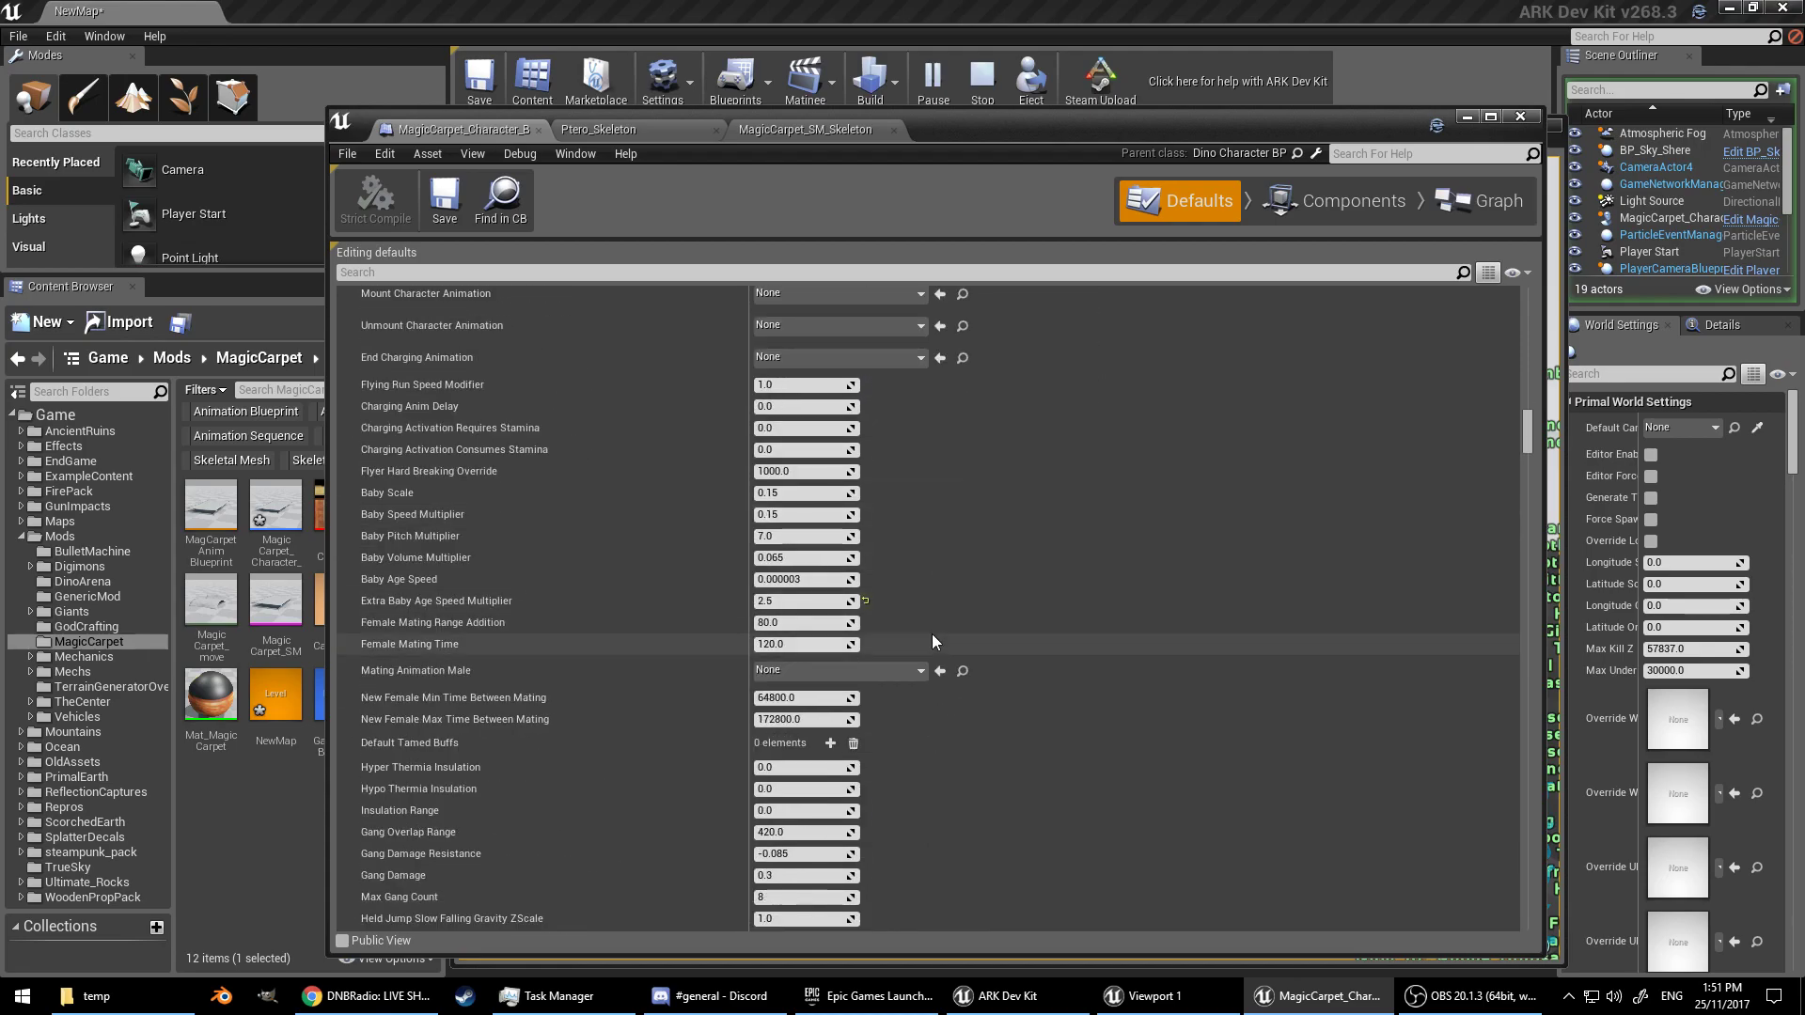
scroll(933, 634, down, 15)
scroll(911, 589, down, 4)
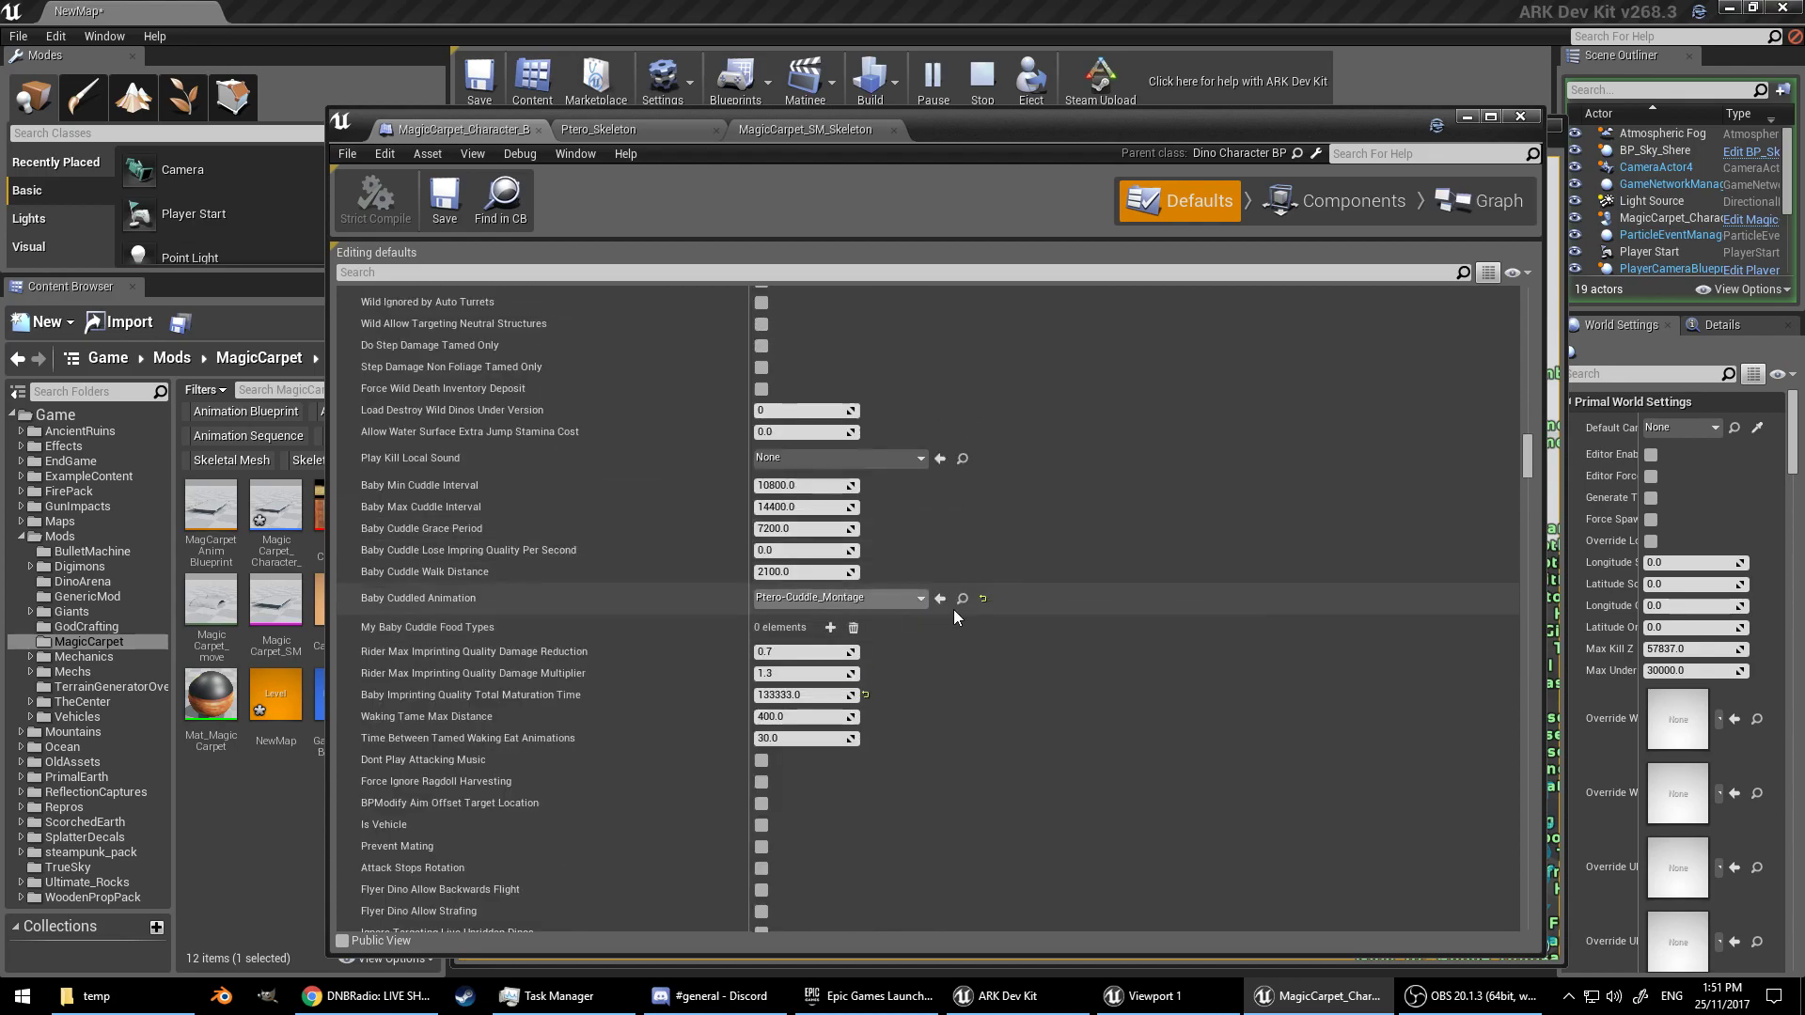
click(983, 599)
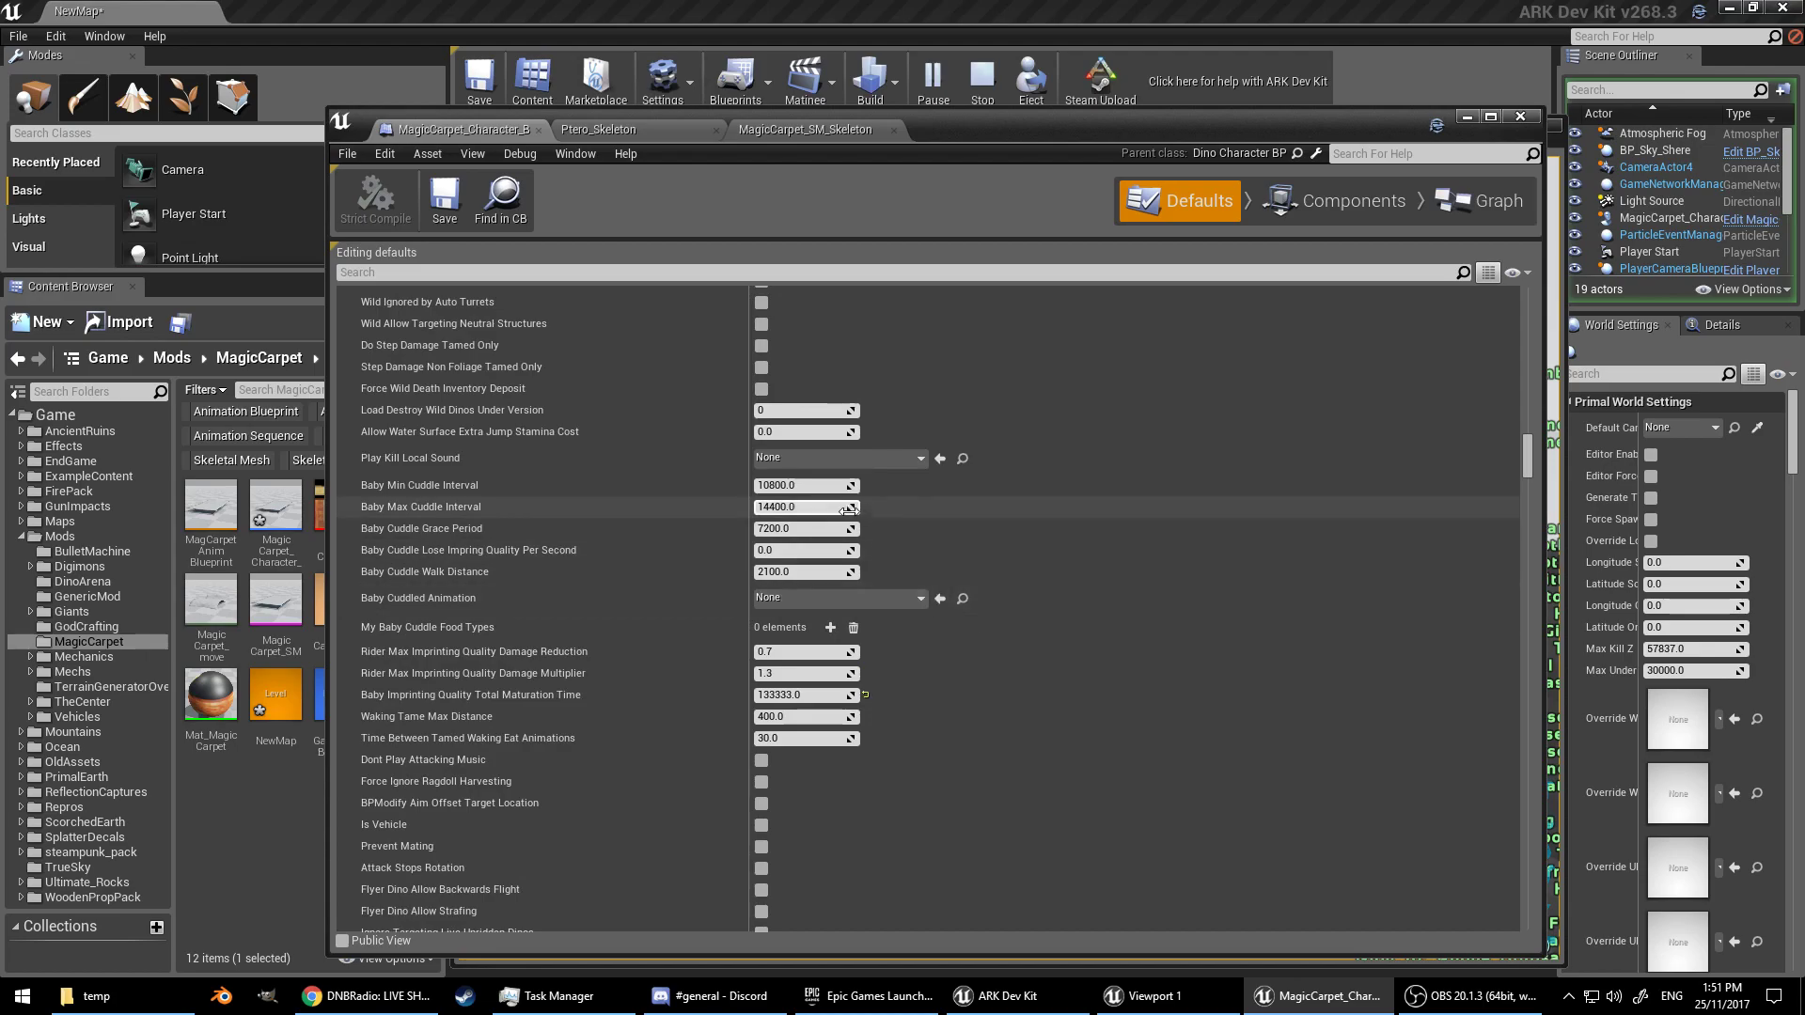
Step: Clear the Poop Item Class of the magic carpet character so it is None
scroll(1098, 511, down, 5)
scroll(1103, 507, down, 20)
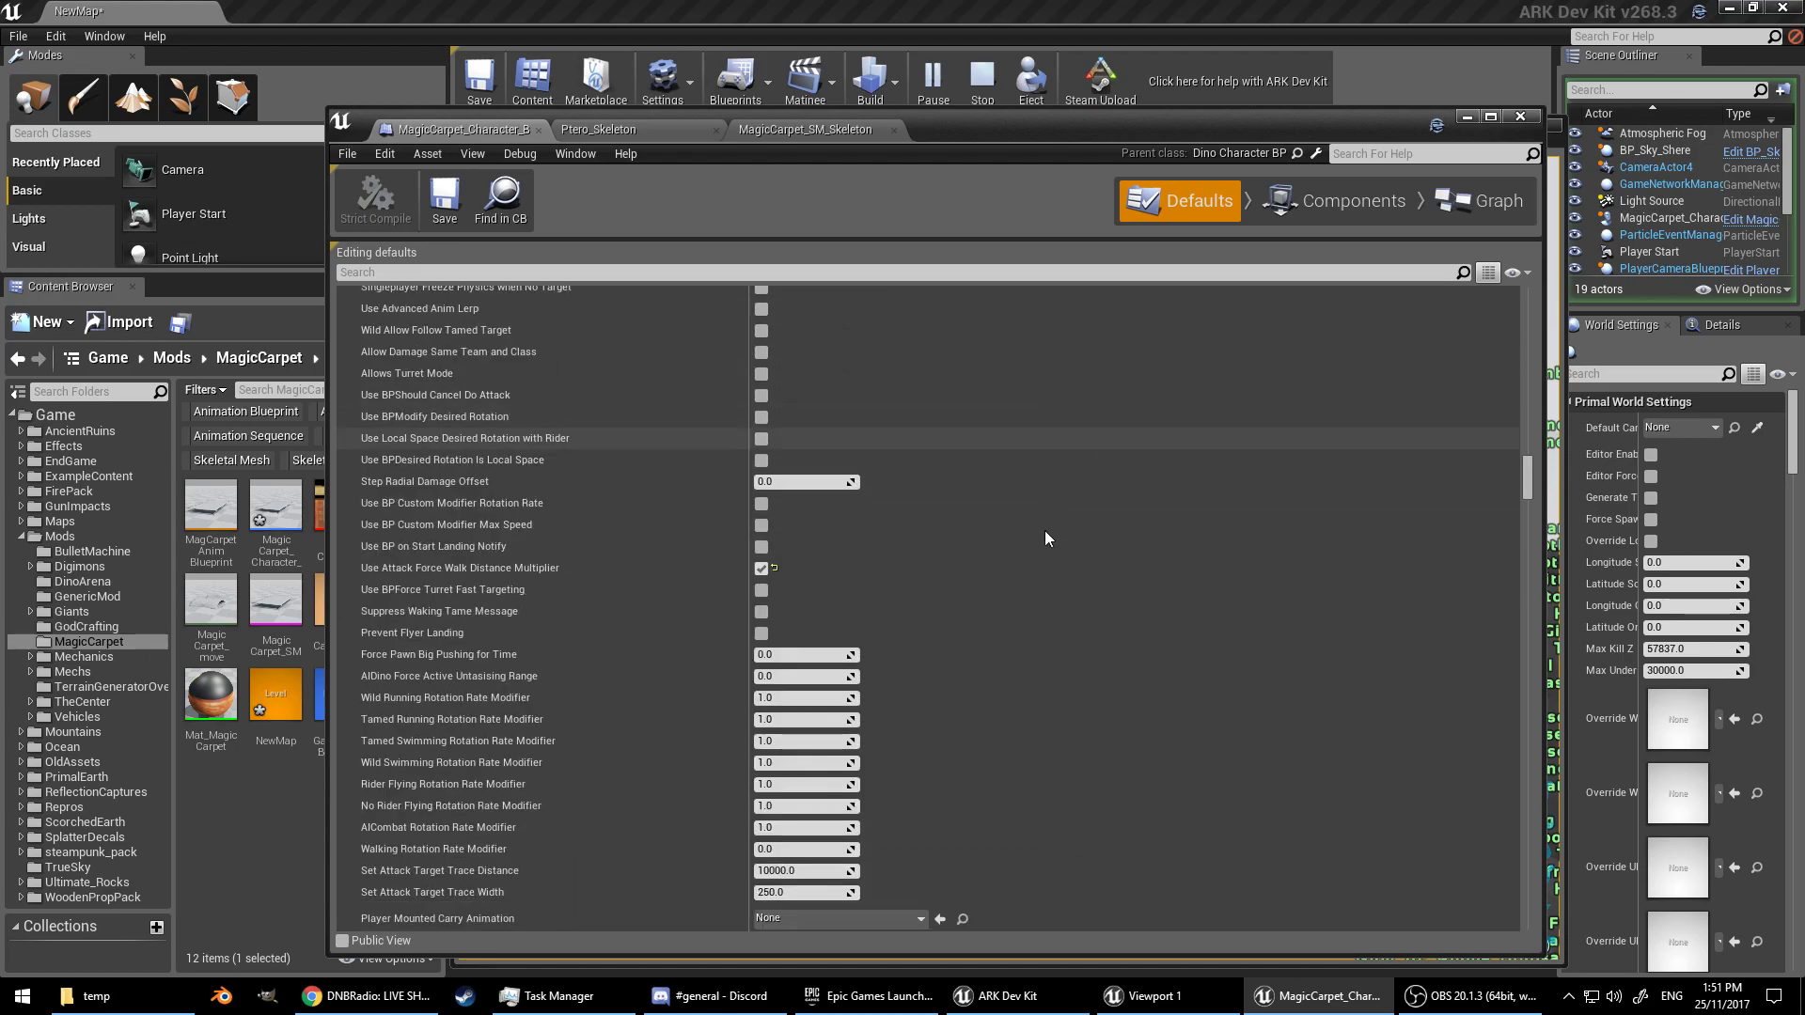
scroll(1010, 569, down, 10)
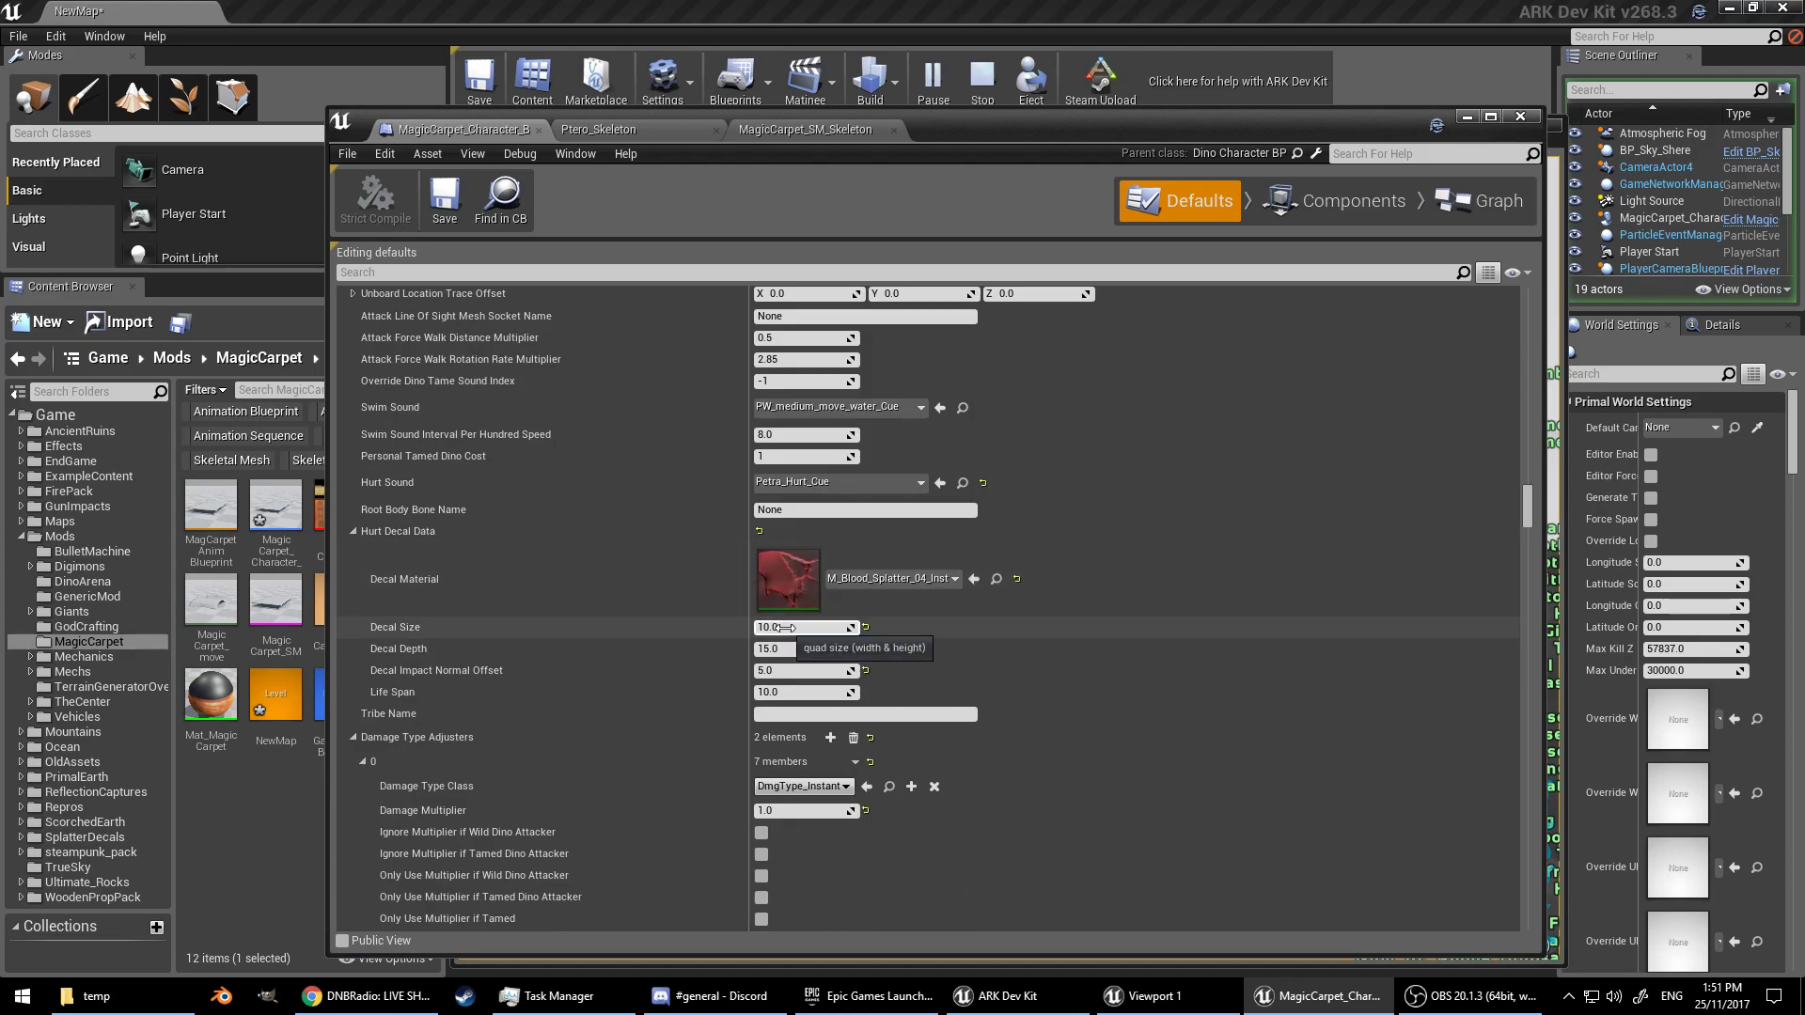
scroll(1306, 488, down, 8)
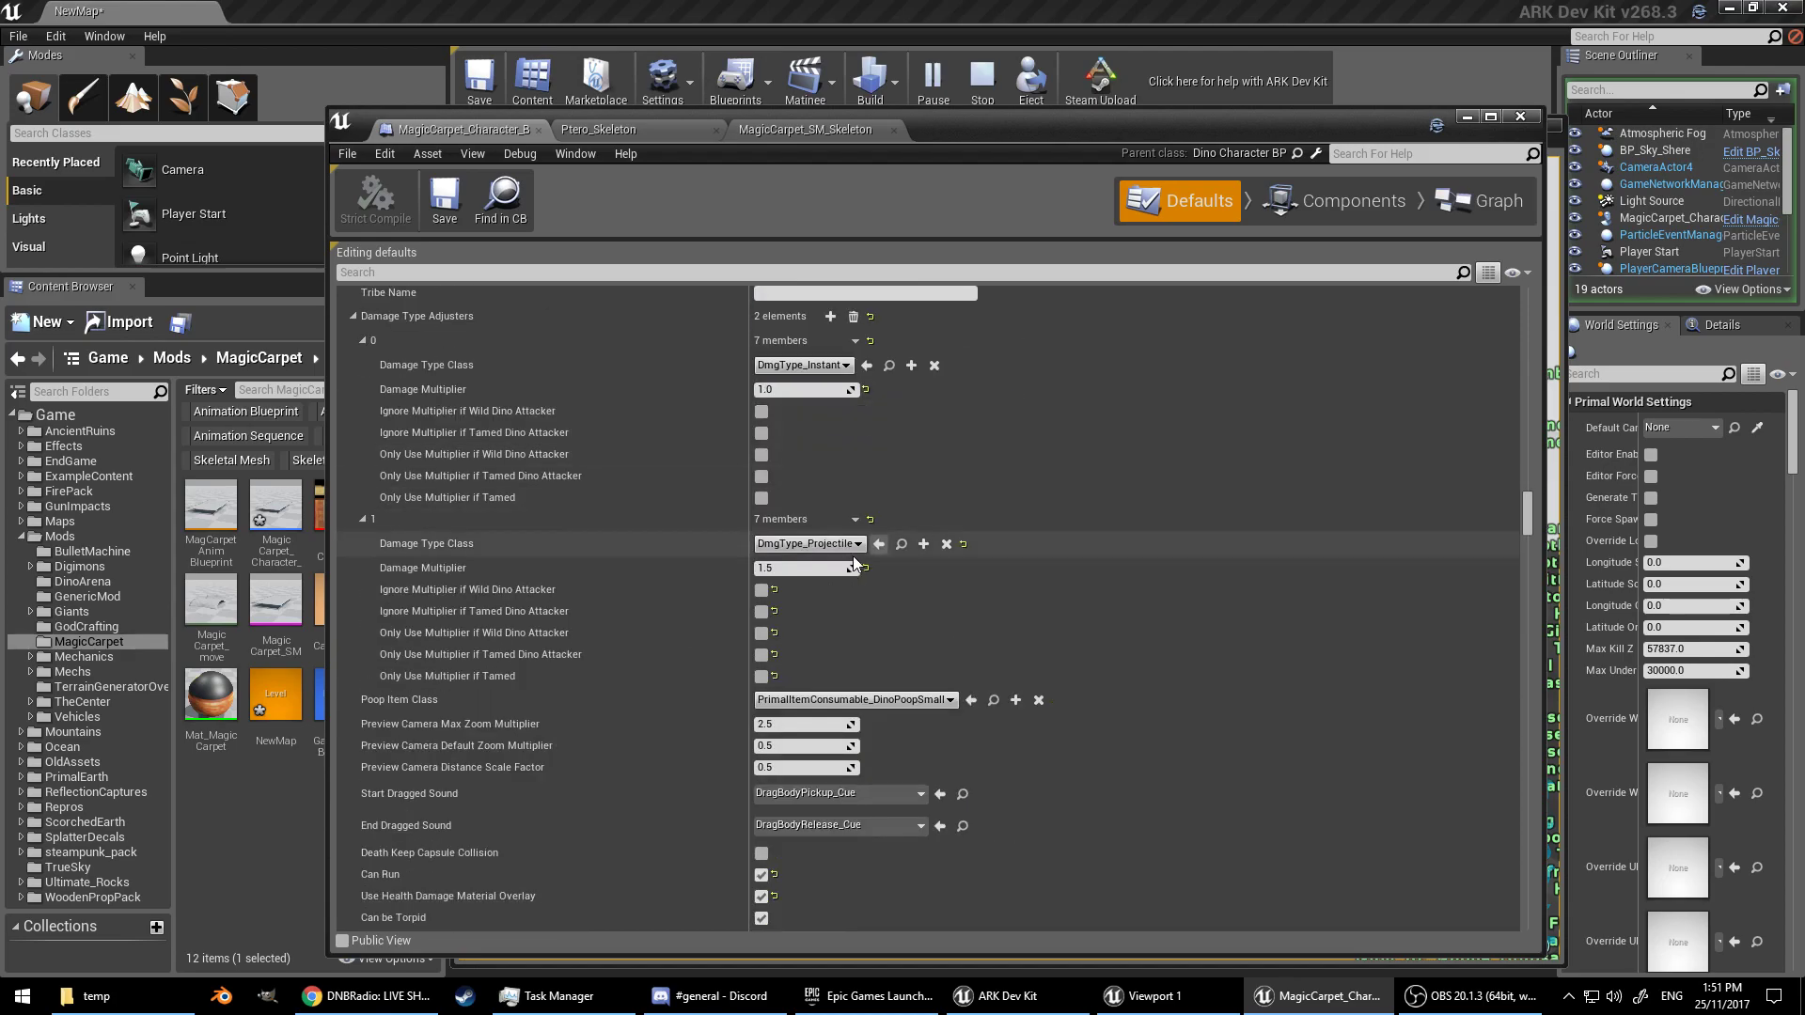
scroll(860, 556, up, 2)
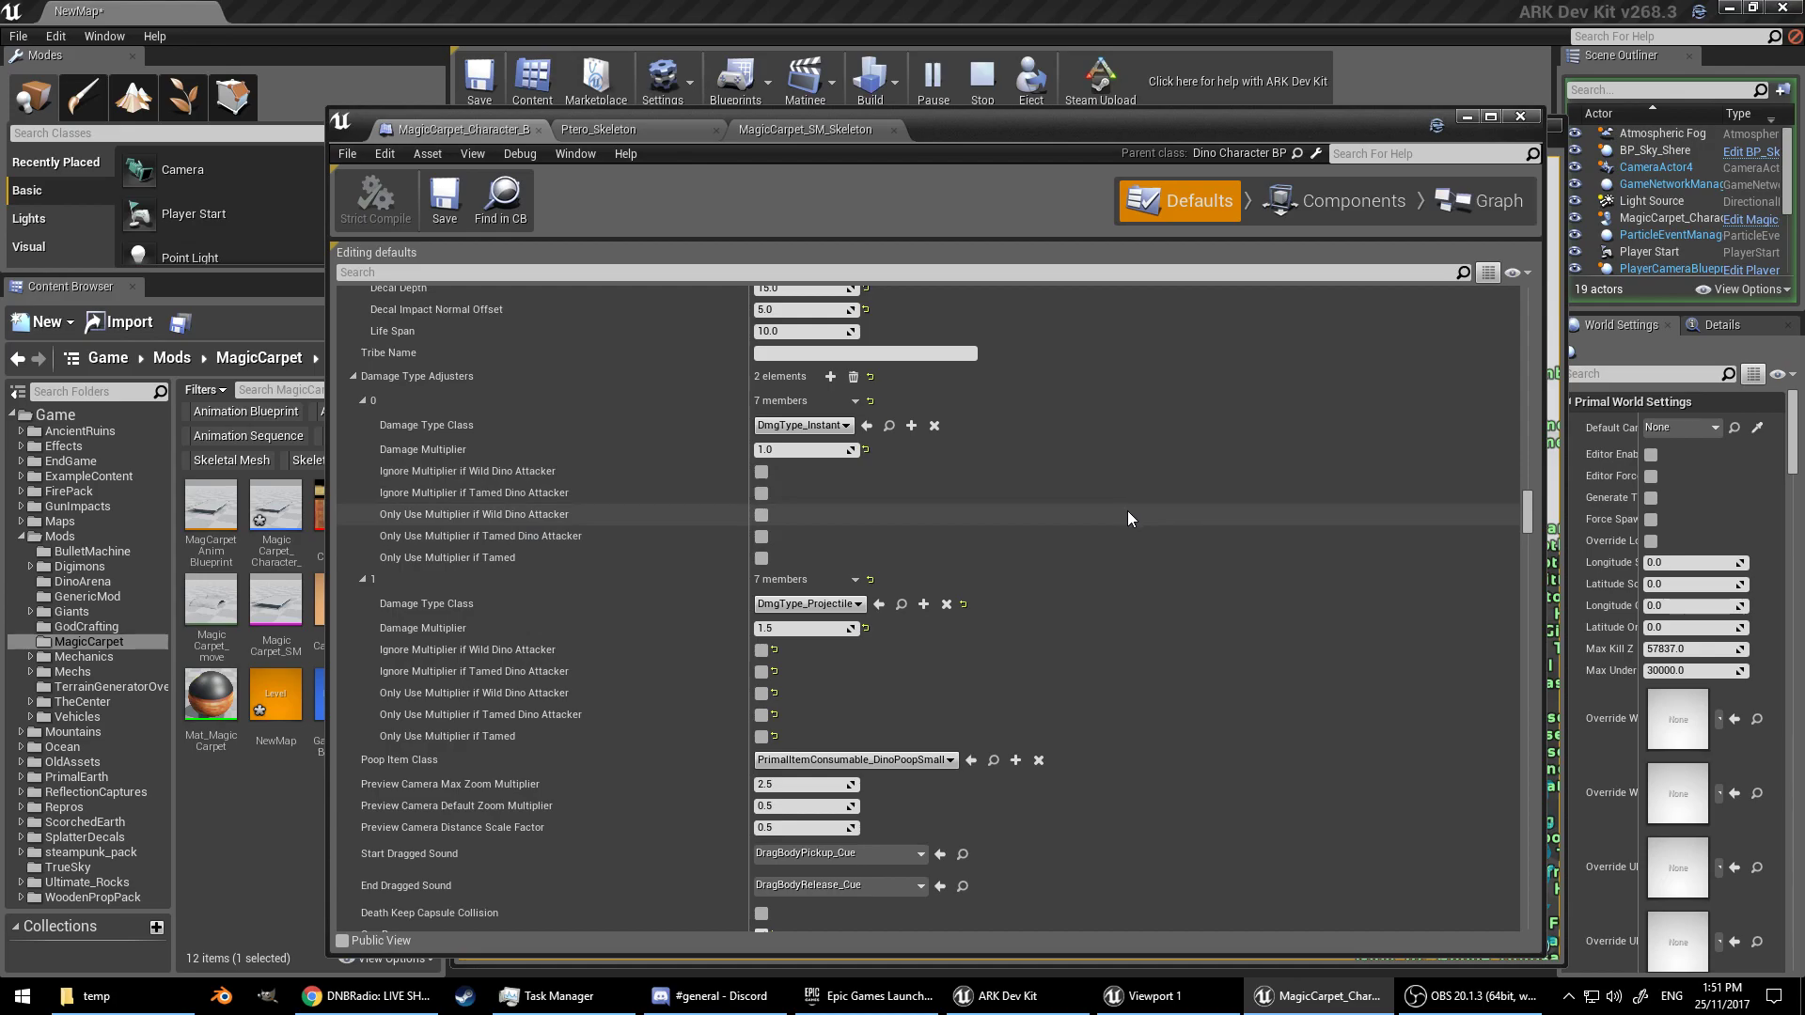
scroll(1086, 522, up, 15)
scroll(1088, 520, down, 14)
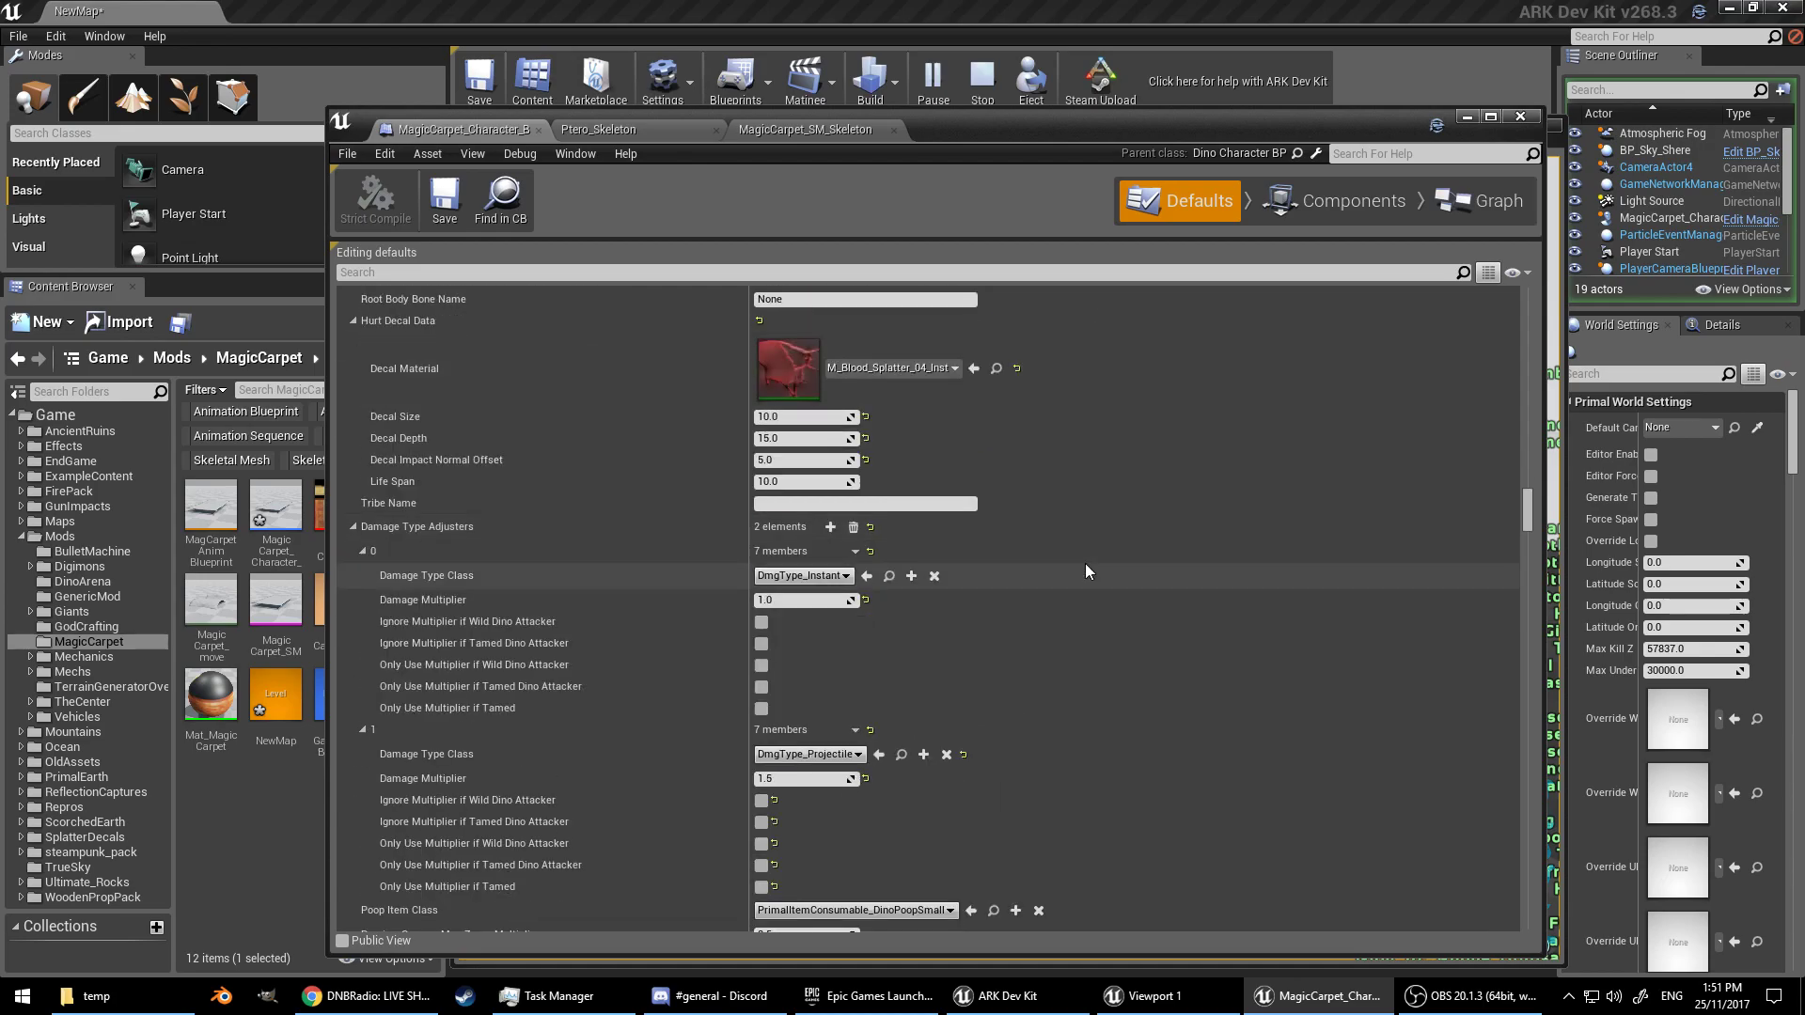
scroll(1080, 566, down, 13)
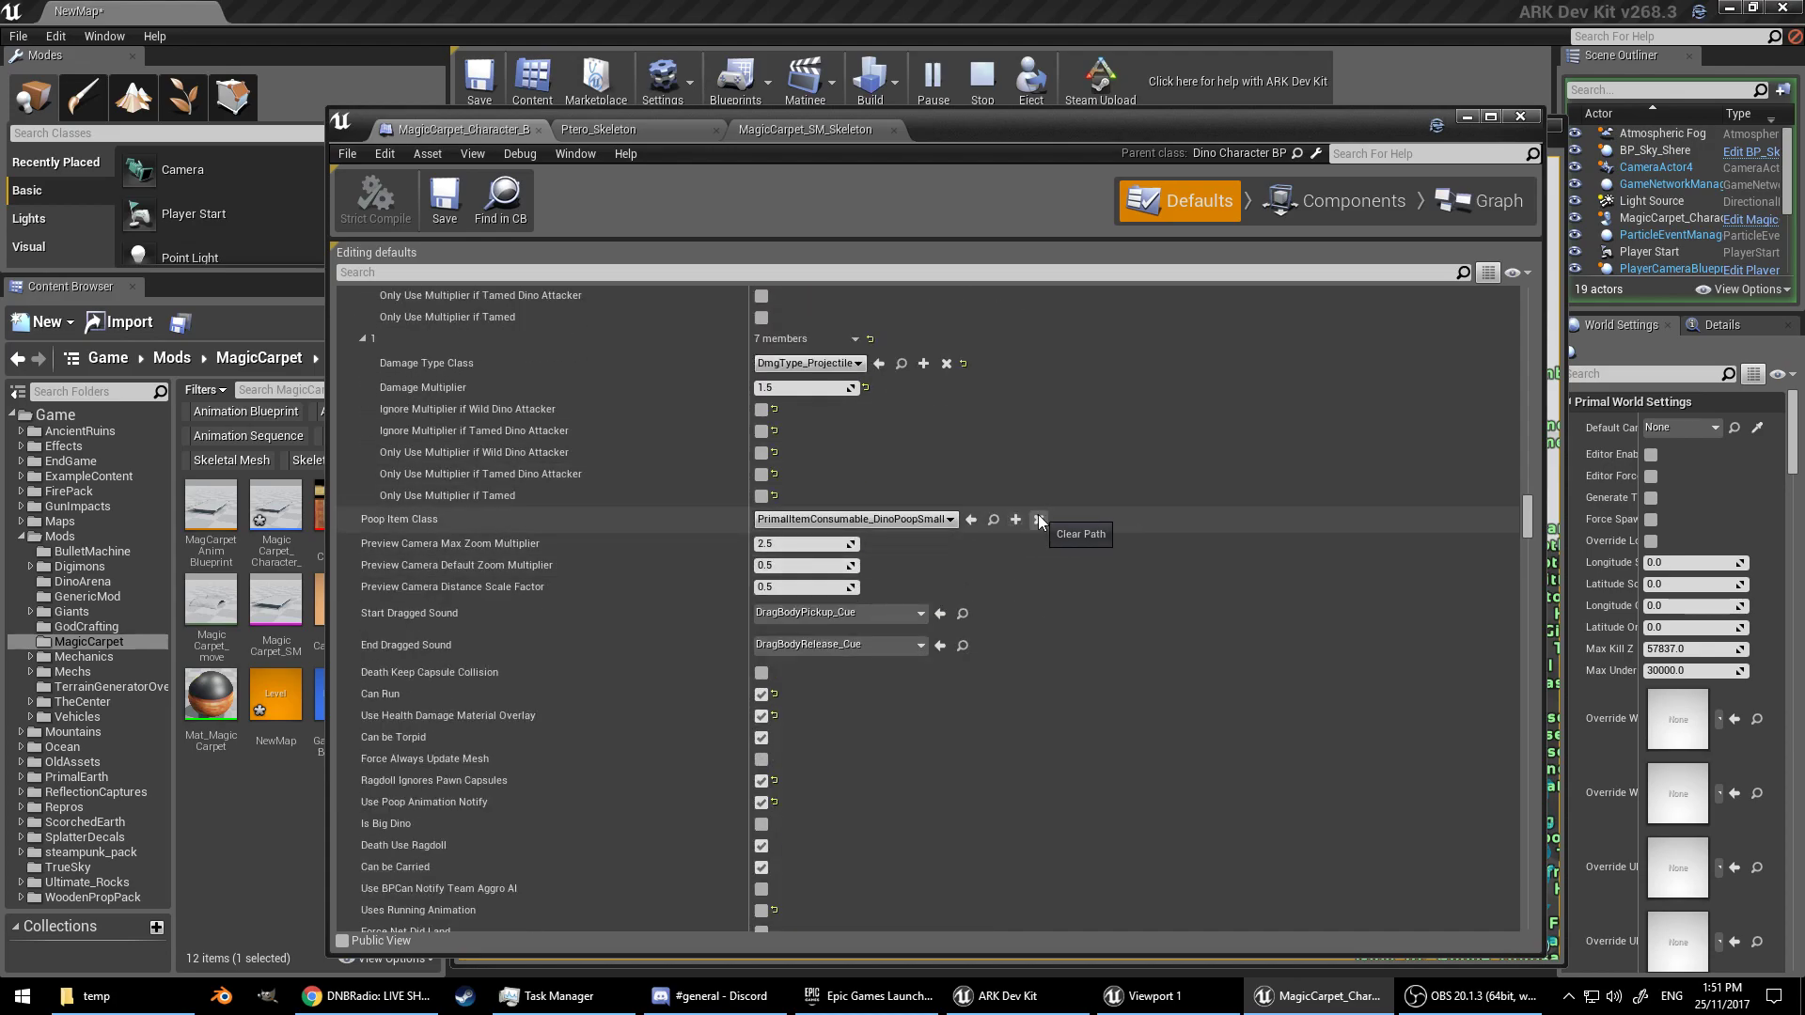
click(1039, 520)
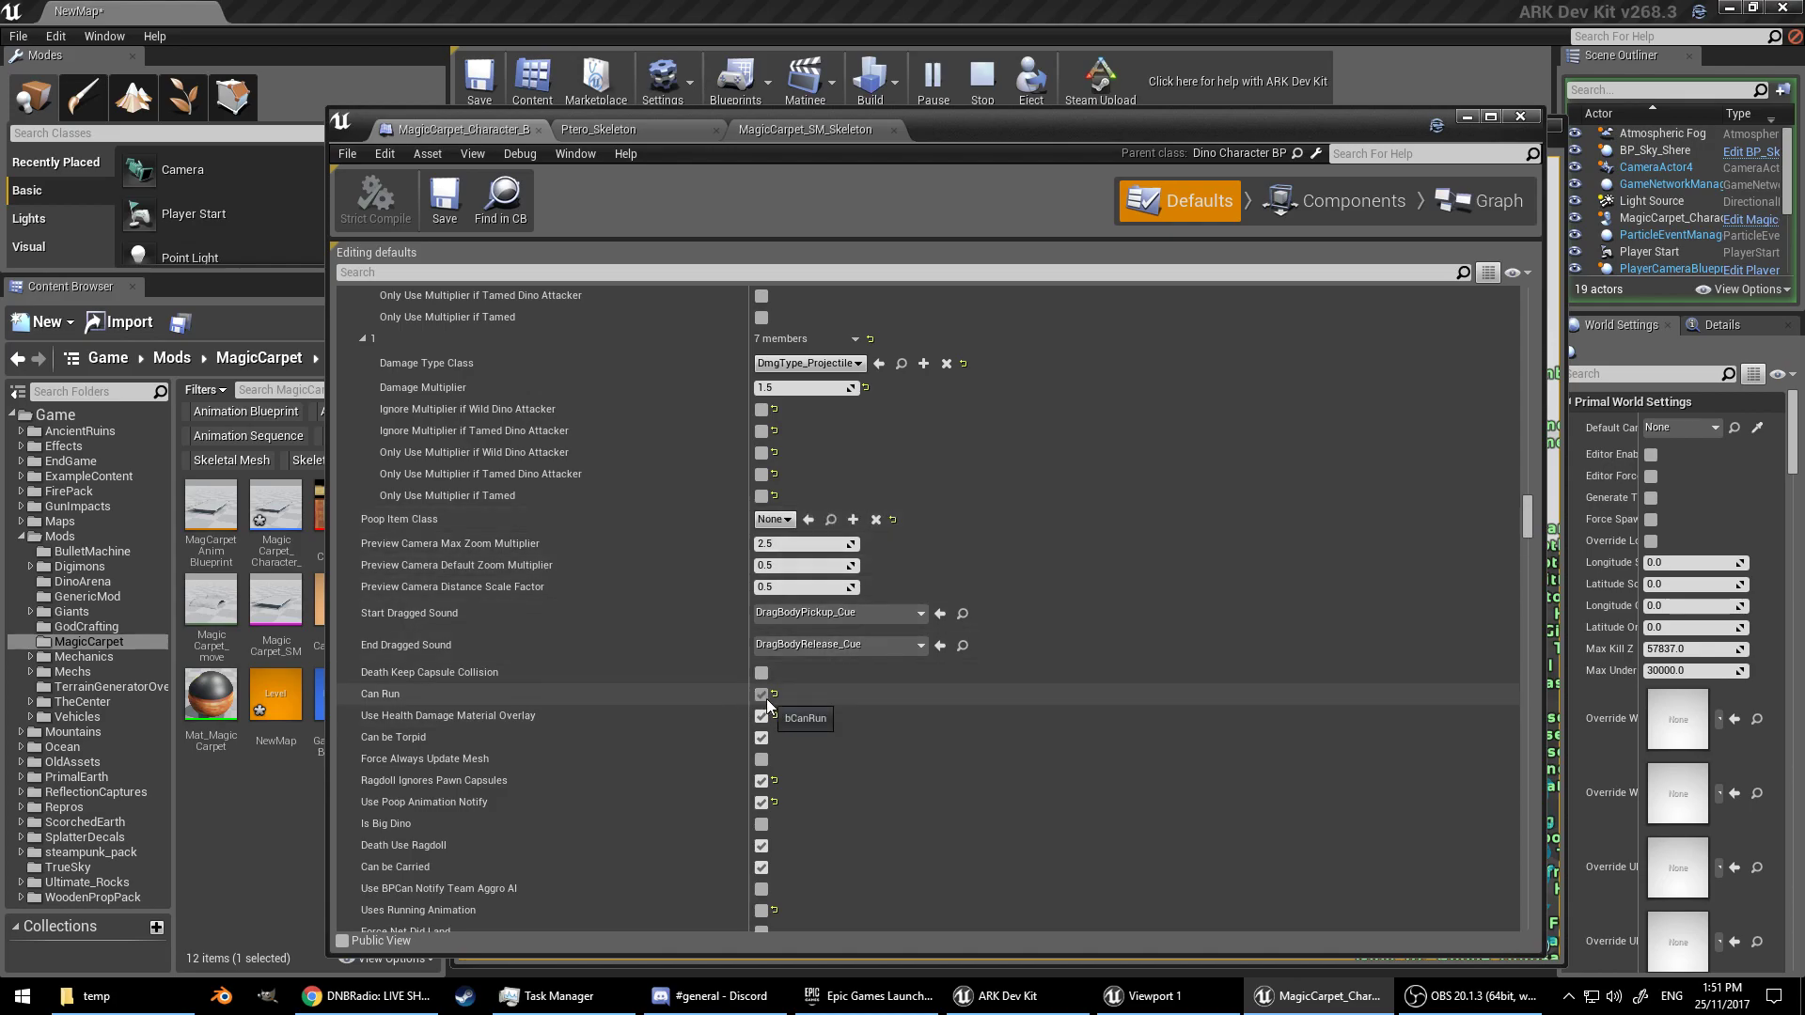
Step: Disable Can be Torpid and Use Poop Animation Notify in the character's defaults
scroll(762, 716, down, 1)
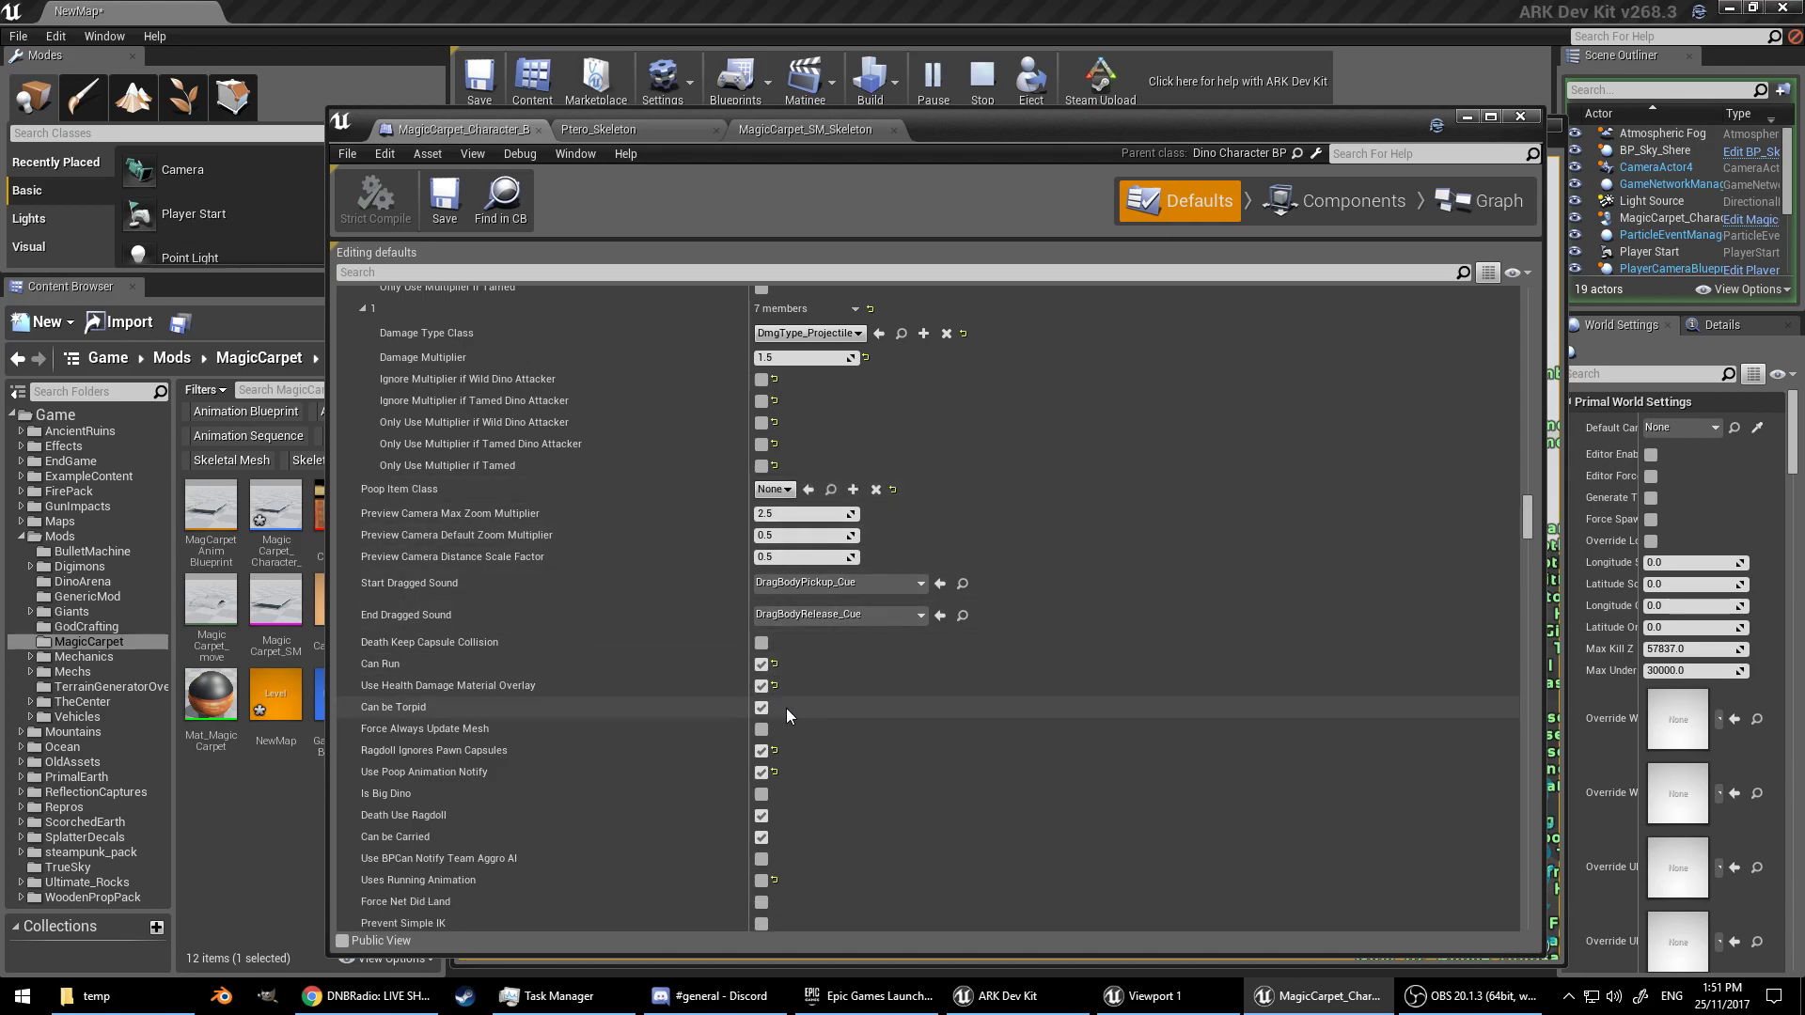
click(761, 707)
scroll(855, 710, down, 1)
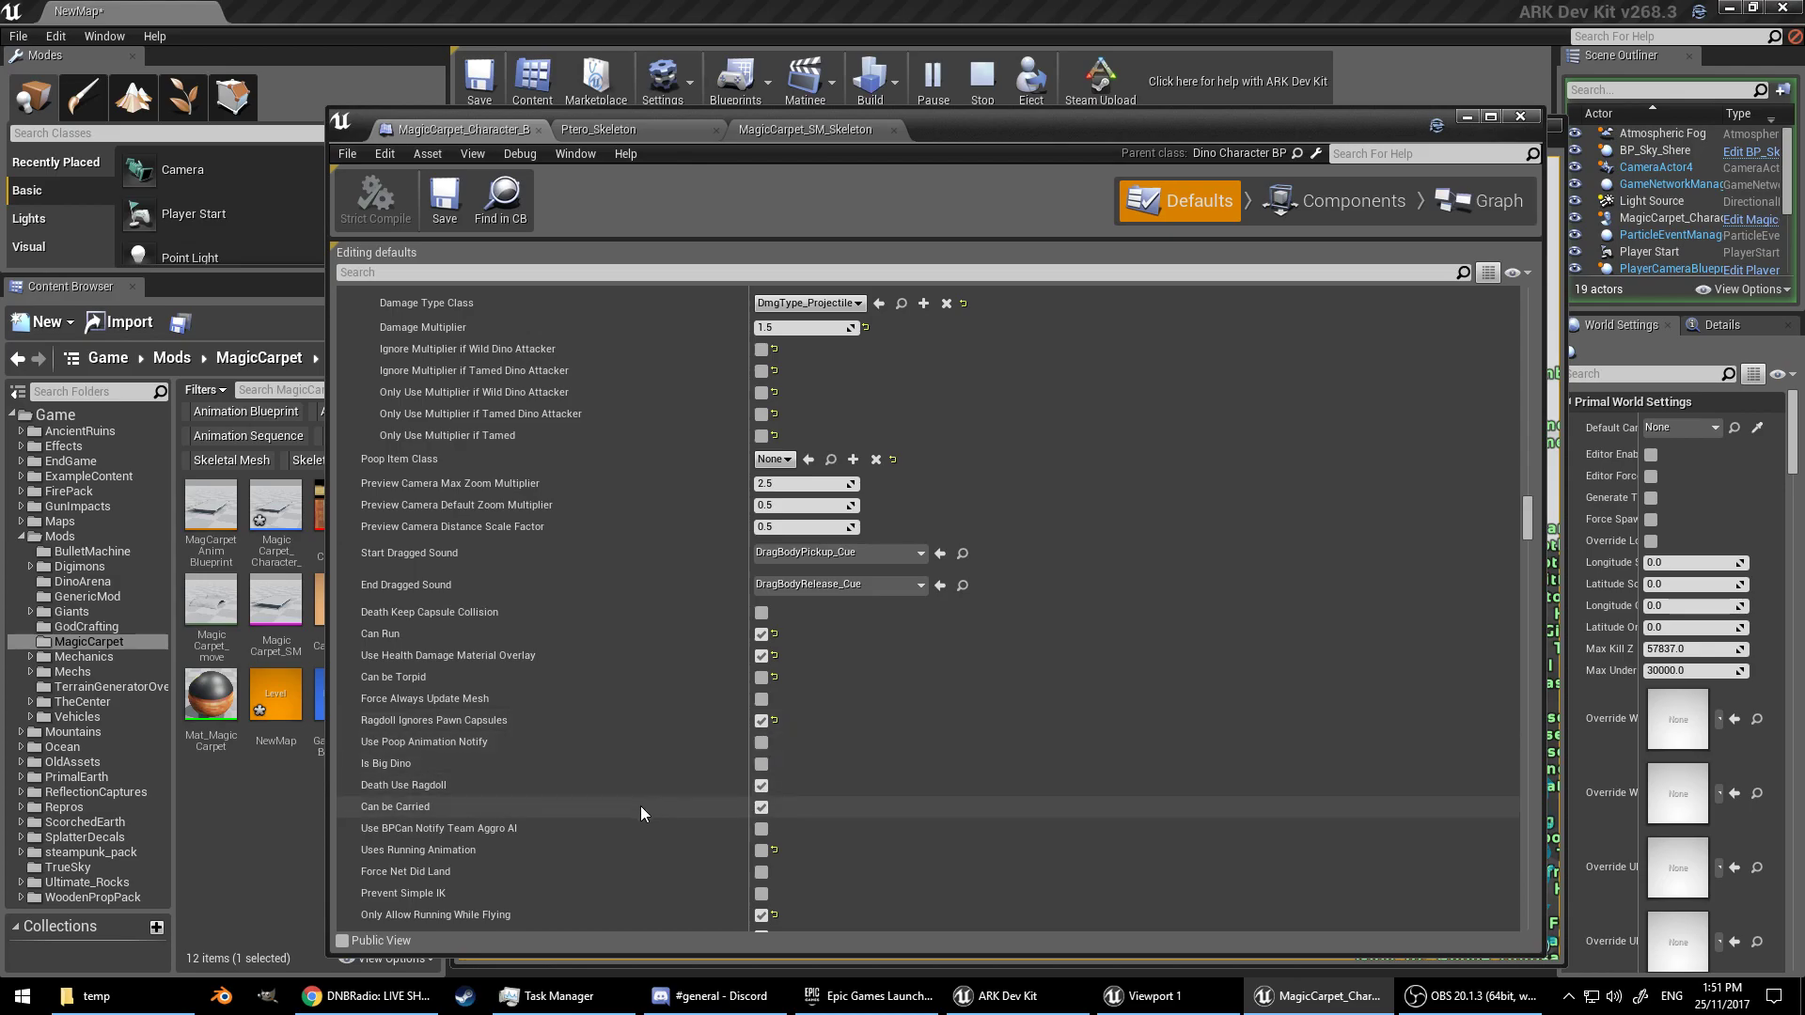
Step: Reset all four Animations Prevent Input entries in the magic carpet character's defaults to None
scroll(876, 783, down, 5)
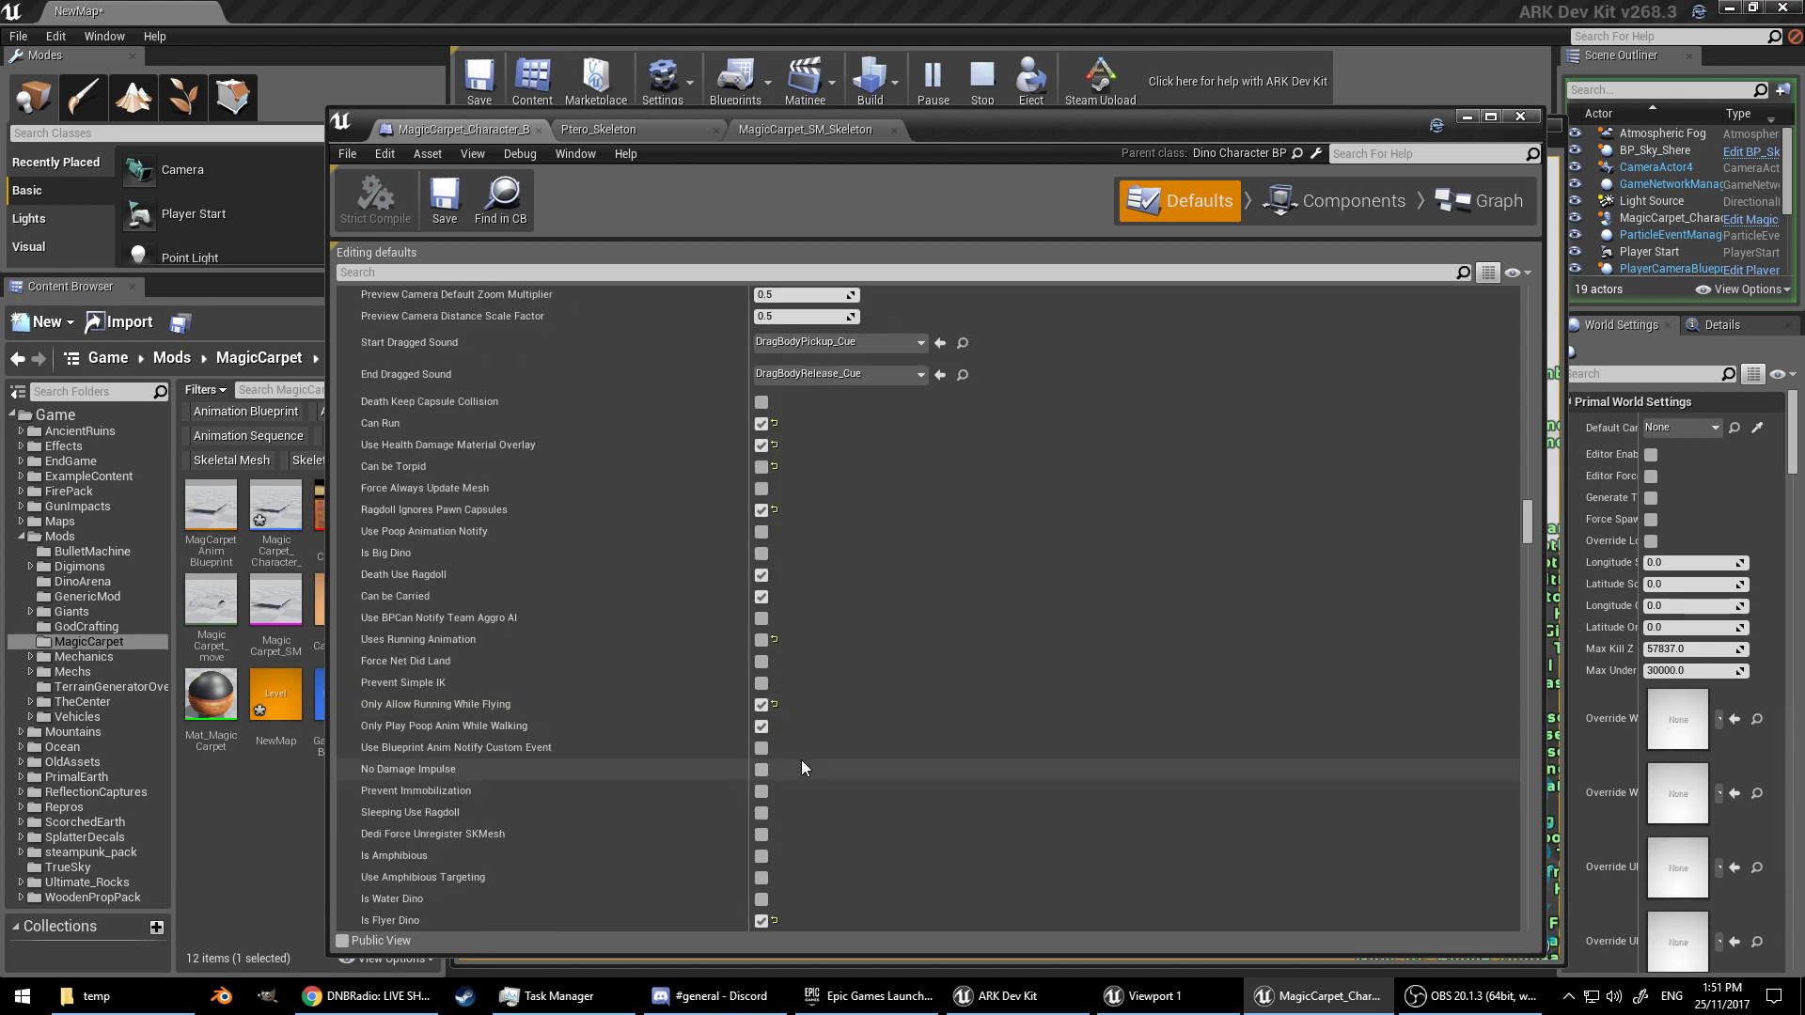
scroll(748, 799, down, 2)
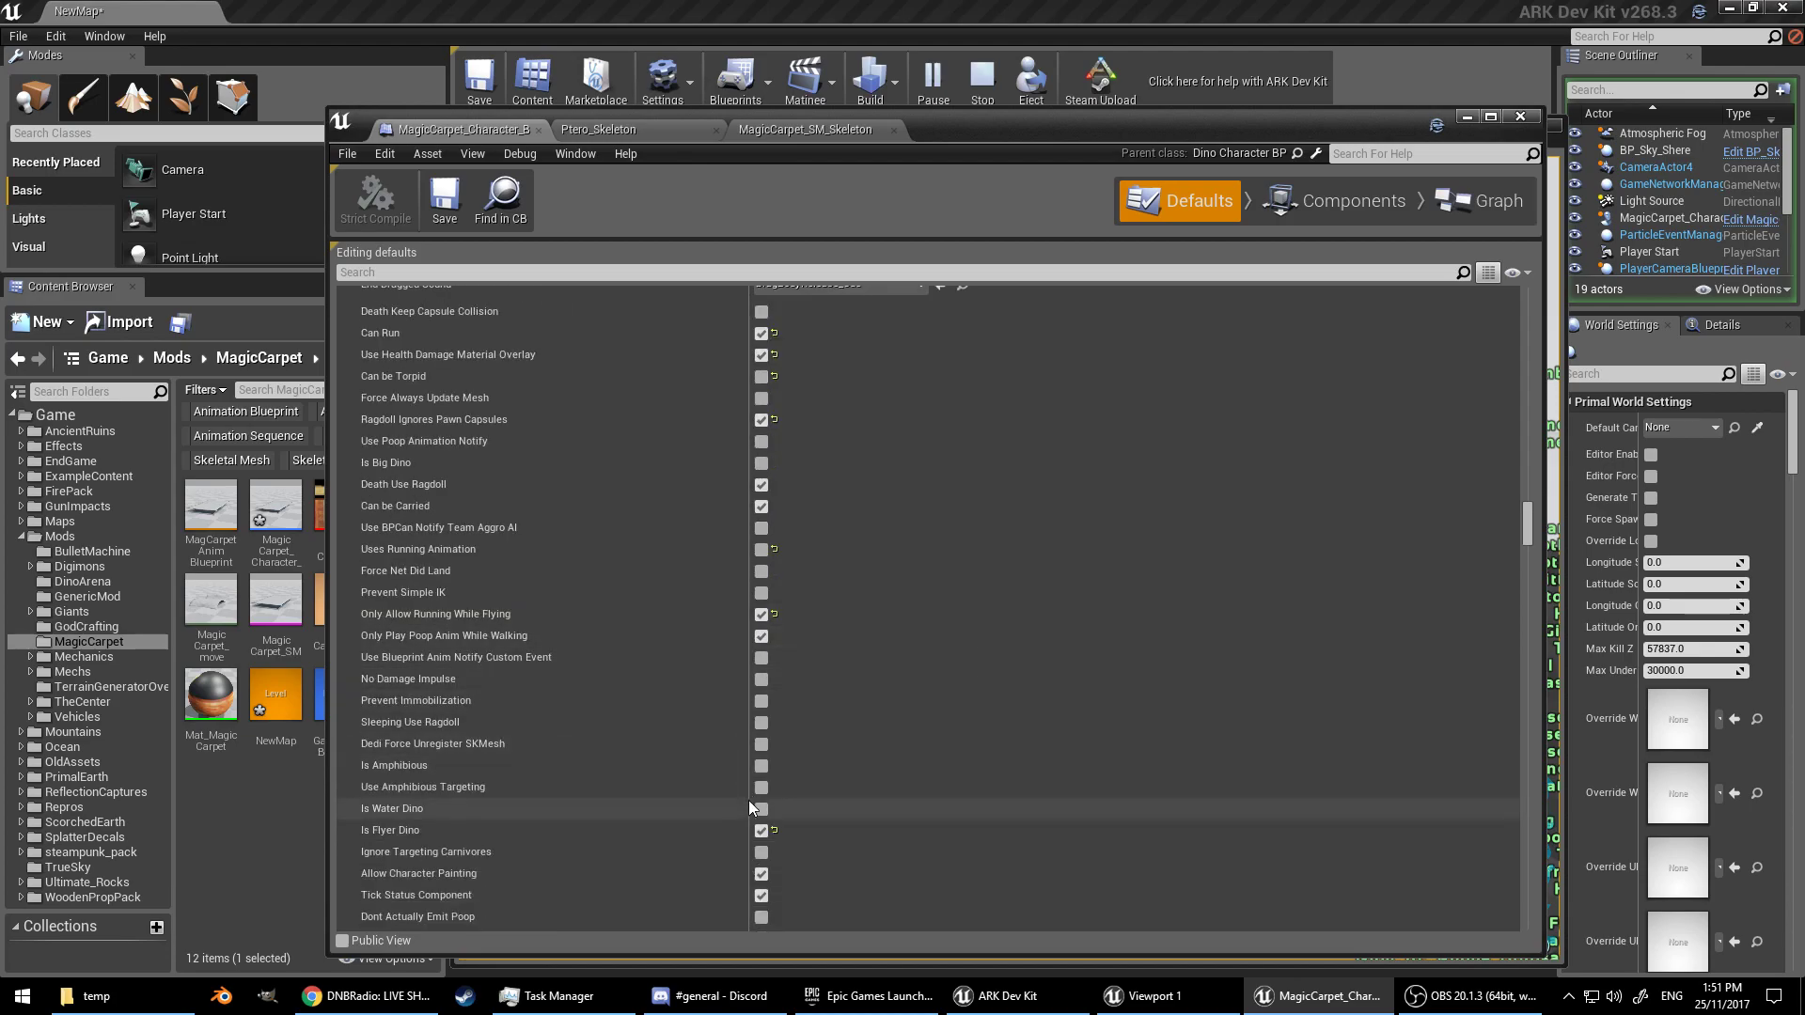
scroll(831, 797, down, 5)
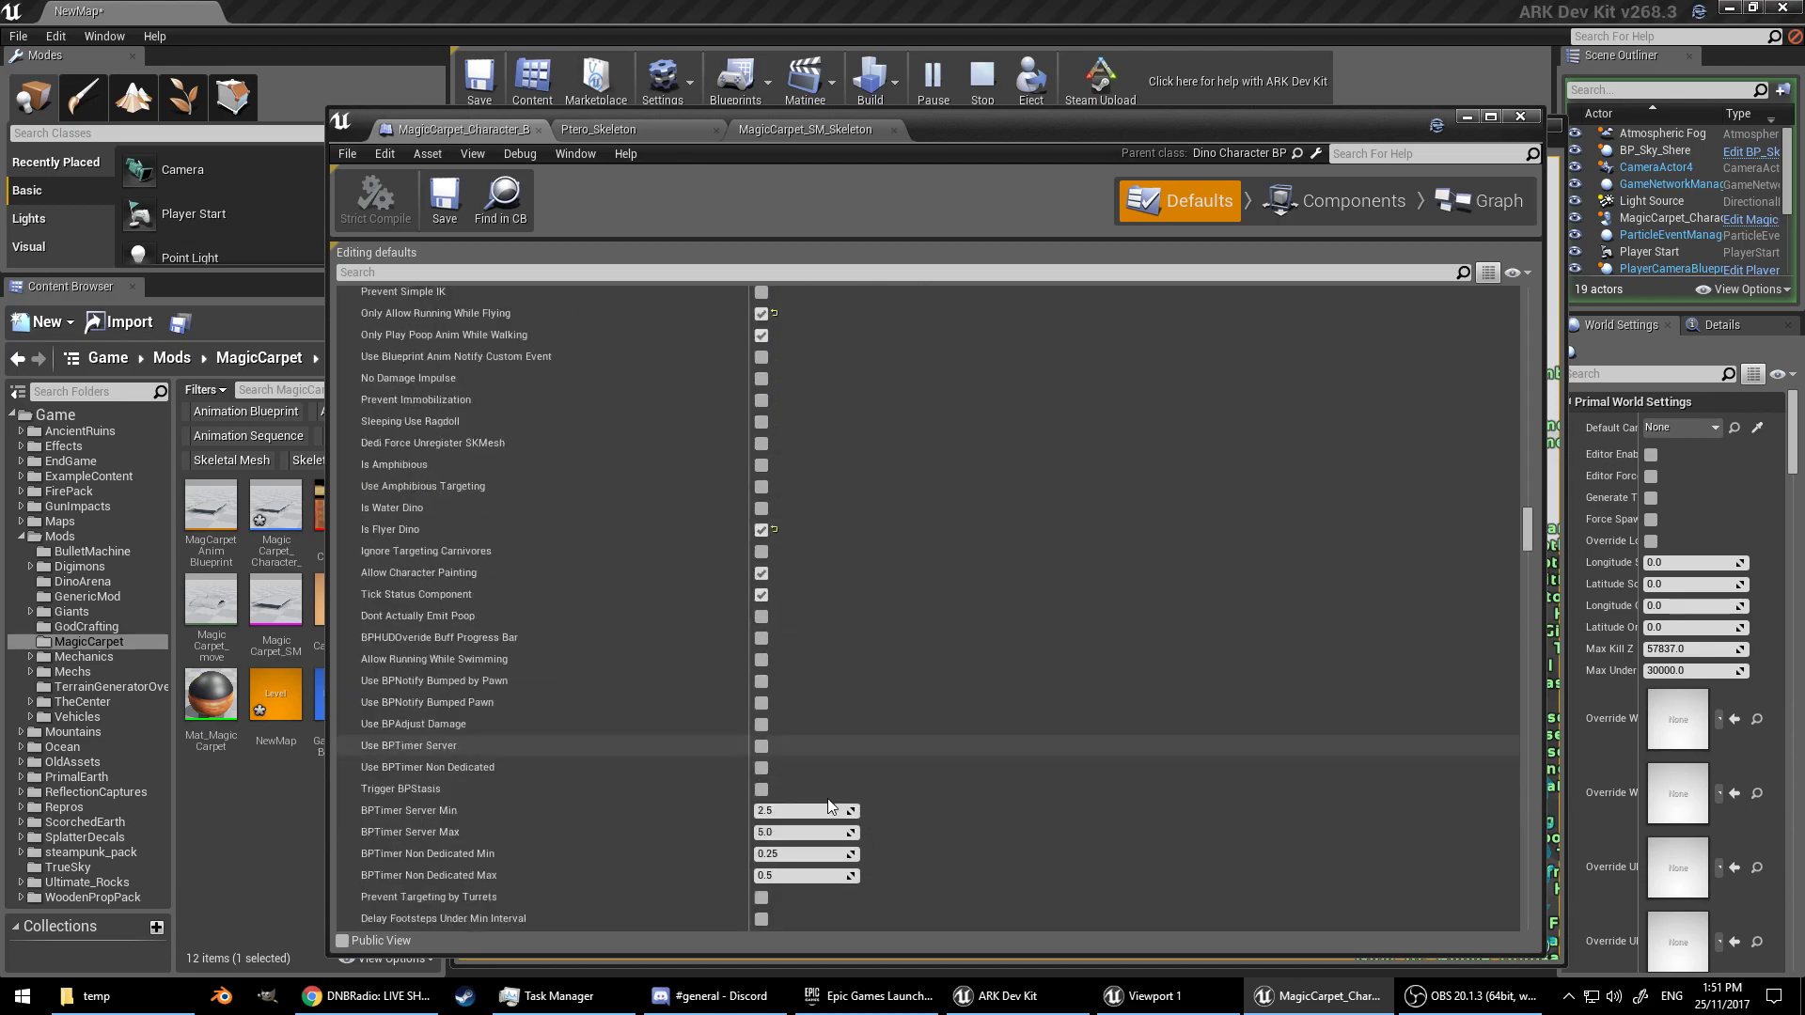
scroll(828, 800, down, 7)
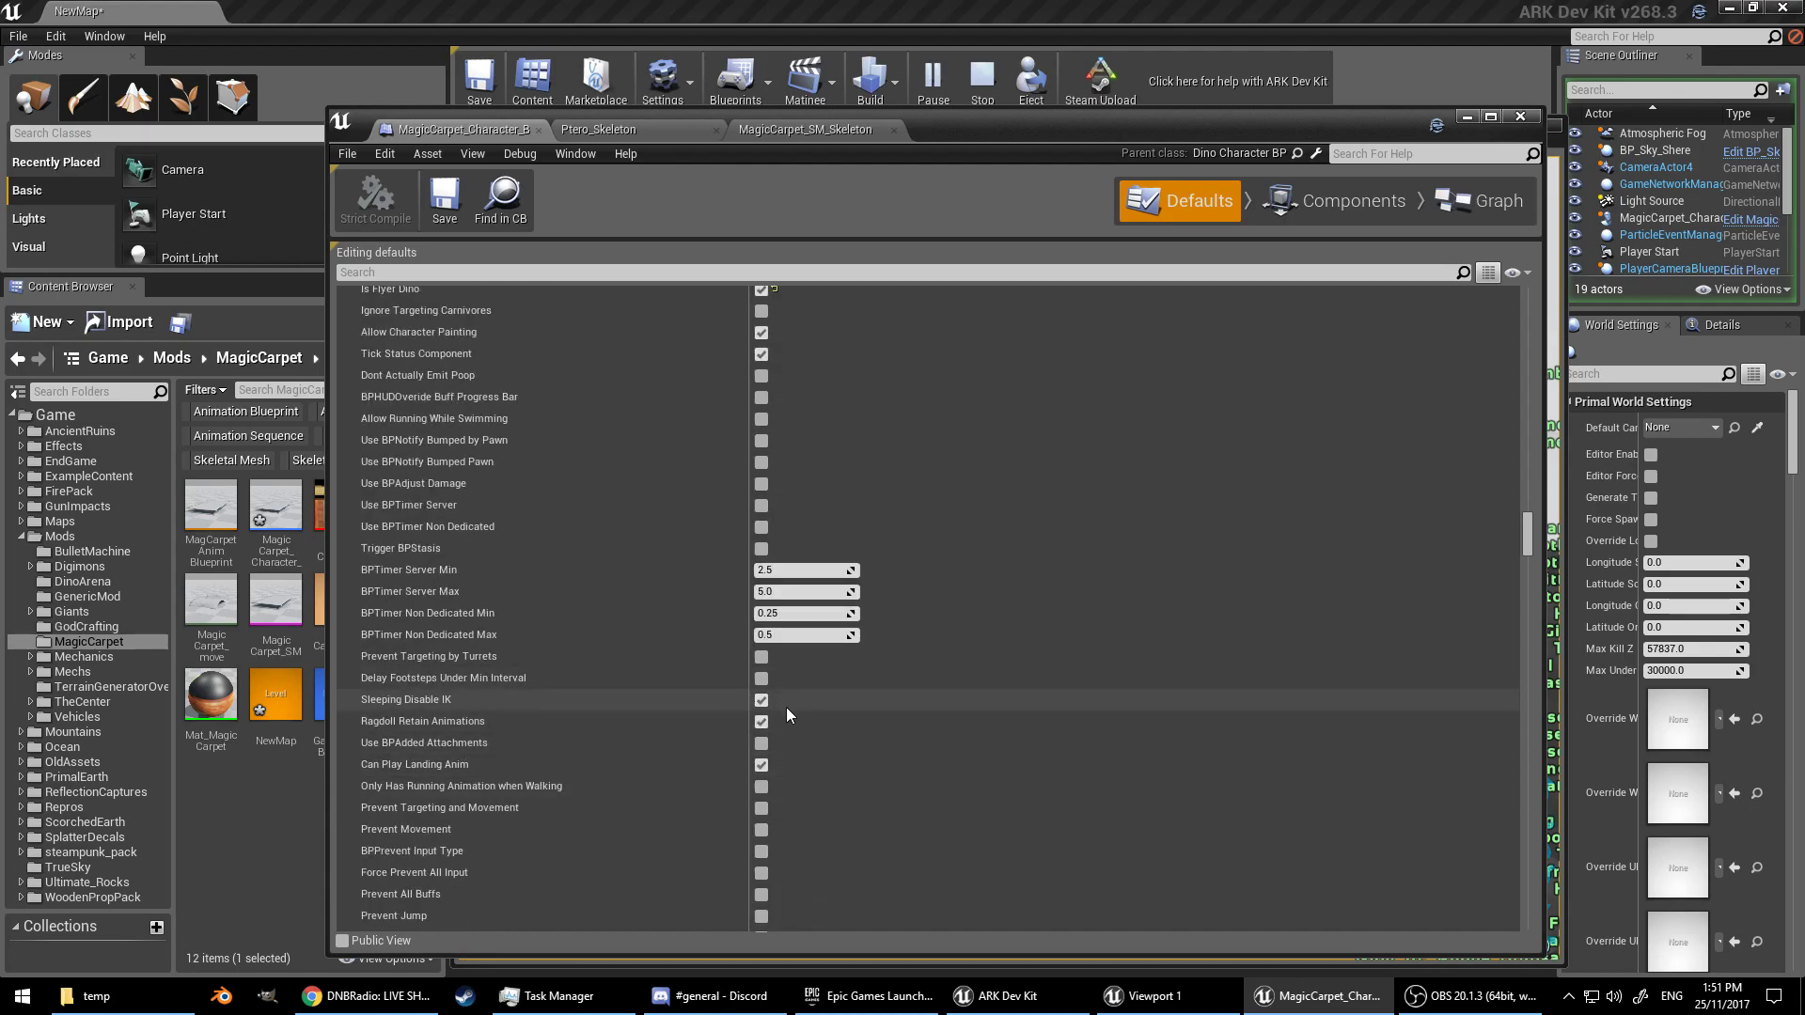
scroll(786, 720, down, 10)
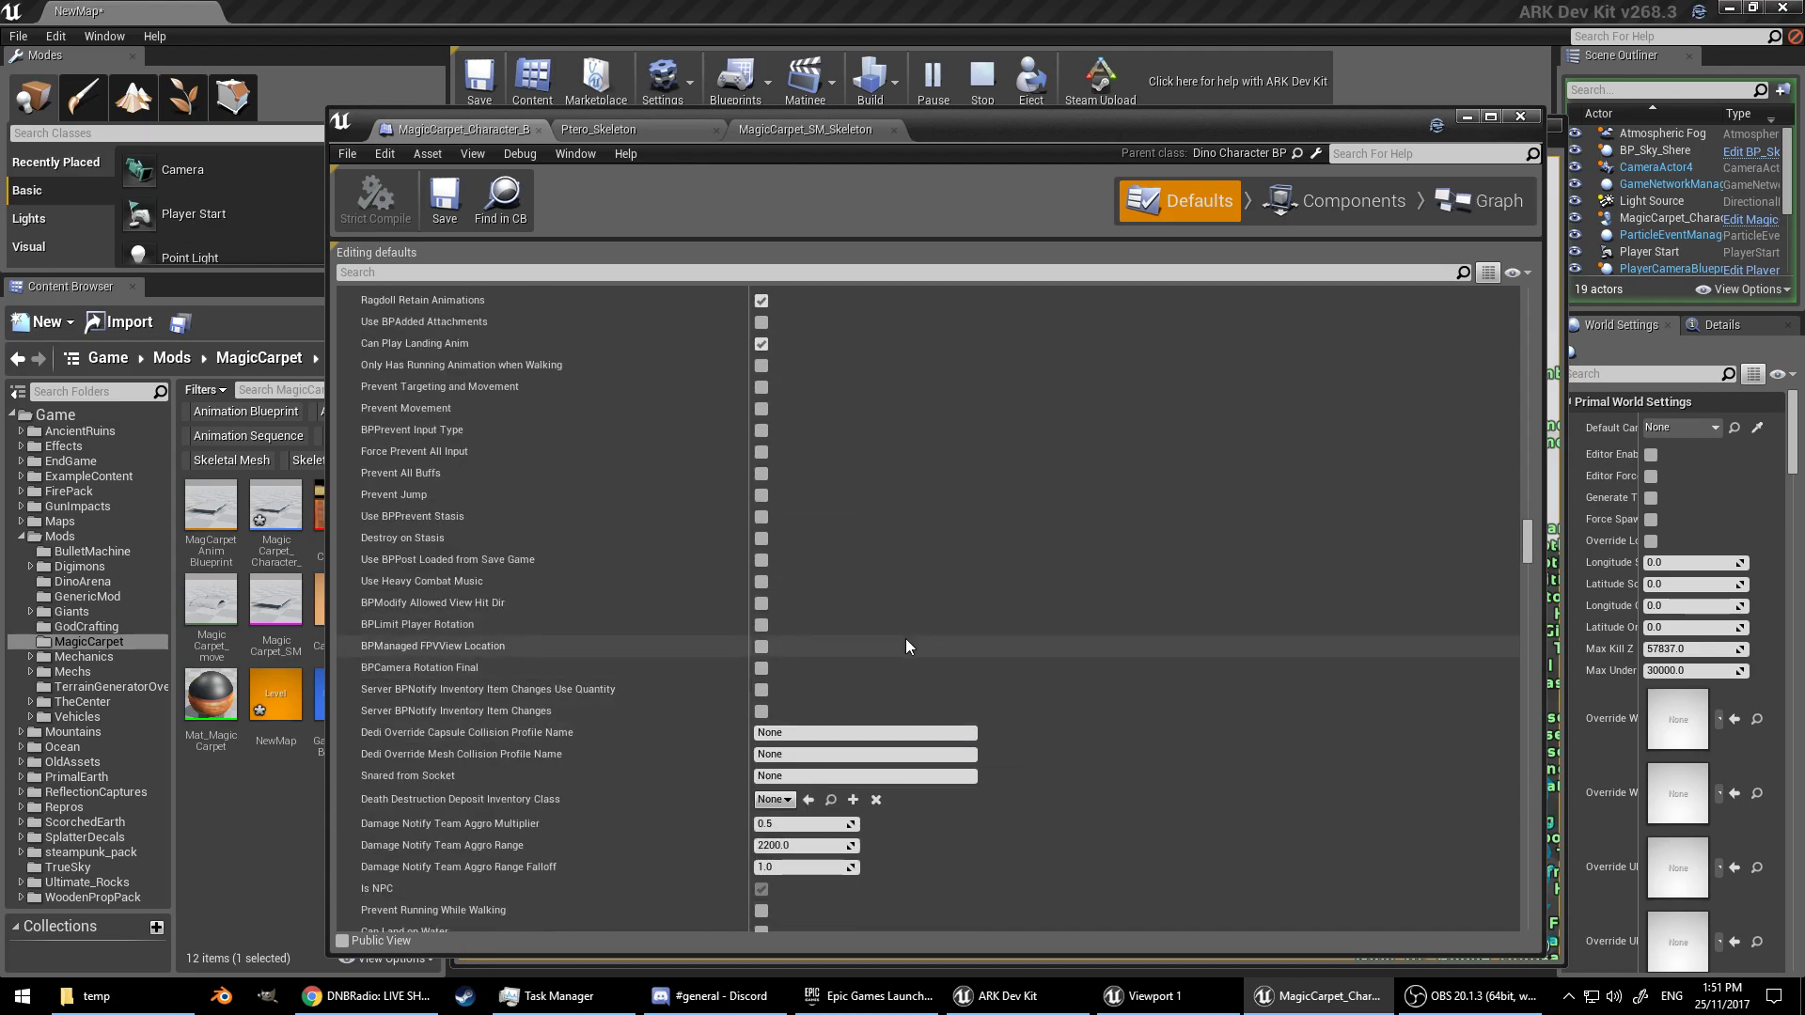
scroll(905, 646, down, 12)
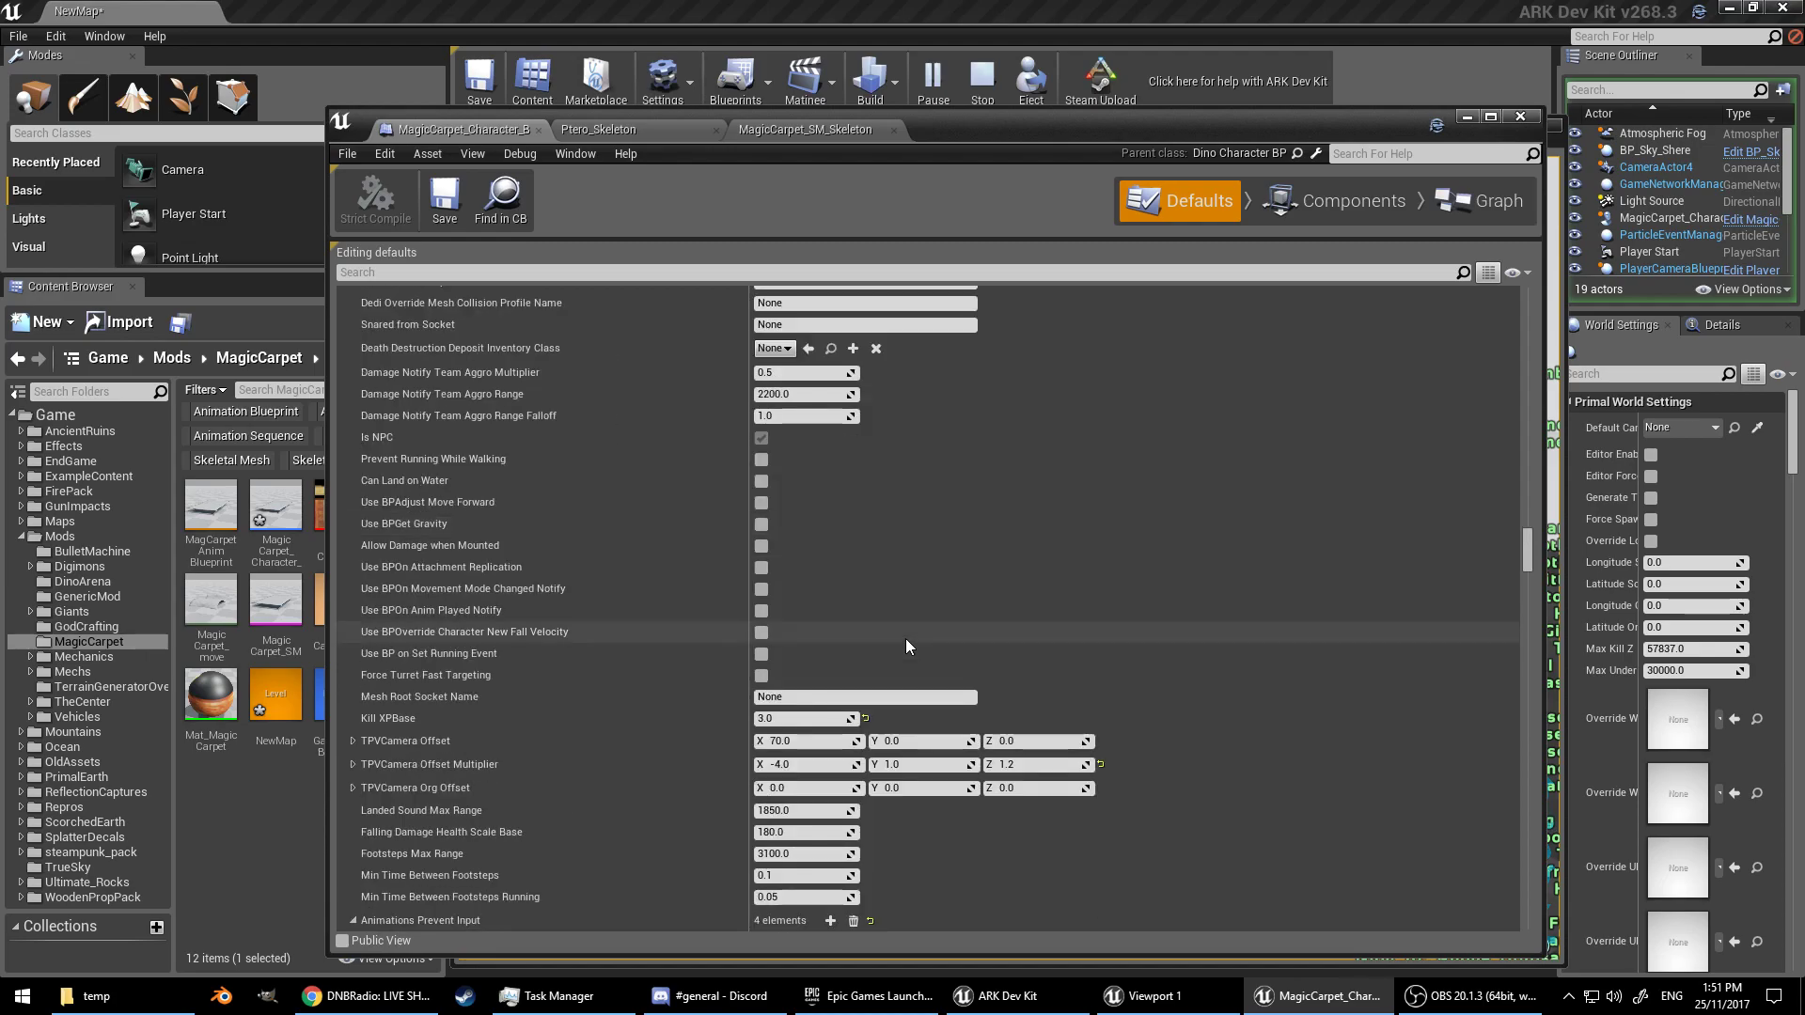
scroll(906, 639, down, 5)
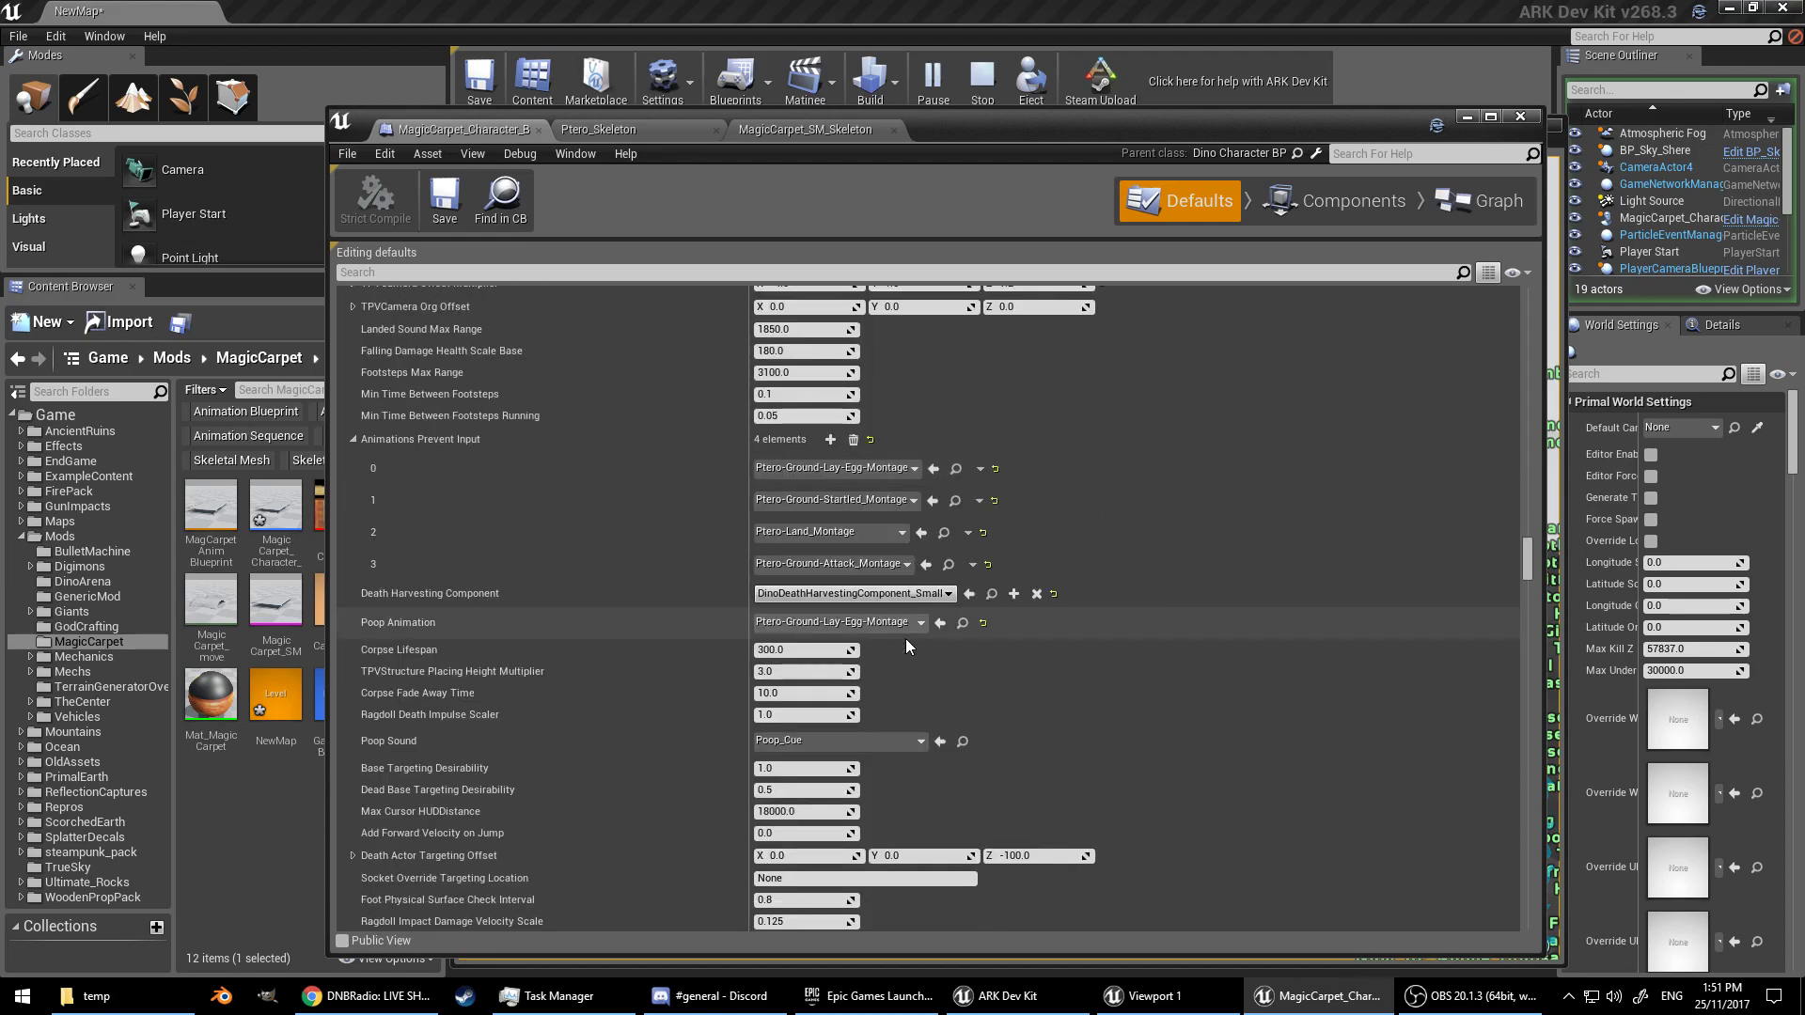
click(995, 467)
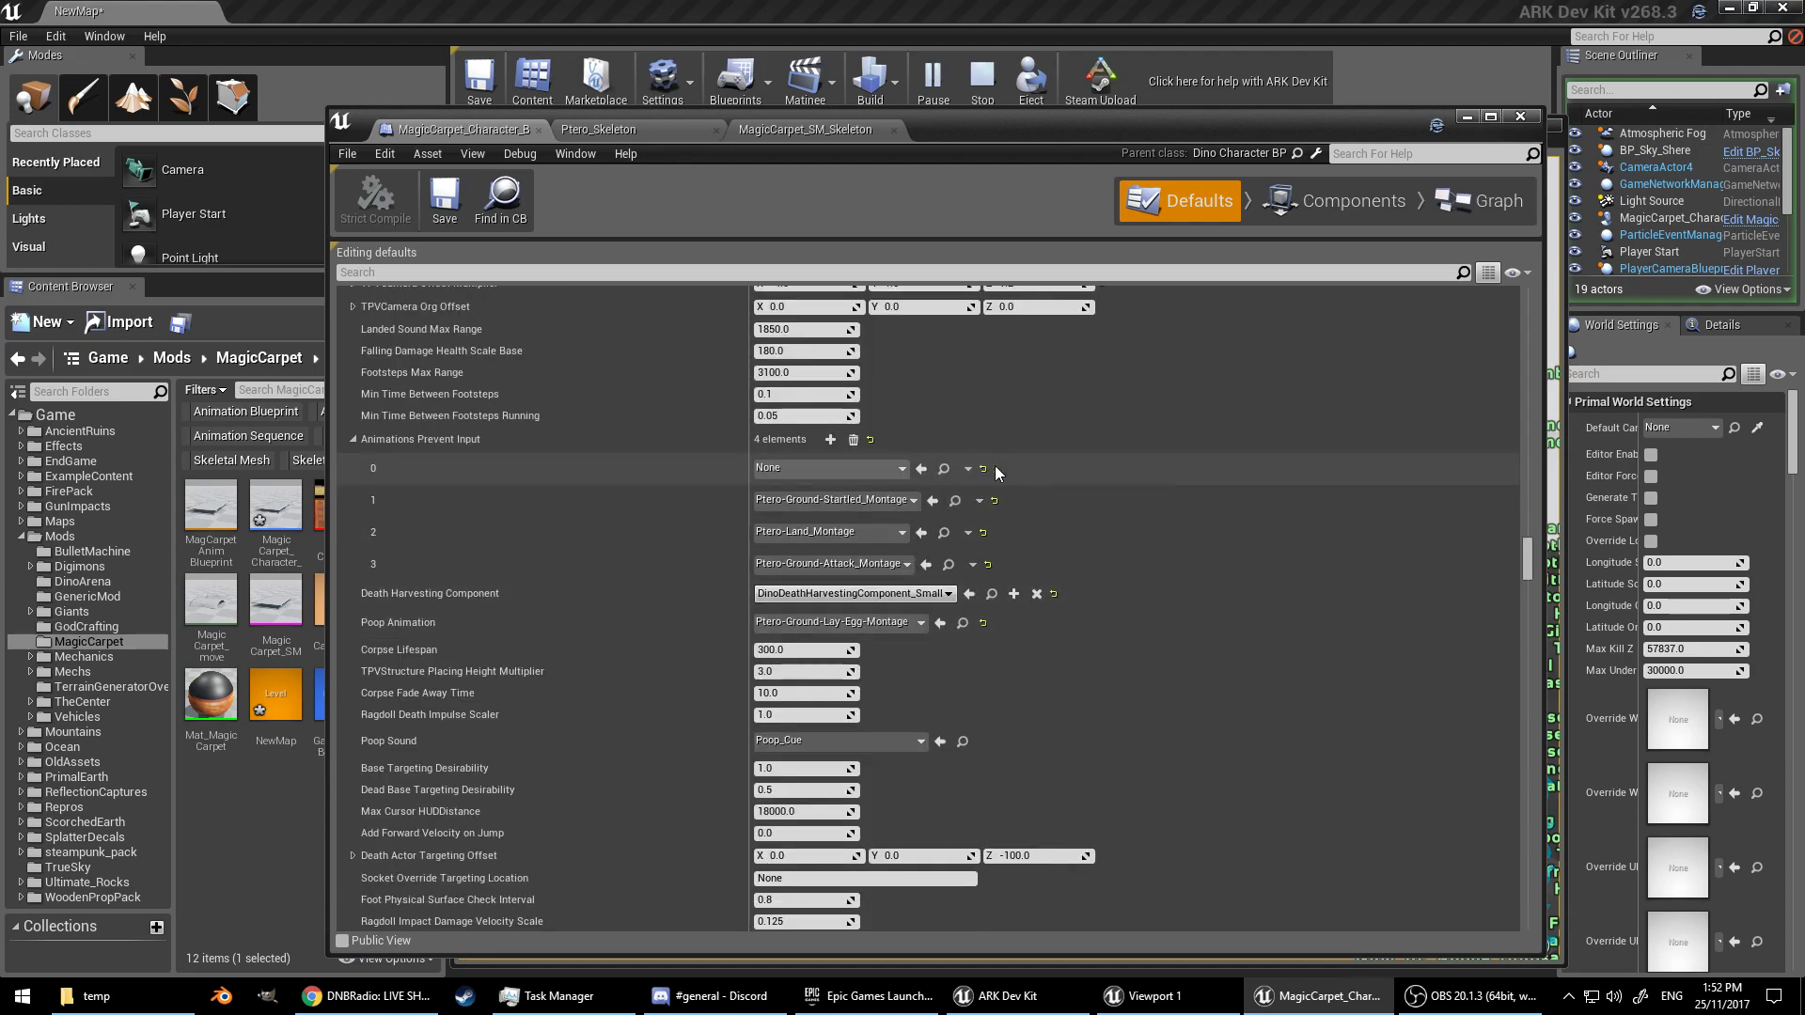
click(994, 500)
click(982, 532)
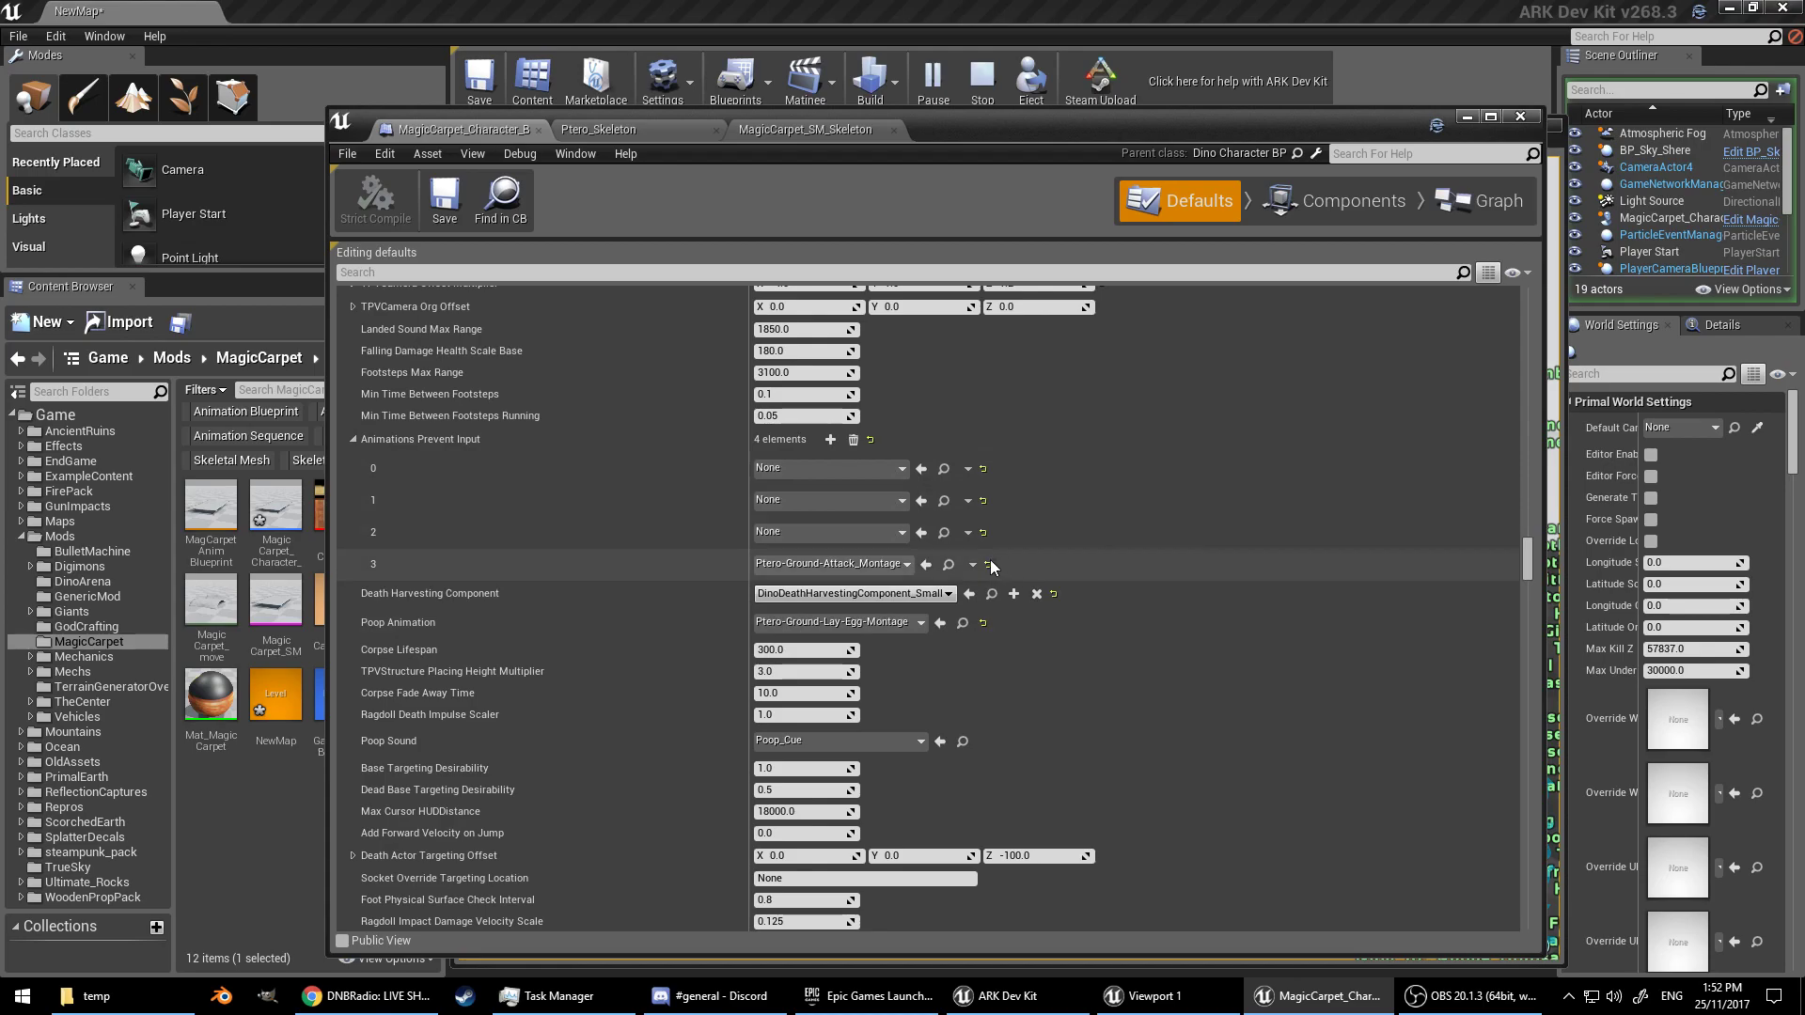
click(988, 564)
Step: Look through the remaining character defaults, including the poop and sound settings and the Mesh, CharacterMovement and CapsuleComponent properties
scroll(1046, 504, down, 1)
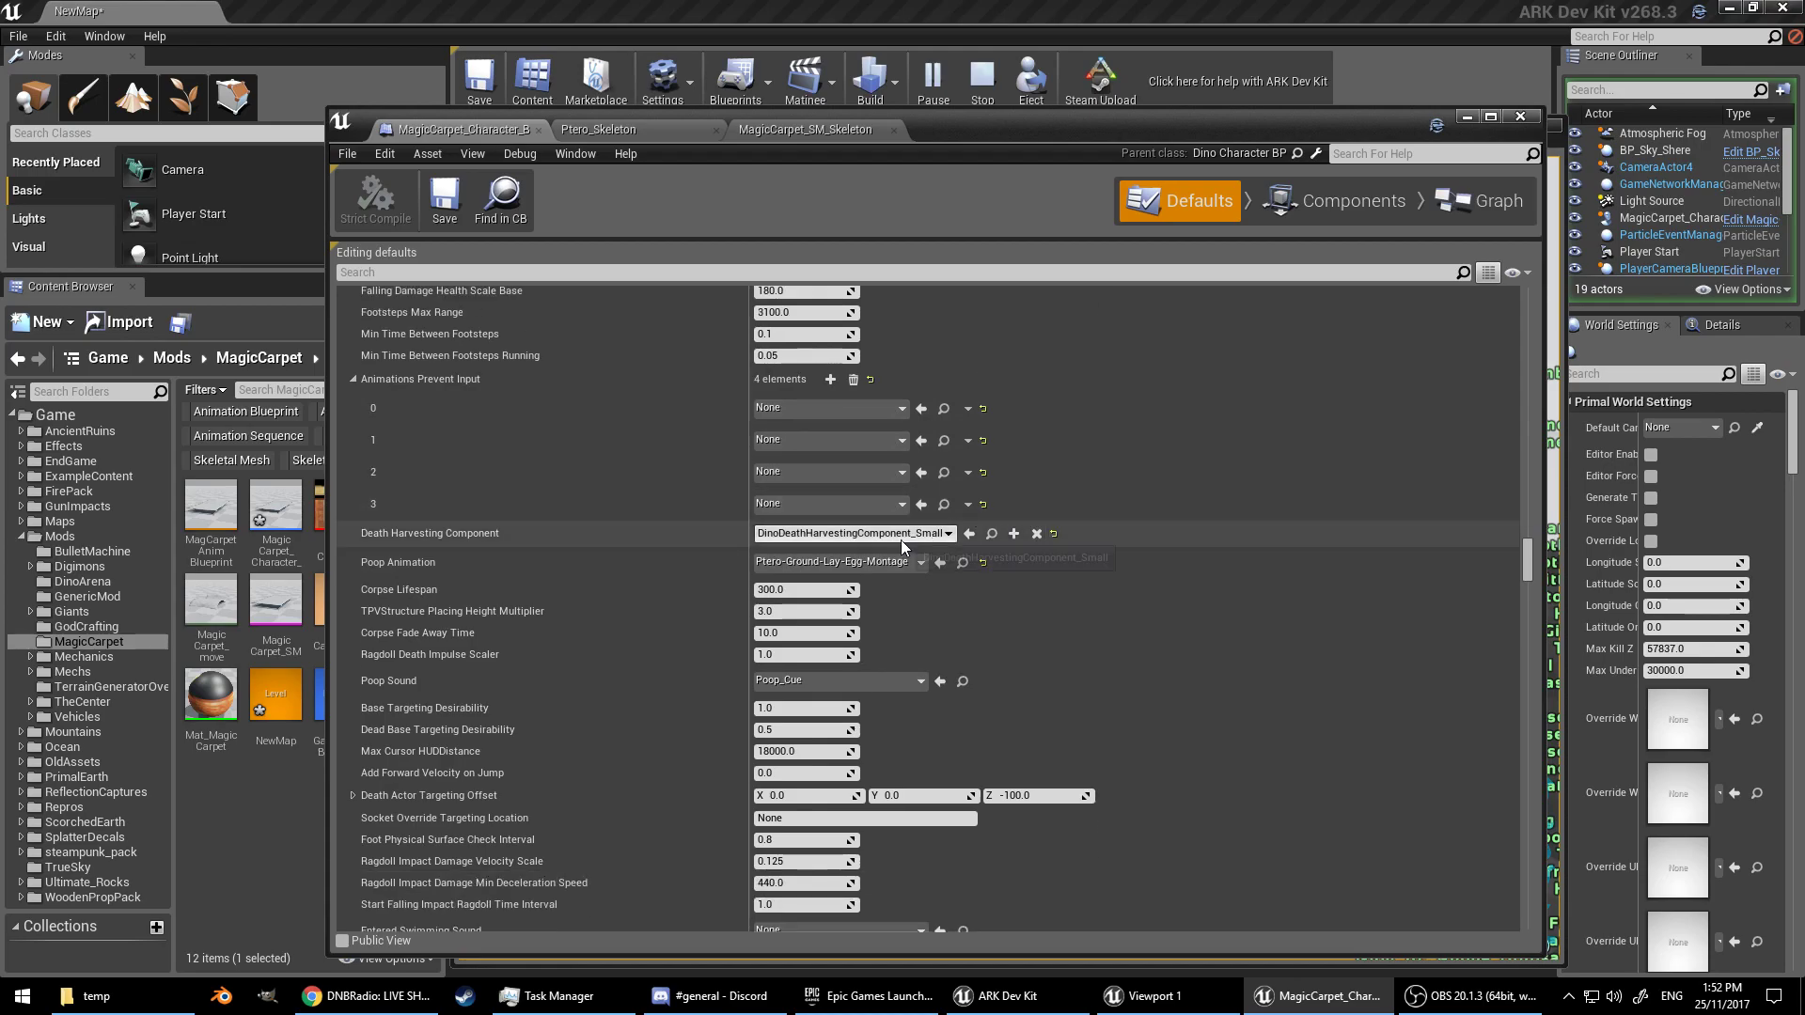
scroll(861, 588, down, 1)
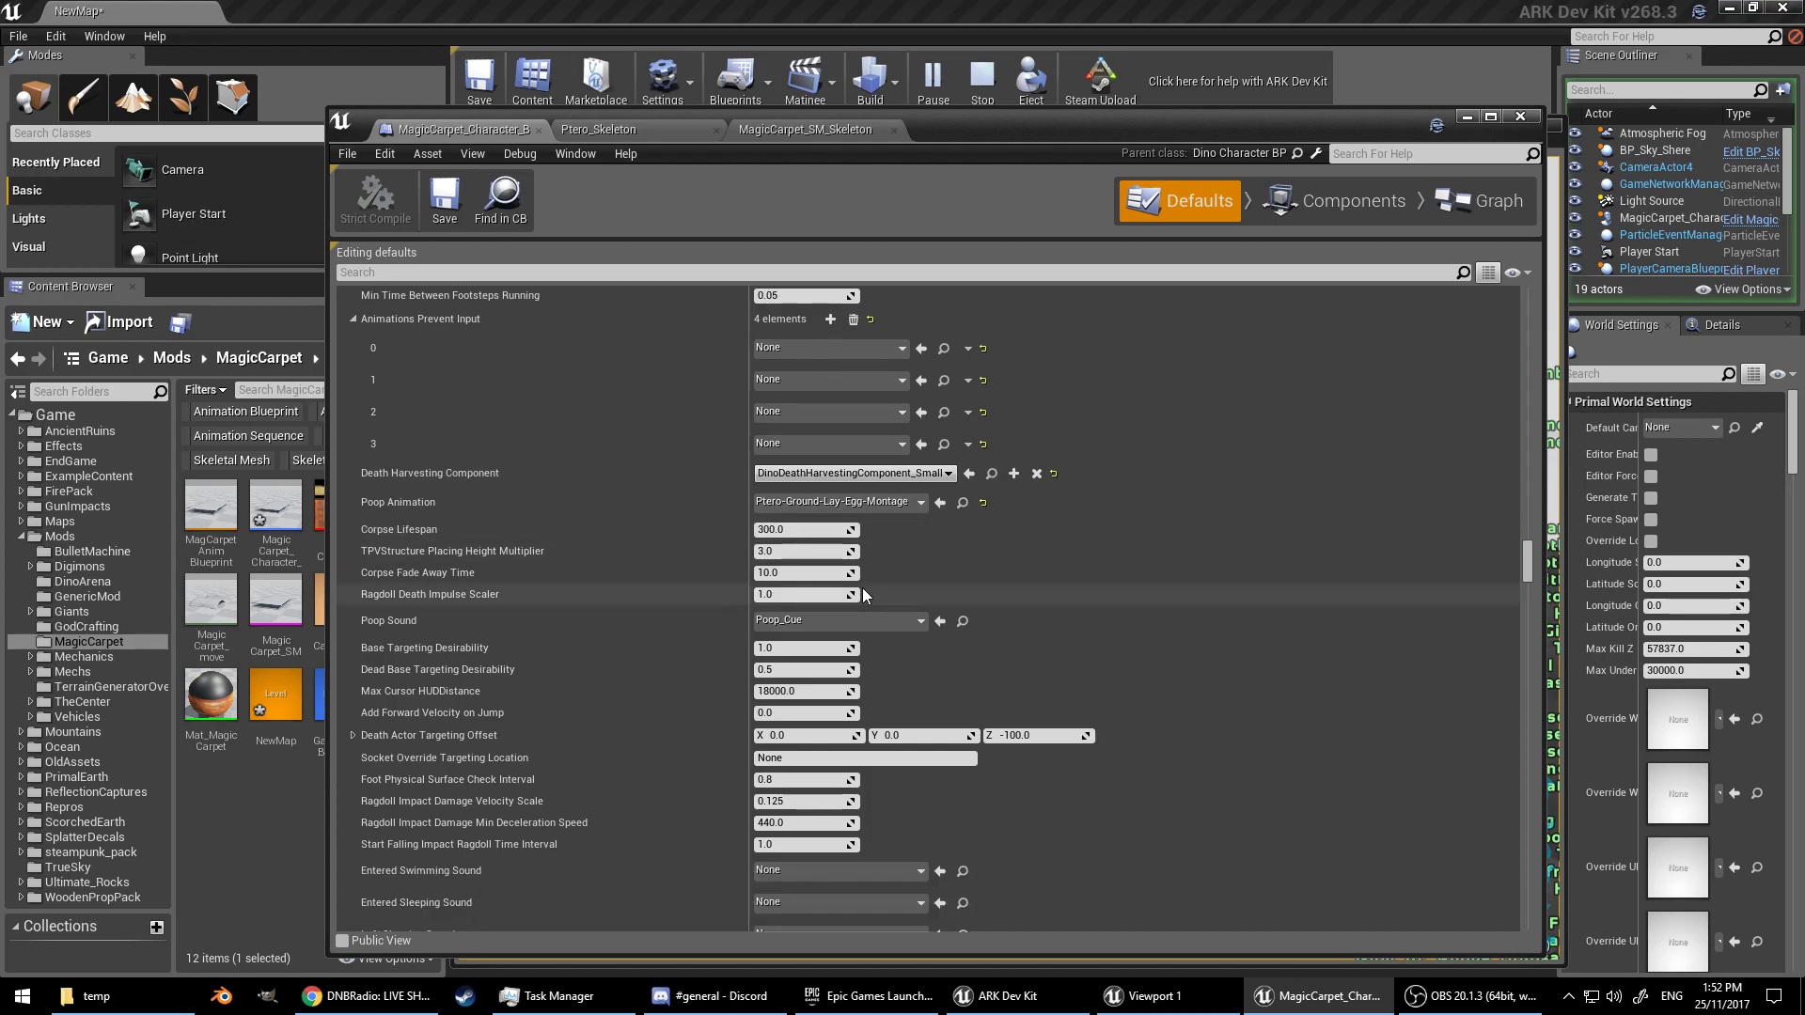
scroll(931, 560, down, 1)
scroll(938, 658, down, 6)
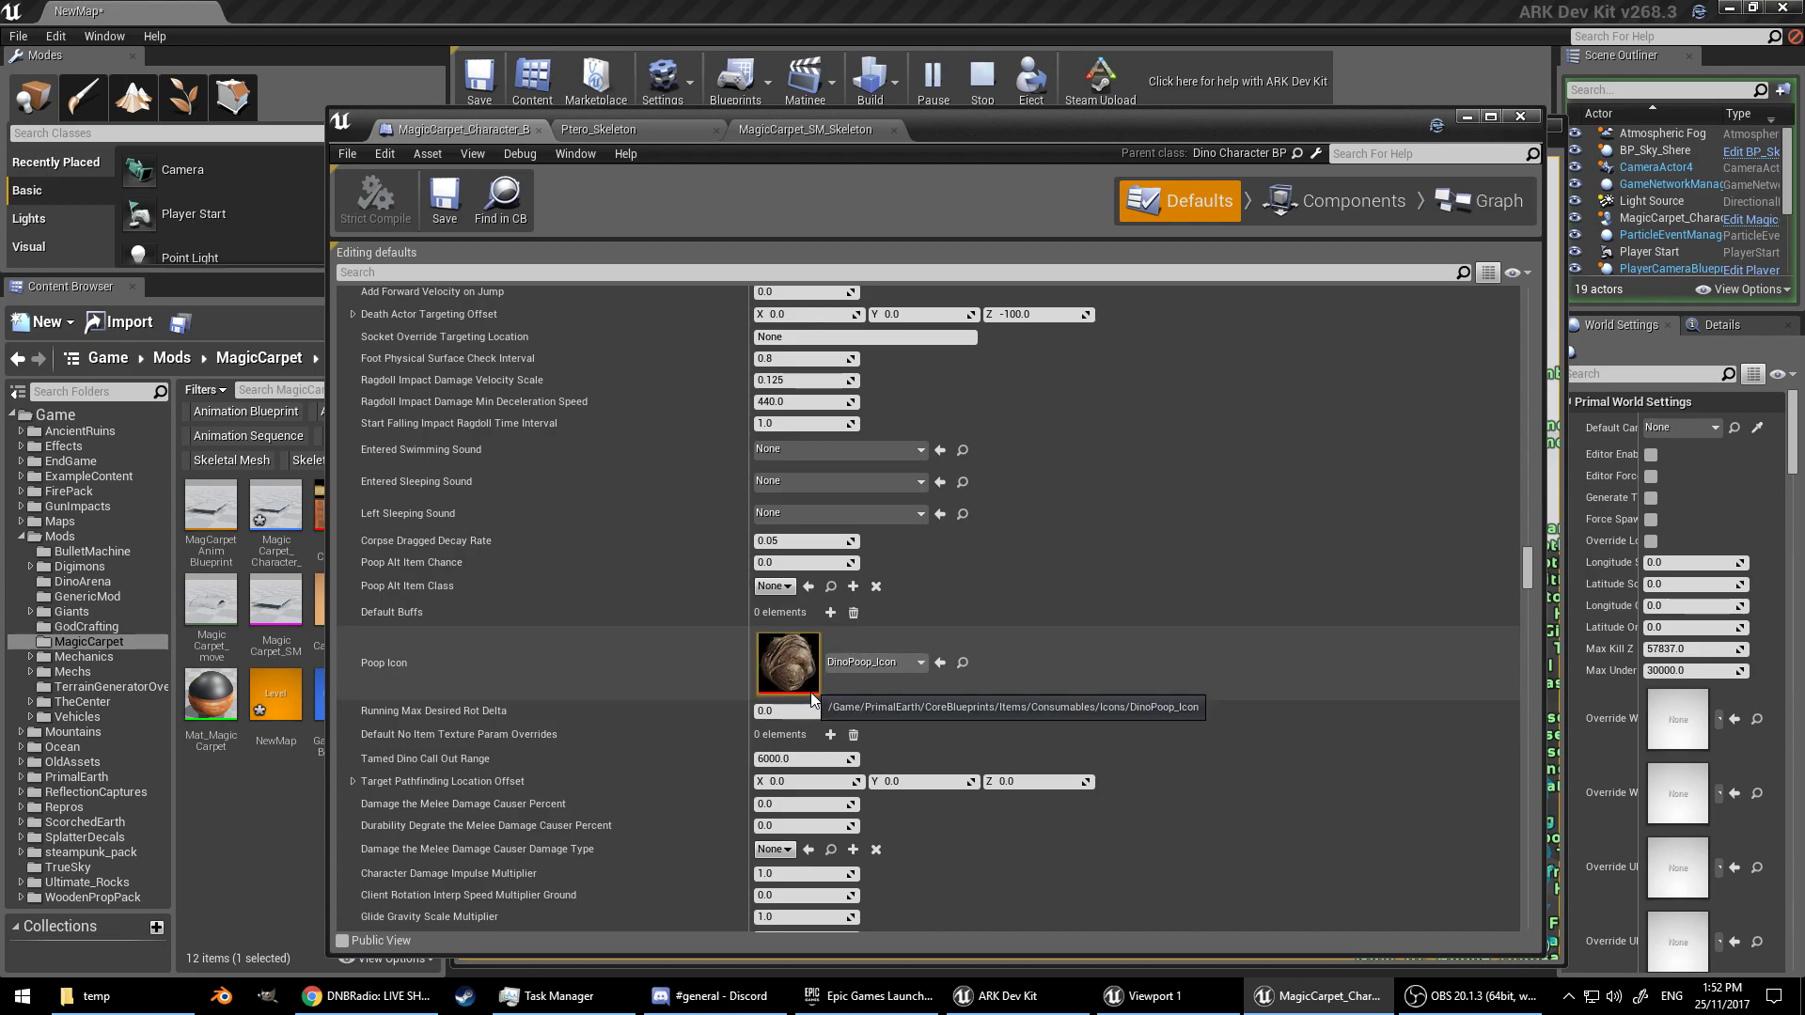
scroll(757, 654, down, 5)
scroll(749, 662, down, 5)
scroll(652, 740, down, 9)
scroll(580, 787, down, 3)
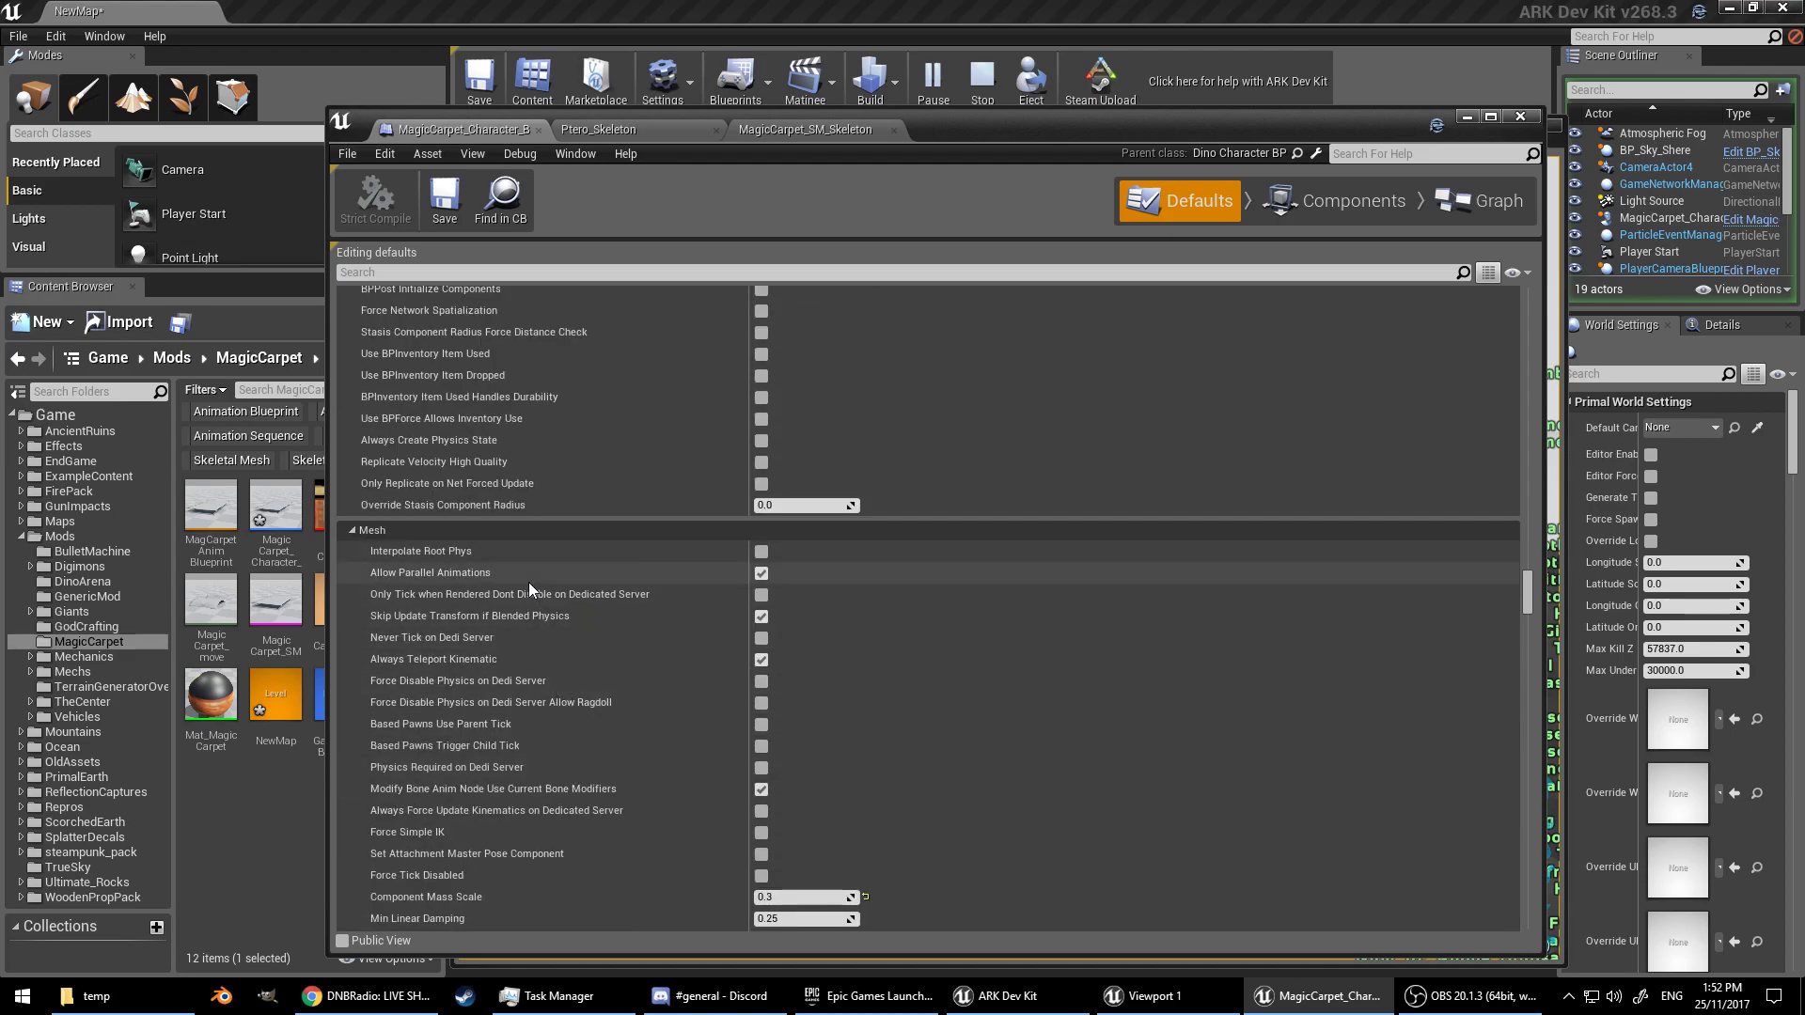
scroll(527, 673, down, 6)
scroll(517, 667, down, 5)
scroll(517, 667, down, 4)
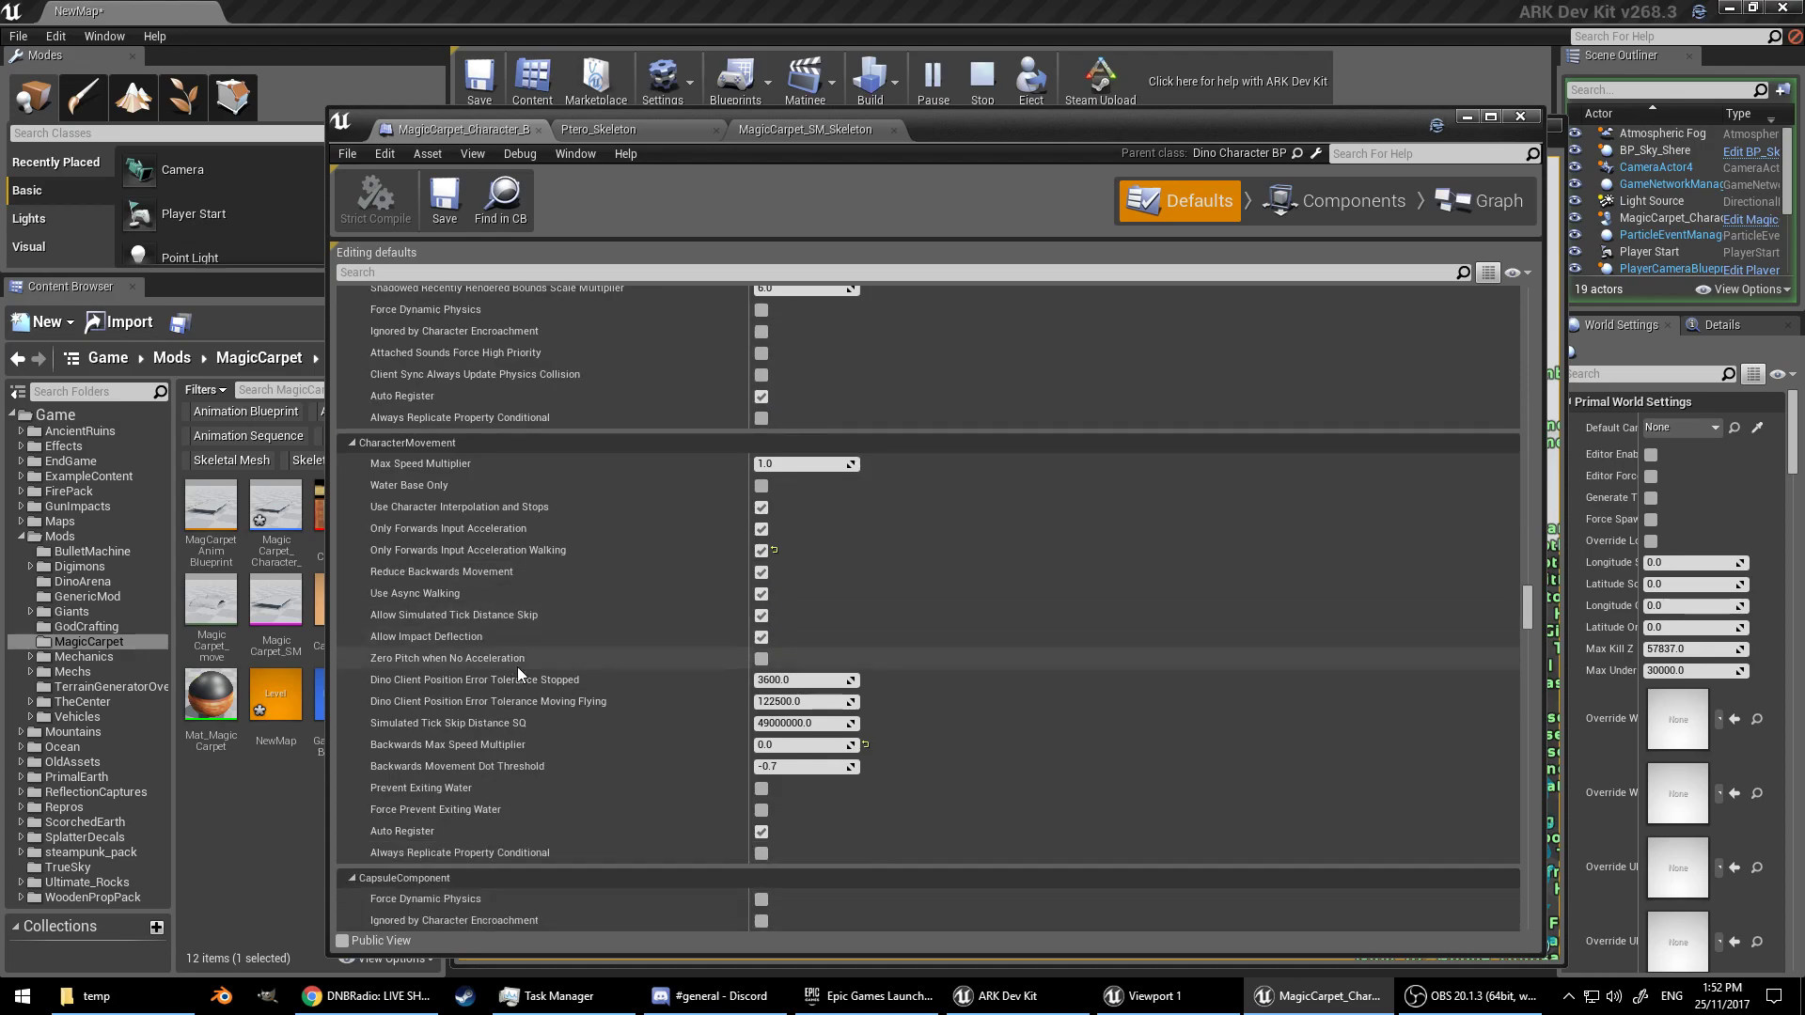
scroll(511, 677, down, 2)
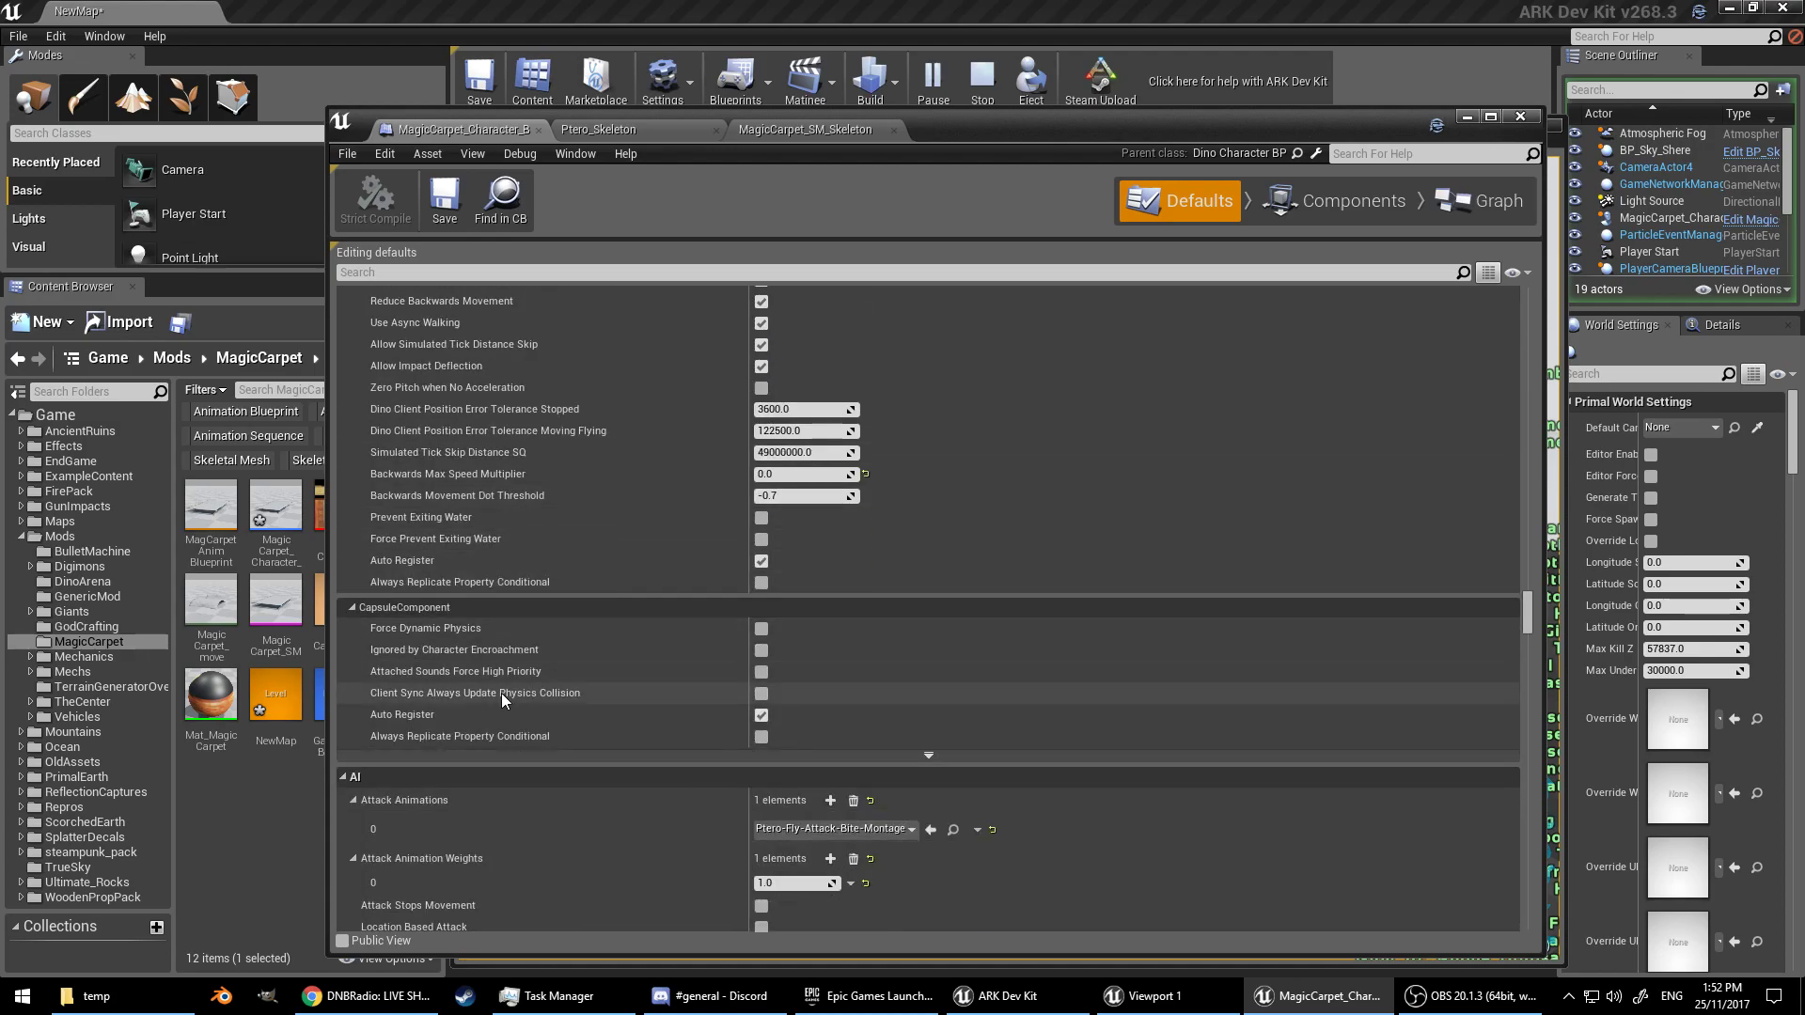
scroll(482, 724, up, 5)
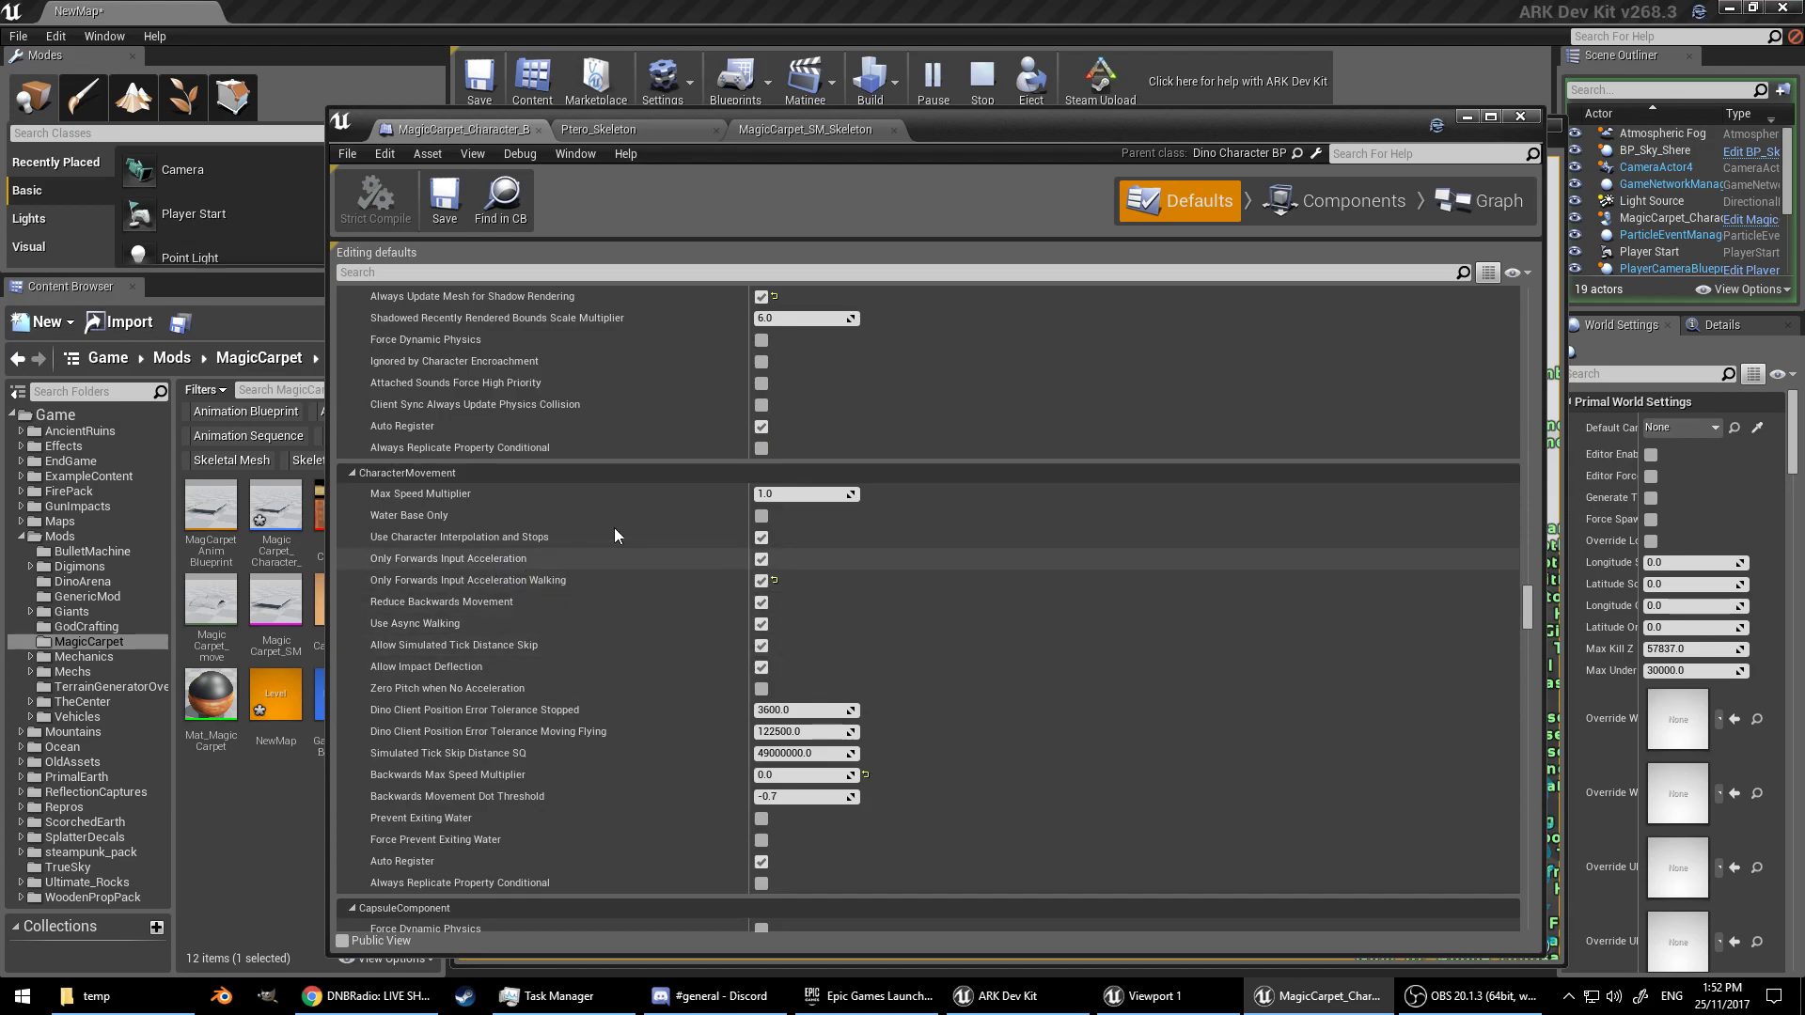
scroll(884, 517, down, 2)
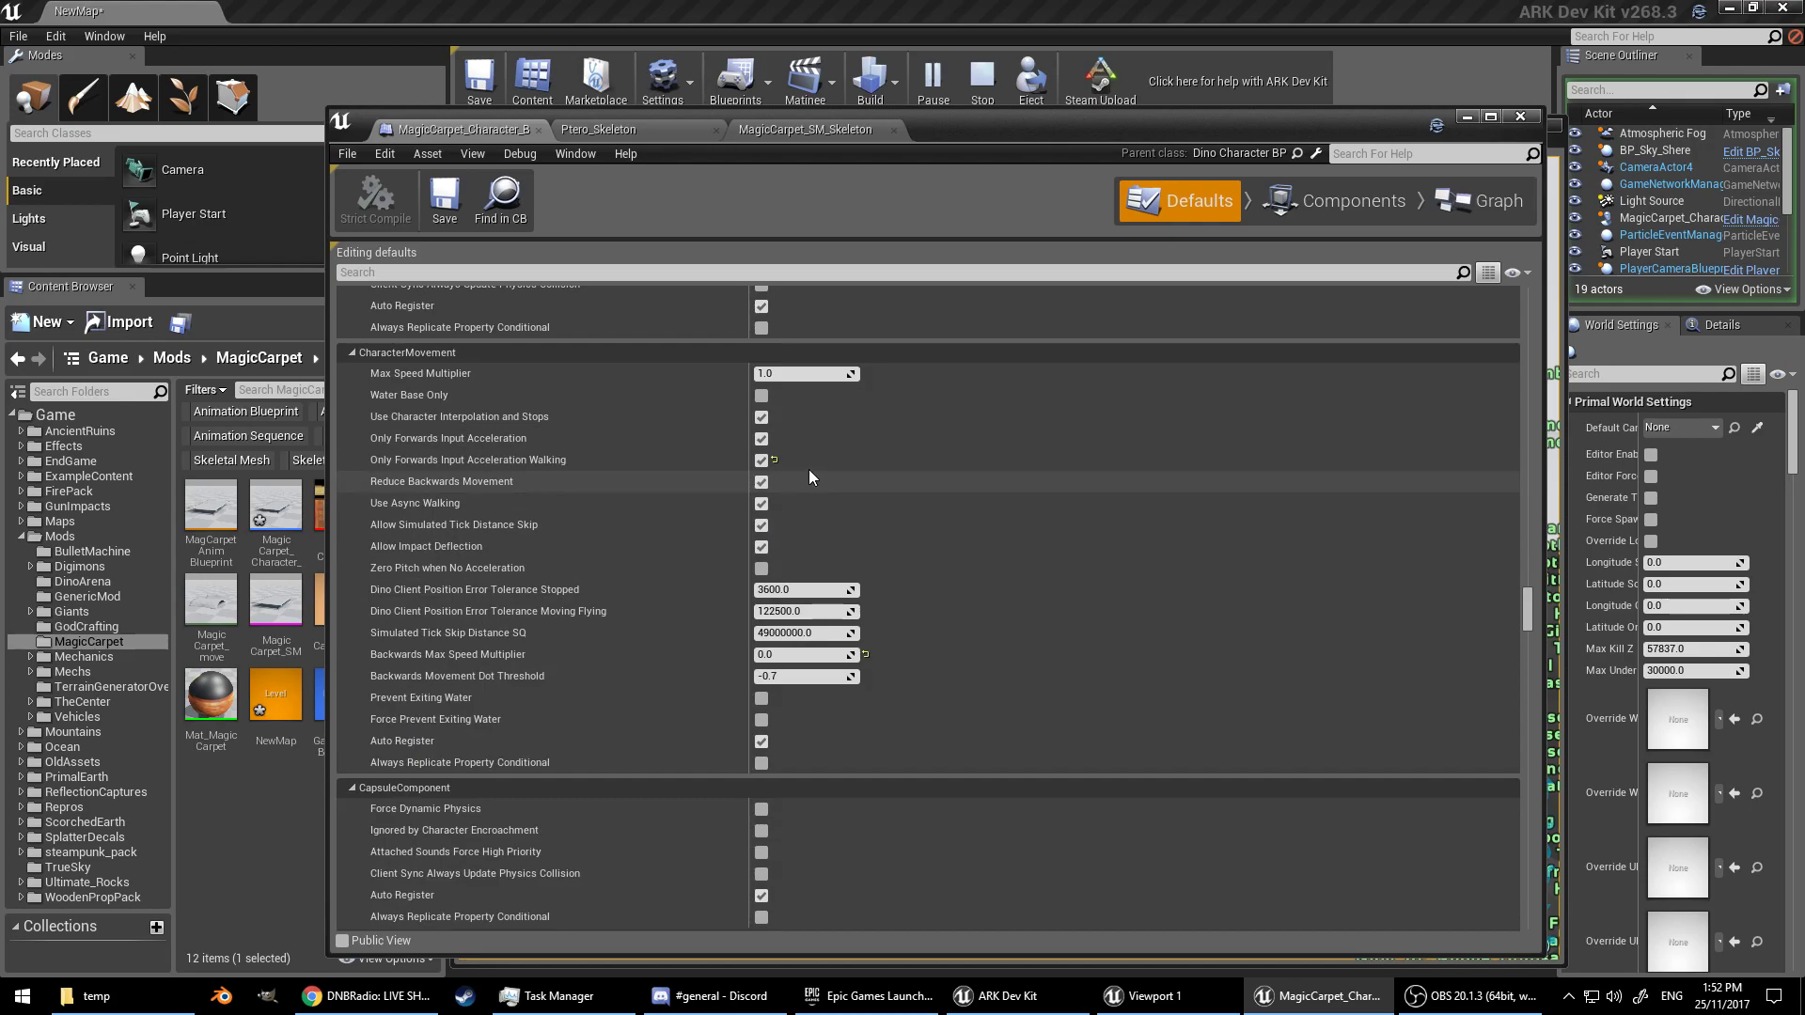
scroll(928, 727, down, 3)
Step: Examine the AI attack settings, including the first Attack Infos entry's options, melee swing sockets and attack animations
scroll(928, 728, down, 4)
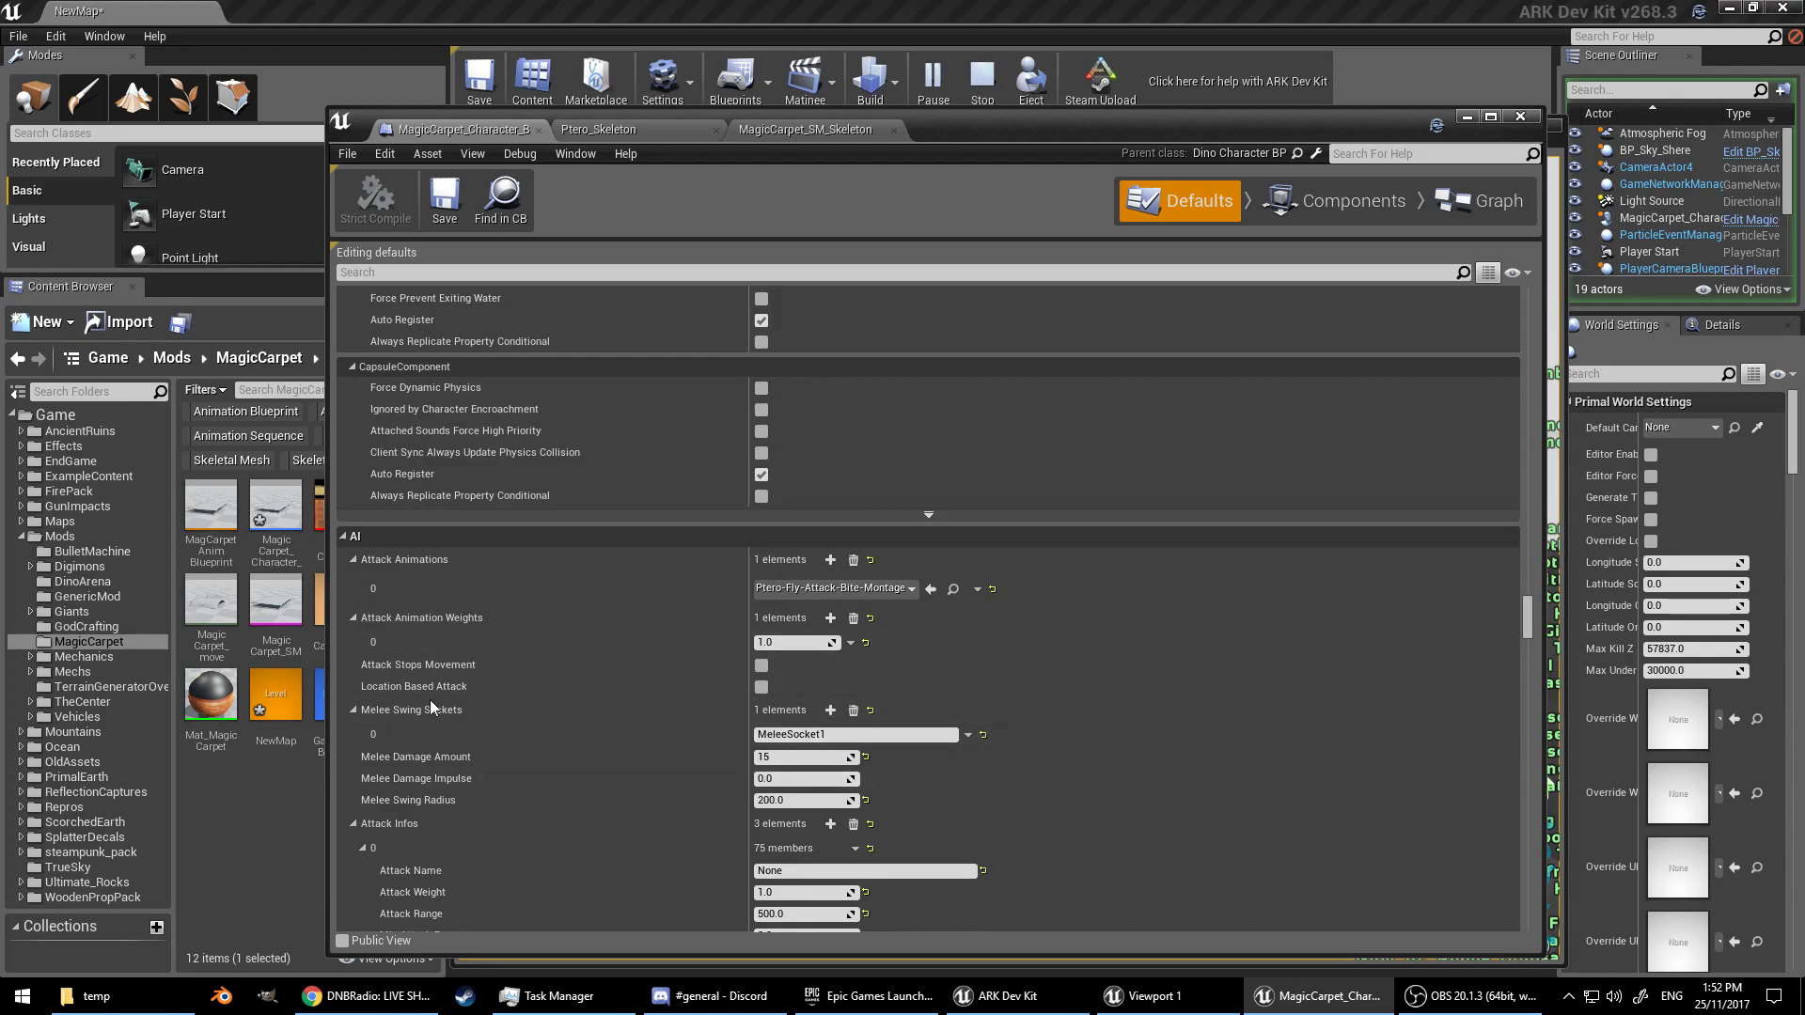
scroll(800, 626, down, 1)
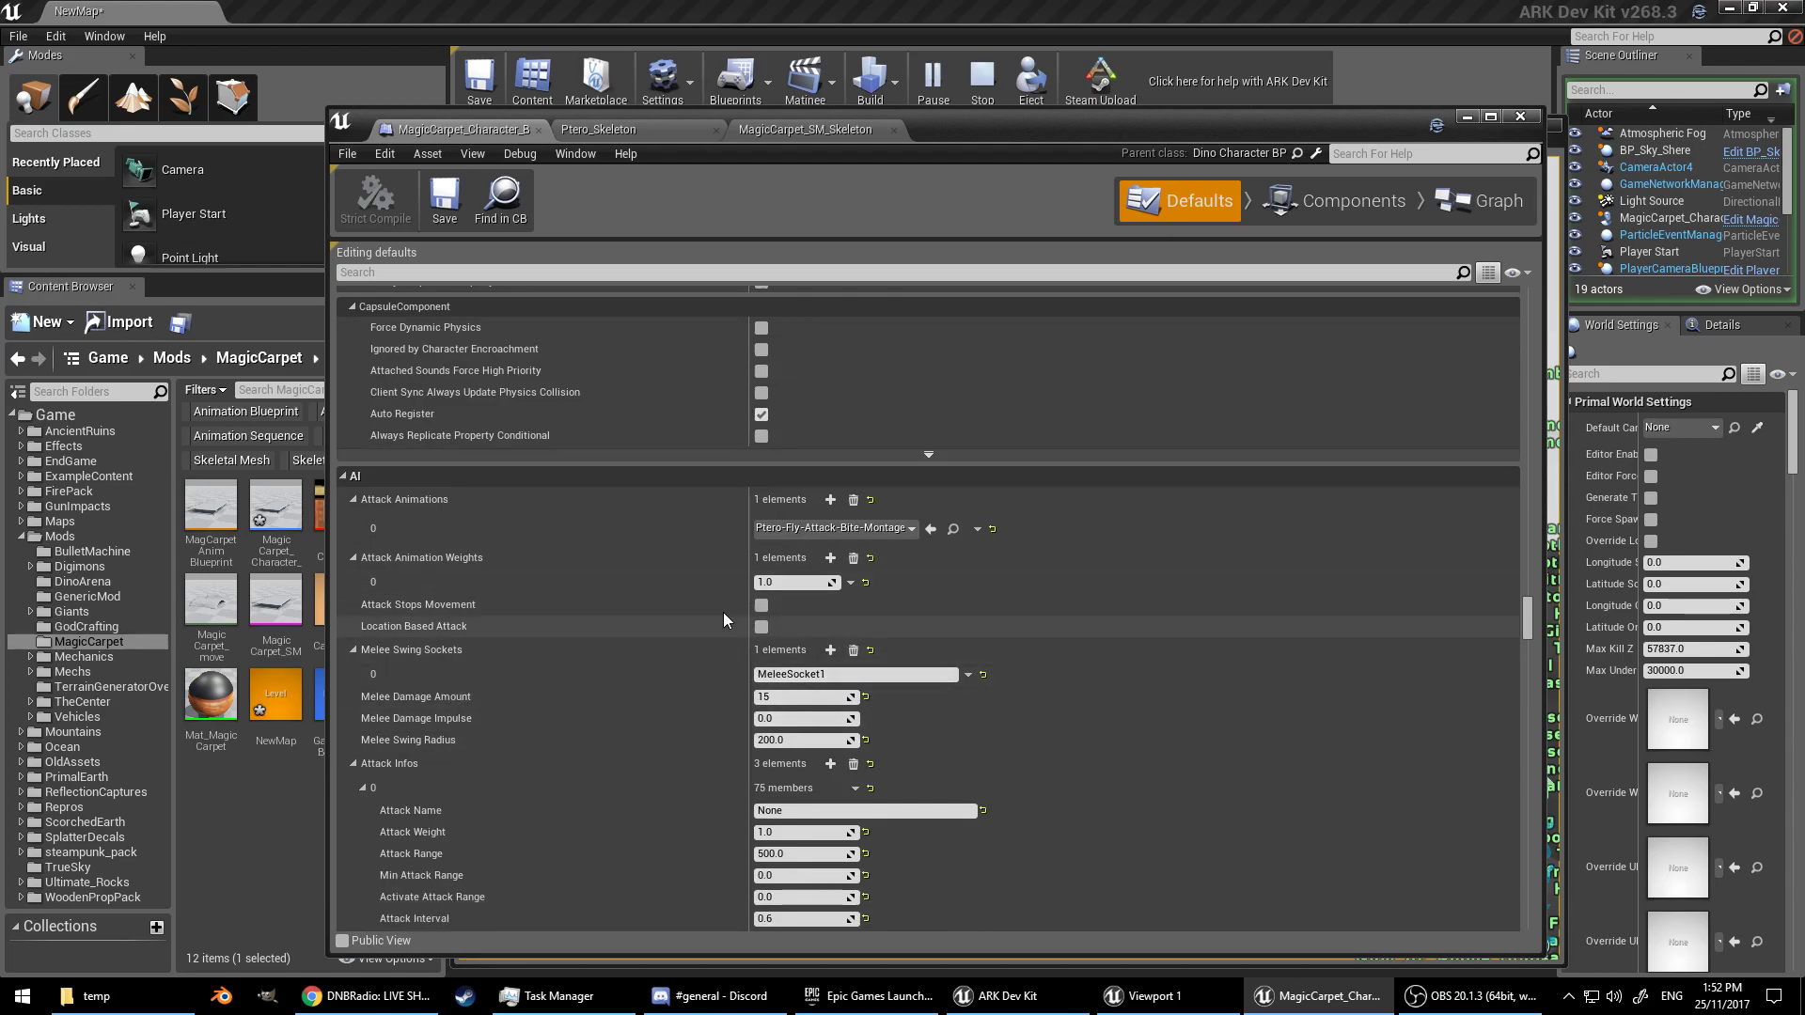
scroll(738, 578, down, 1)
scroll(630, 489, down, 15)
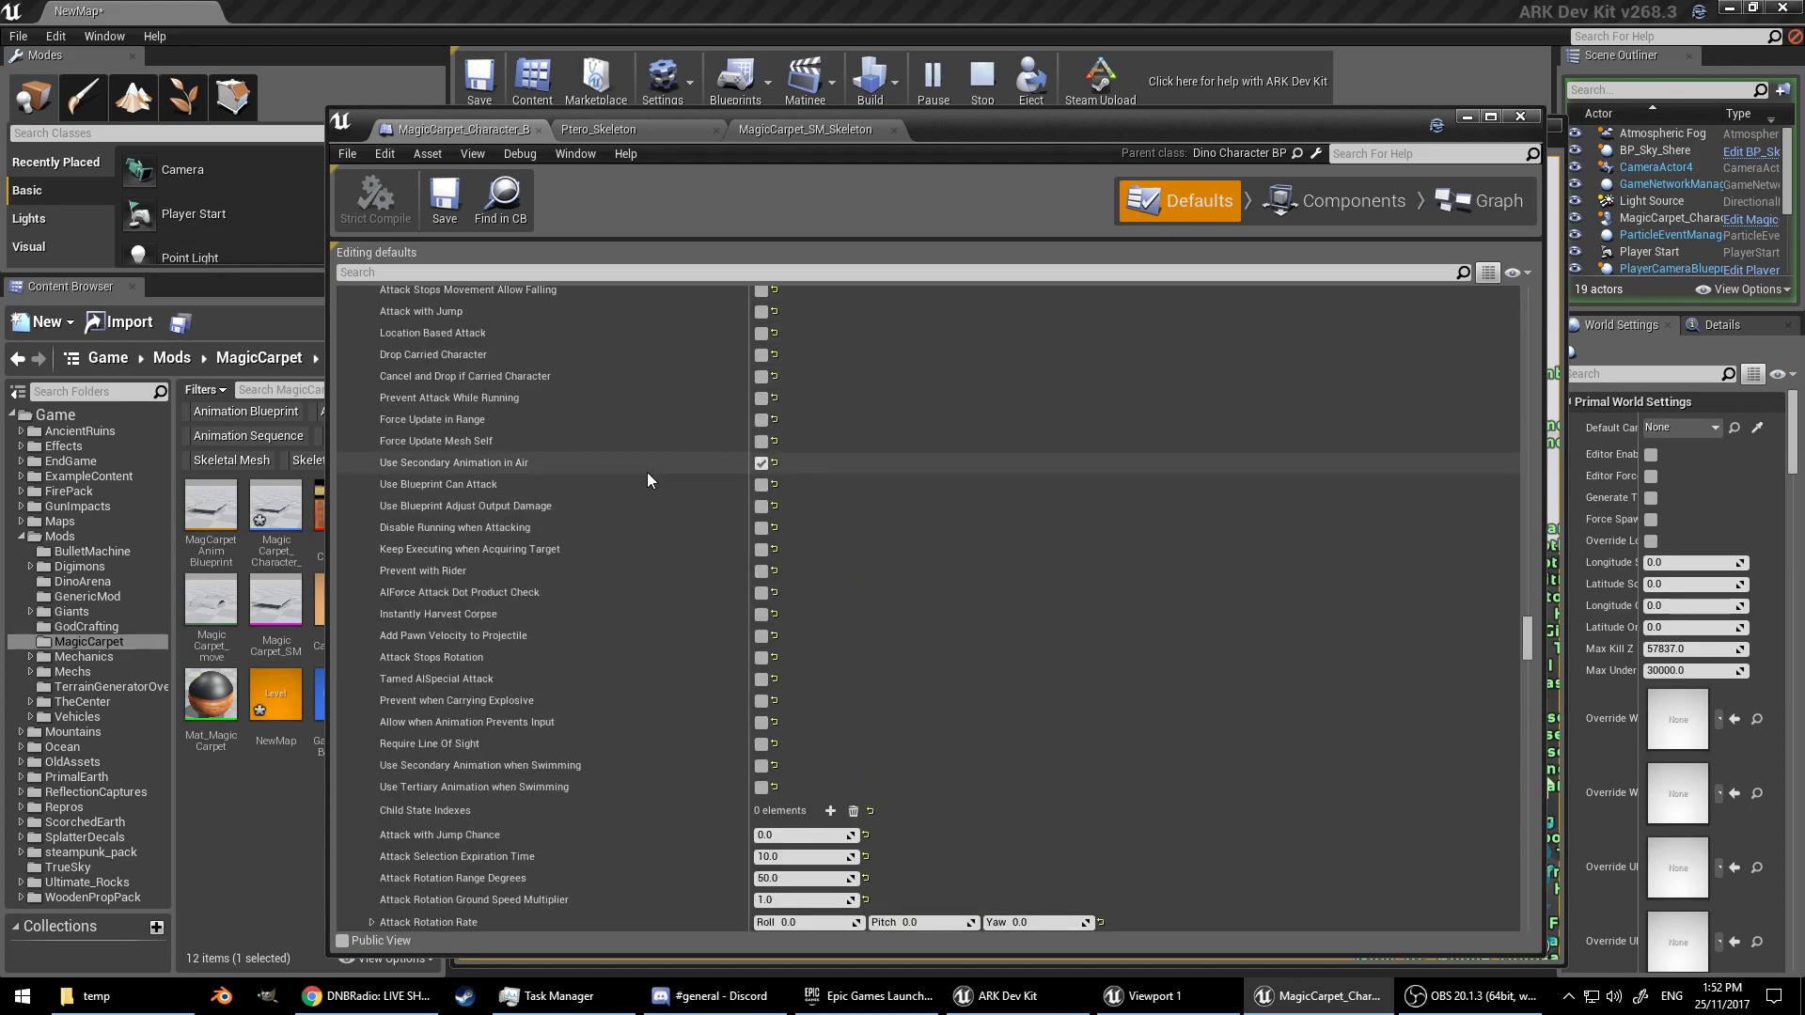
scroll(647, 471, down, 2)
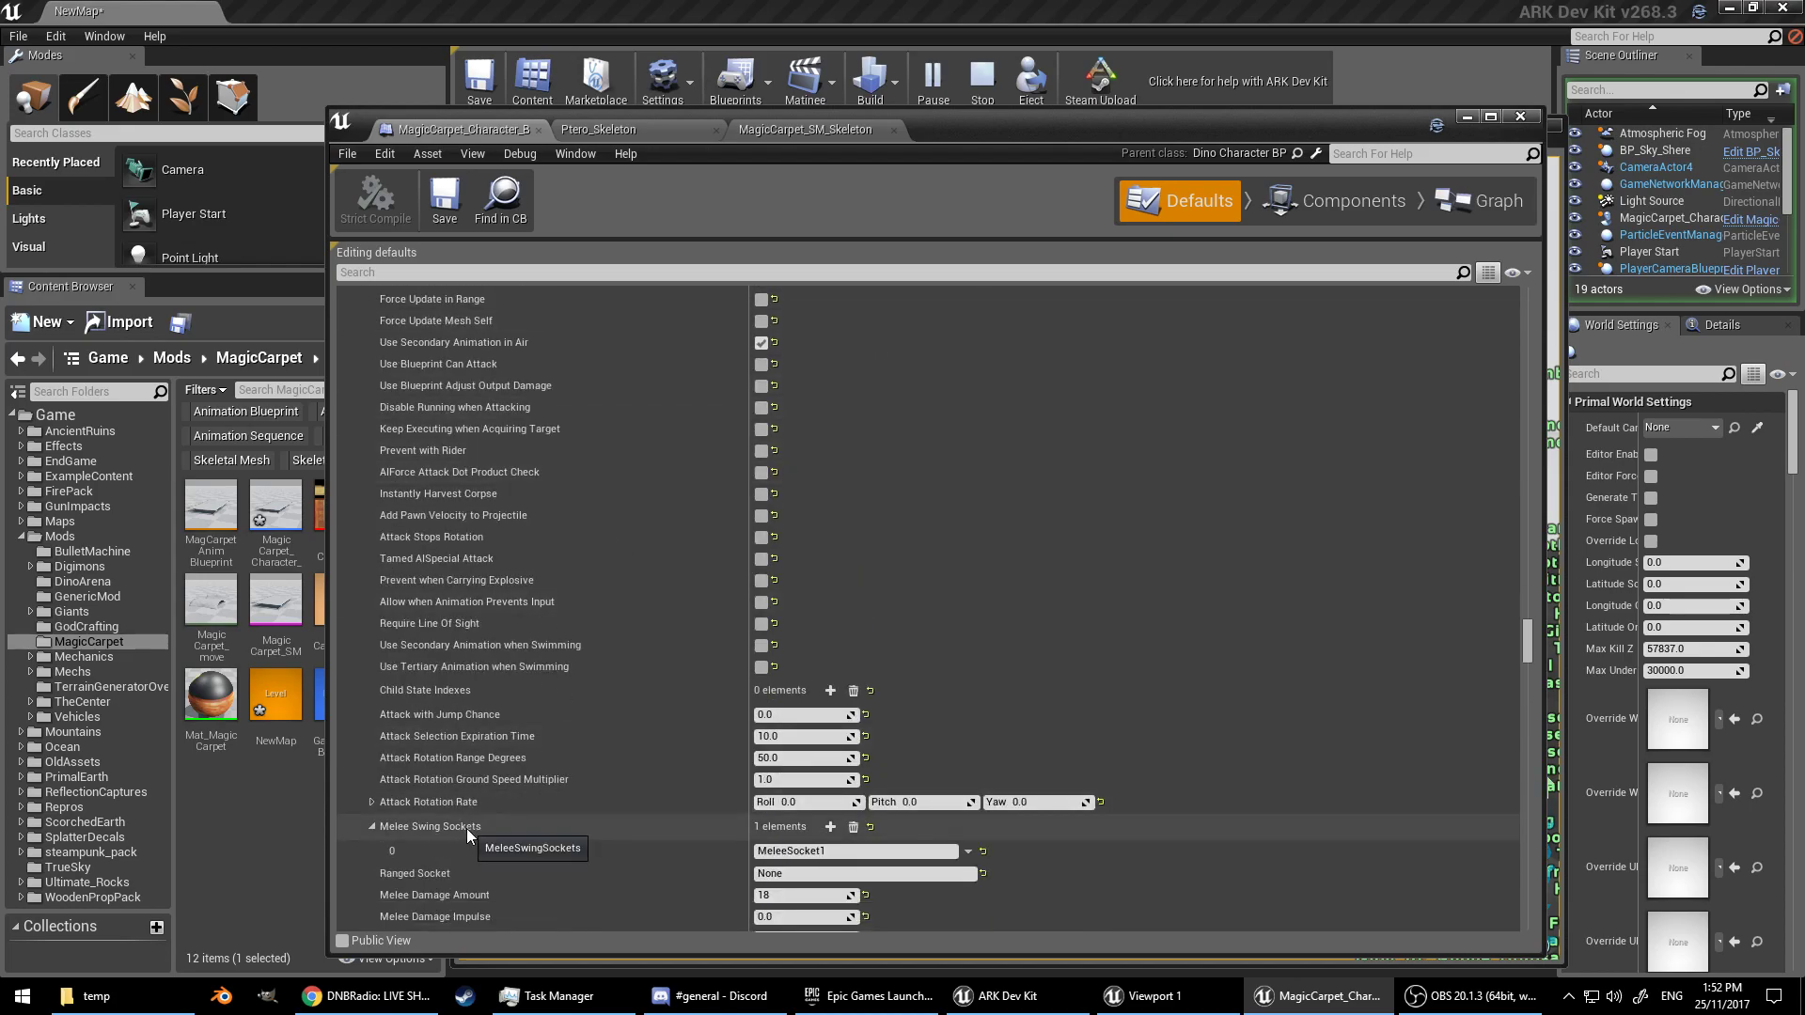
scroll(466, 827, down, 6)
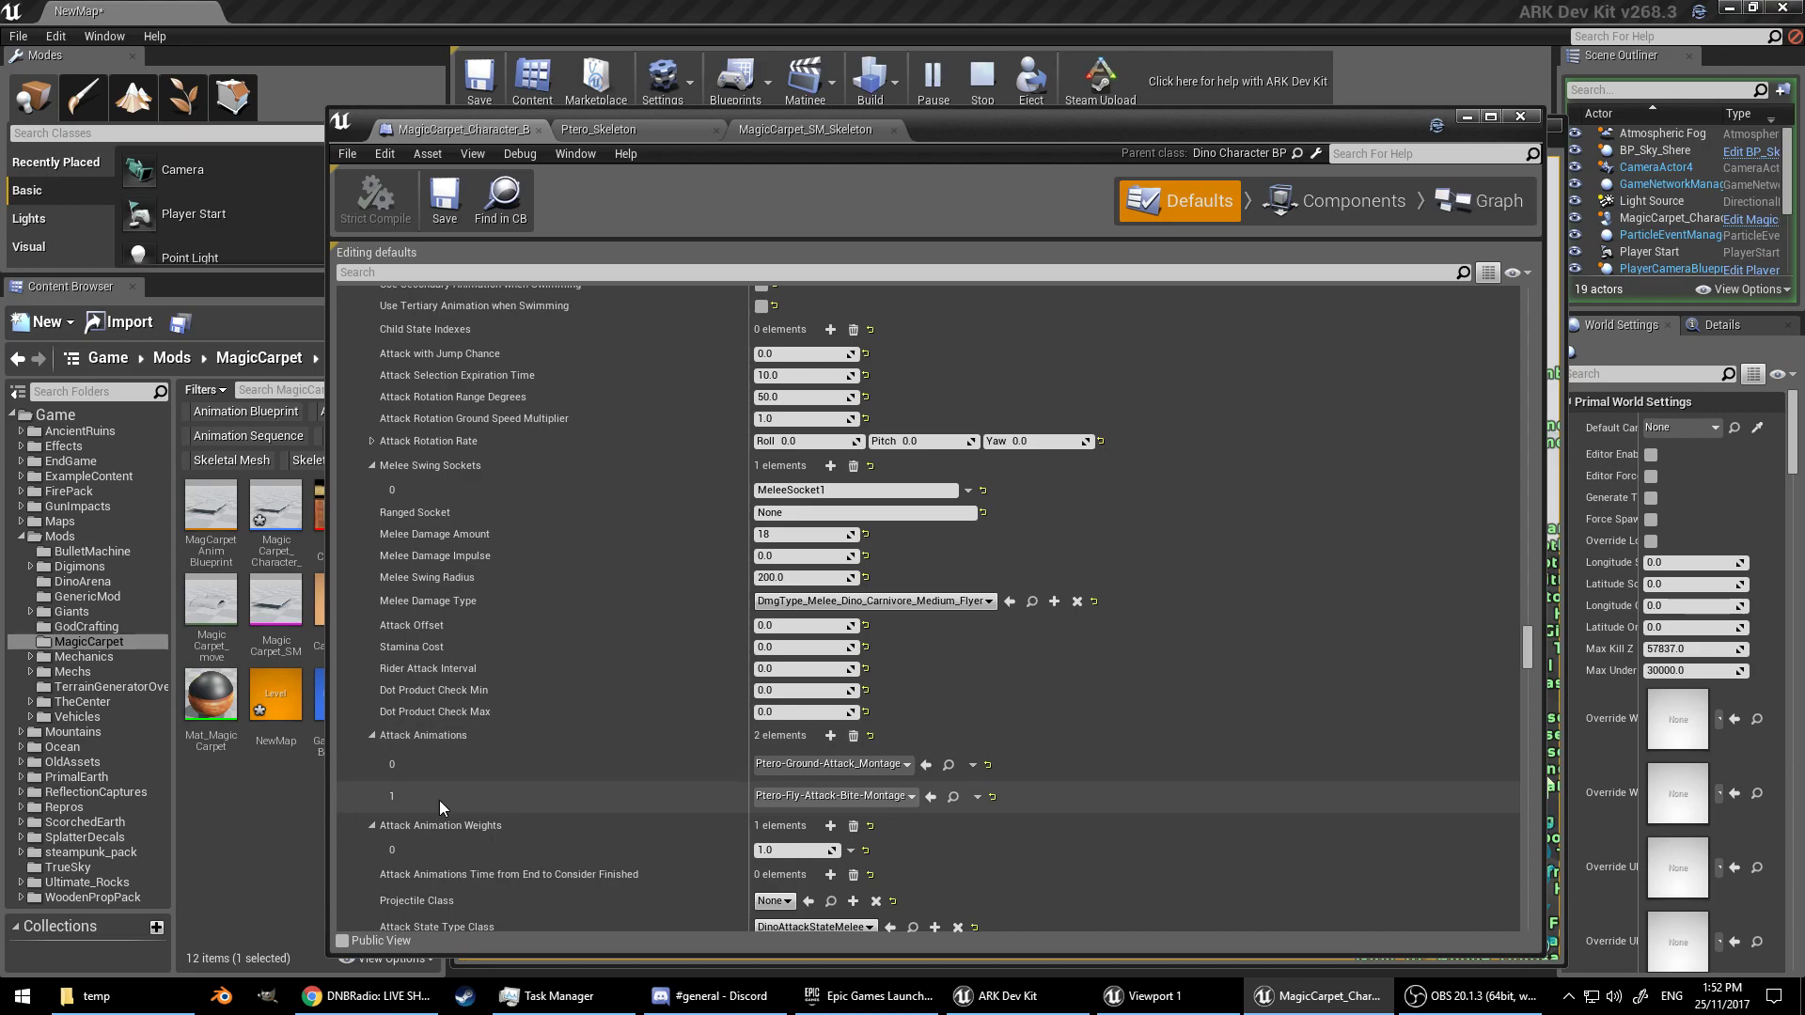
scroll(438, 799, up, 20)
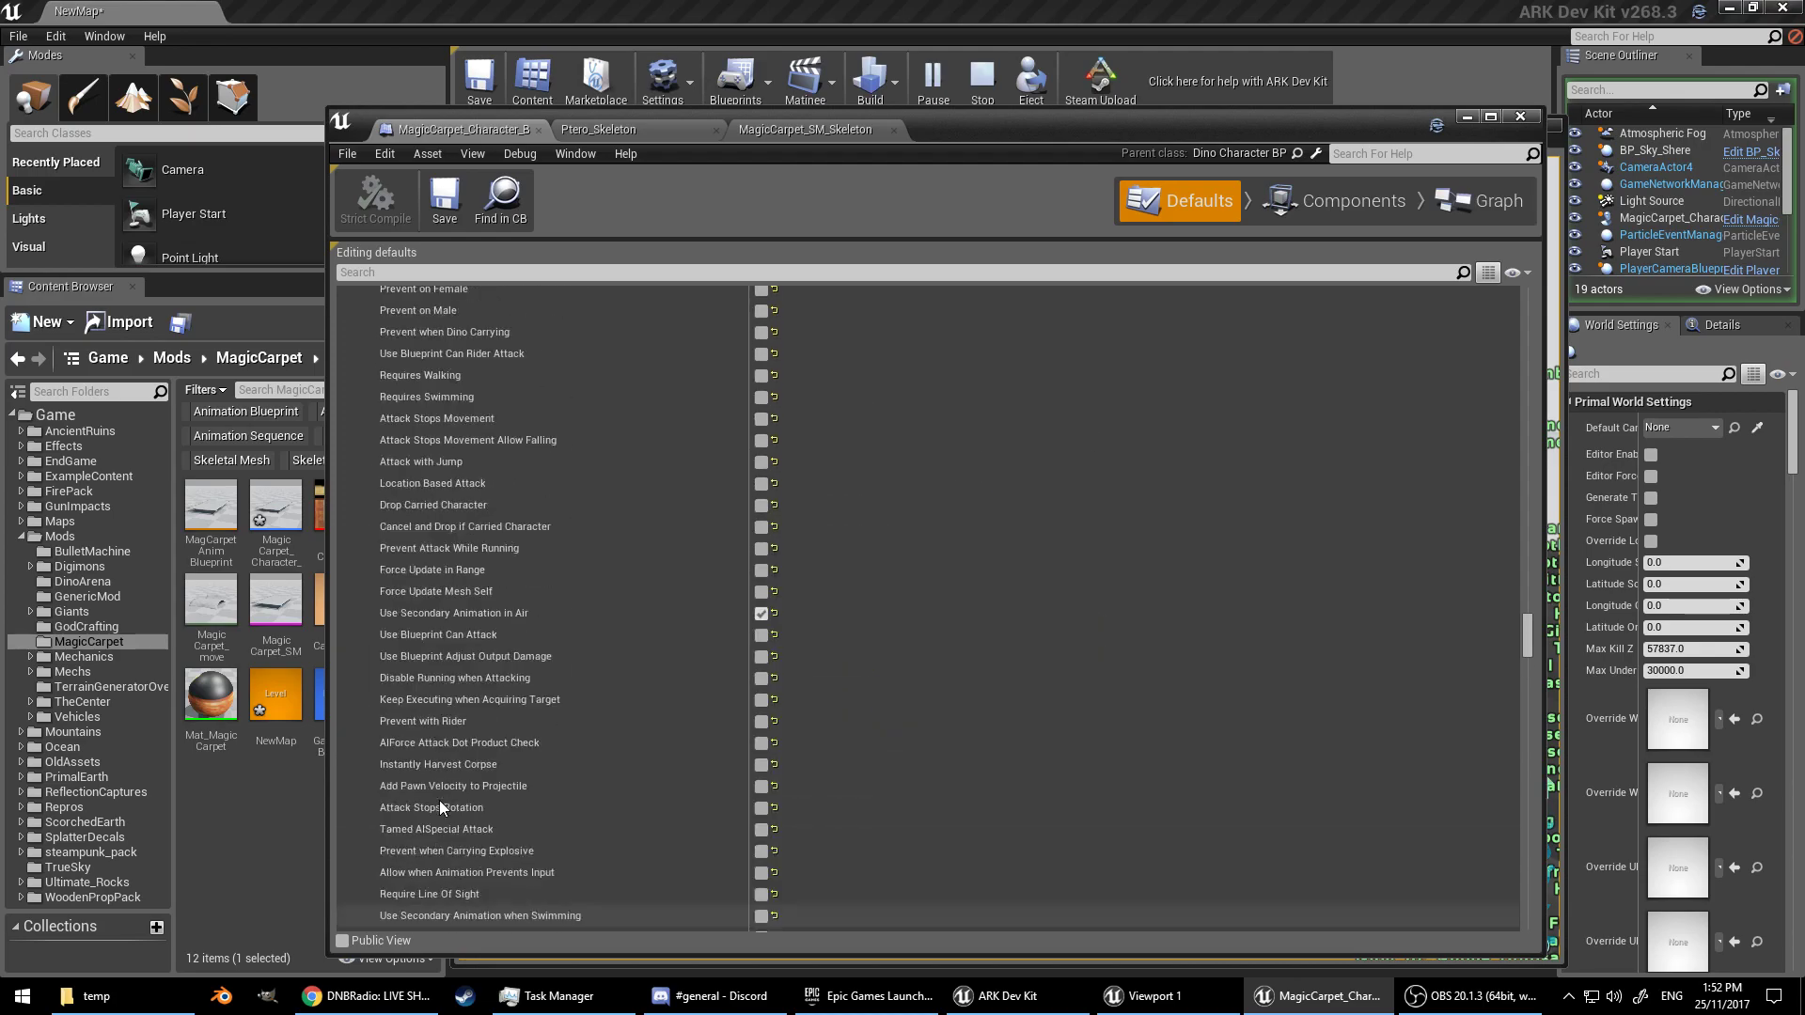
scroll(440, 806, up, 2)
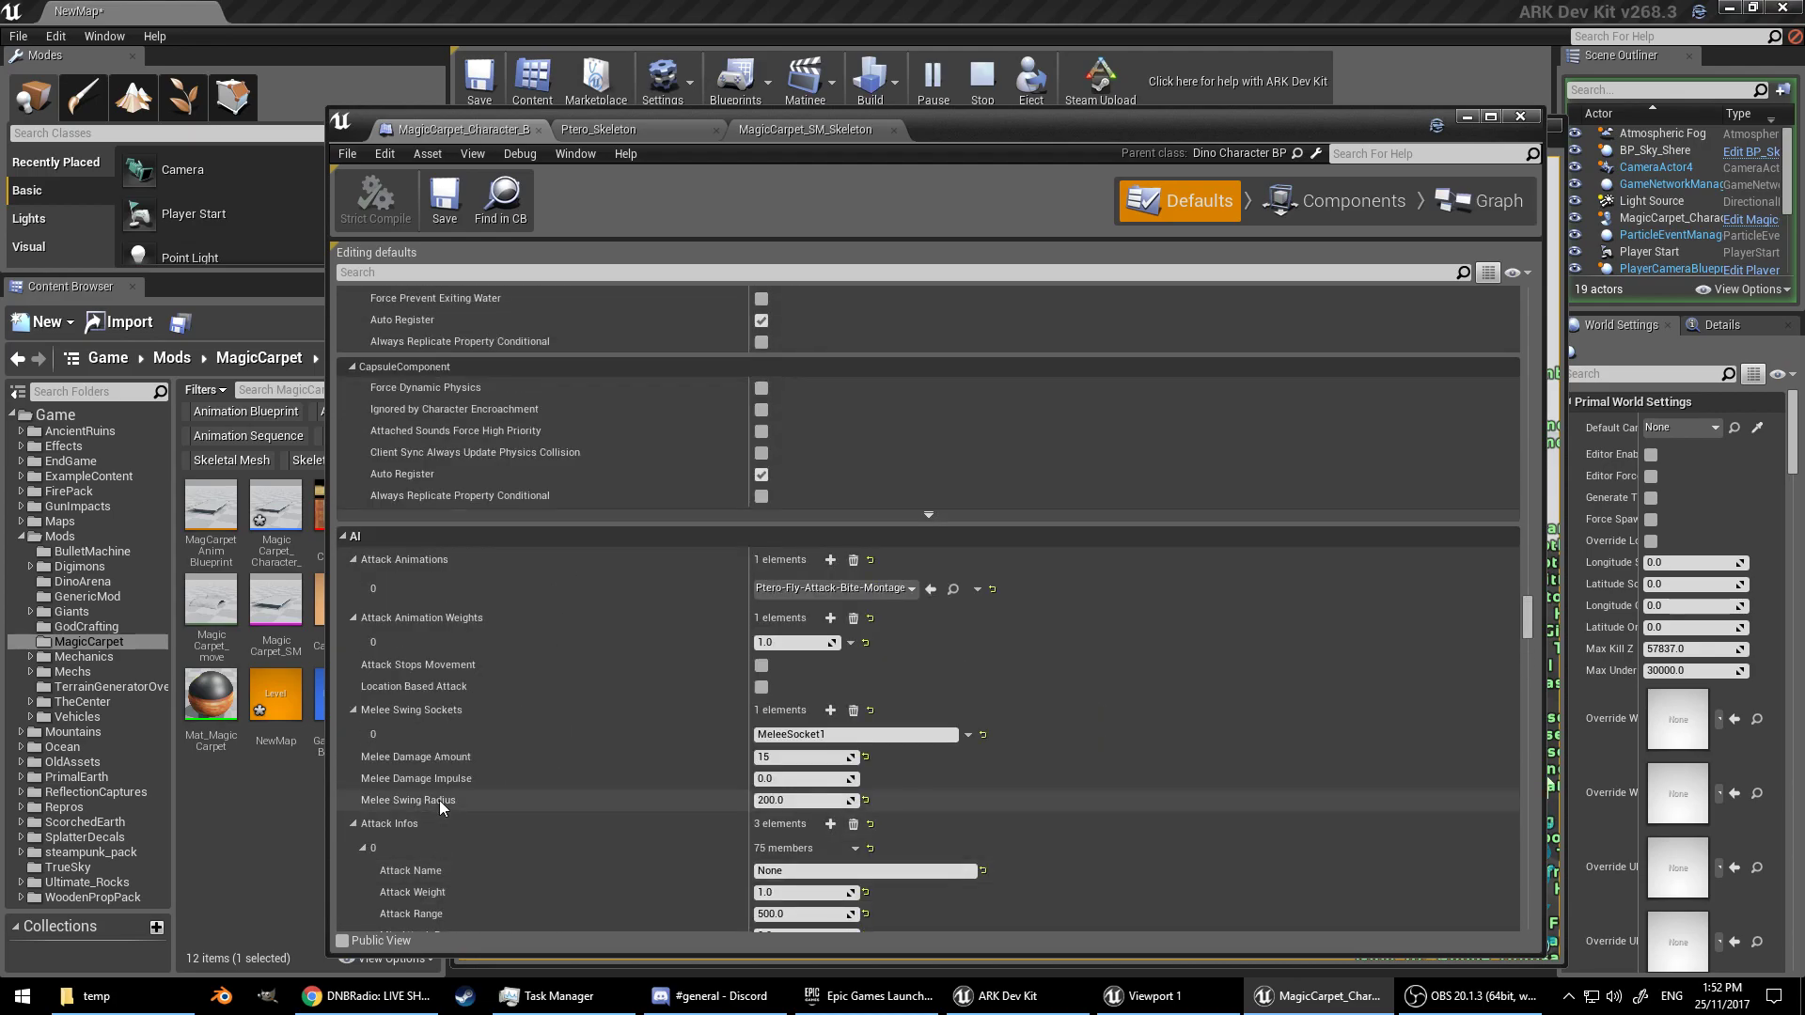
Step: Empty the AI section's Attack Animations, Attack Animation Weights, Melee Swing Sockets and Attack Infos arrays, and set Melee Damage Type to None
click(992, 588)
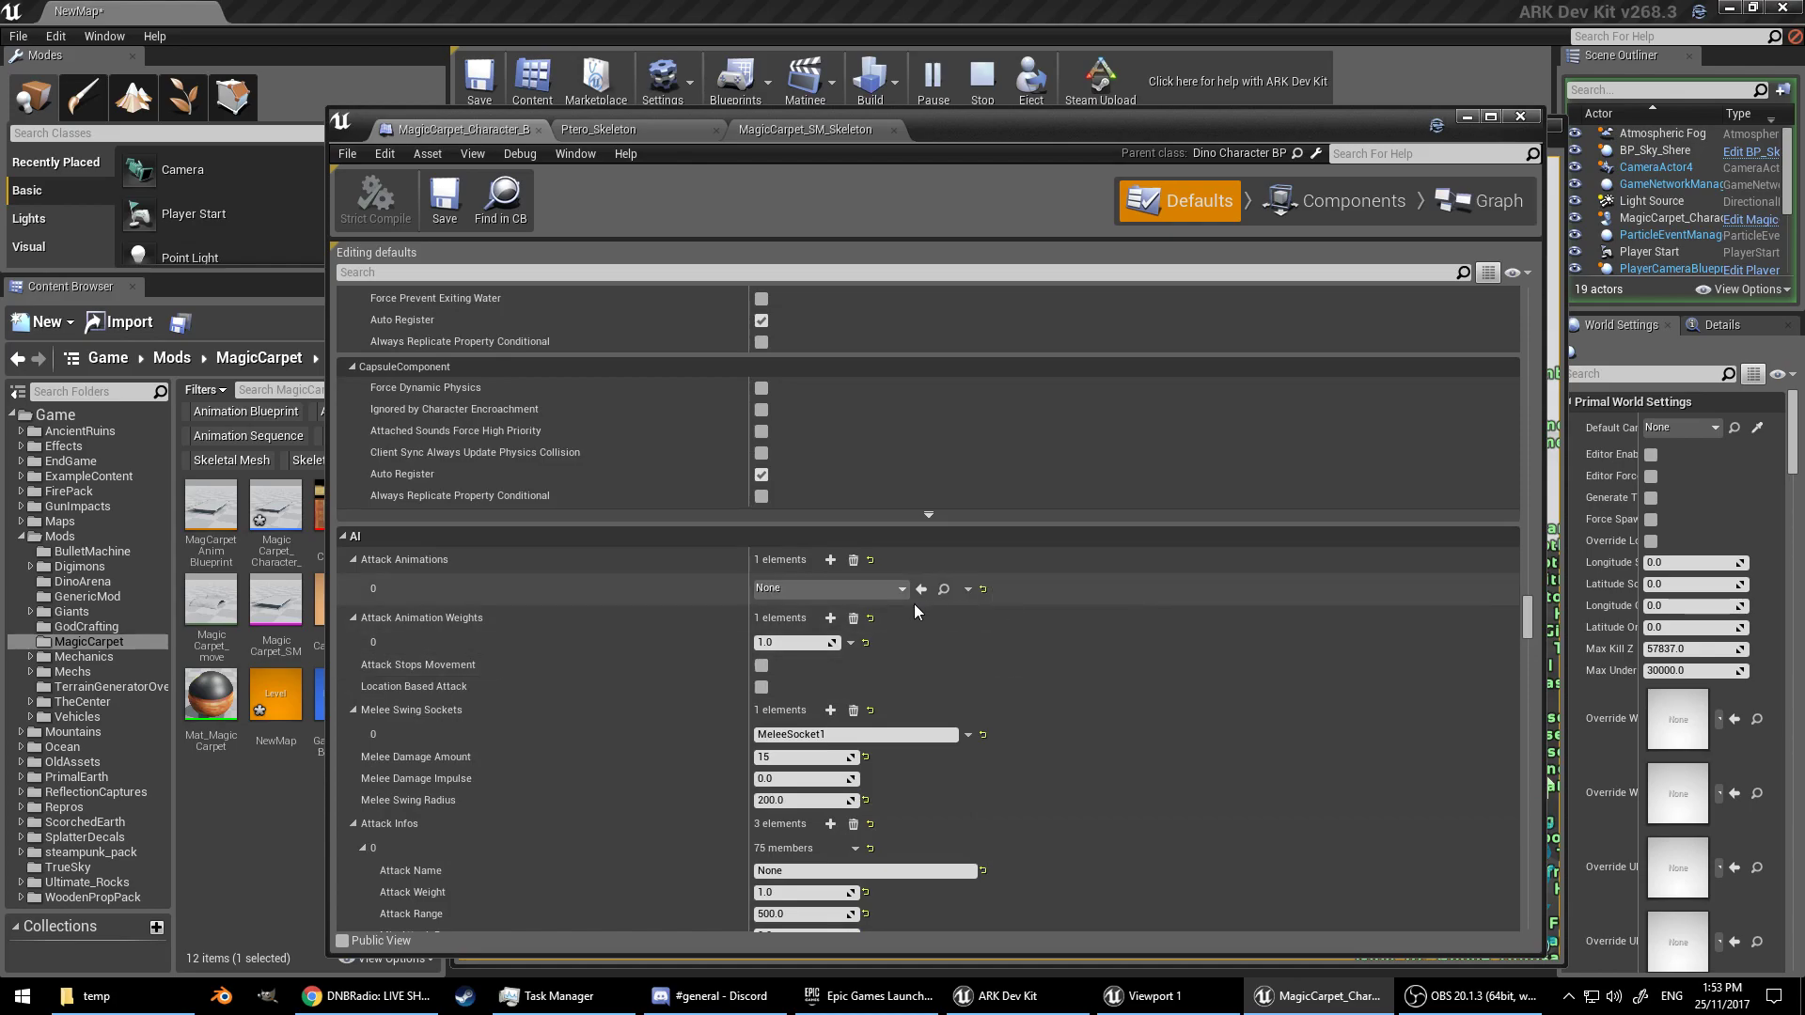
scroll(1081, 601, down, 8)
scroll(1053, 560, up, 3)
scroll(1038, 566, up, 1)
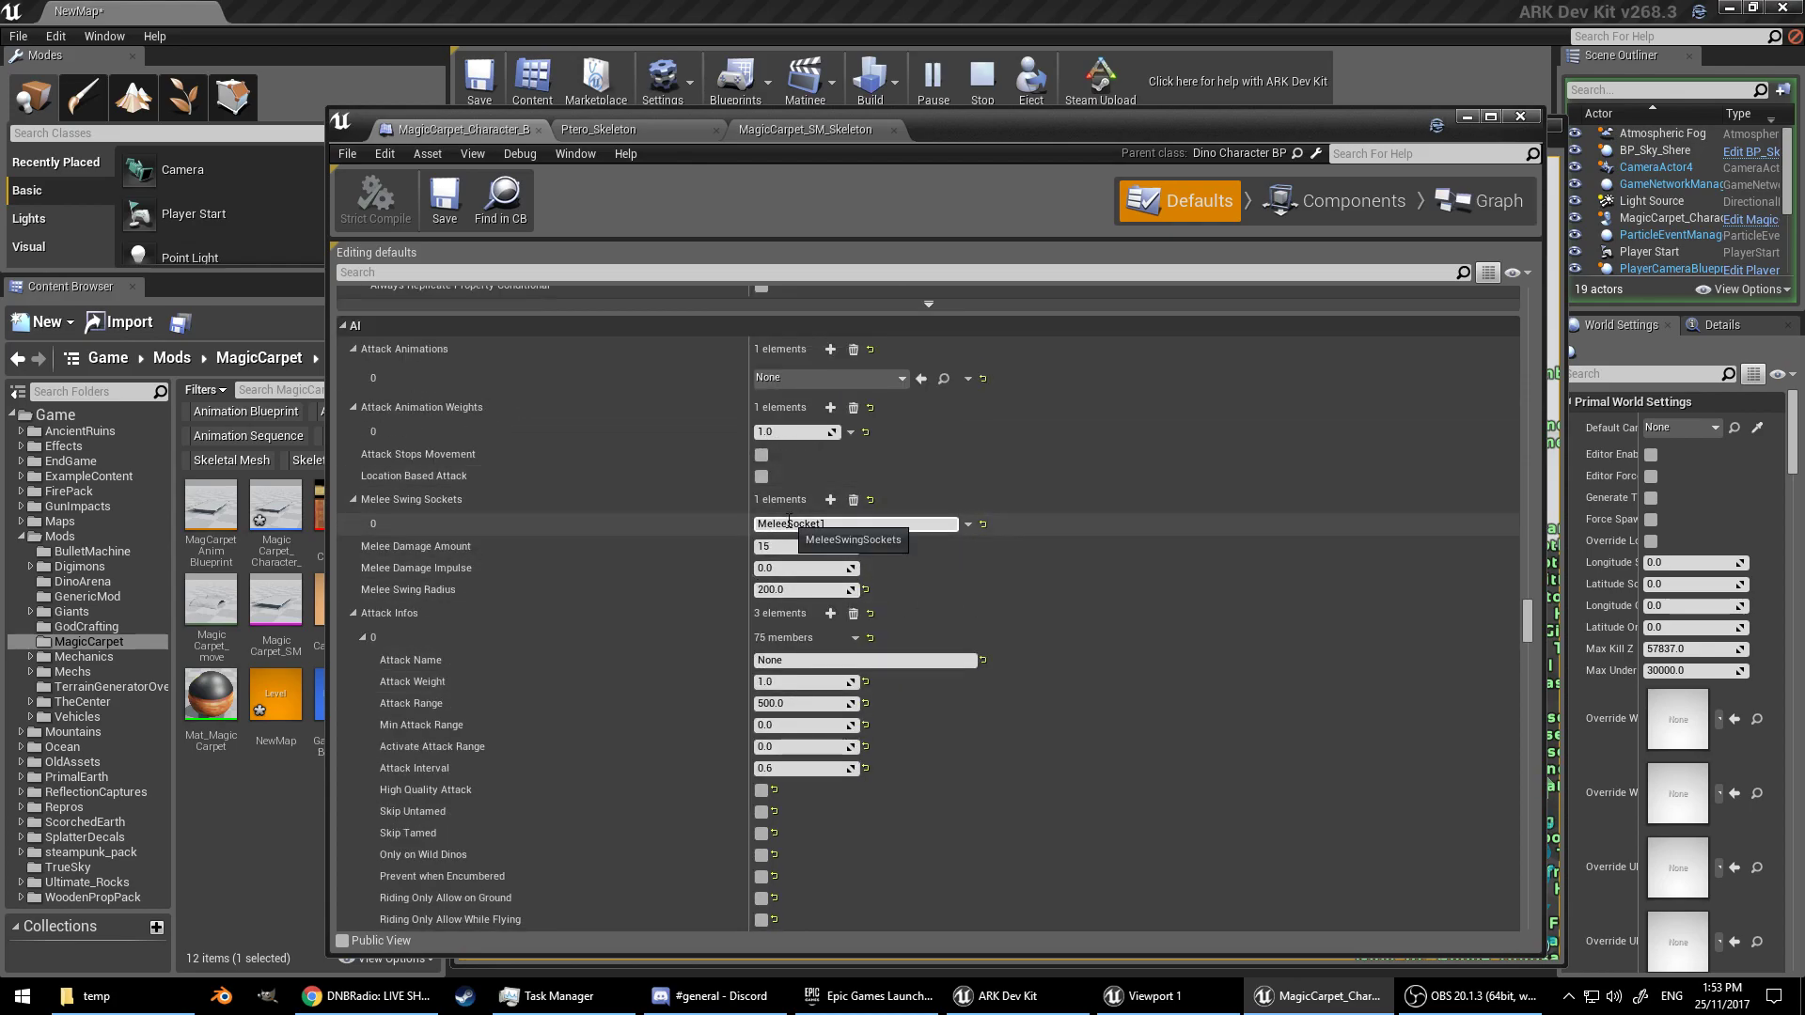
click(854, 501)
click(854, 408)
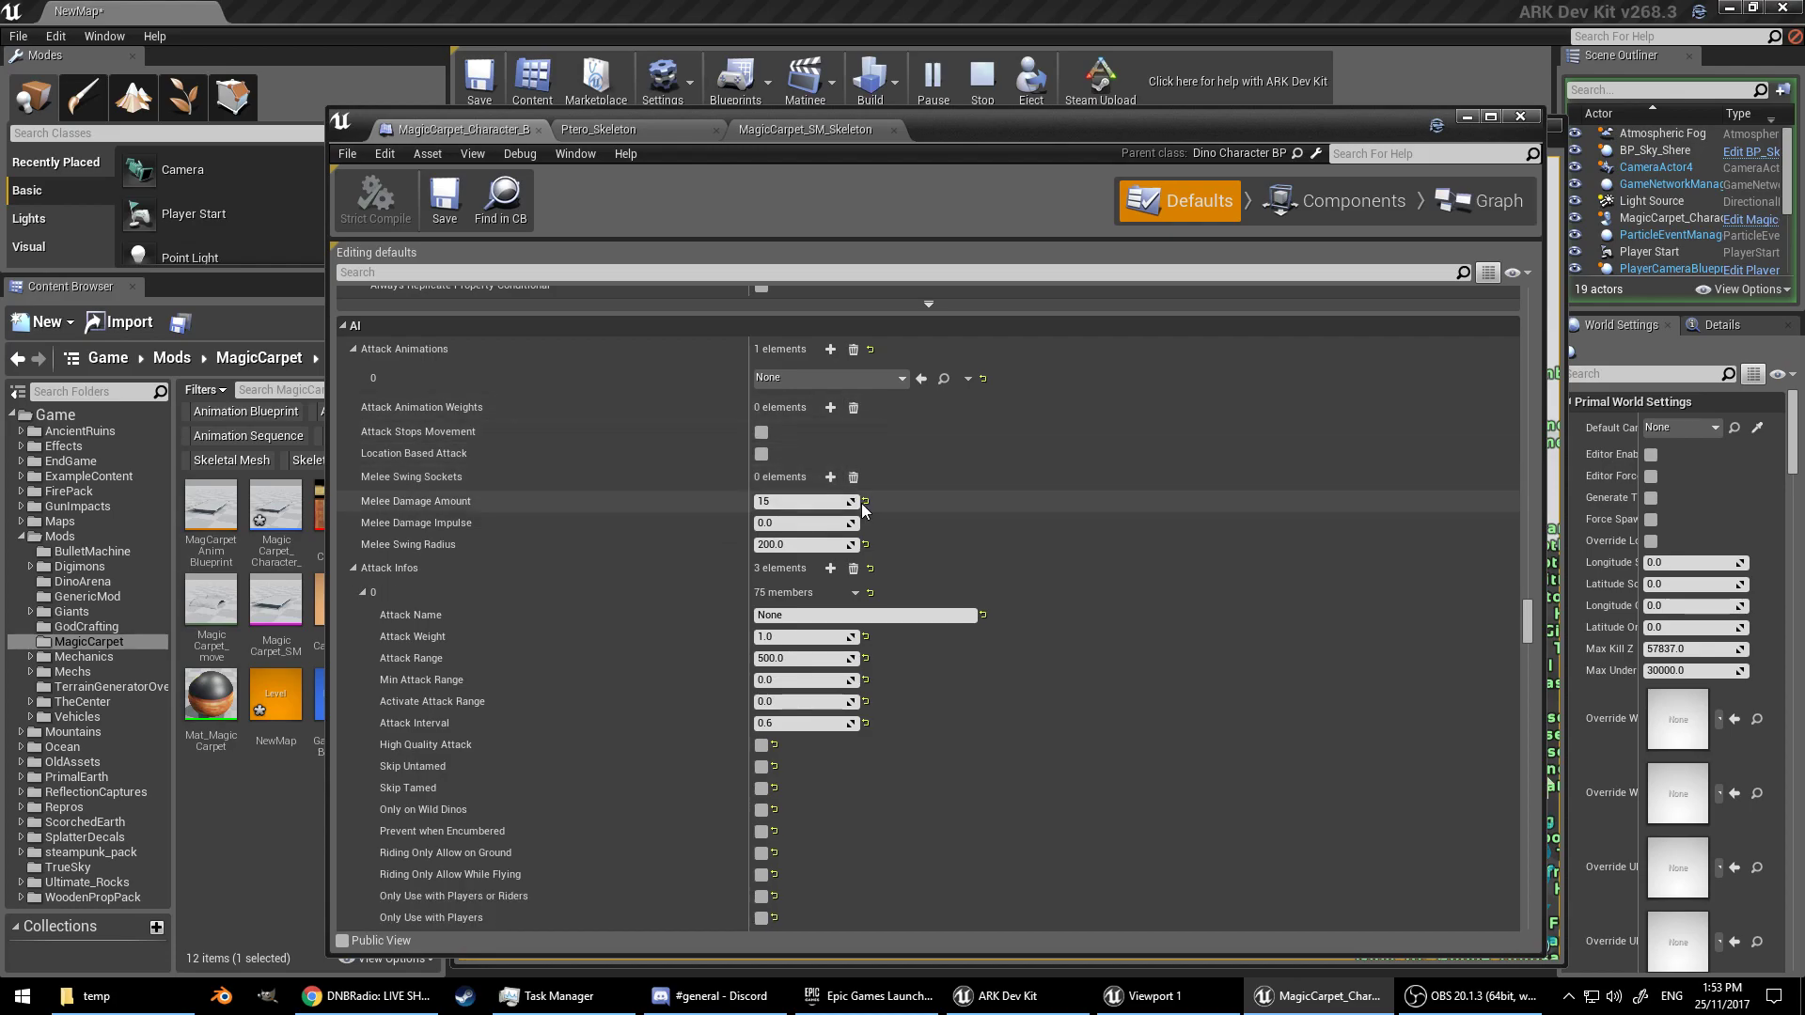
click(857, 352)
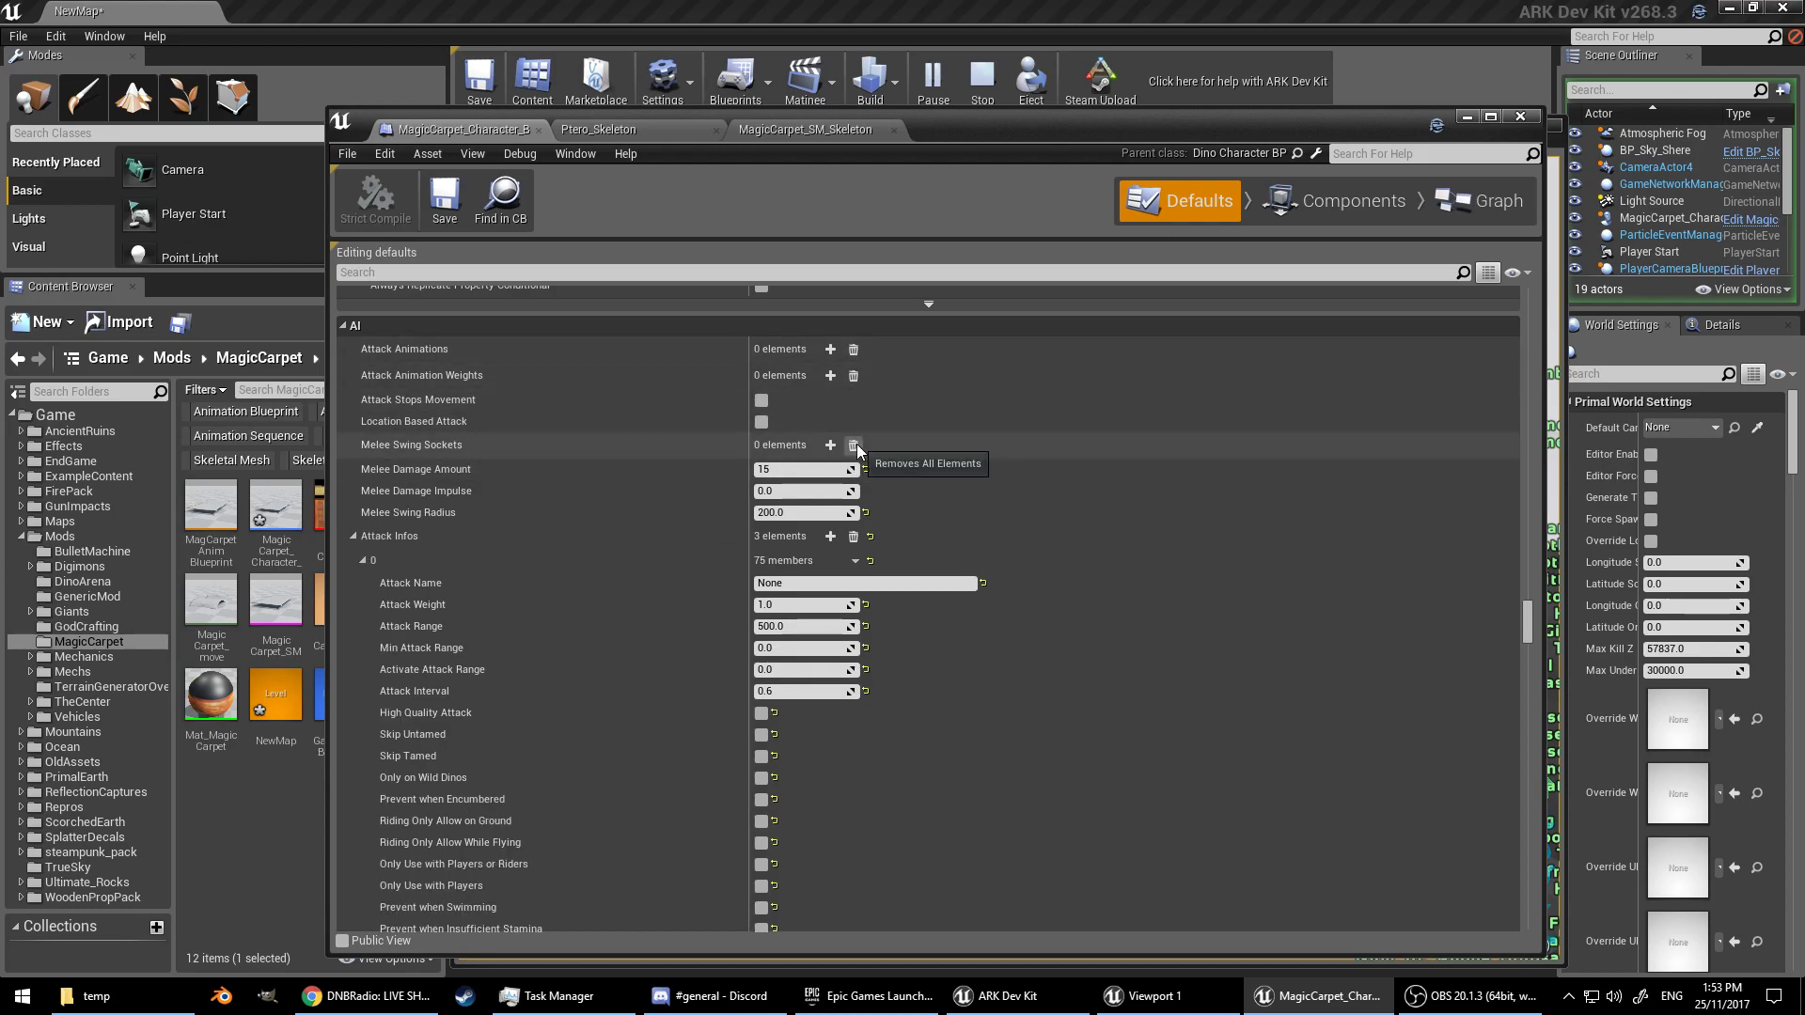
click(854, 536)
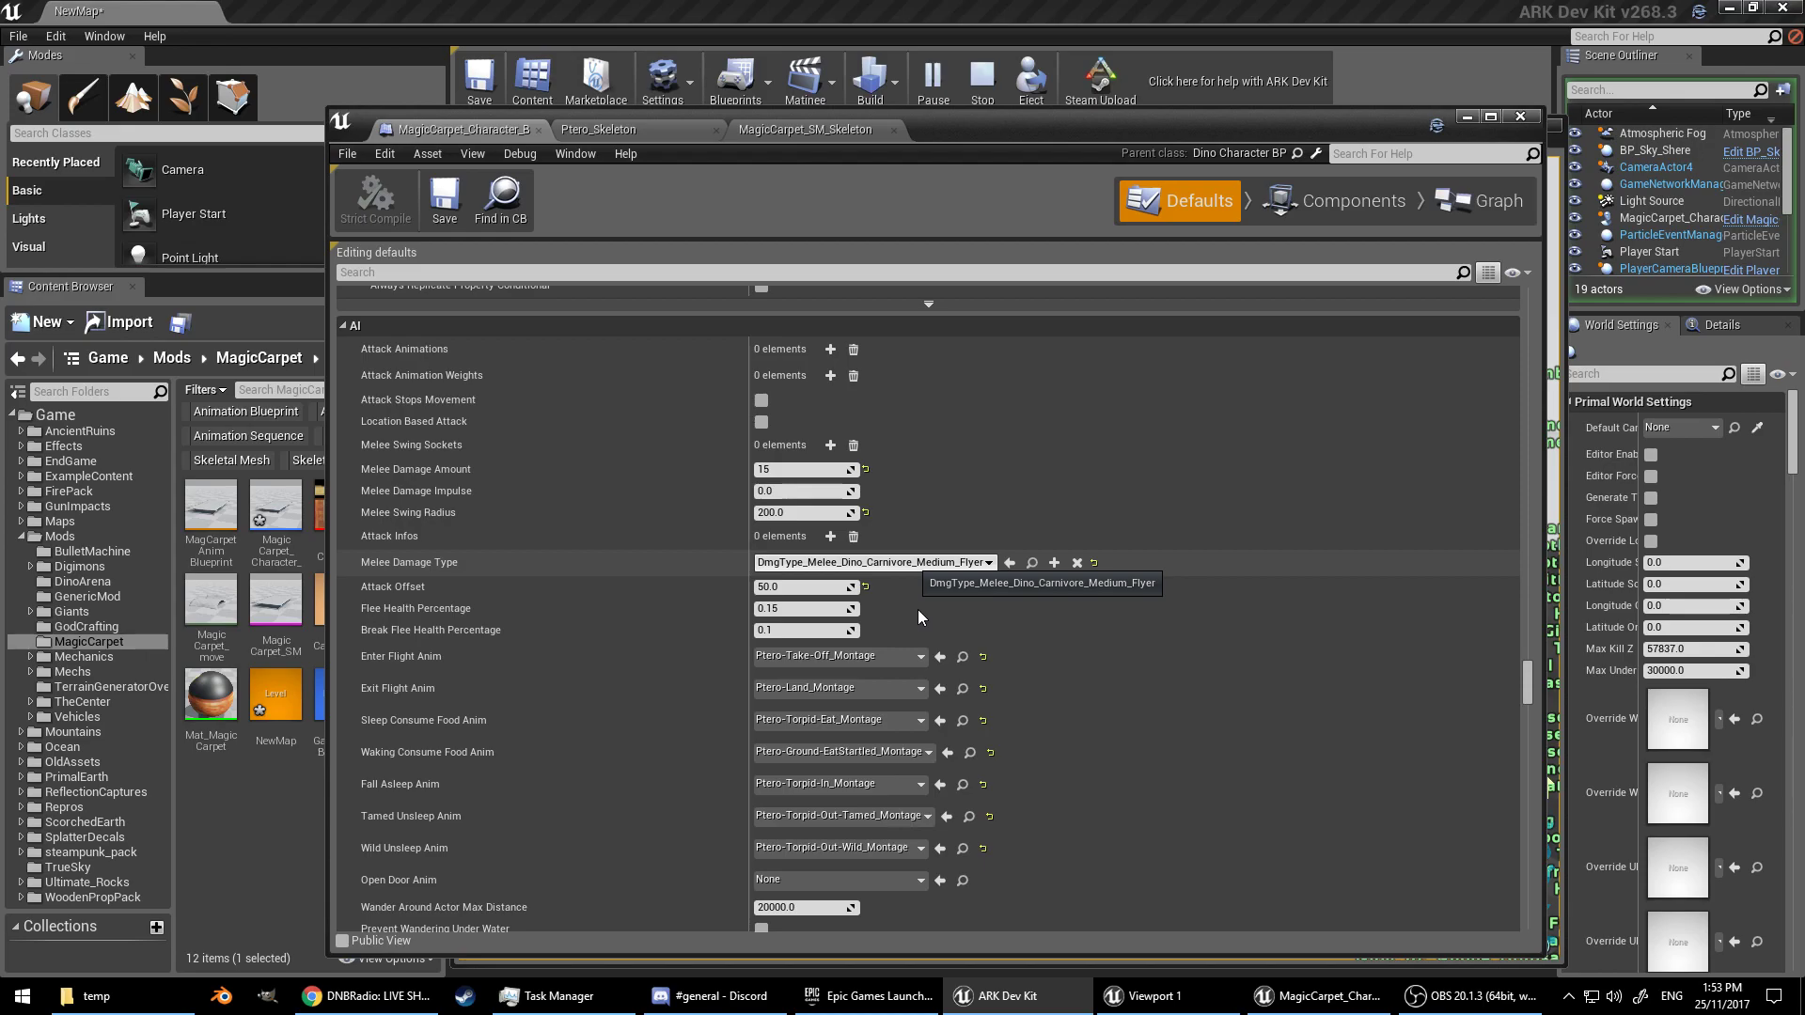
click(874, 562)
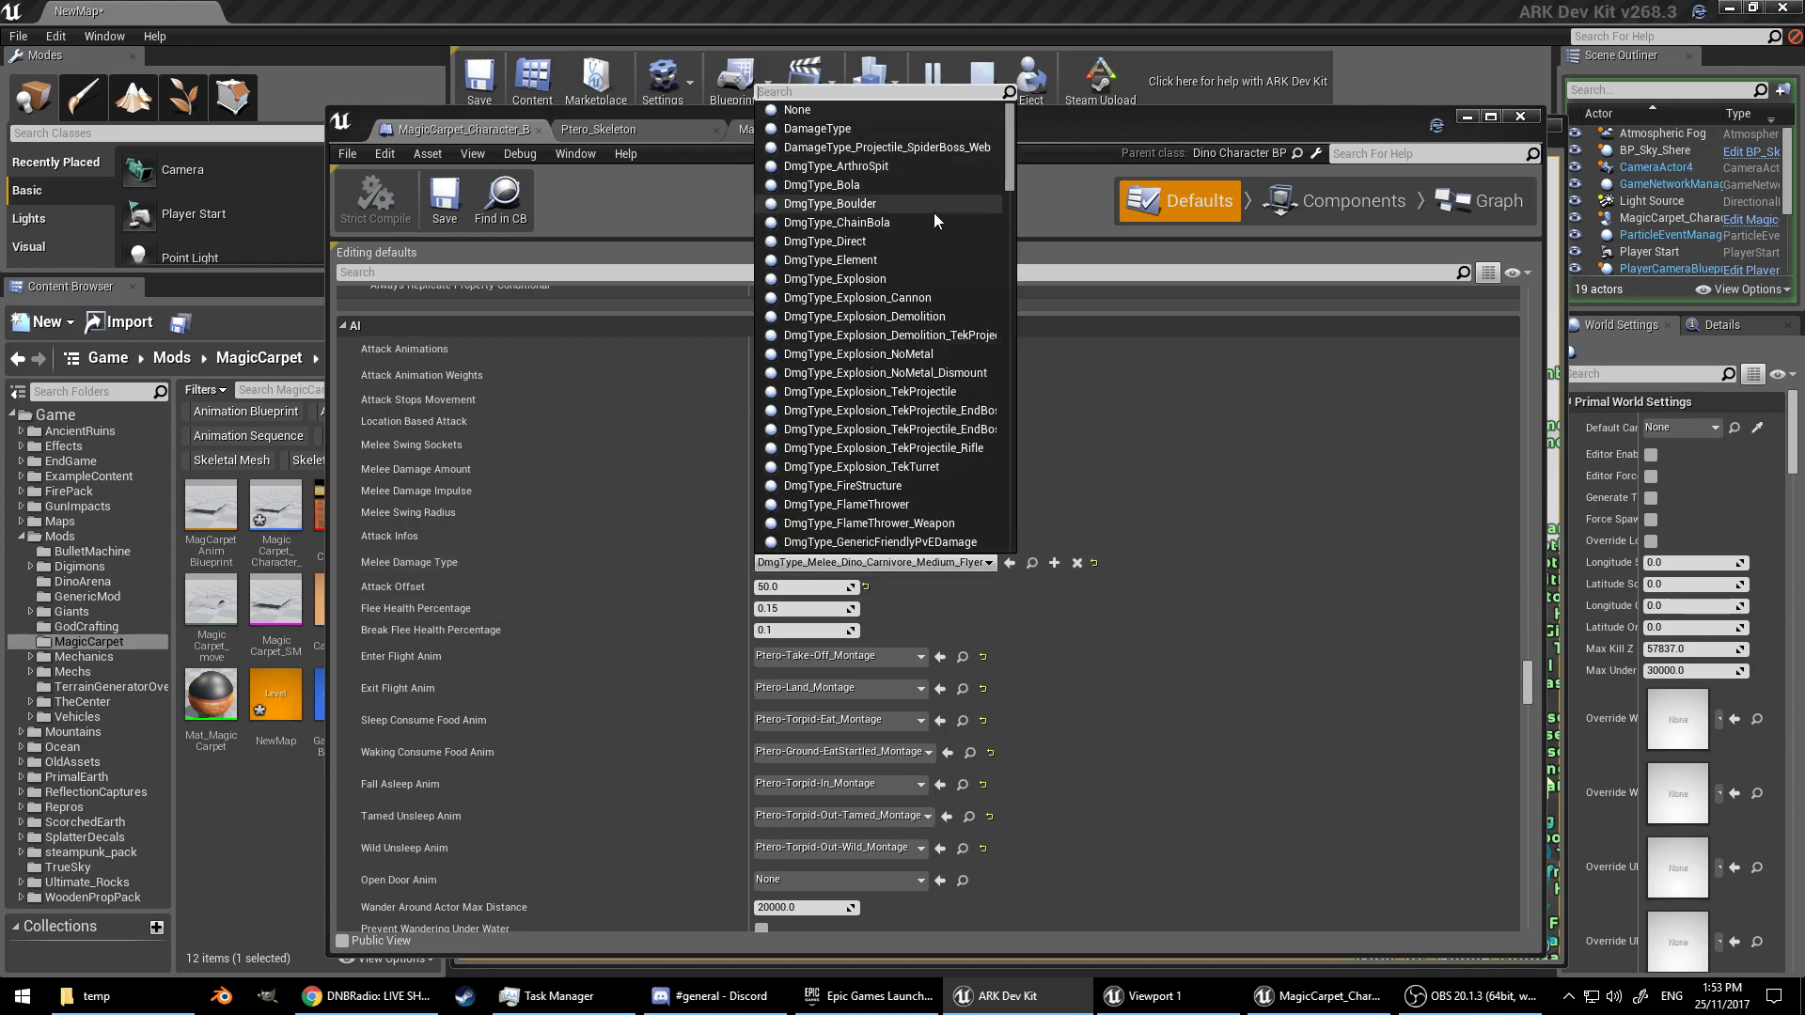
click(797, 110)
Step: Reset the Enter Flight, Exit Flight, Sleep and Waking Consume Food, Fall Asleep, Tamed Unsleep and Wild Unsleep animations to None
scroll(970, 551, down, 3)
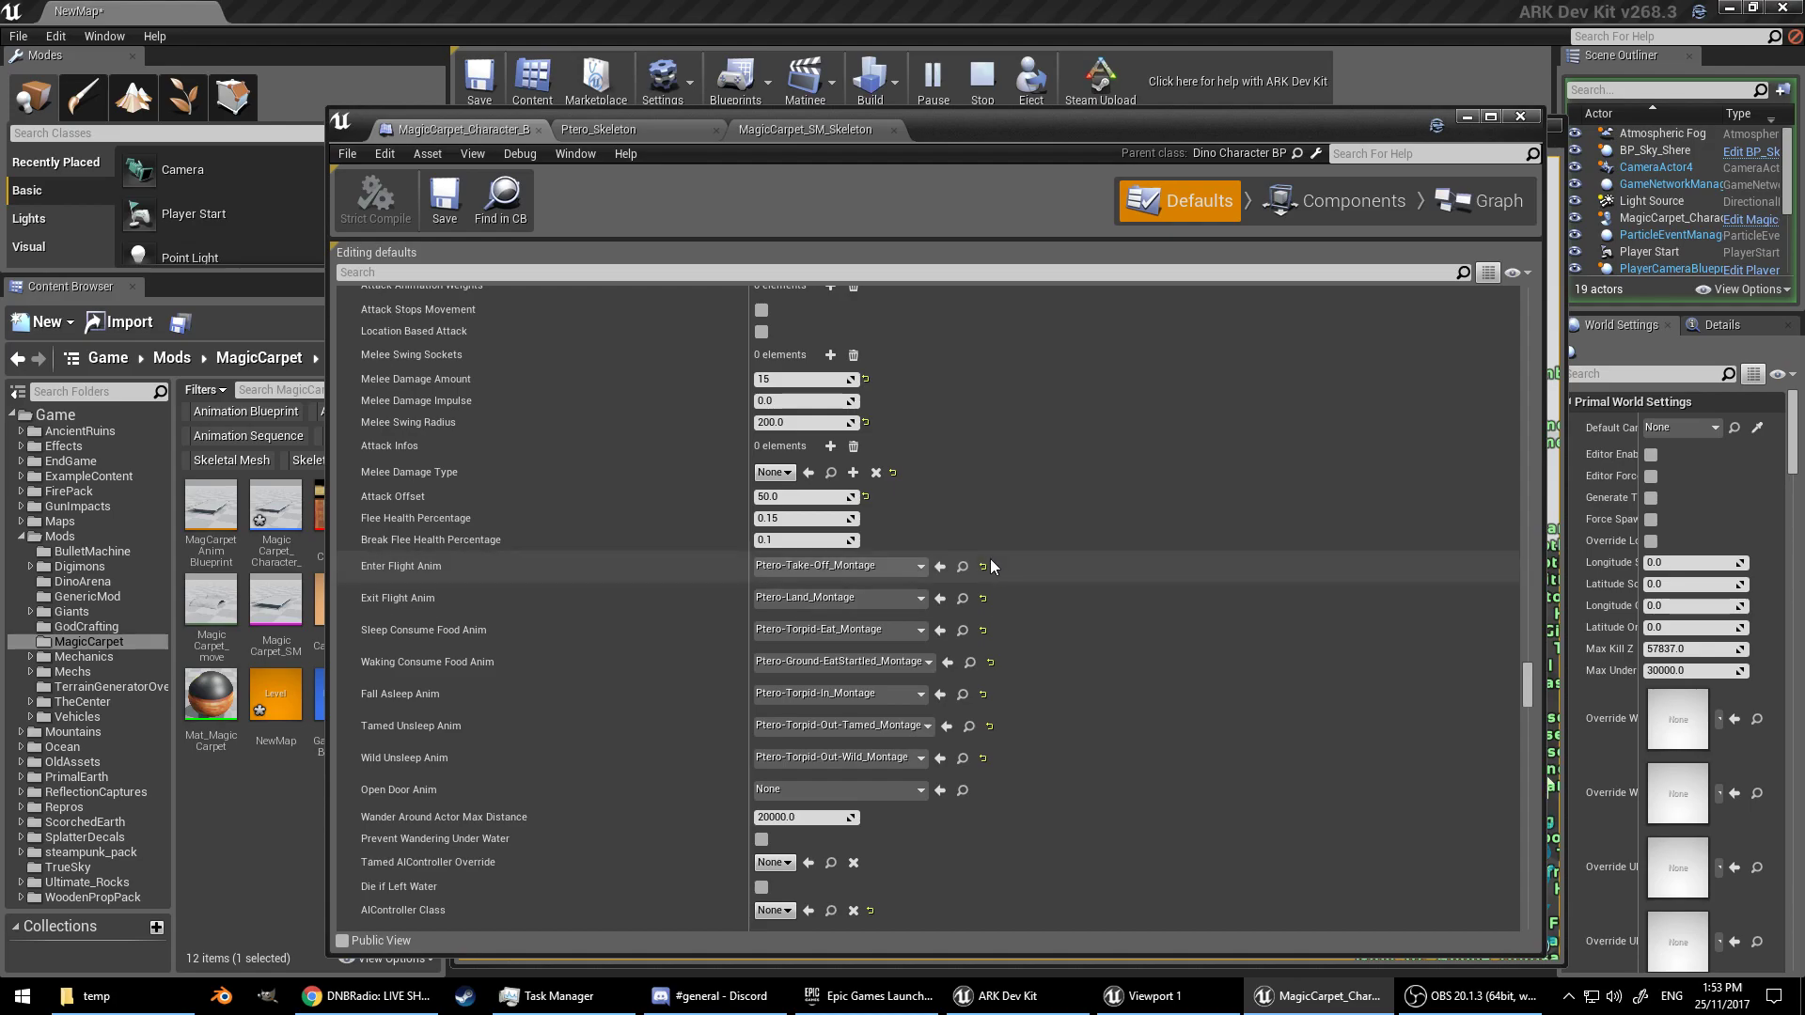
click(983, 567)
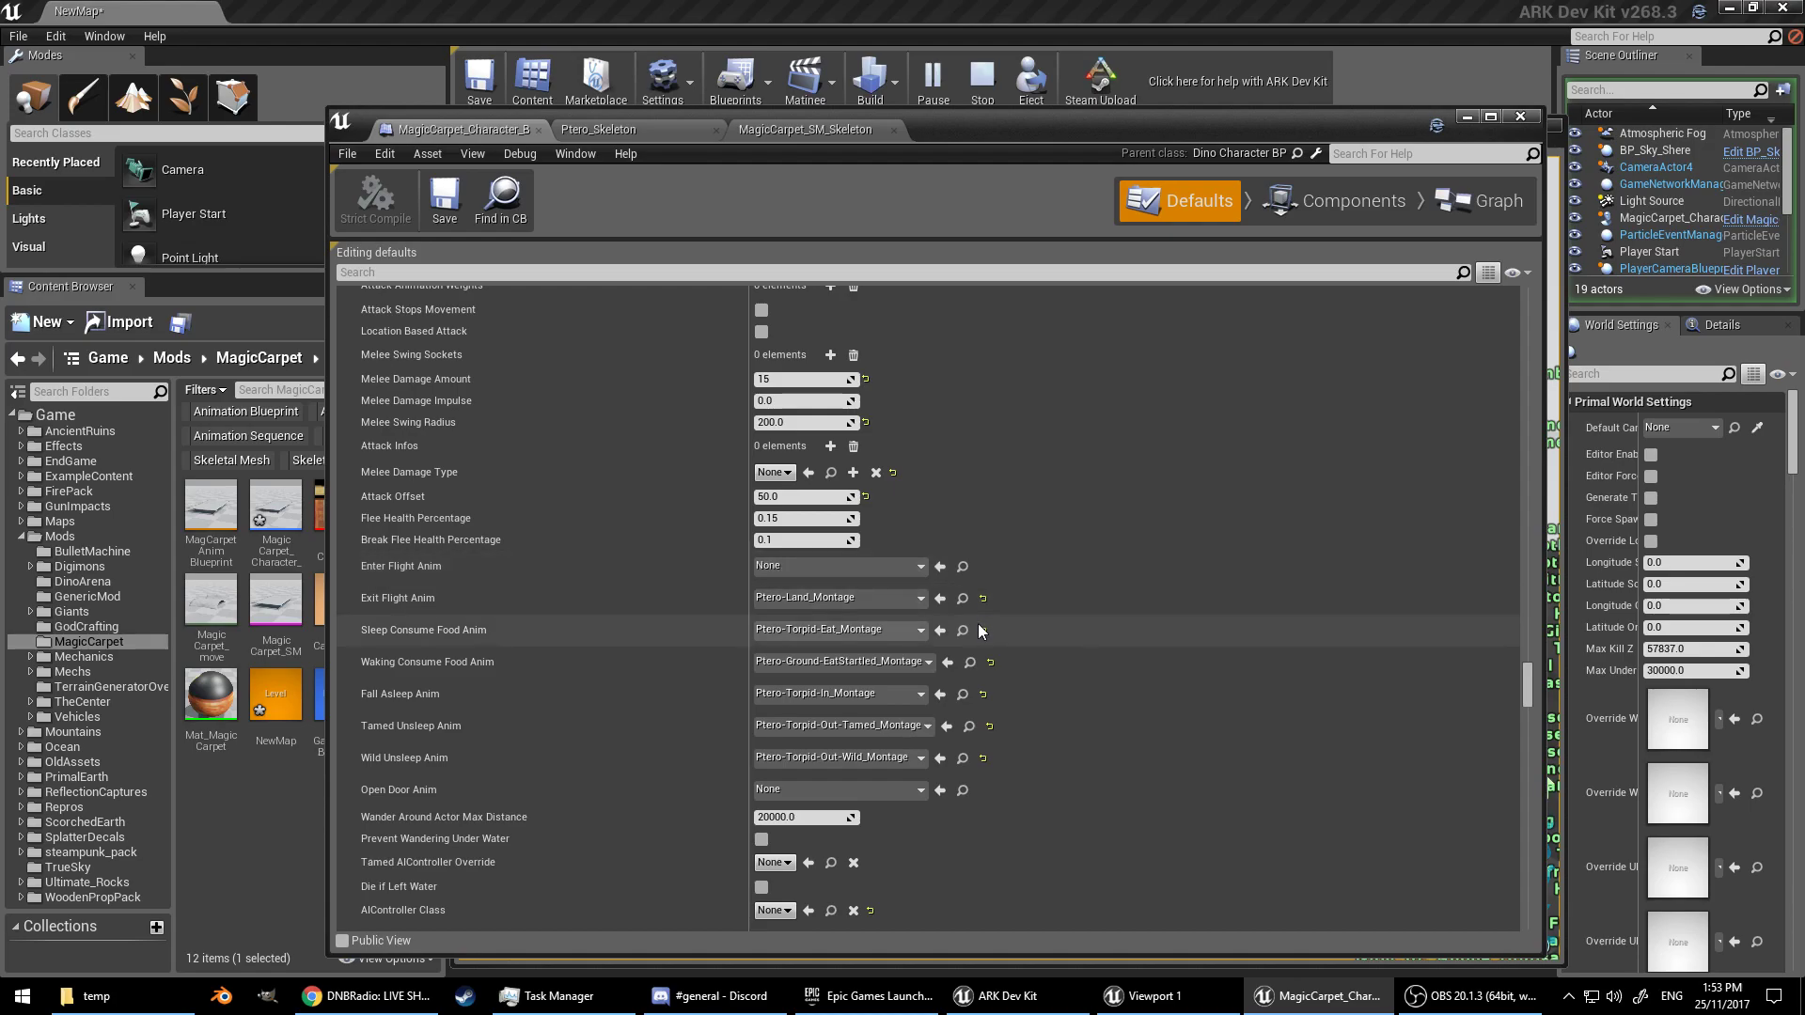
click(984, 600)
click(982, 631)
click(984, 695)
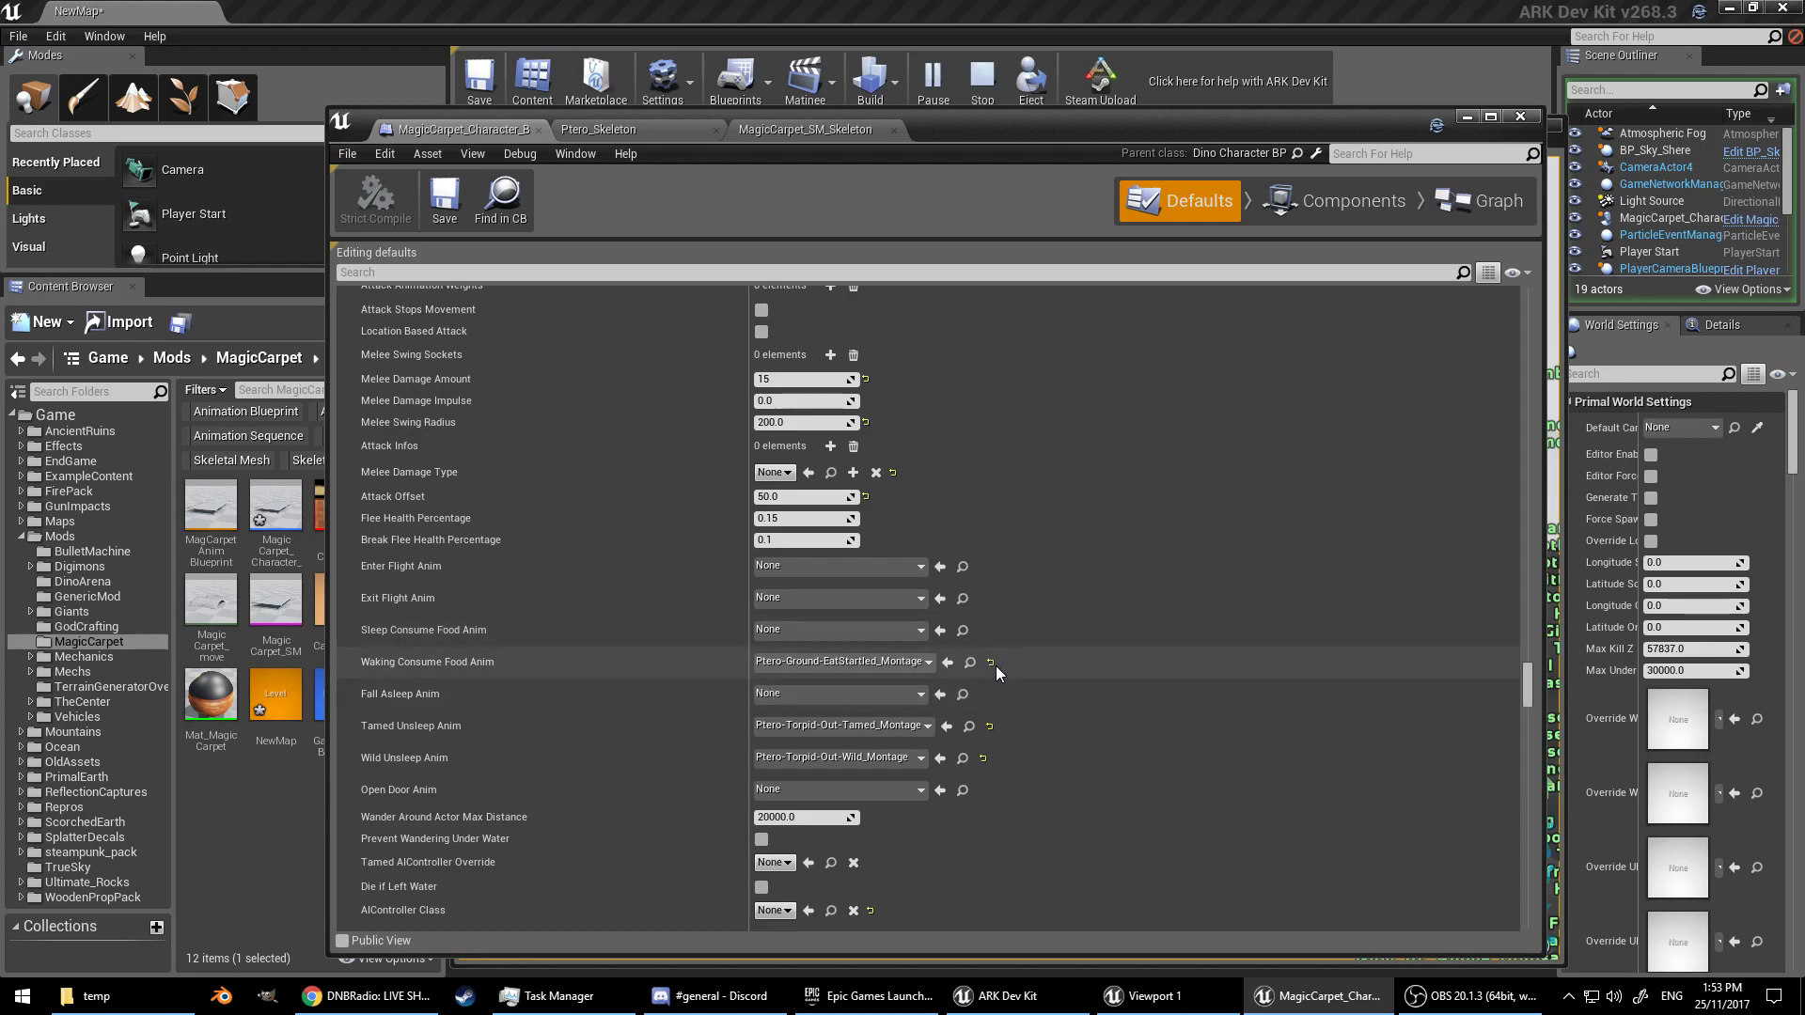
click(990, 663)
click(989, 725)
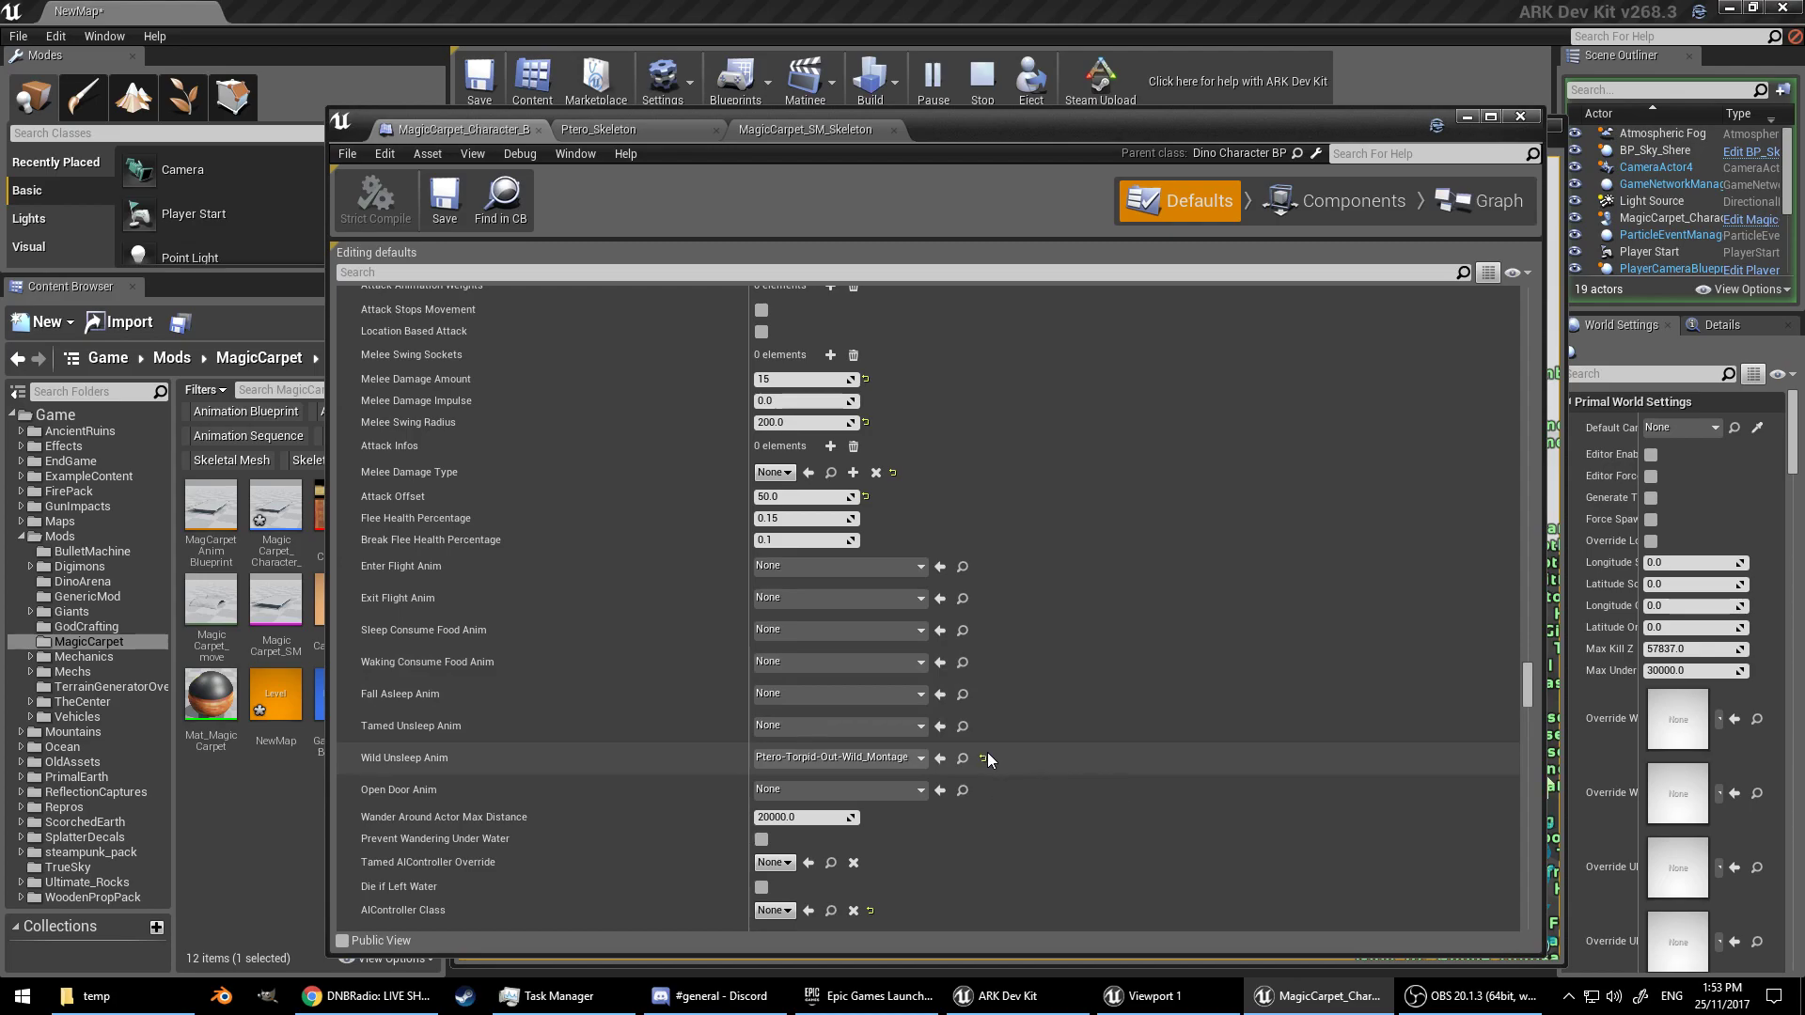
click(984, 758)
scroll(982, 757, down, 2)
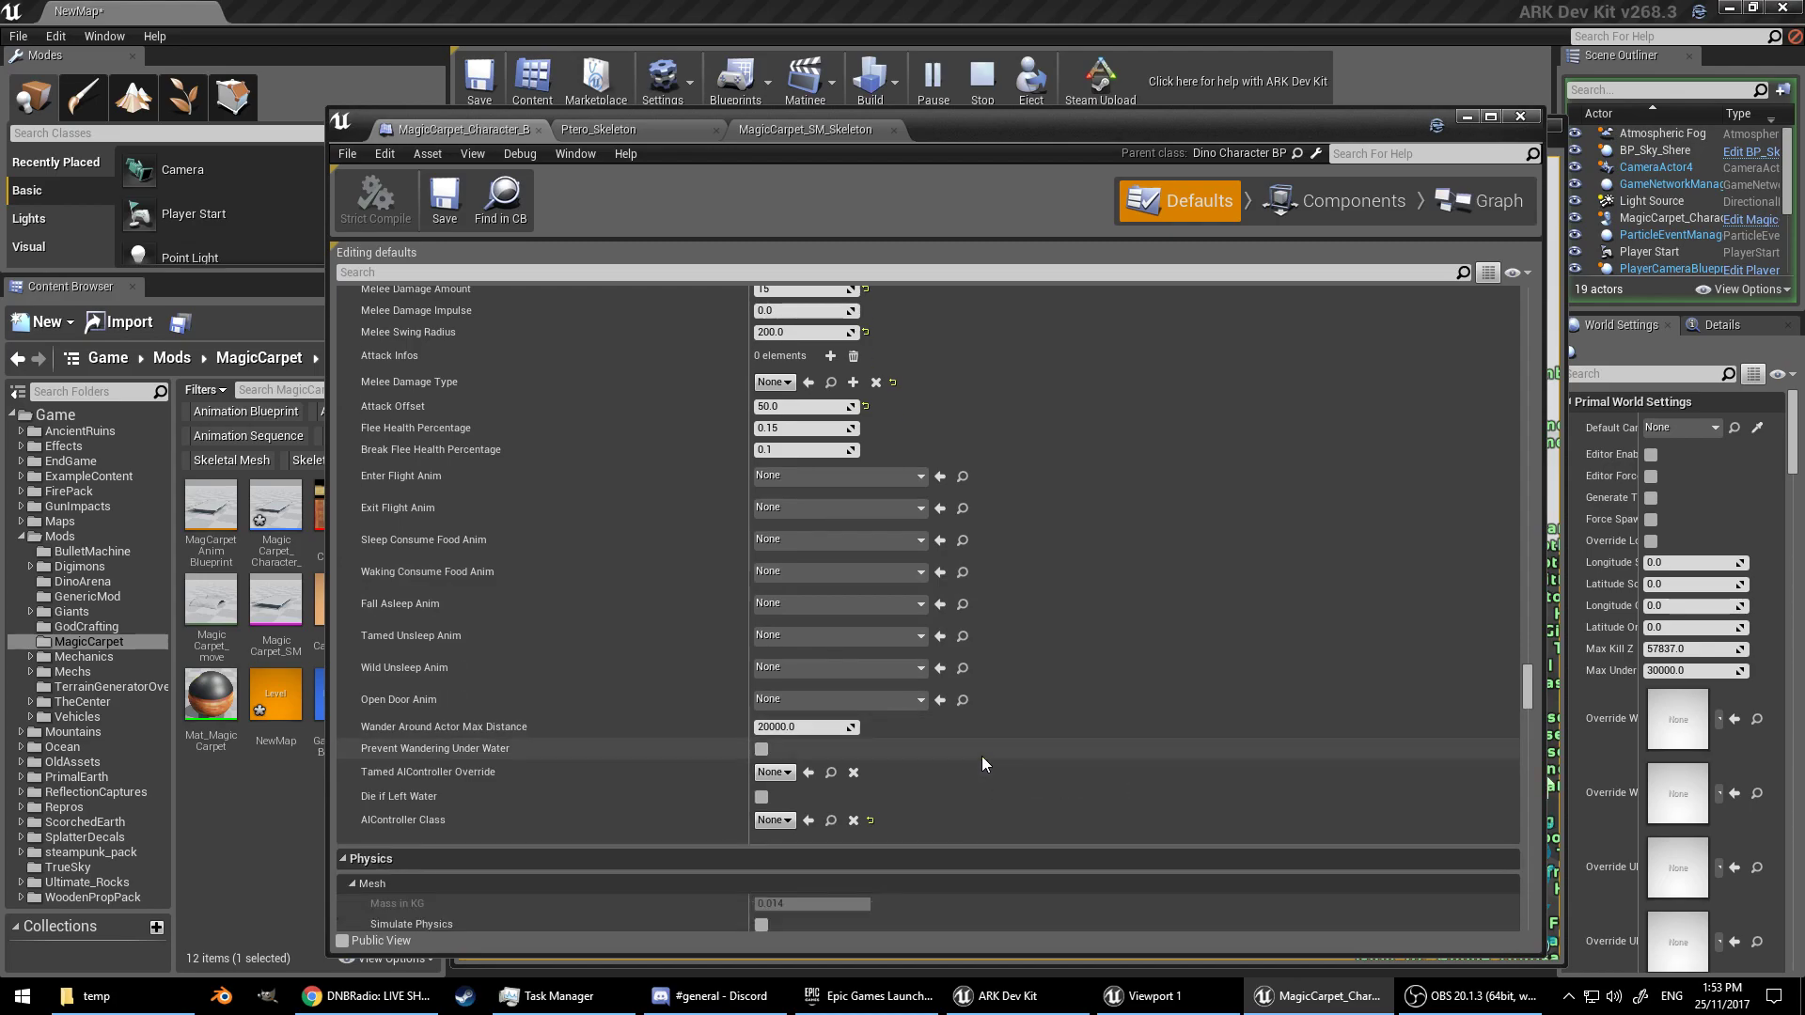
Step: Review the remaining AI, Physics, Collision, Controls, Landing and Rendering defaults of the carpet character
scroll(982, 756, up, 2)
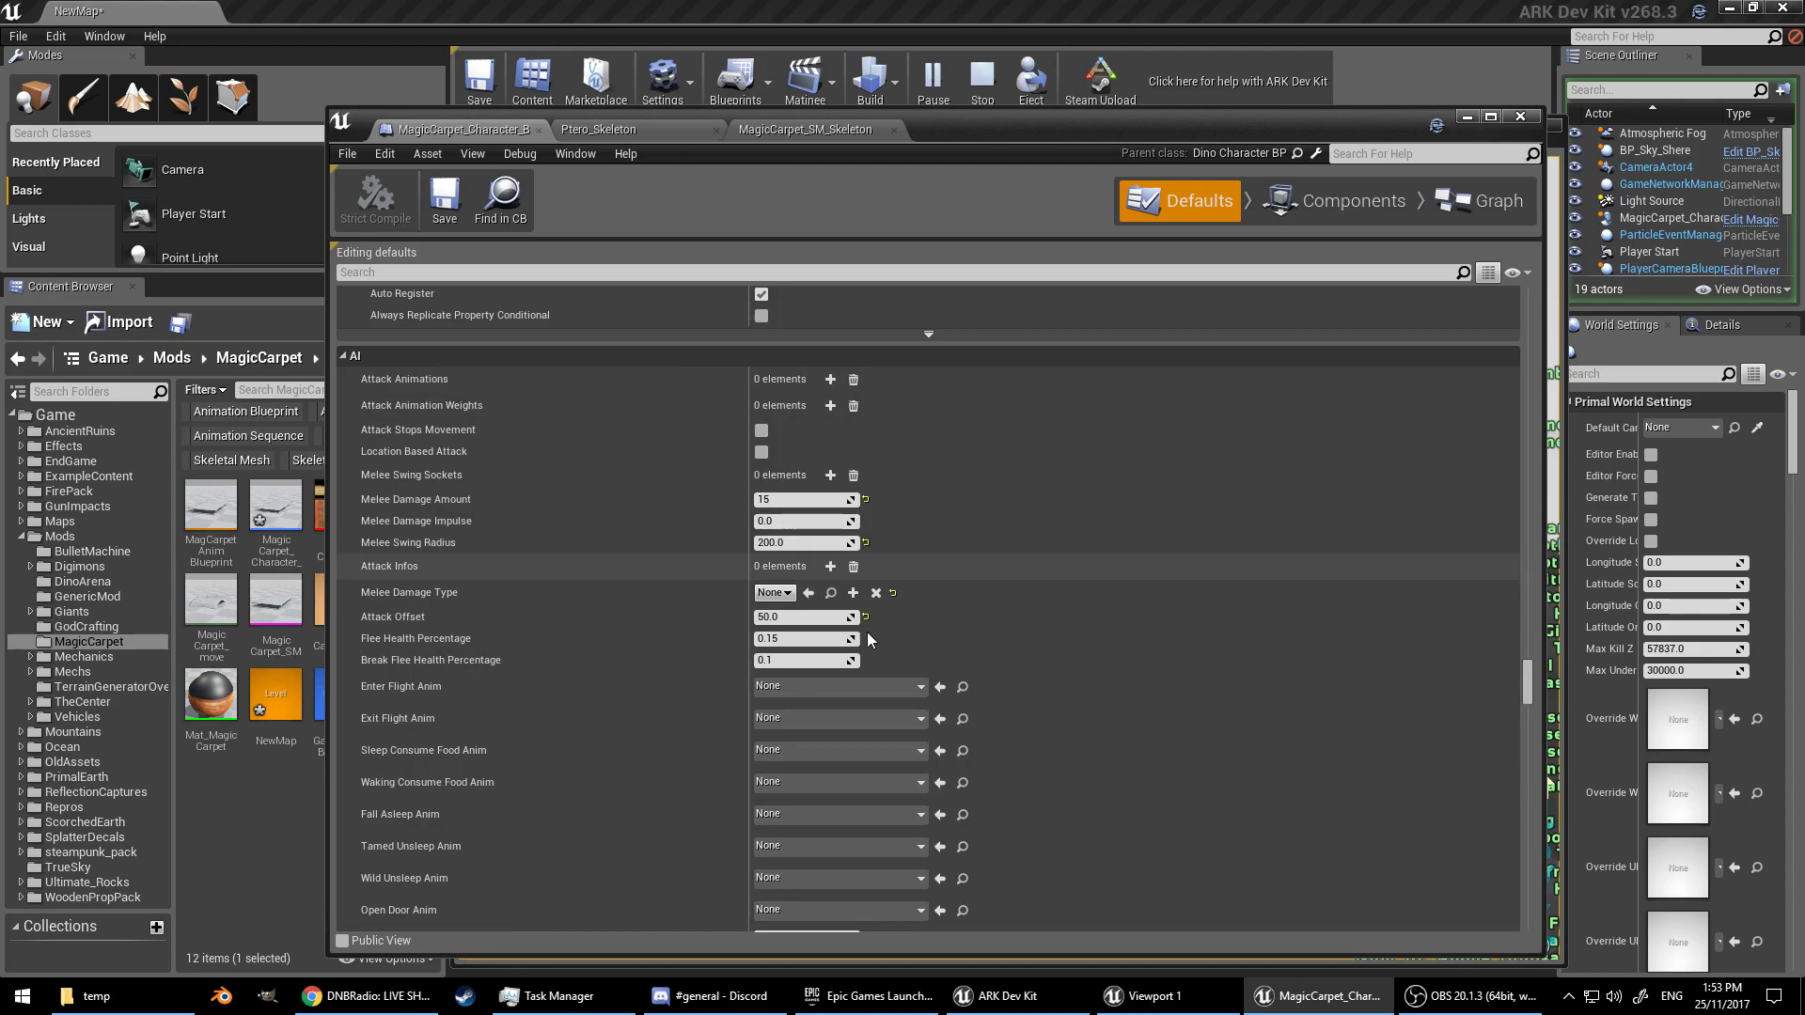
scroll(1069, 692, down, 5)
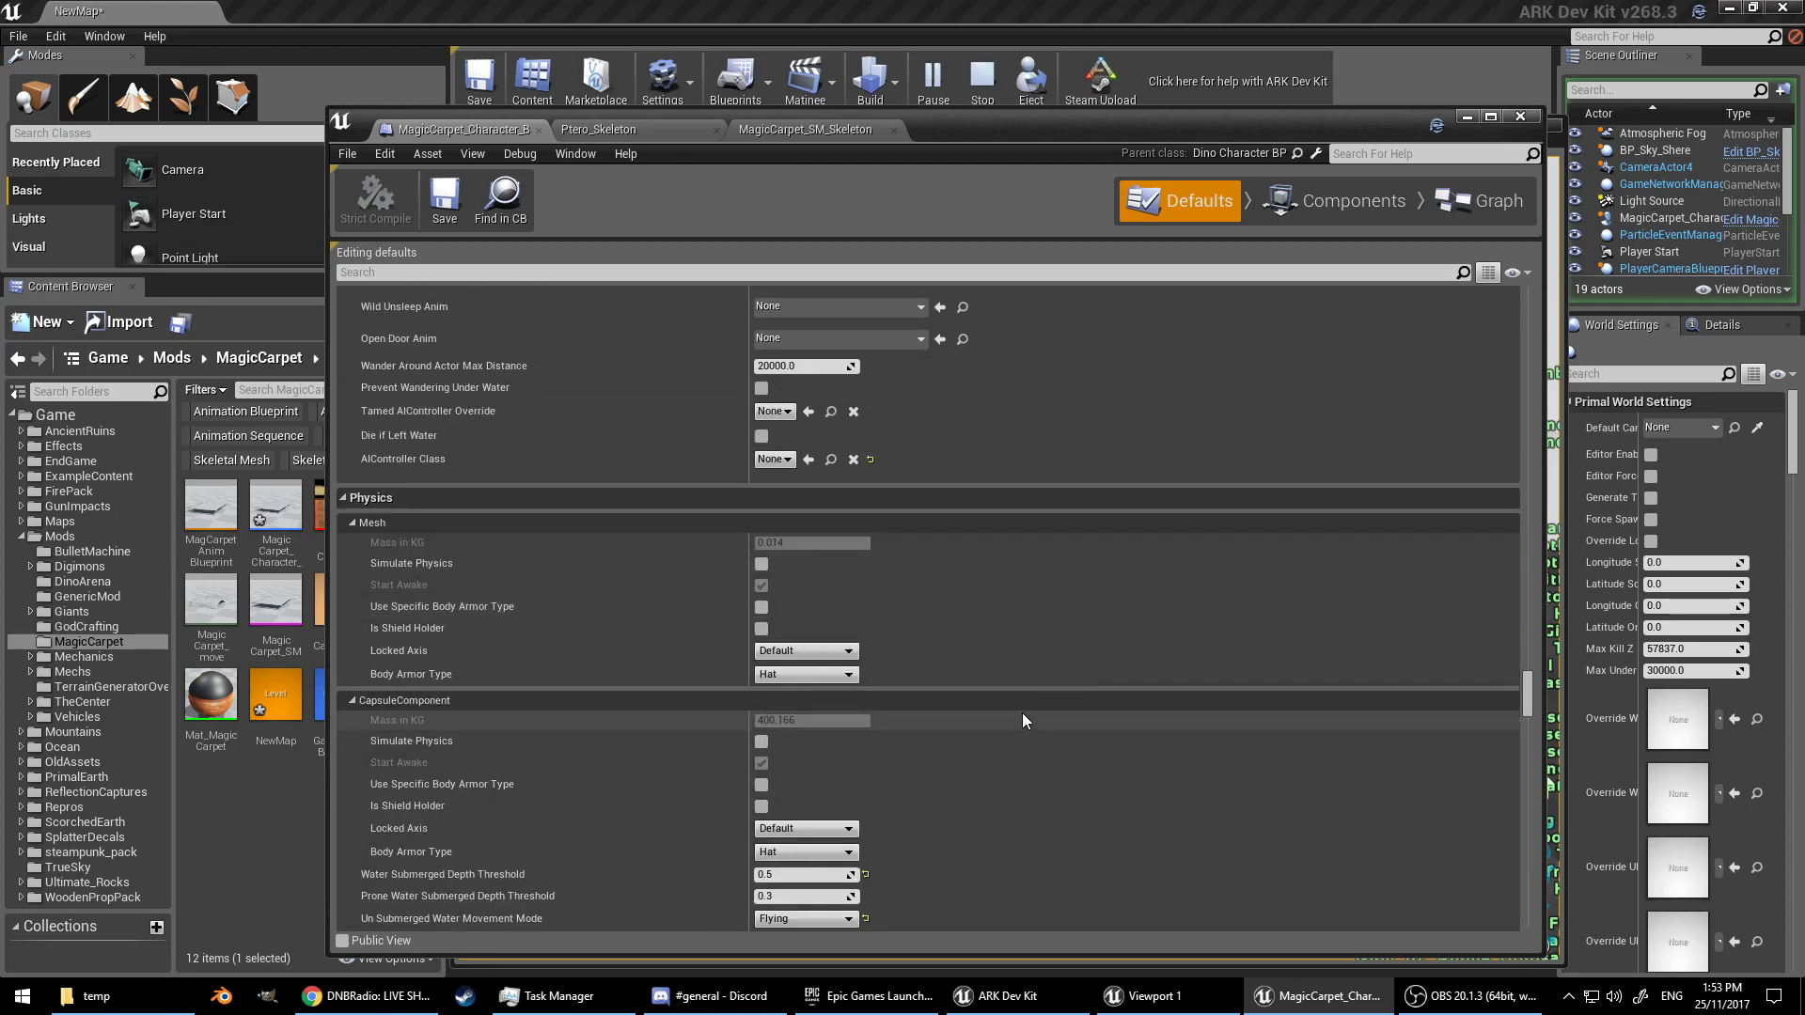
scroll(1023, 712, down, 12)
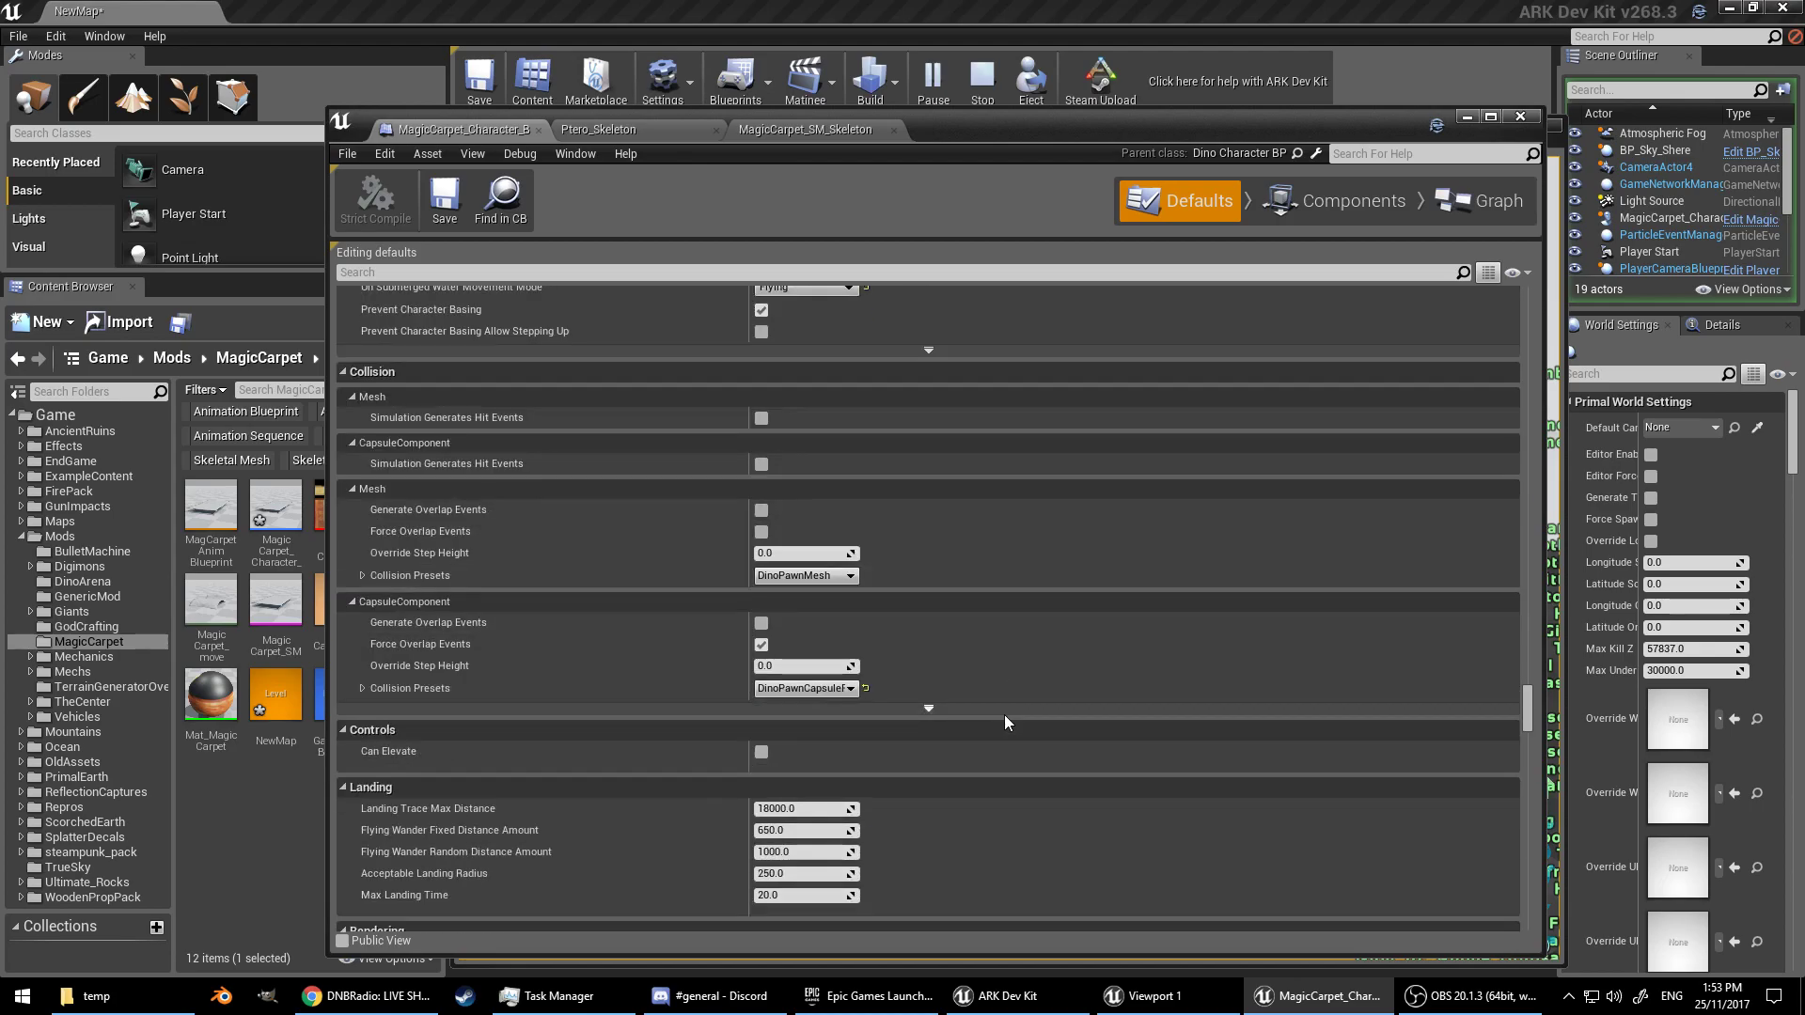
scroll(1002, 701, down, 1)
Step: Filter the defaults by "ik" to examine the IK settings, clear the filter and look over the full property list again
click(438, 275)
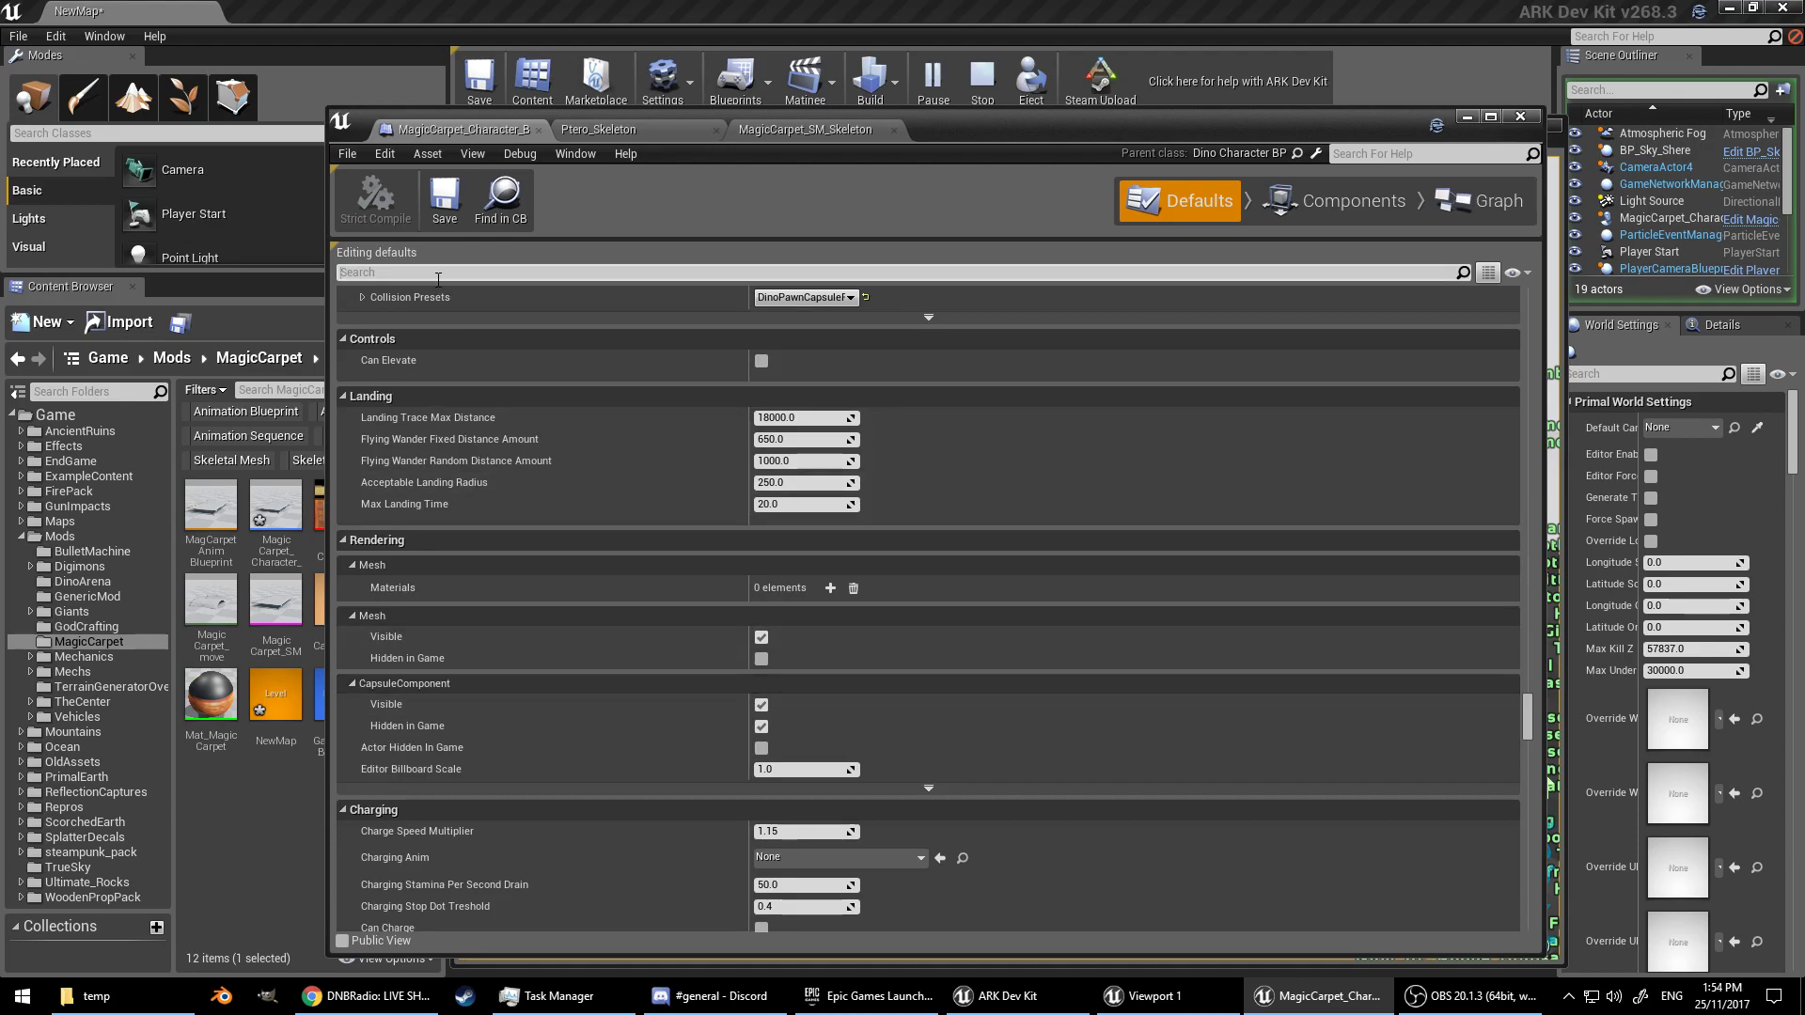
text(ik)
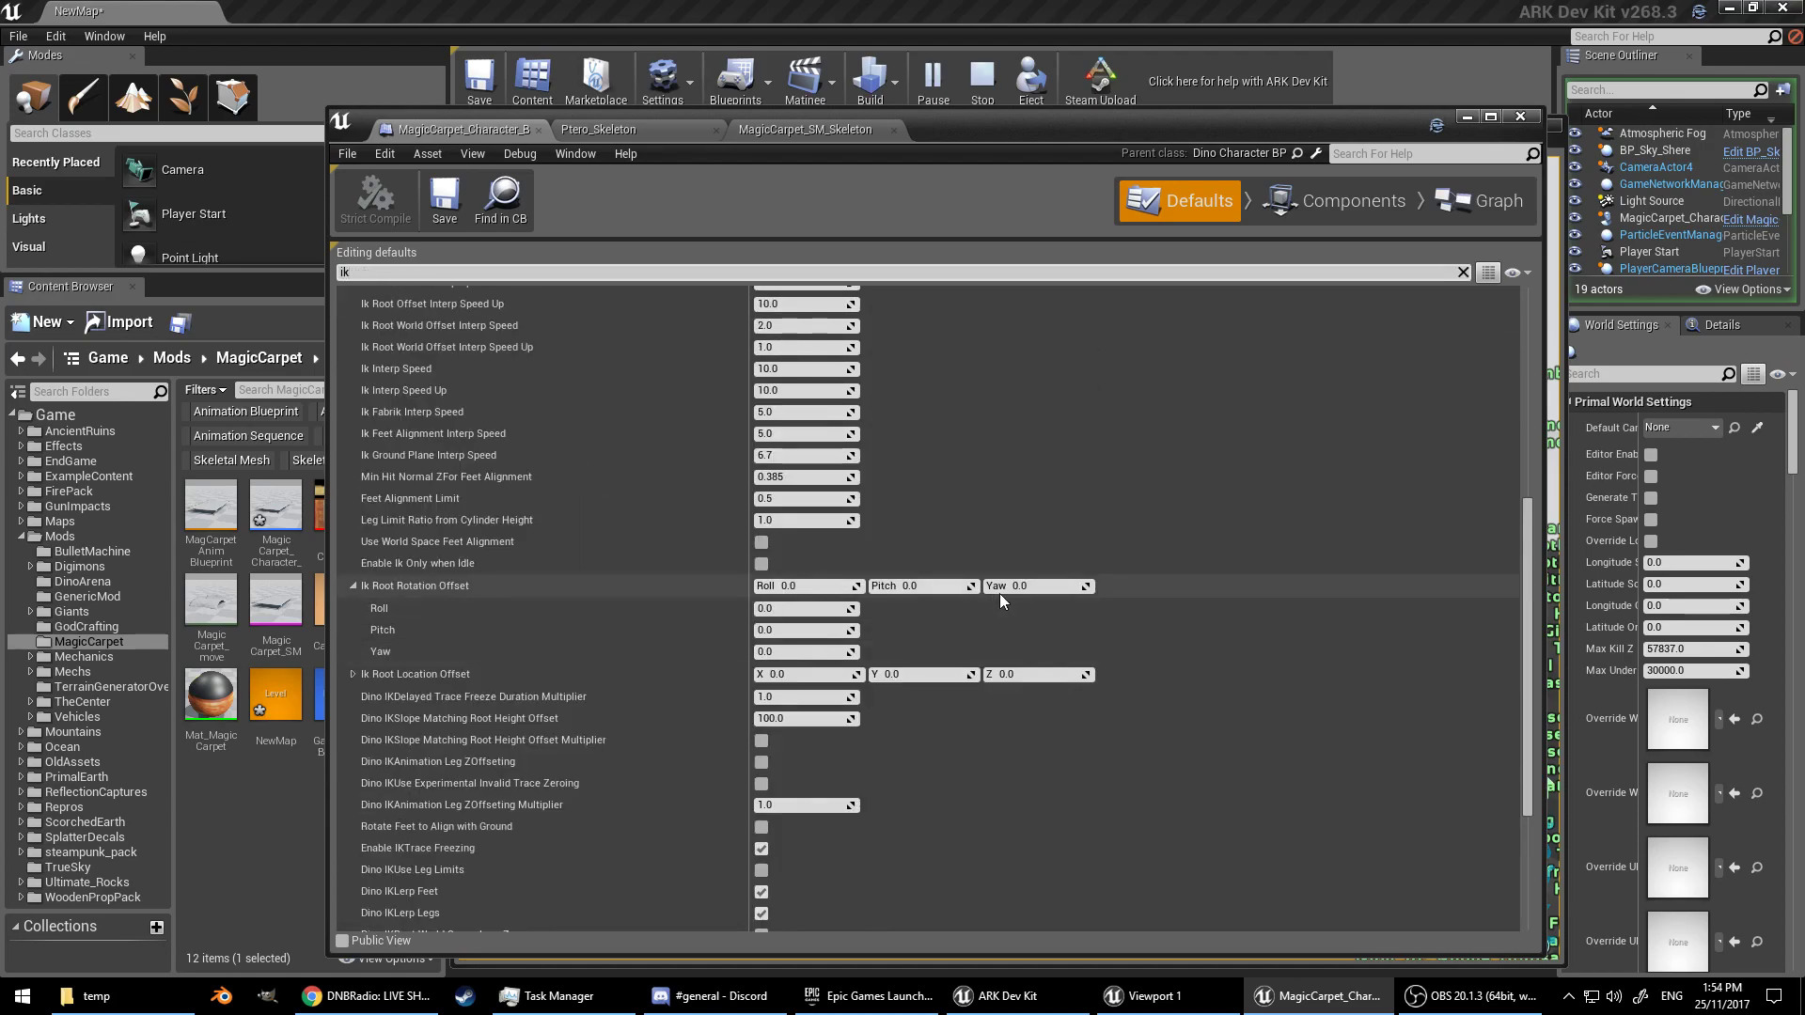
scroll(997, 598, up, 3)
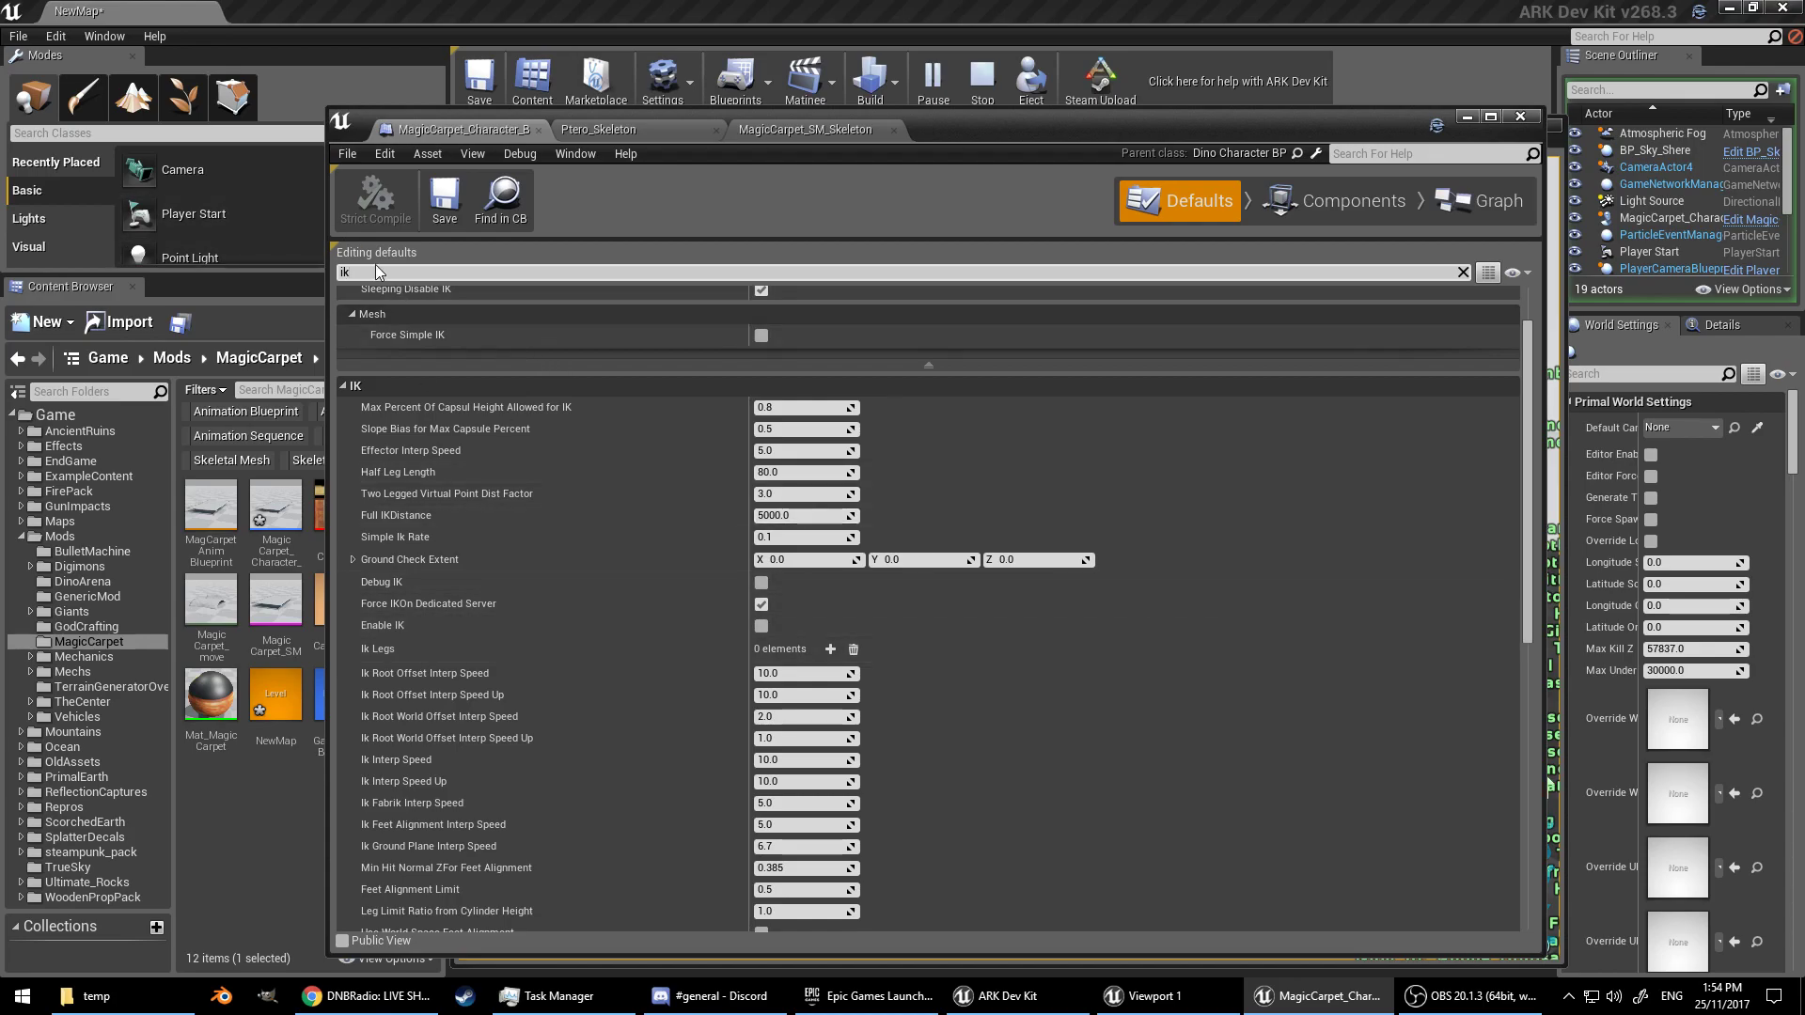
key(BackSpace)
key(BackSpace)
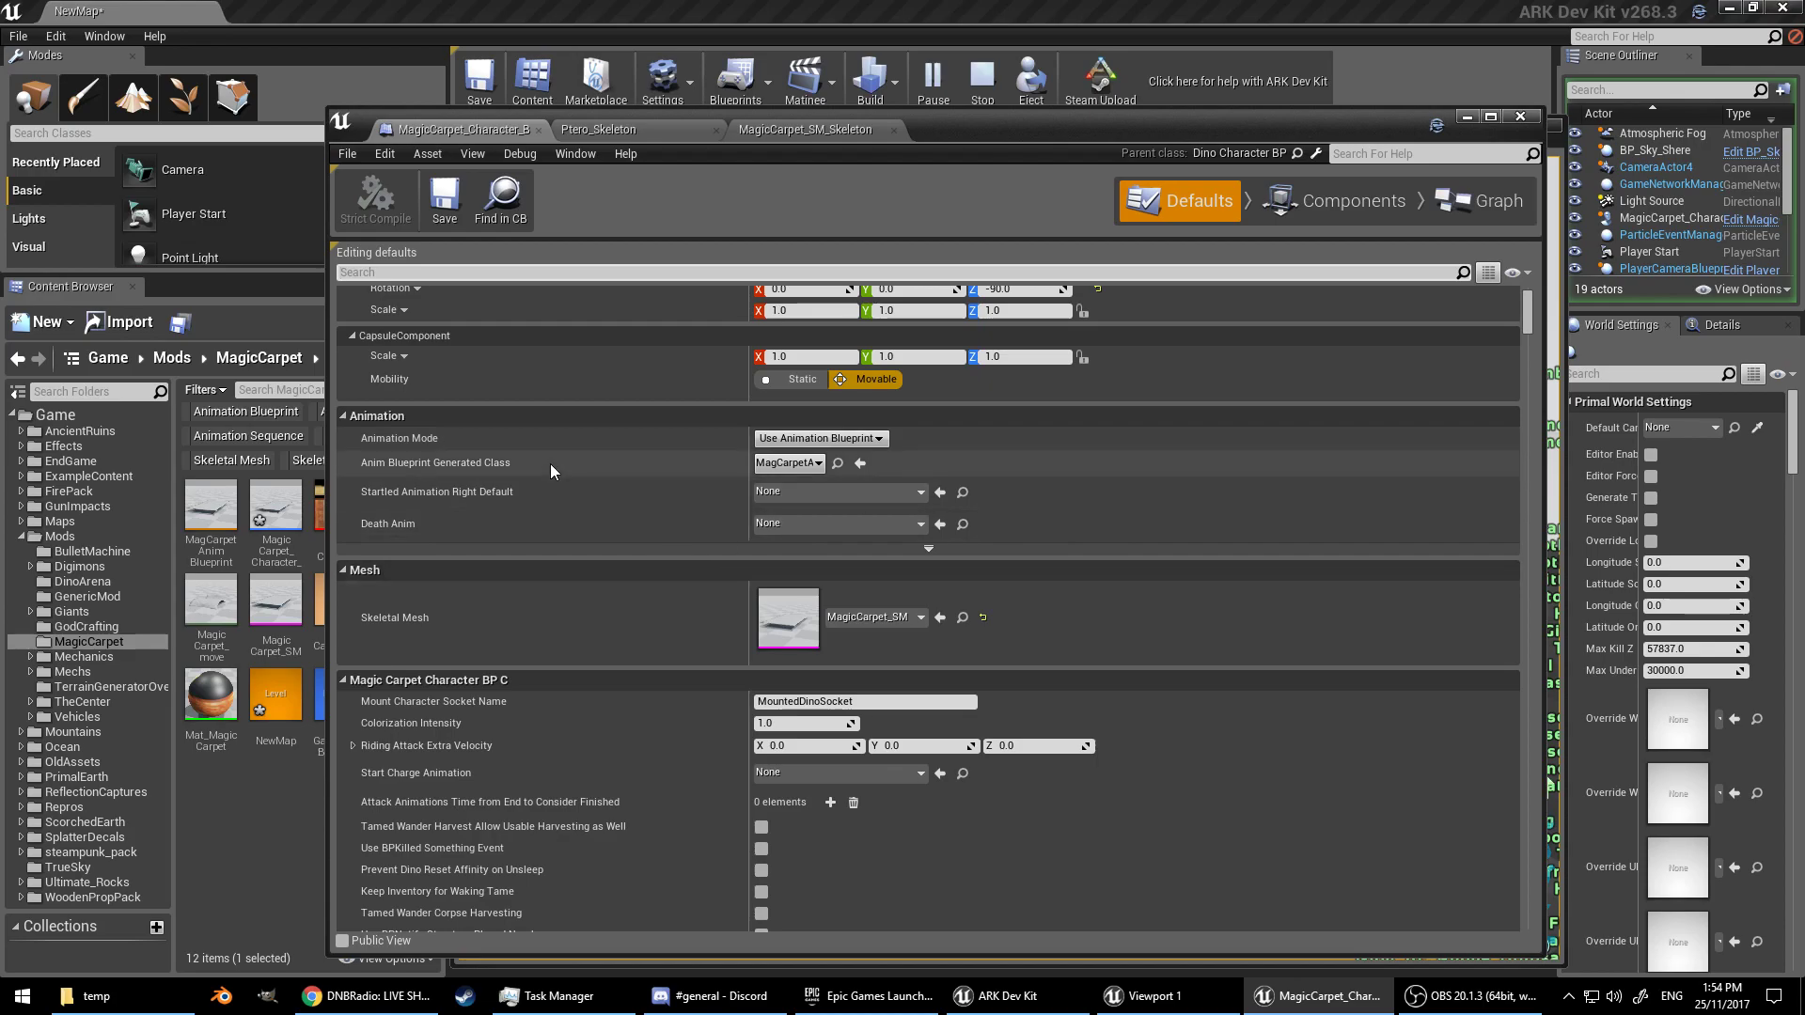
scroll(550, 465, down, 15)
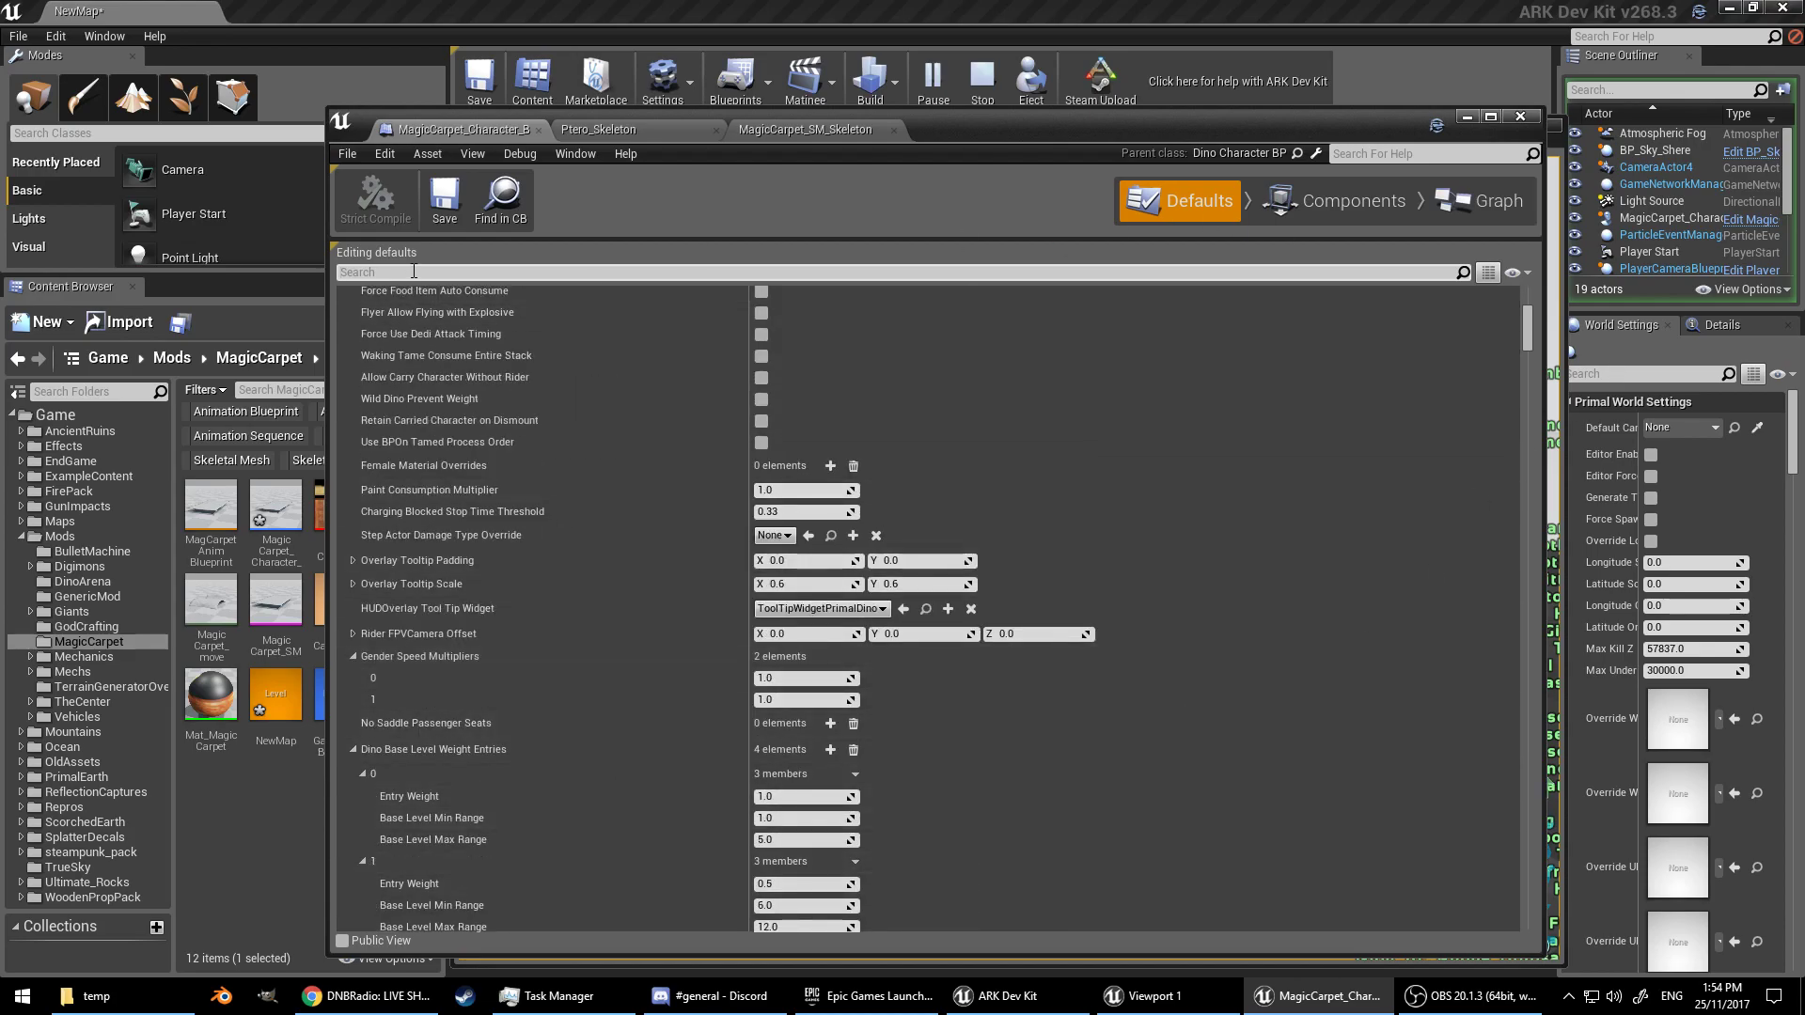
scroll(1207, 466, up, 20)
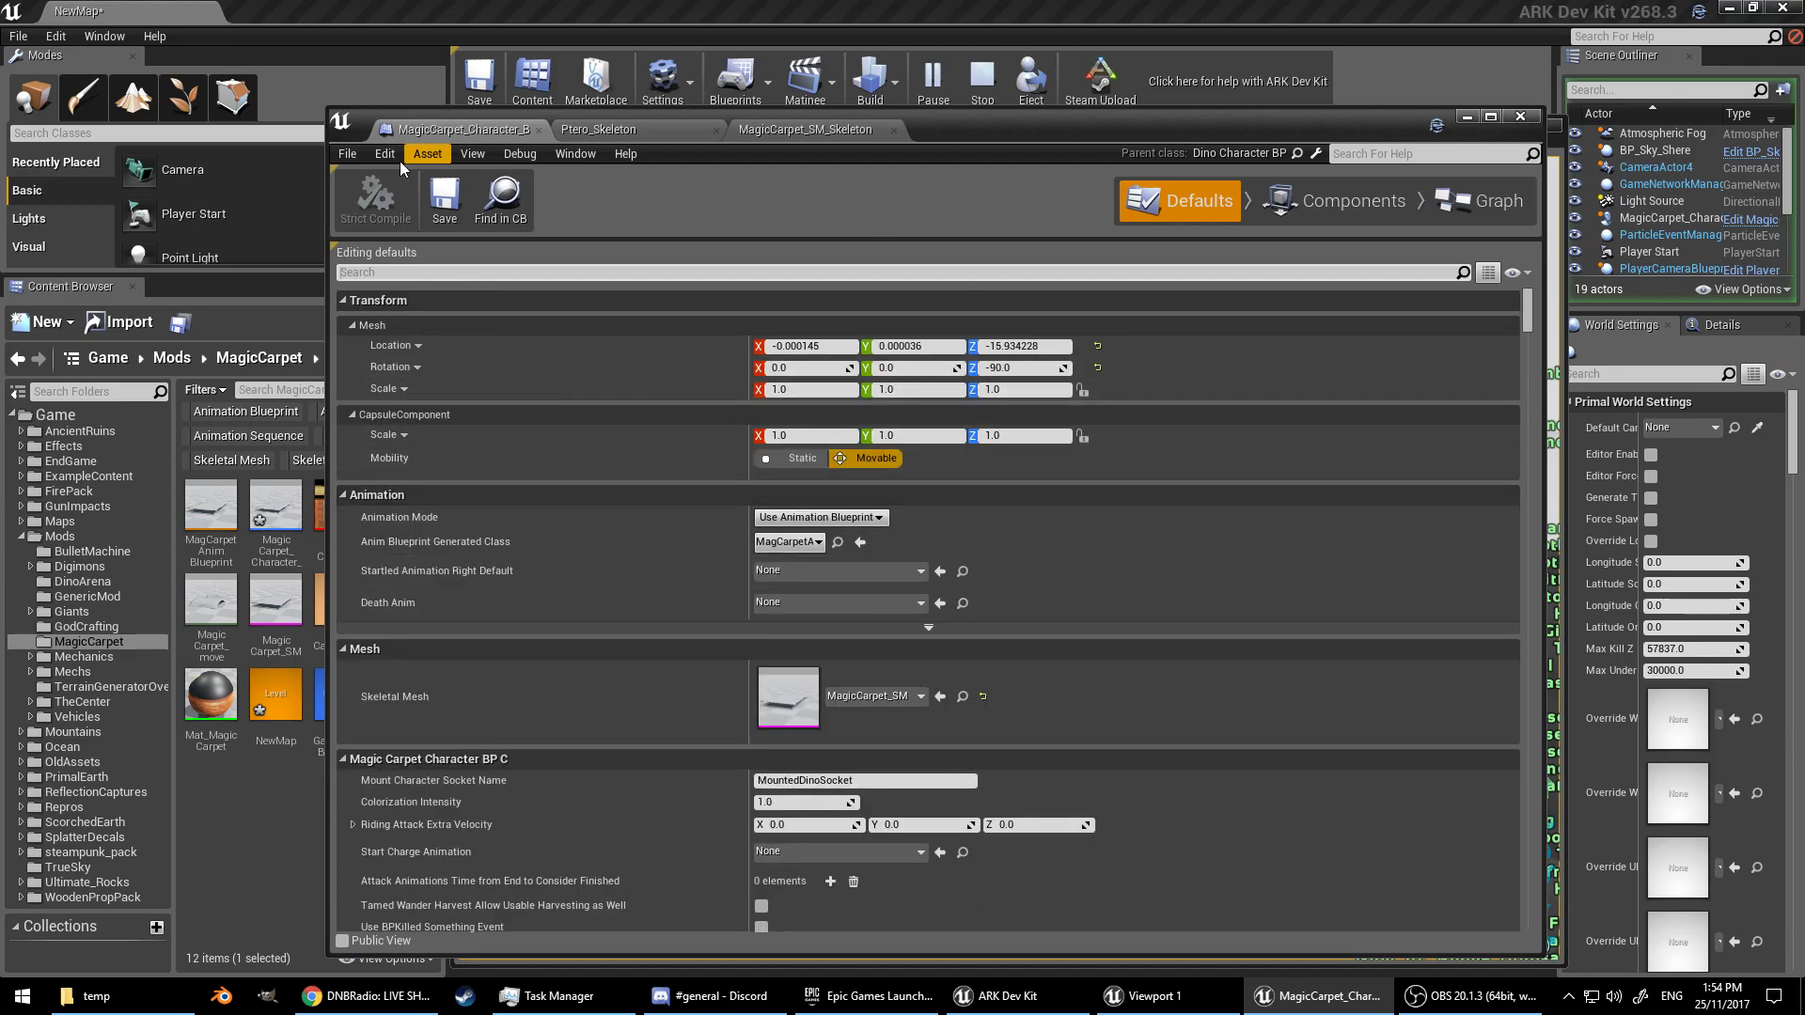
Step: Save the carpet character blueprint and restart the play session in the separate viewport window
click(443, 213)
drag(1197, 129, 1109, 125)
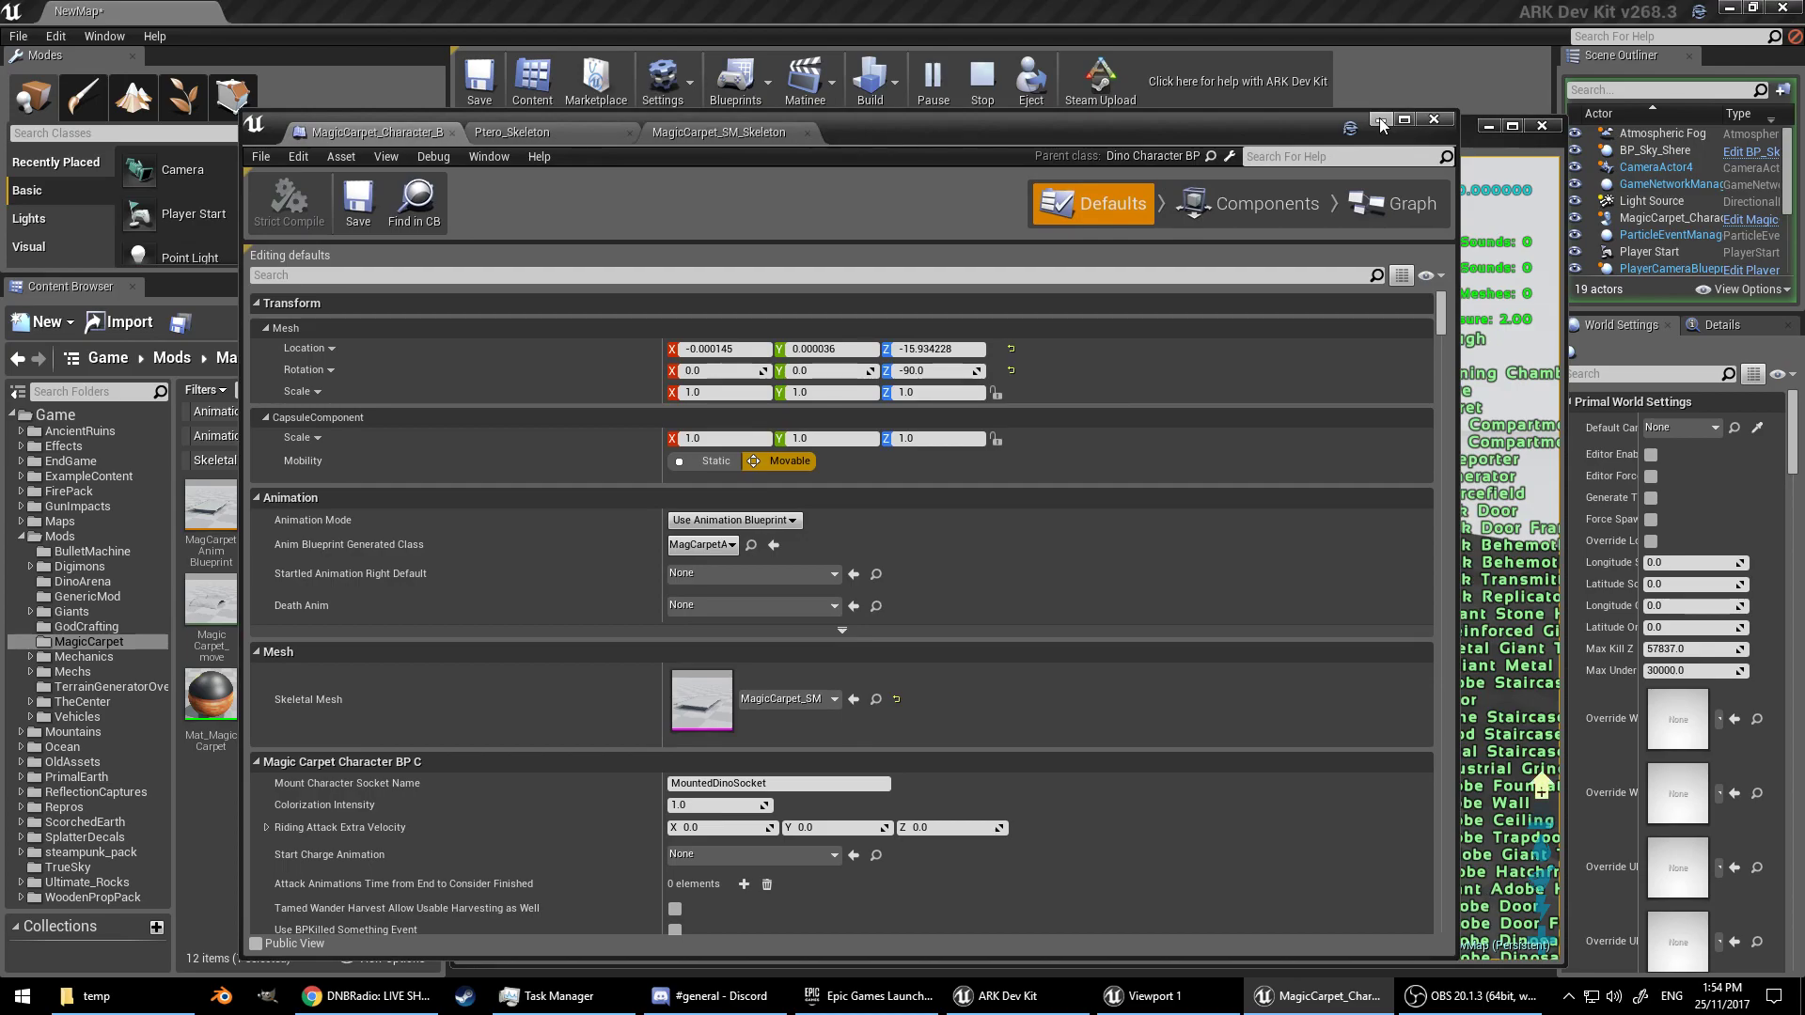
click(365, 197)
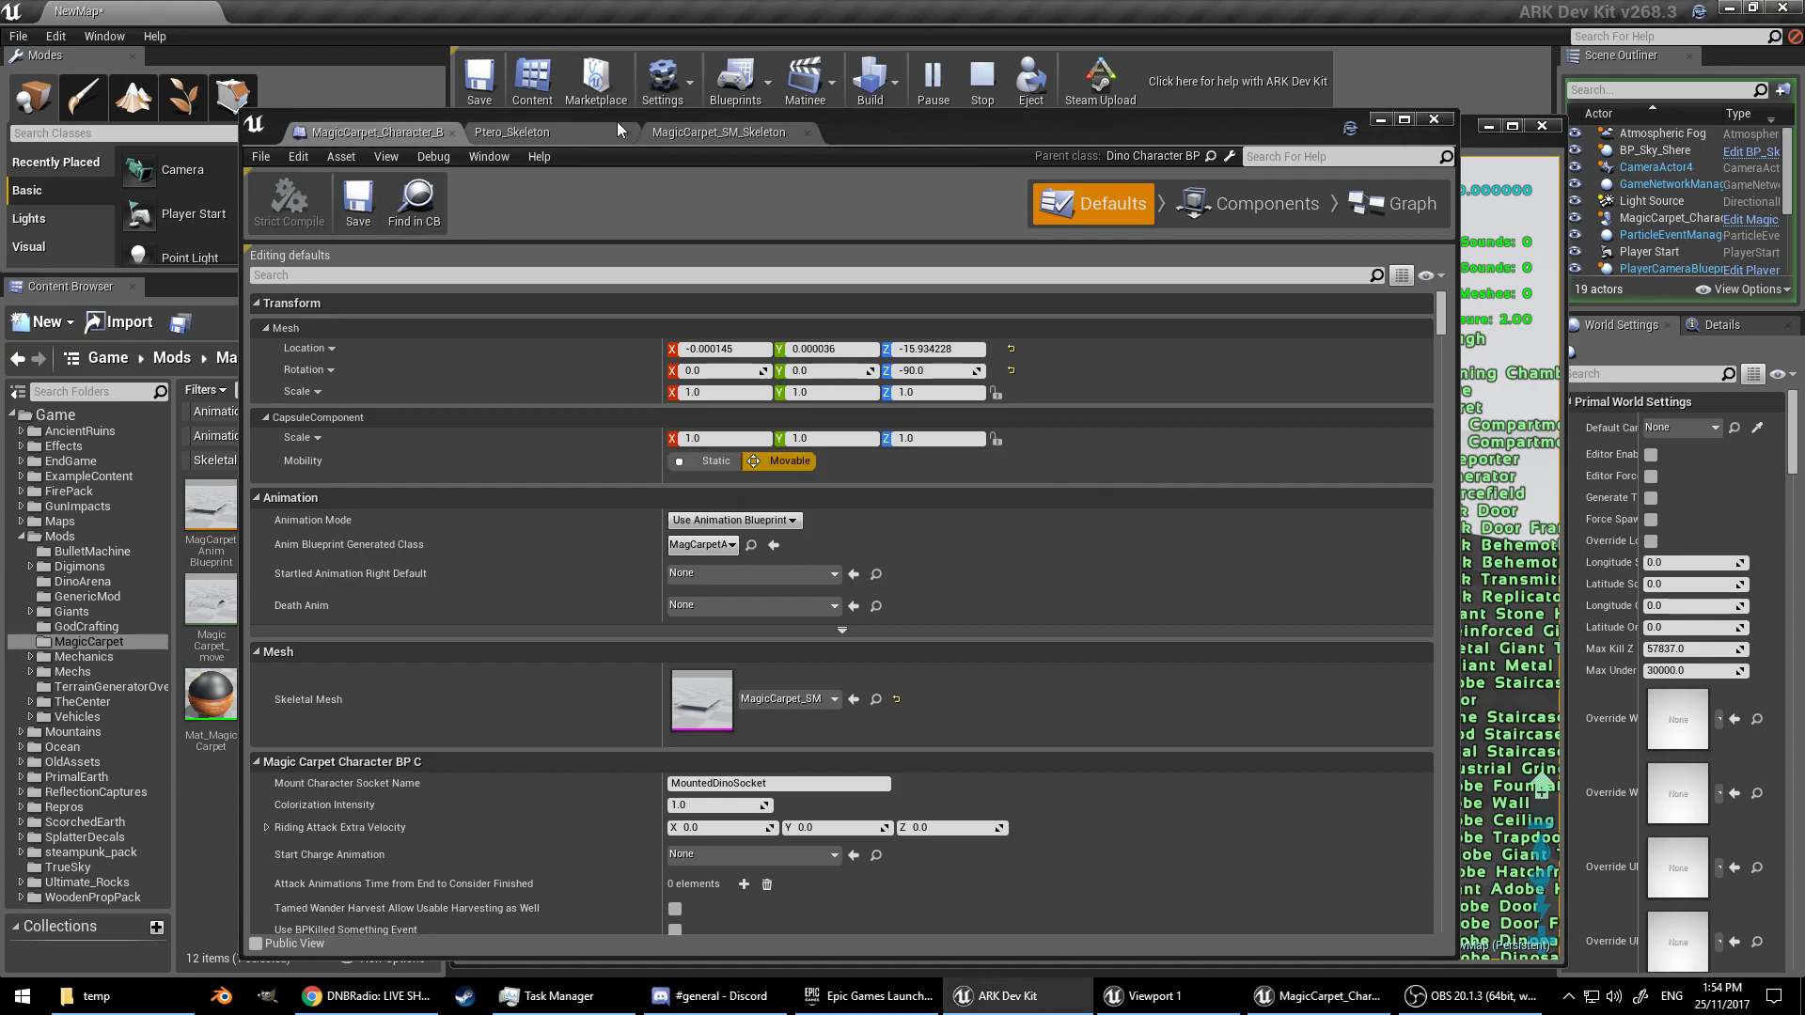
click(1469, 141)
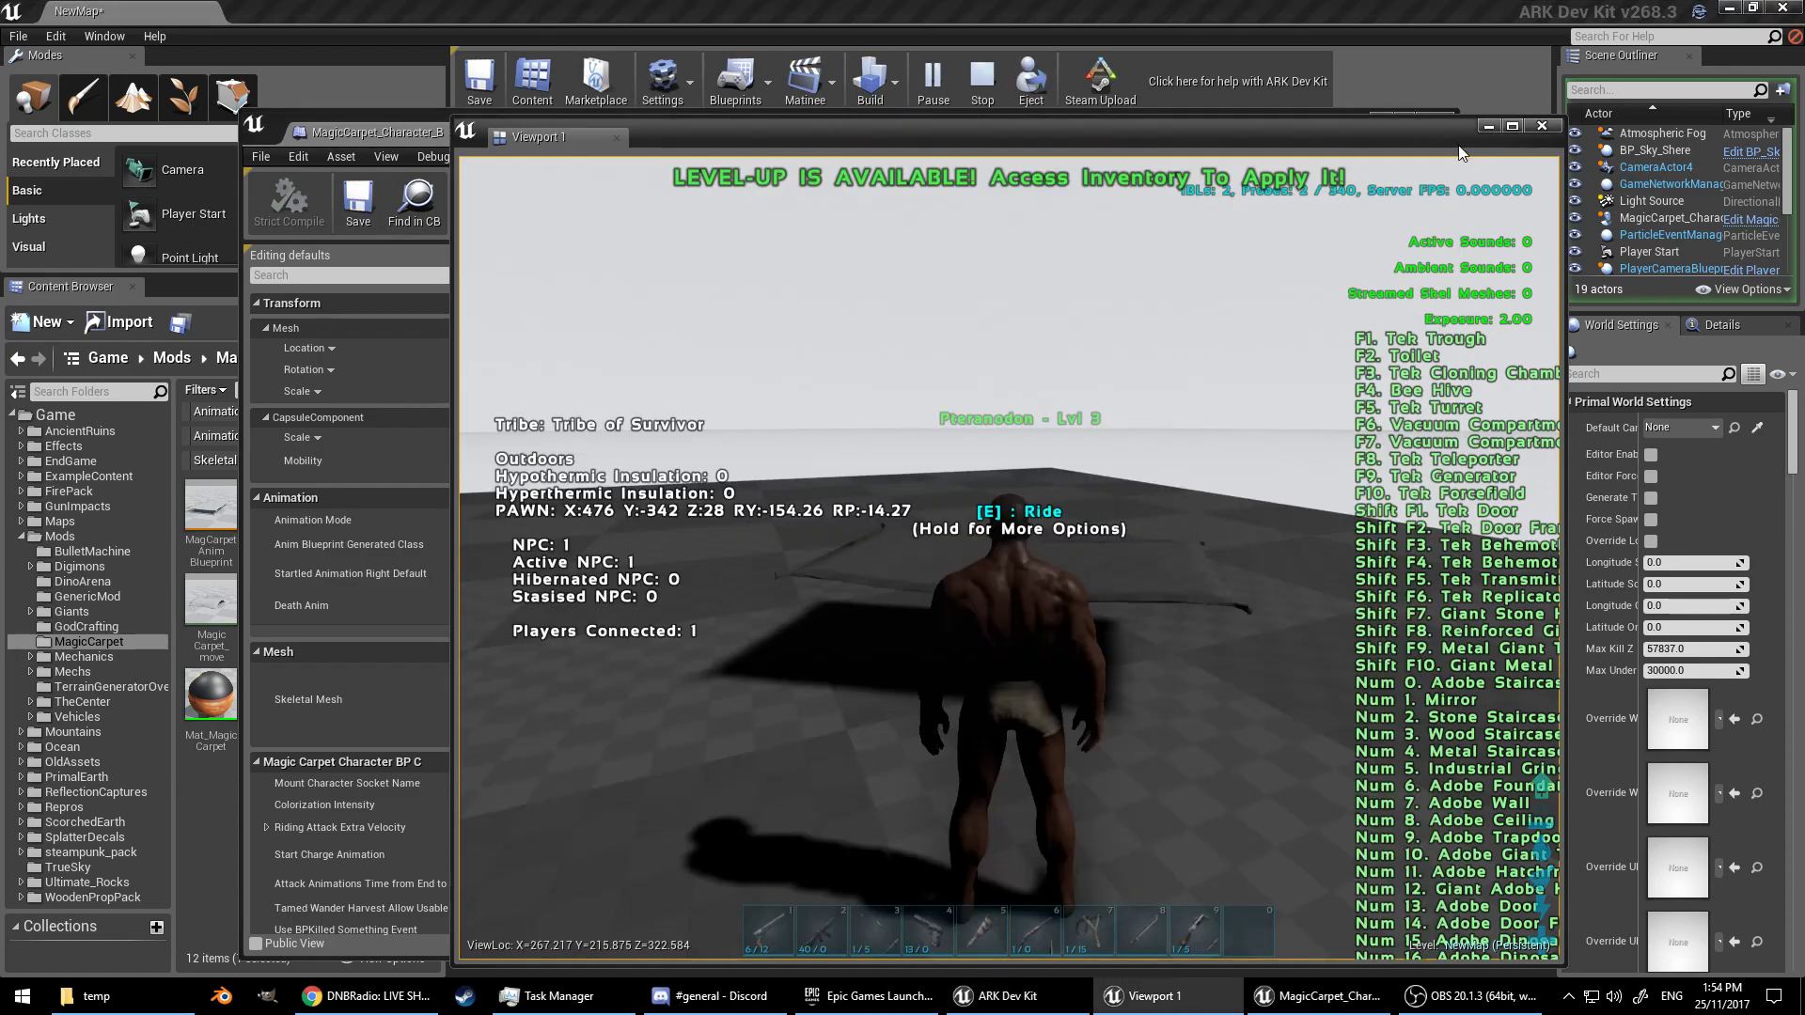
click(982, 79)
click(934, 80)
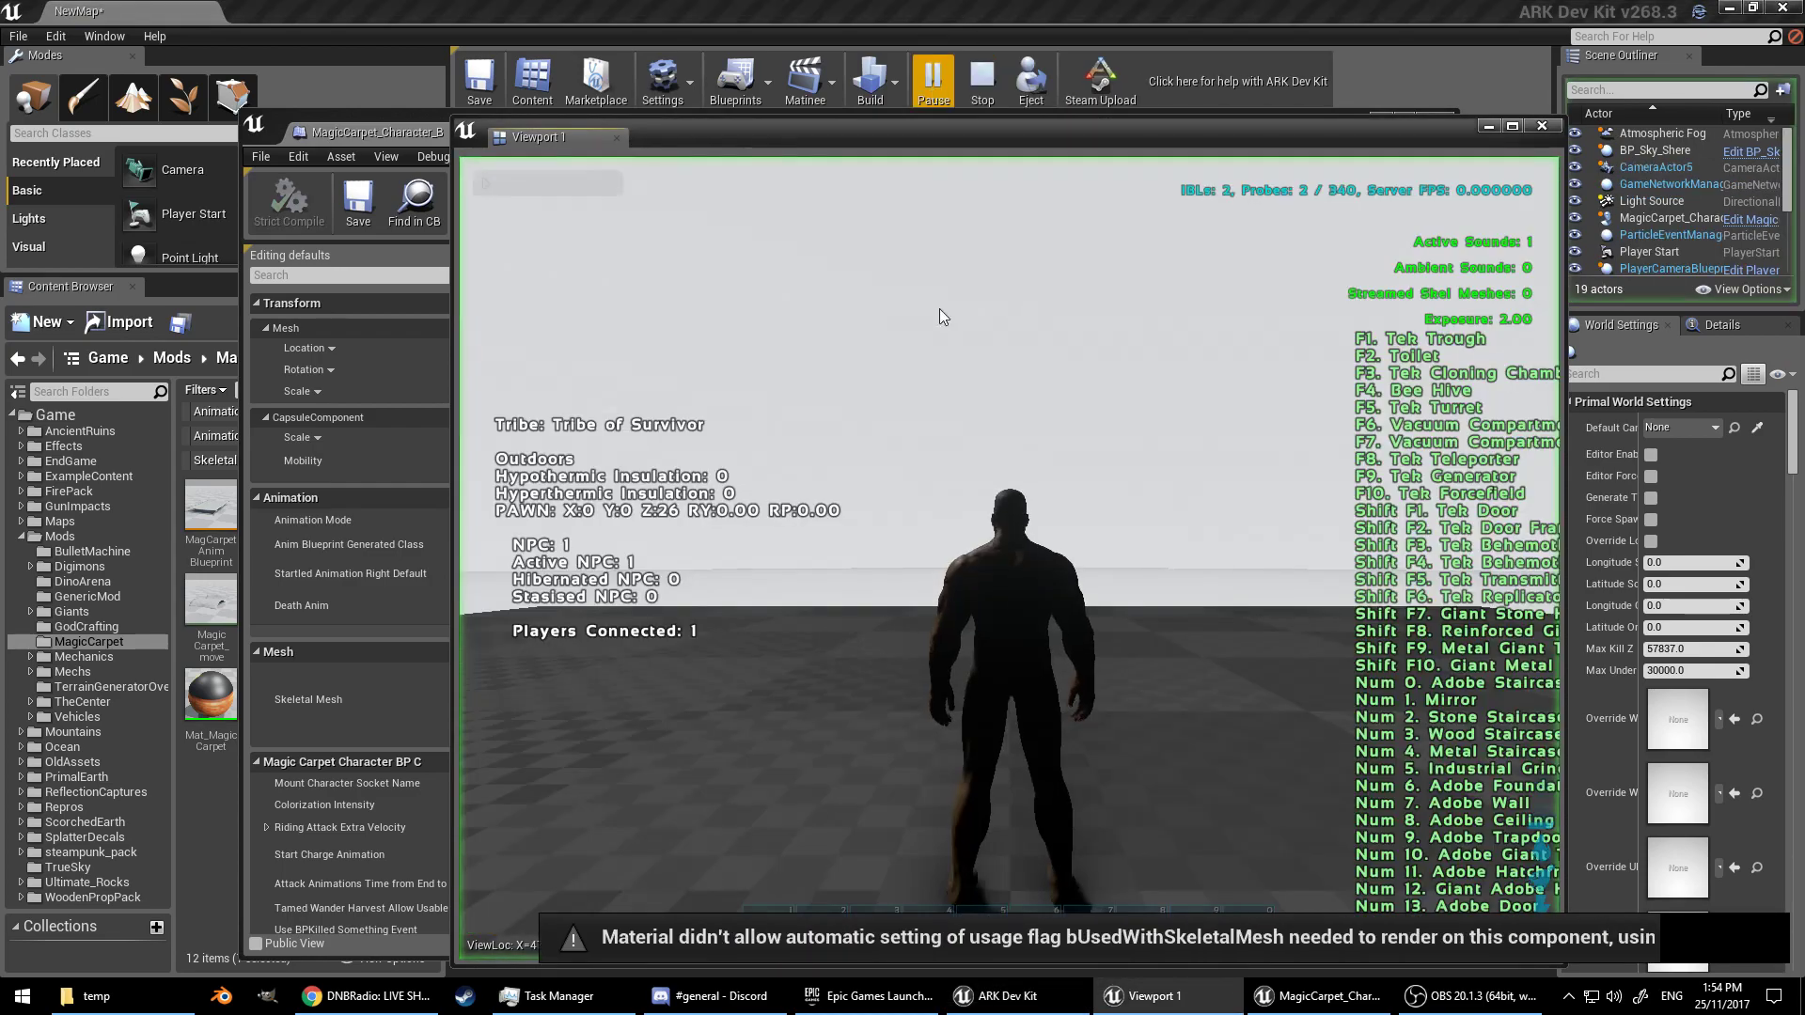
Step: Walk to the carpet in the play session and rerun the previous console command to tame it
key(w)
key(Tab)
key(Up)
key(Return)
key(e)
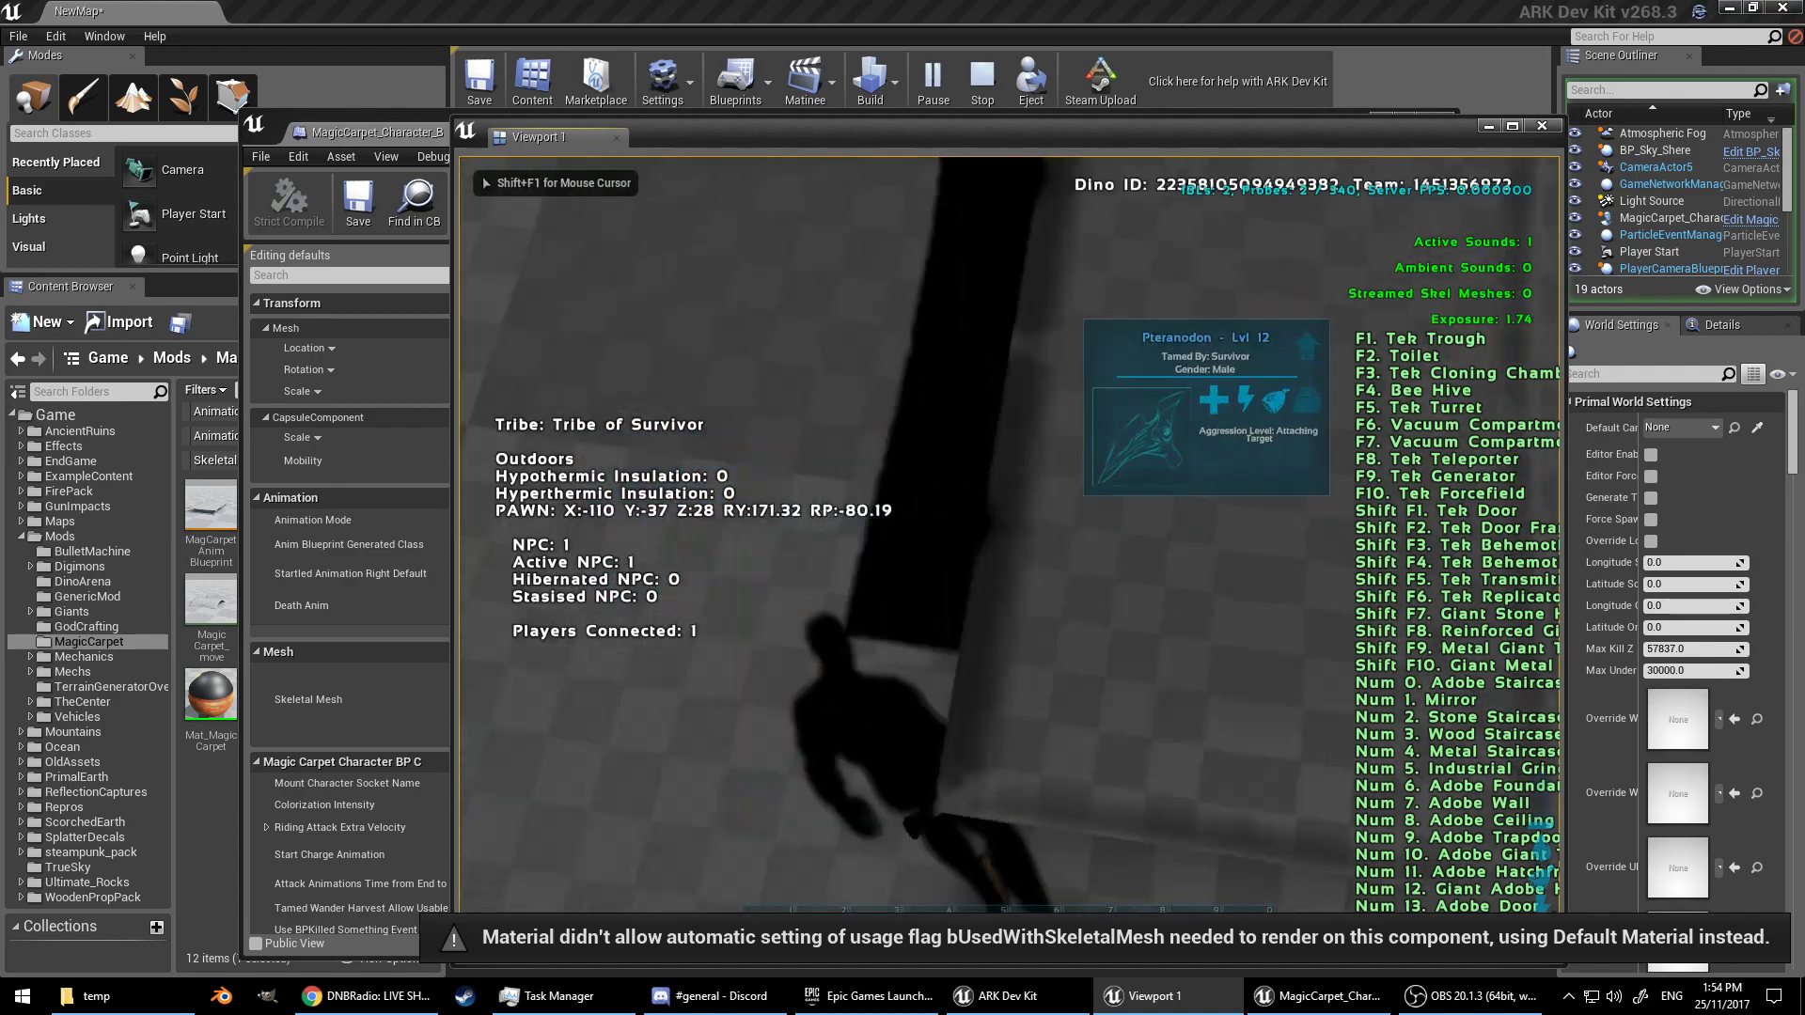
Step: Walk around the tamed carpet and mount it with the Ride interaction
key(a)
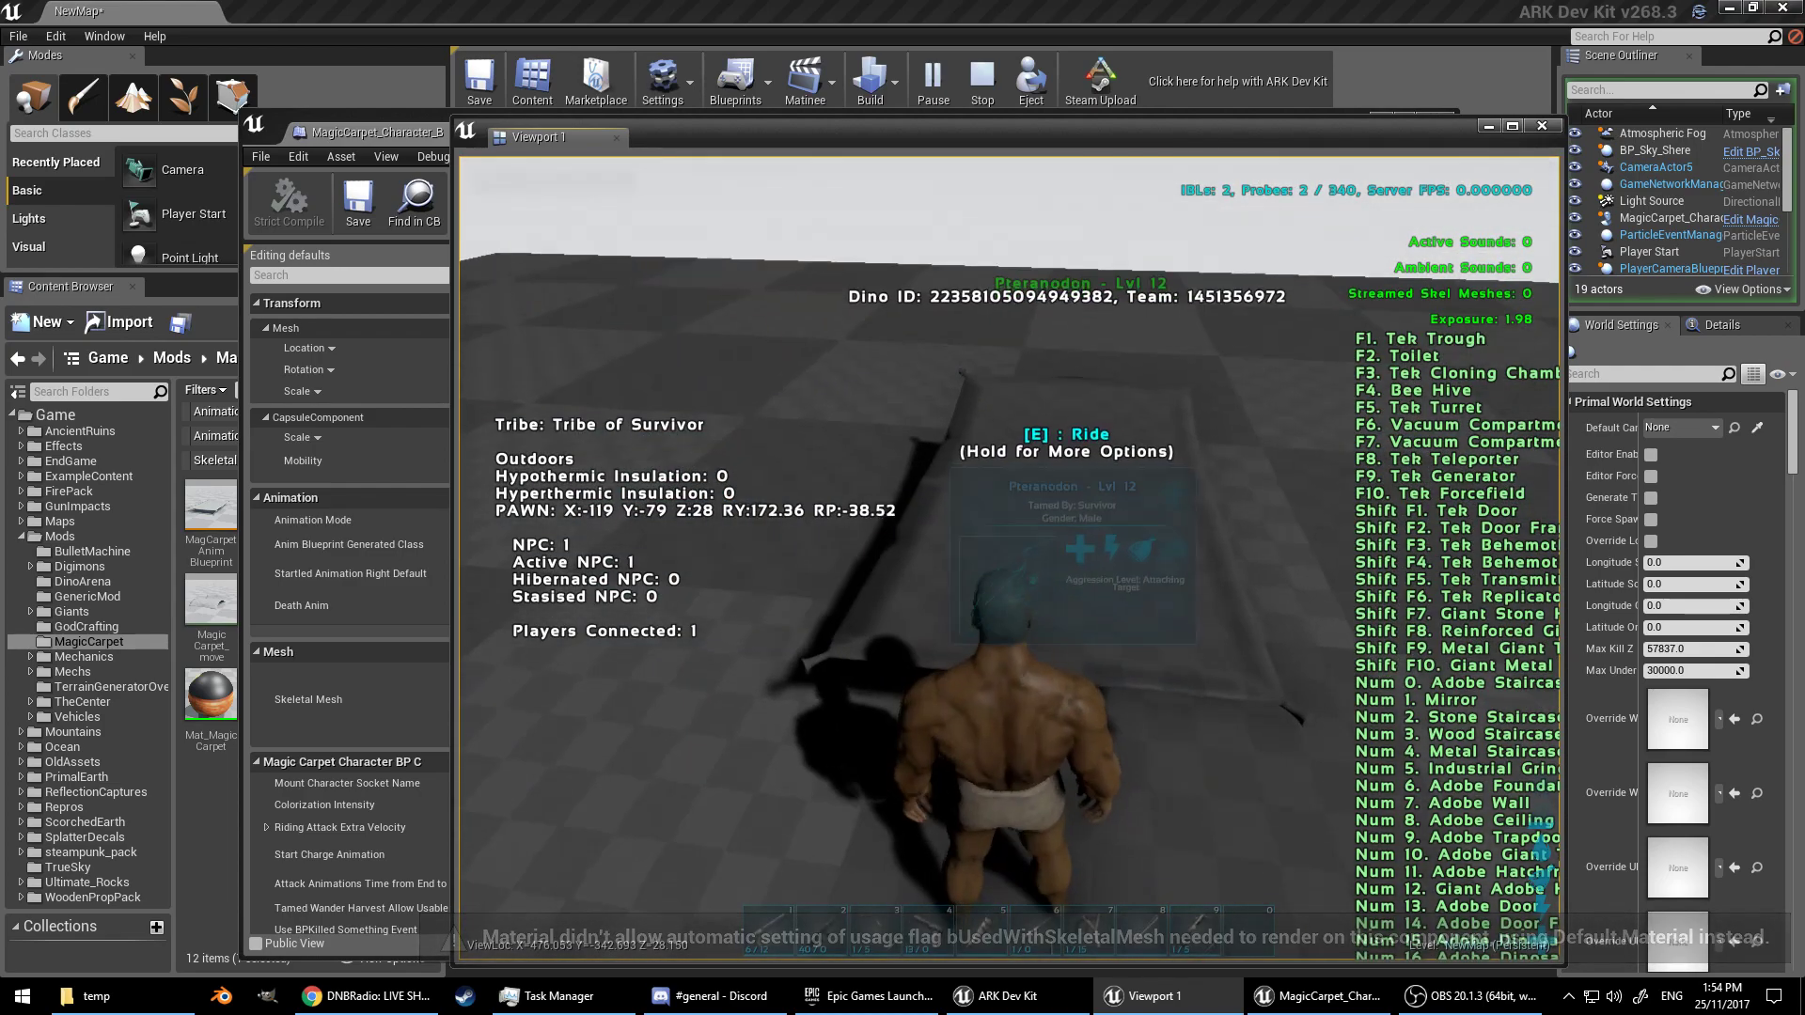
key(w)
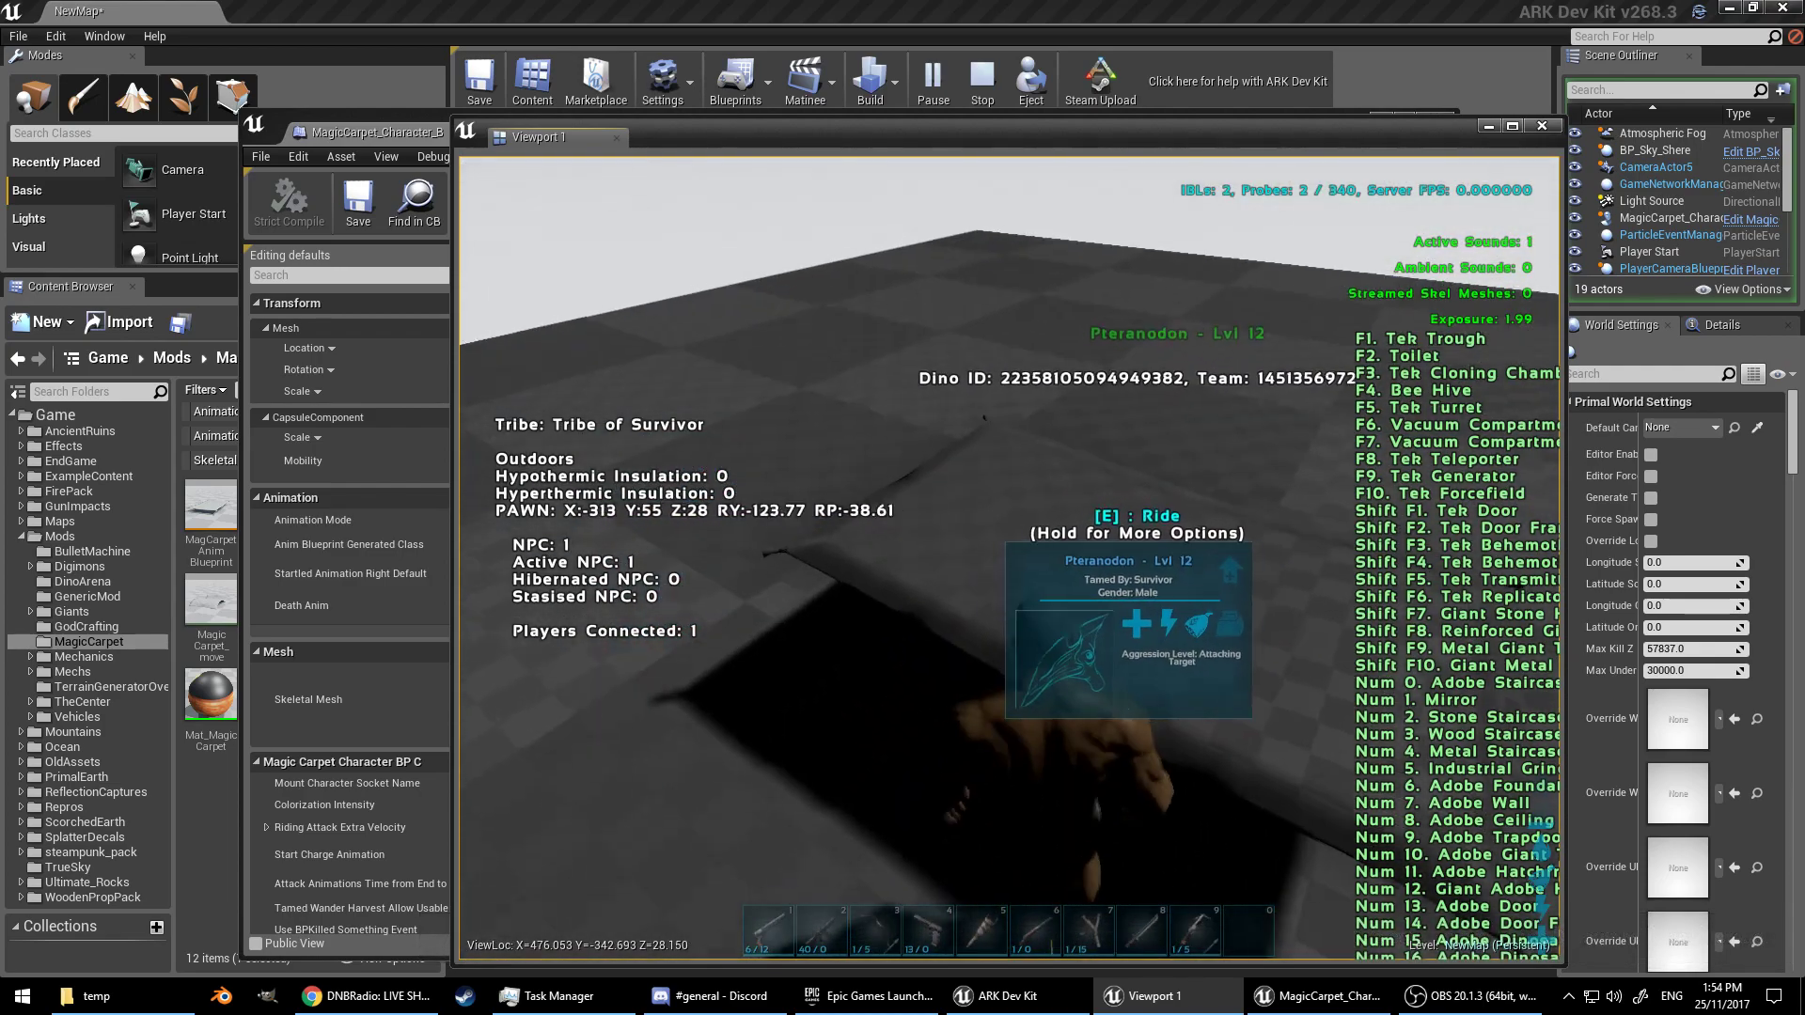
key(e)
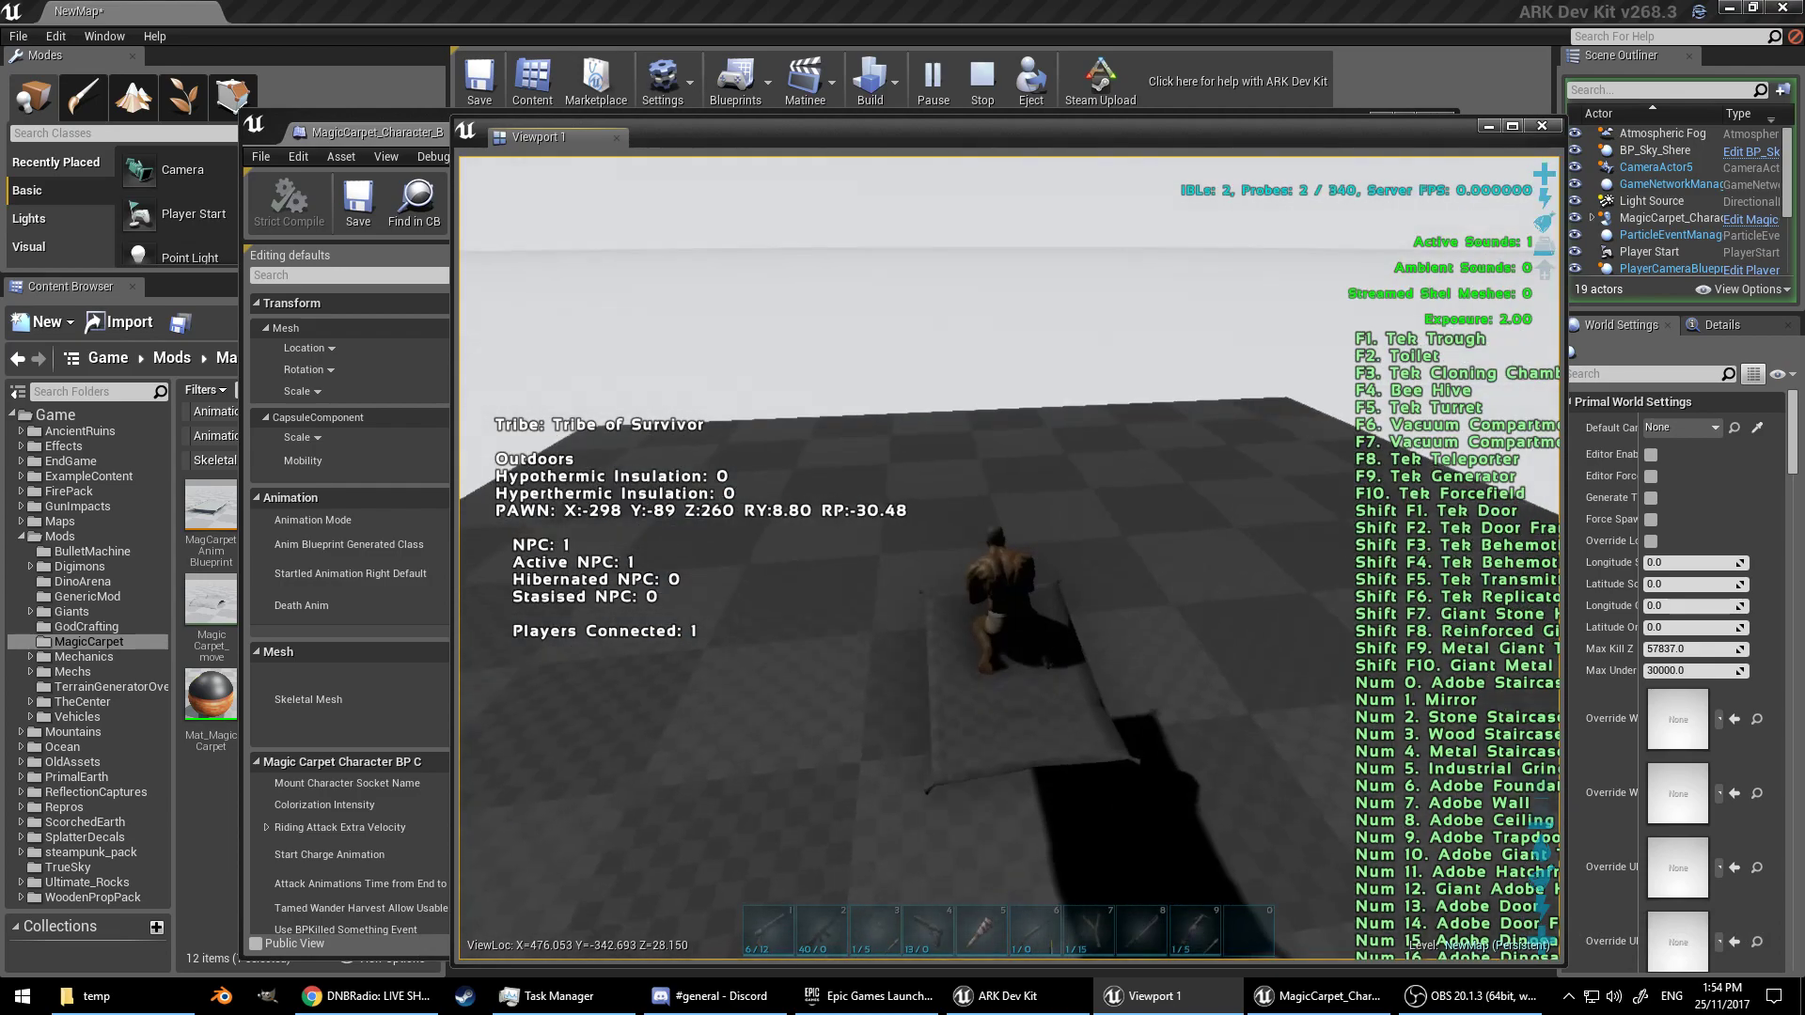
Step: Fly the carpet around and above the test floor to check its movement animation and the rider's pose from several angles
key(w)
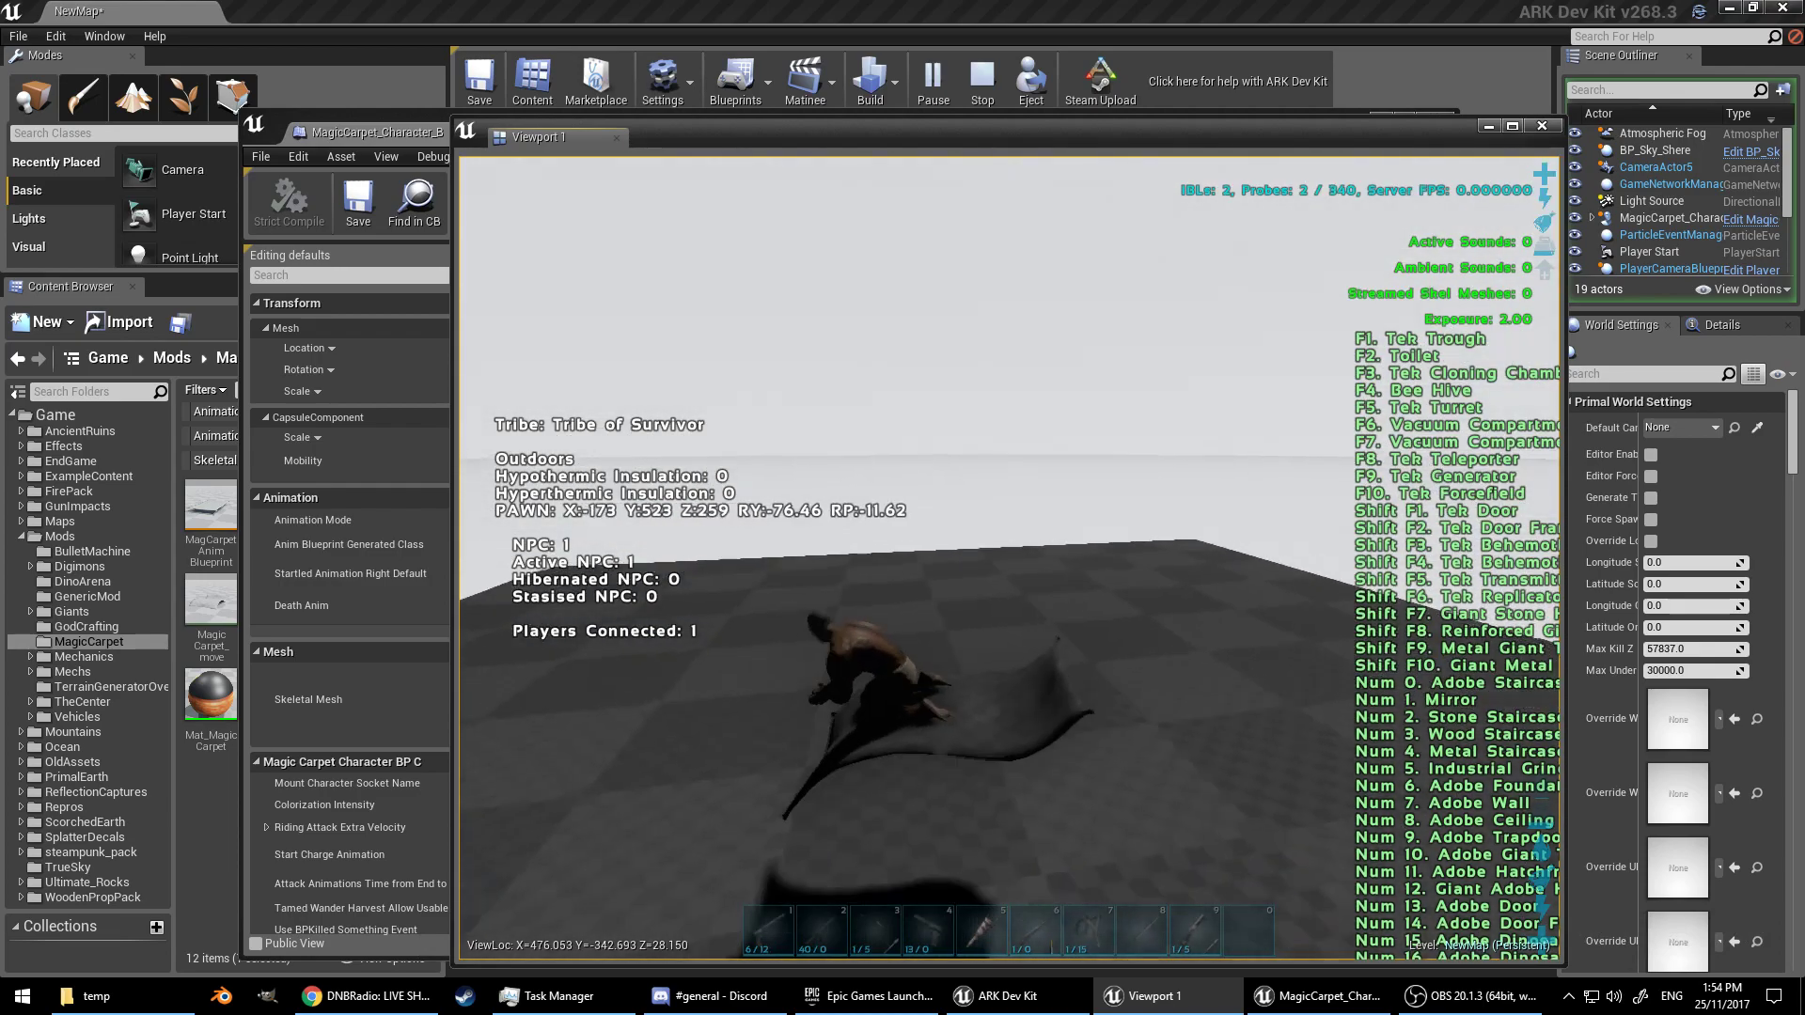
key(w)
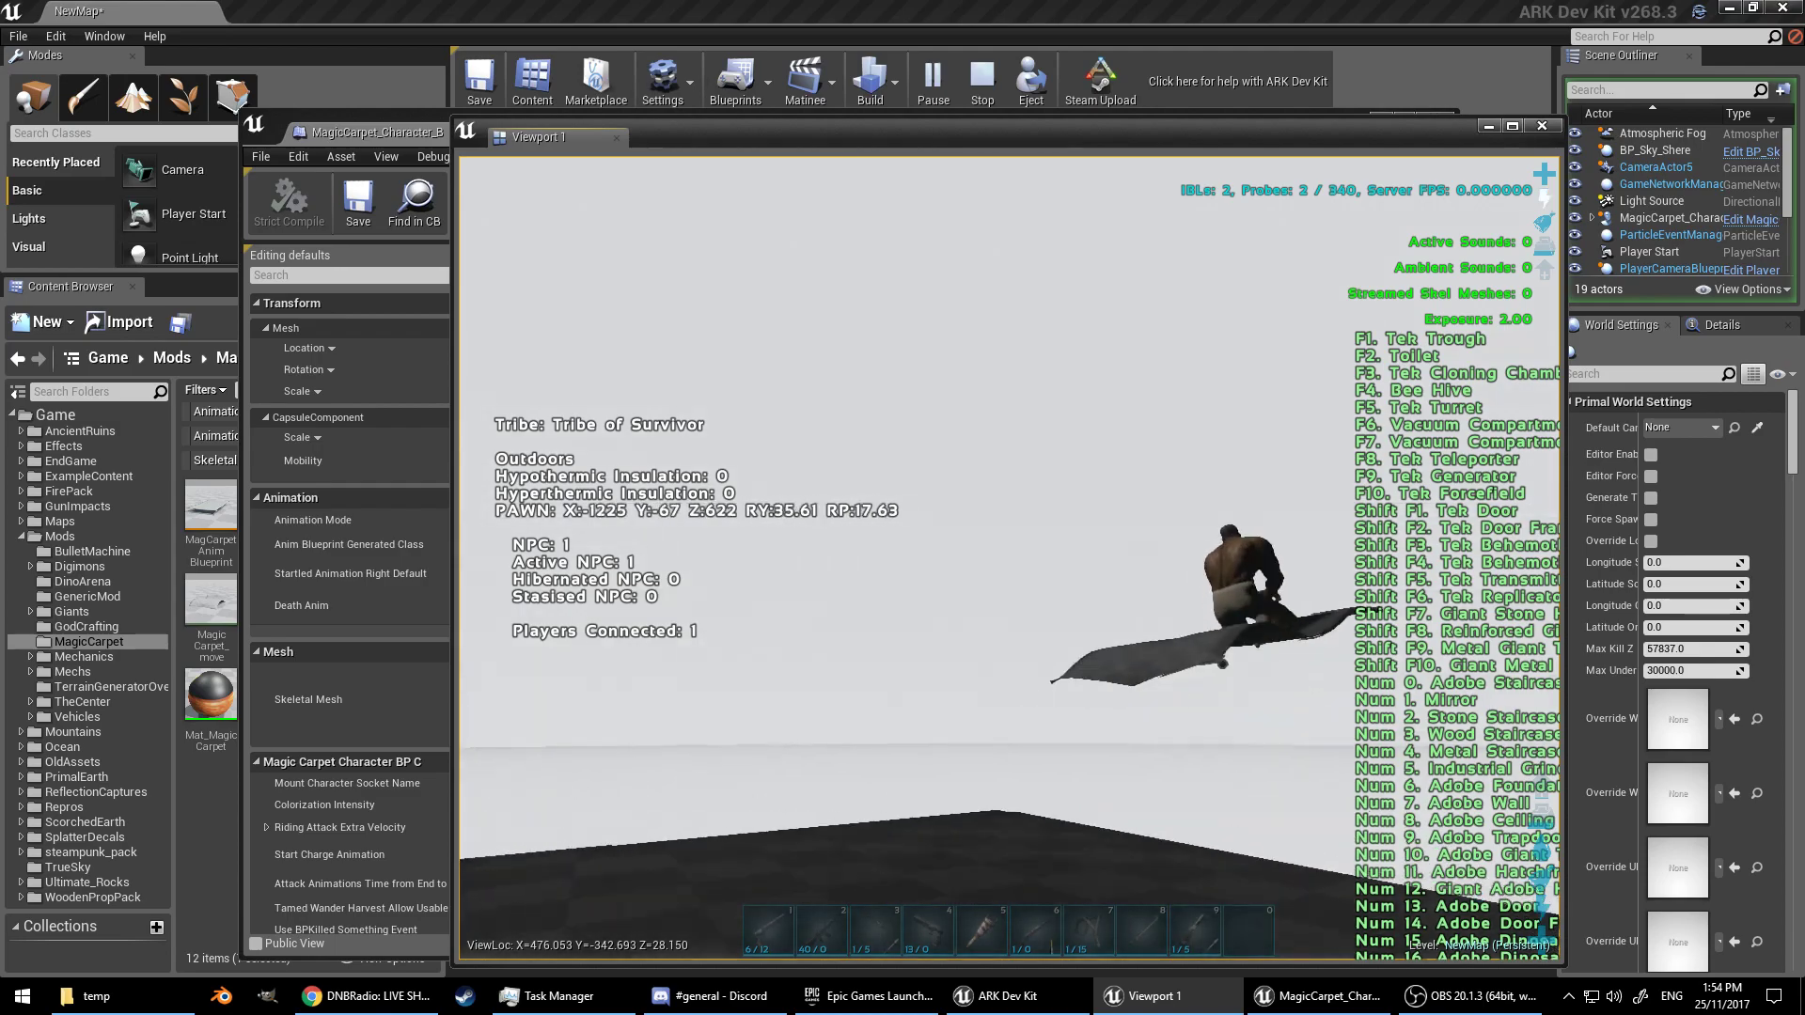
key(w)
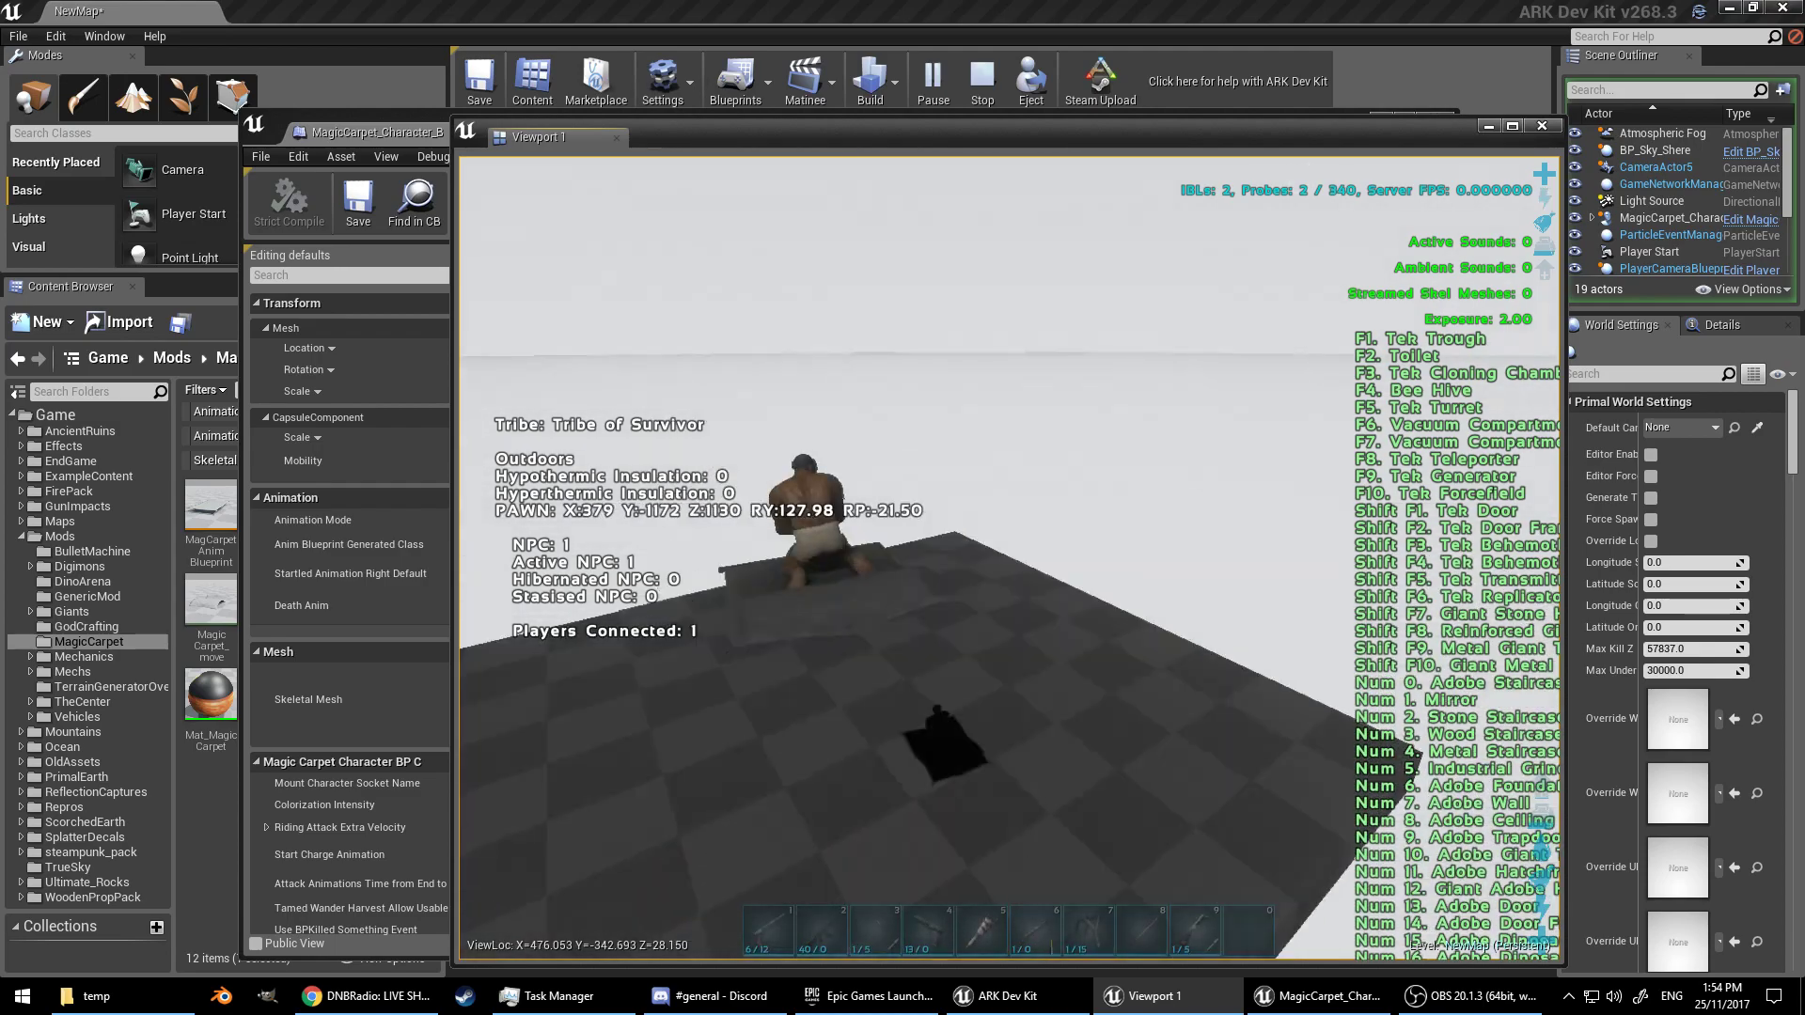
key(w)
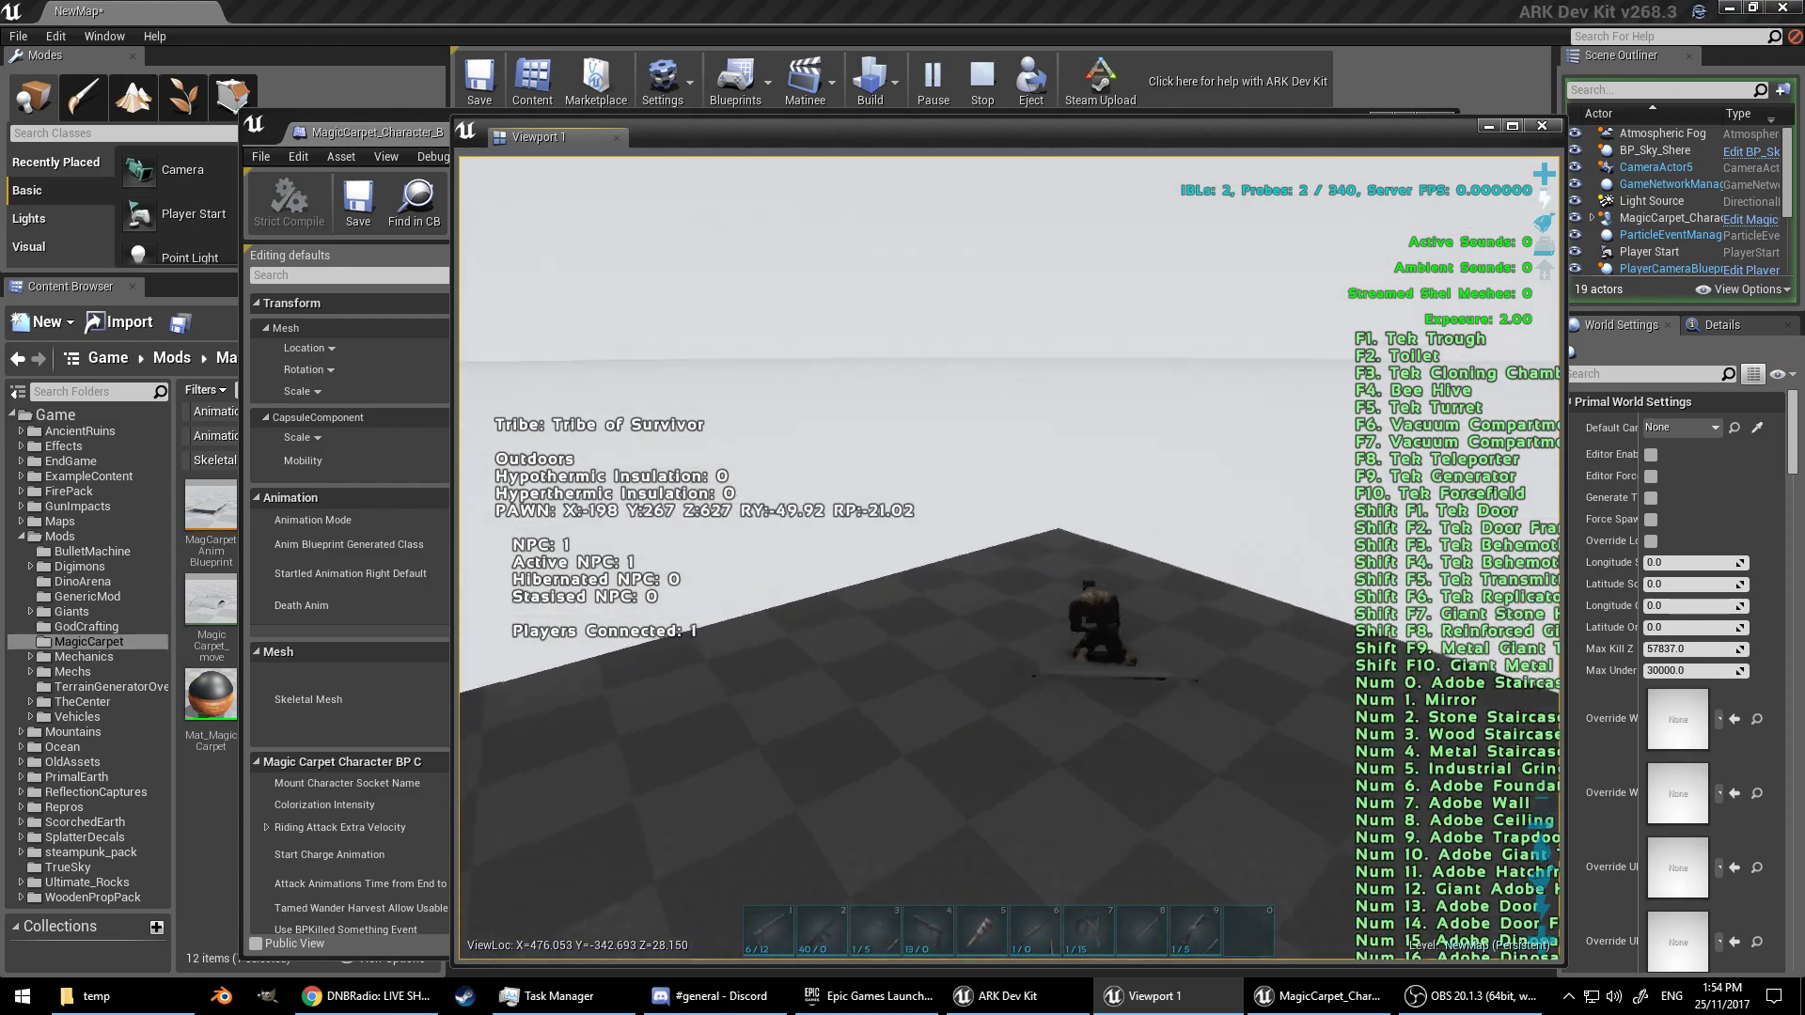
key(w)
key(w)
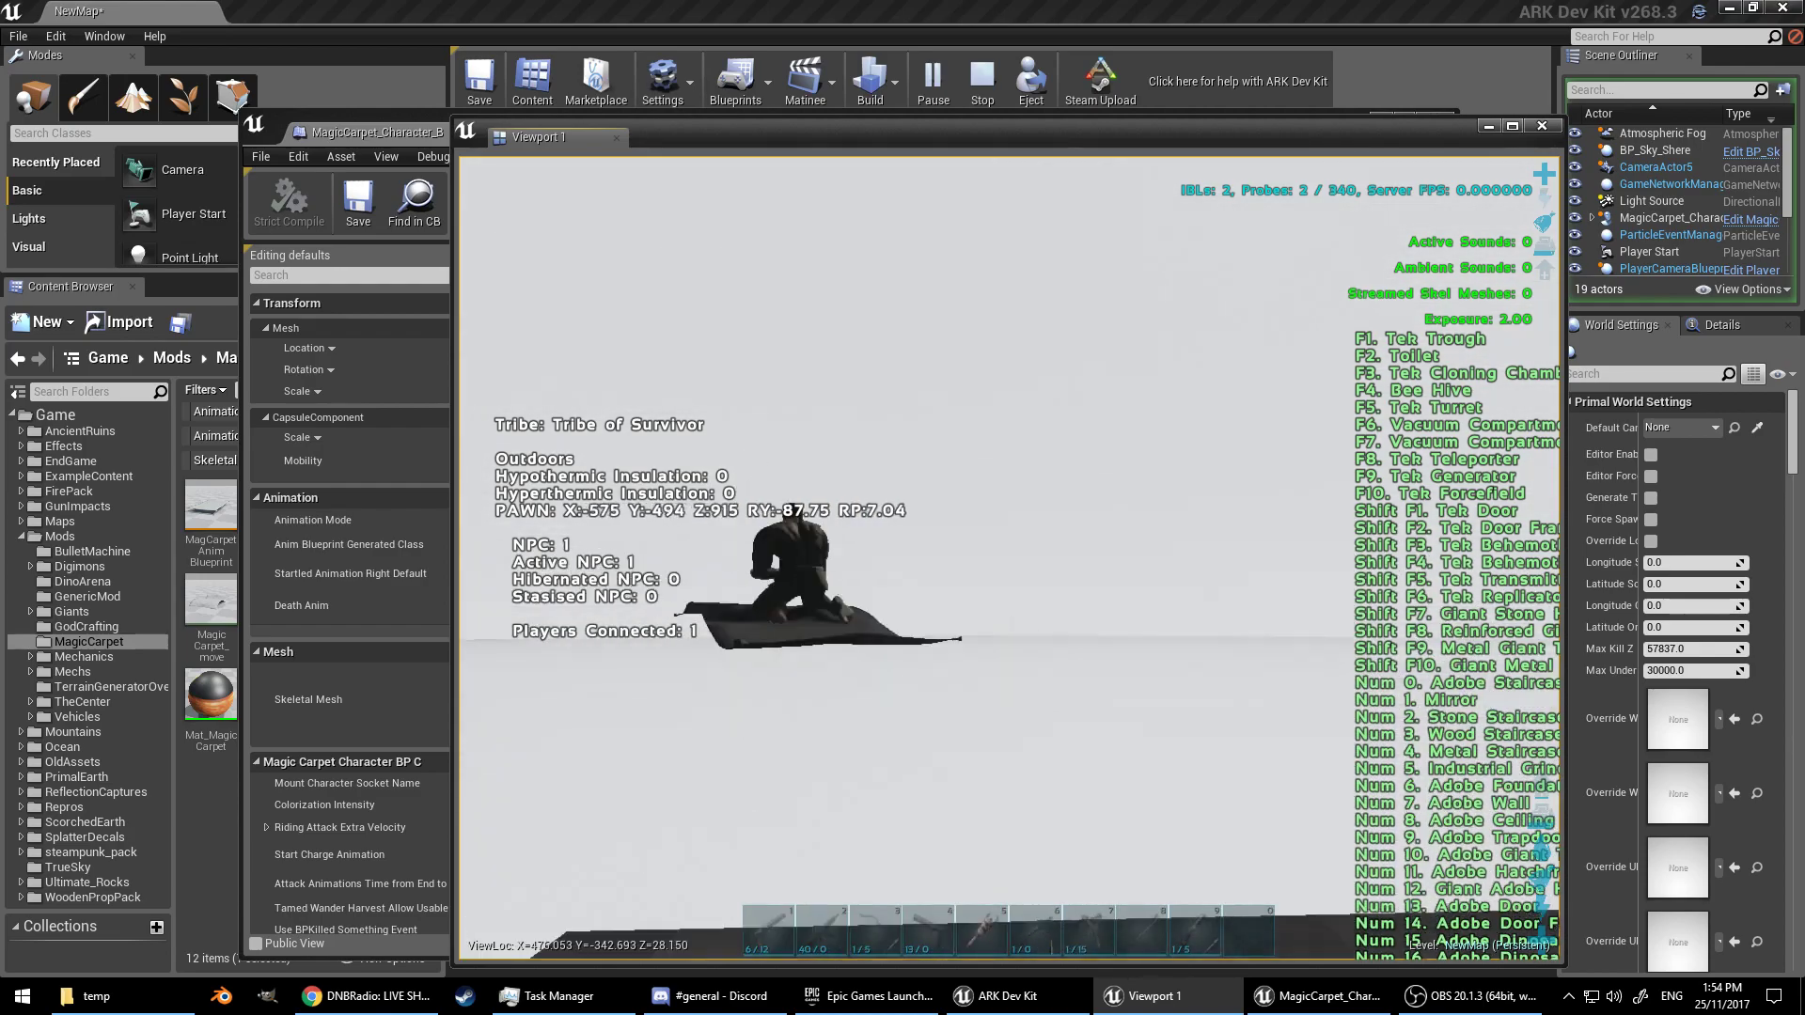
key(w)
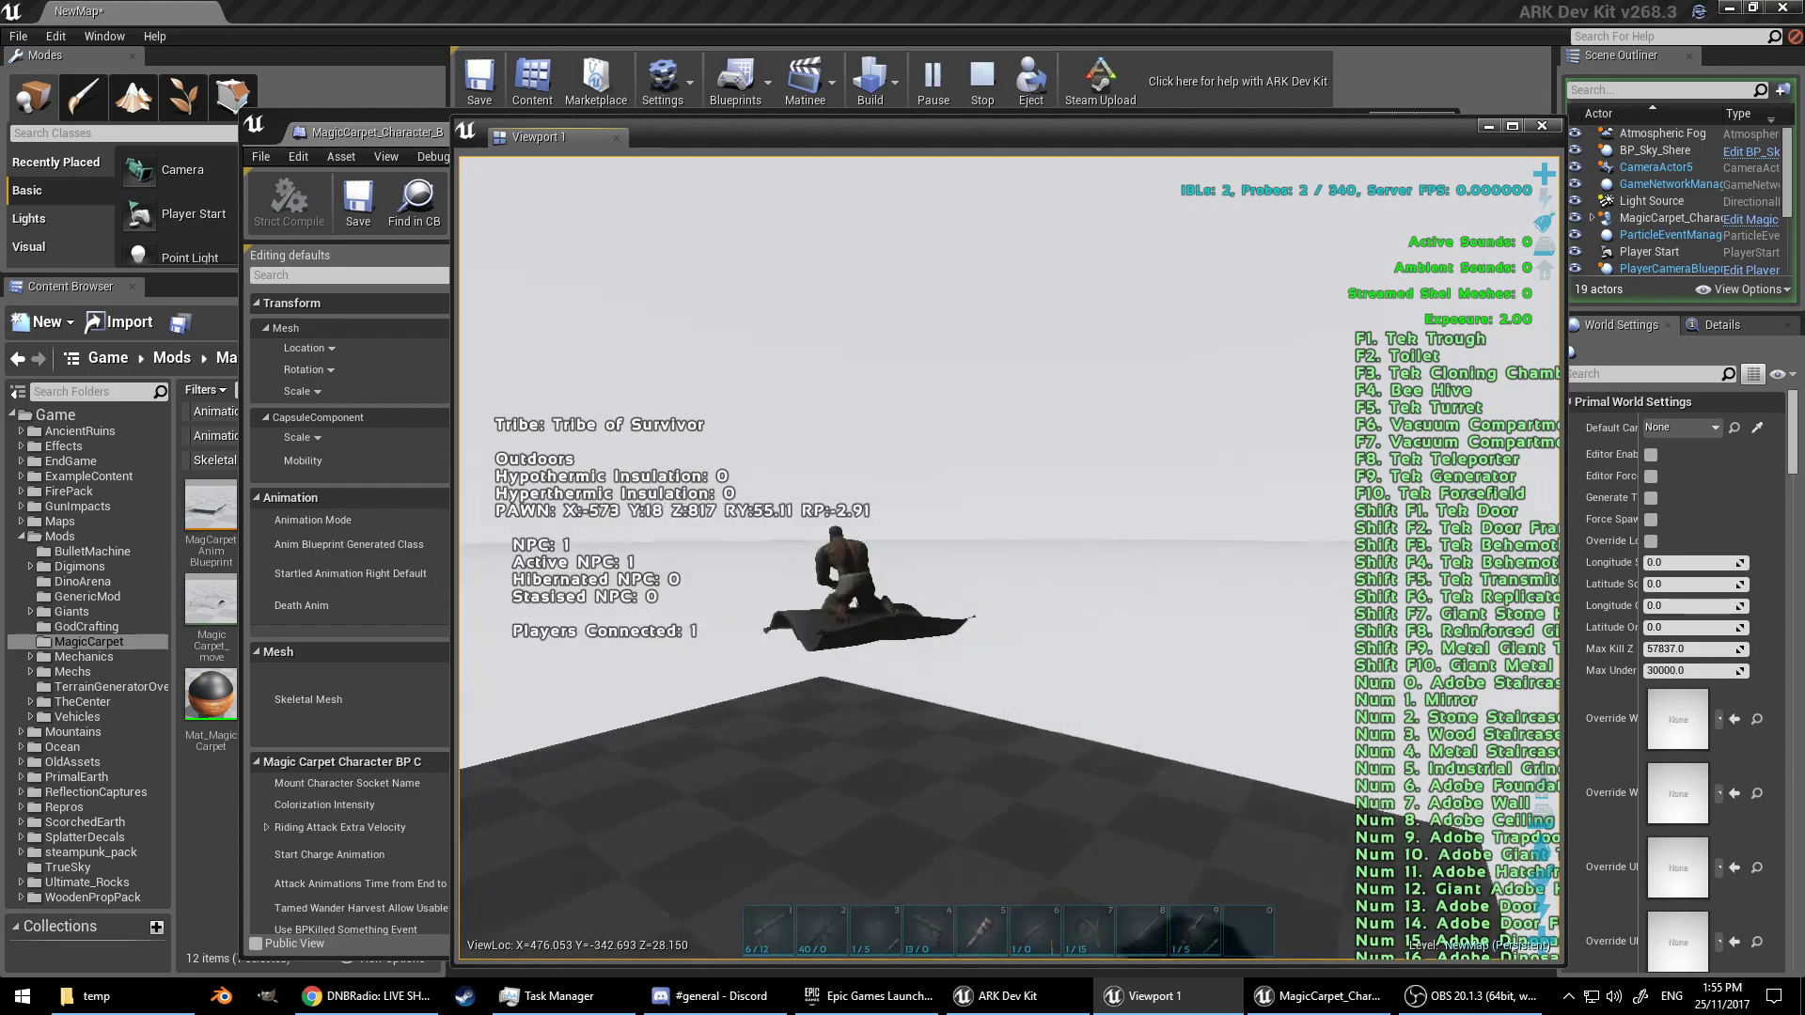
key(w)
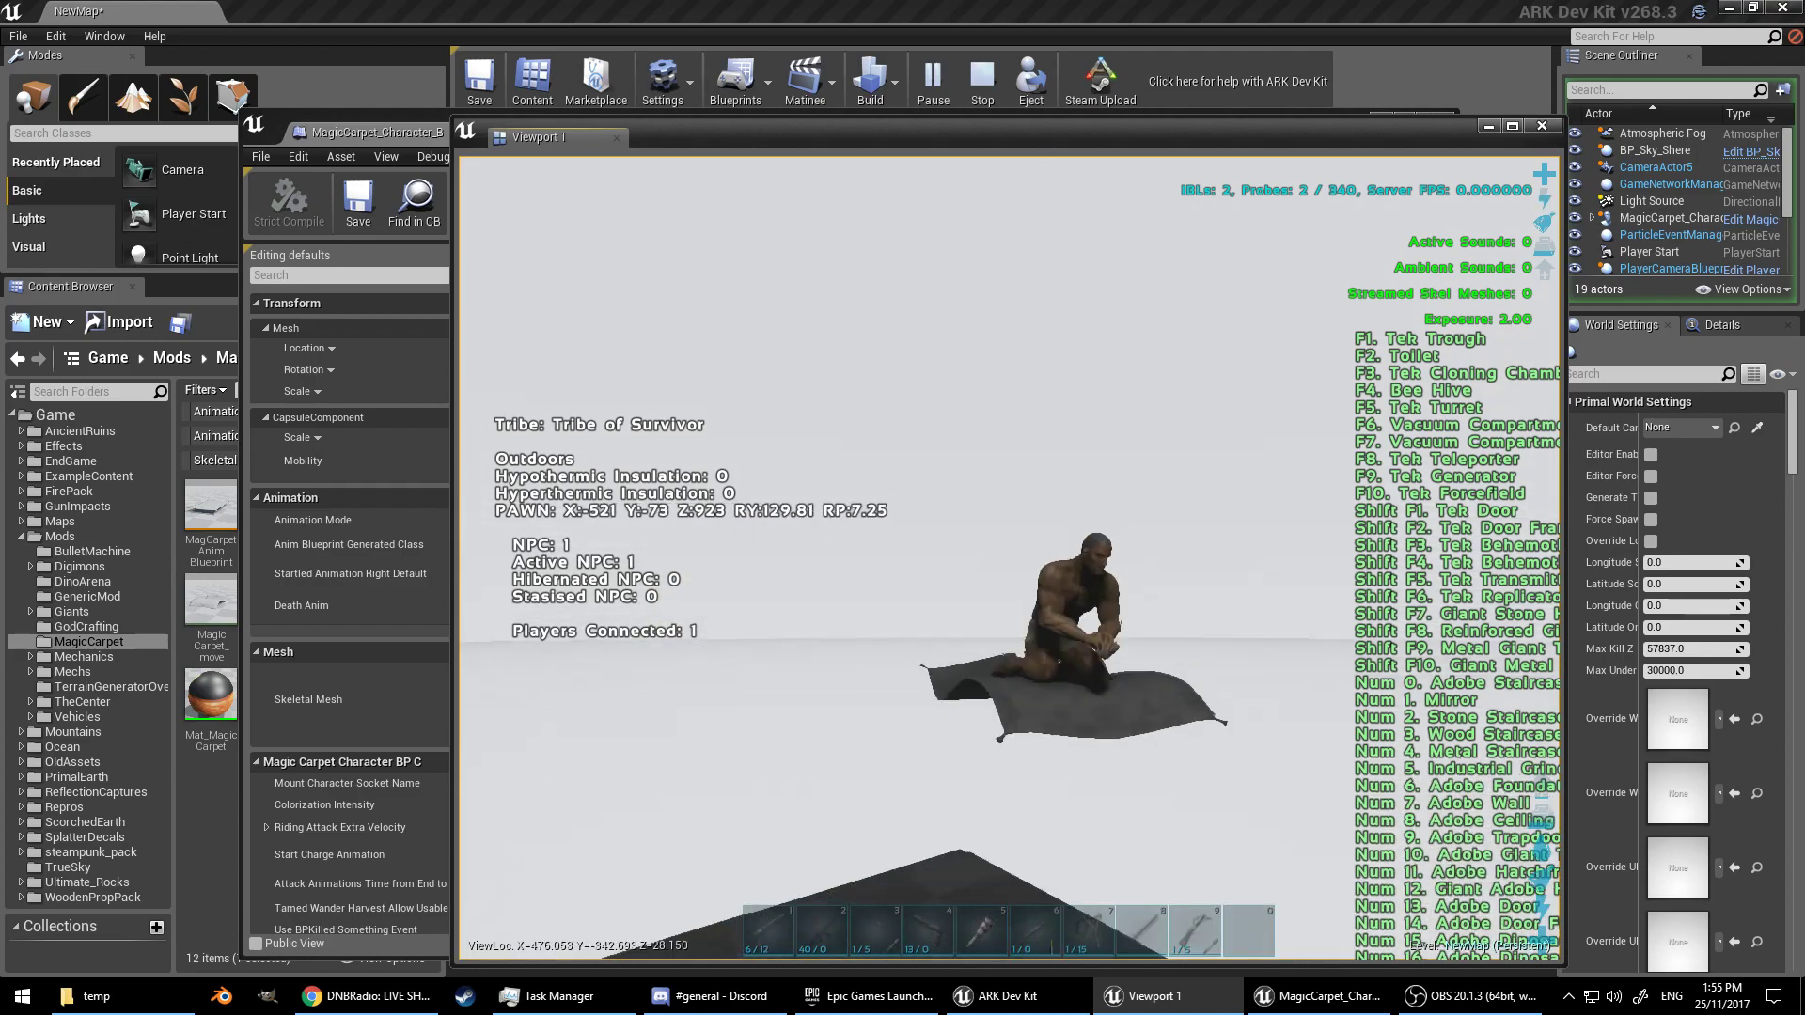
key(w)
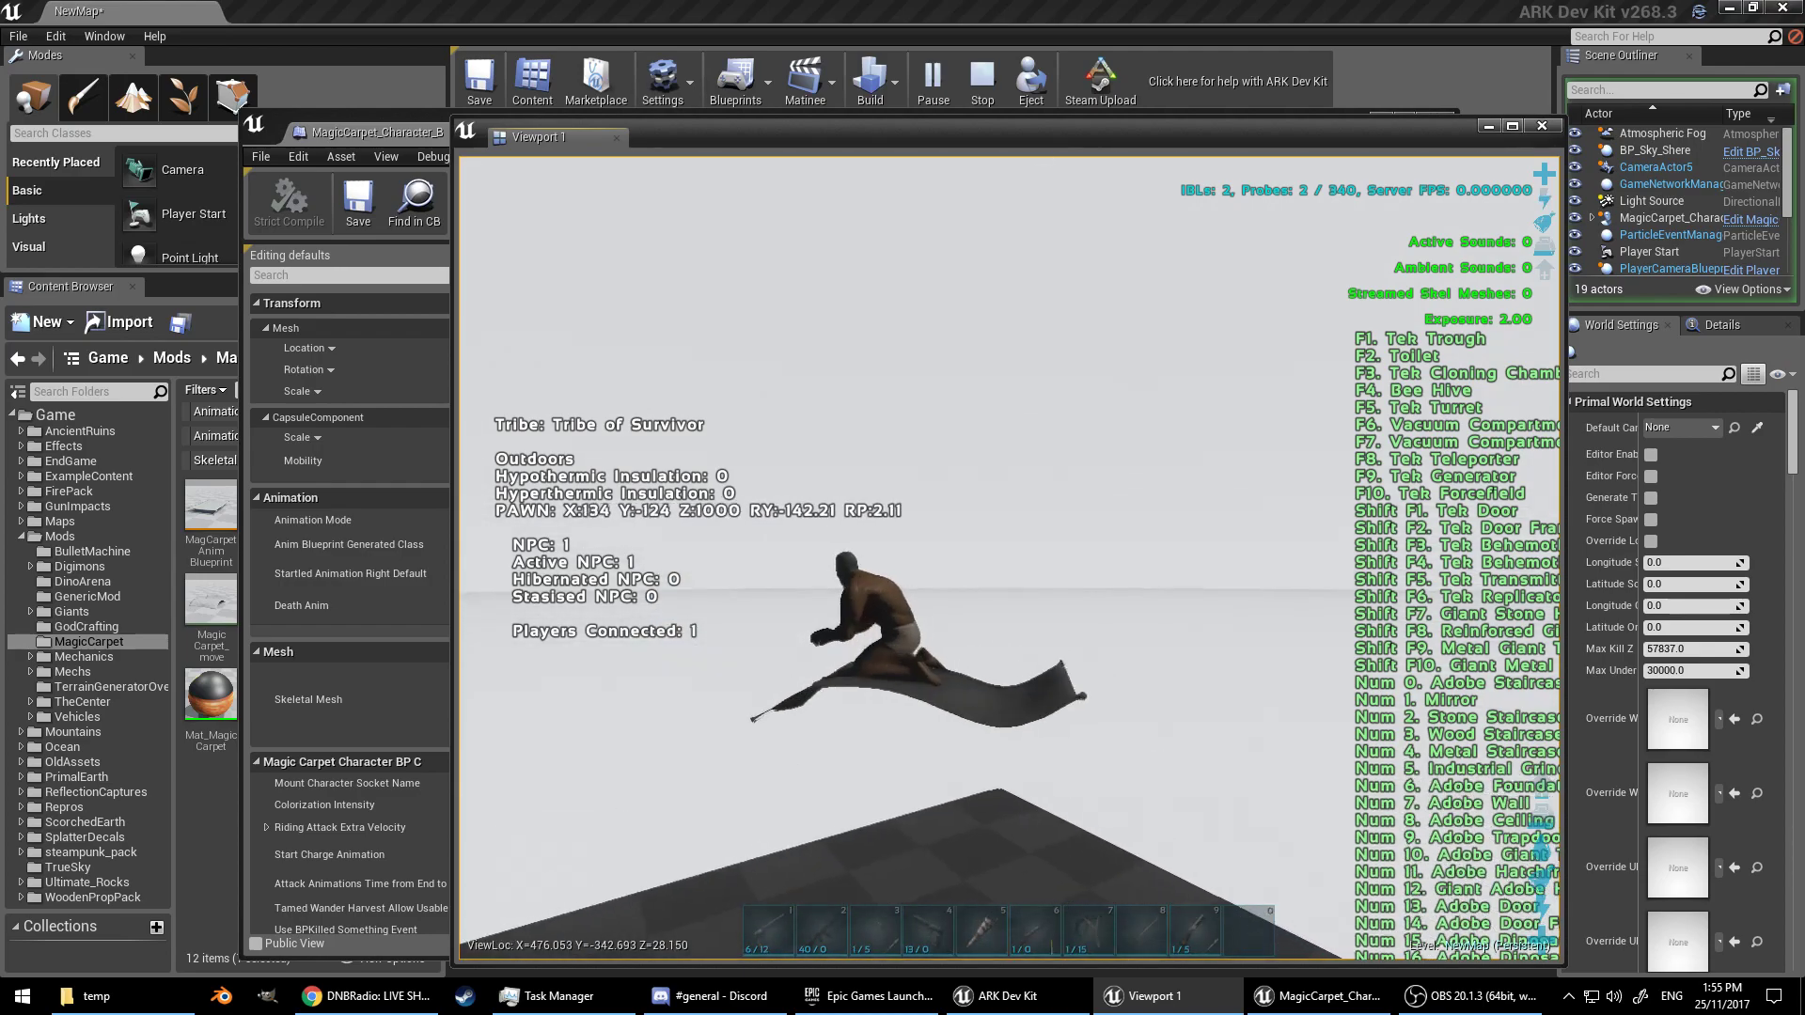
key(w)
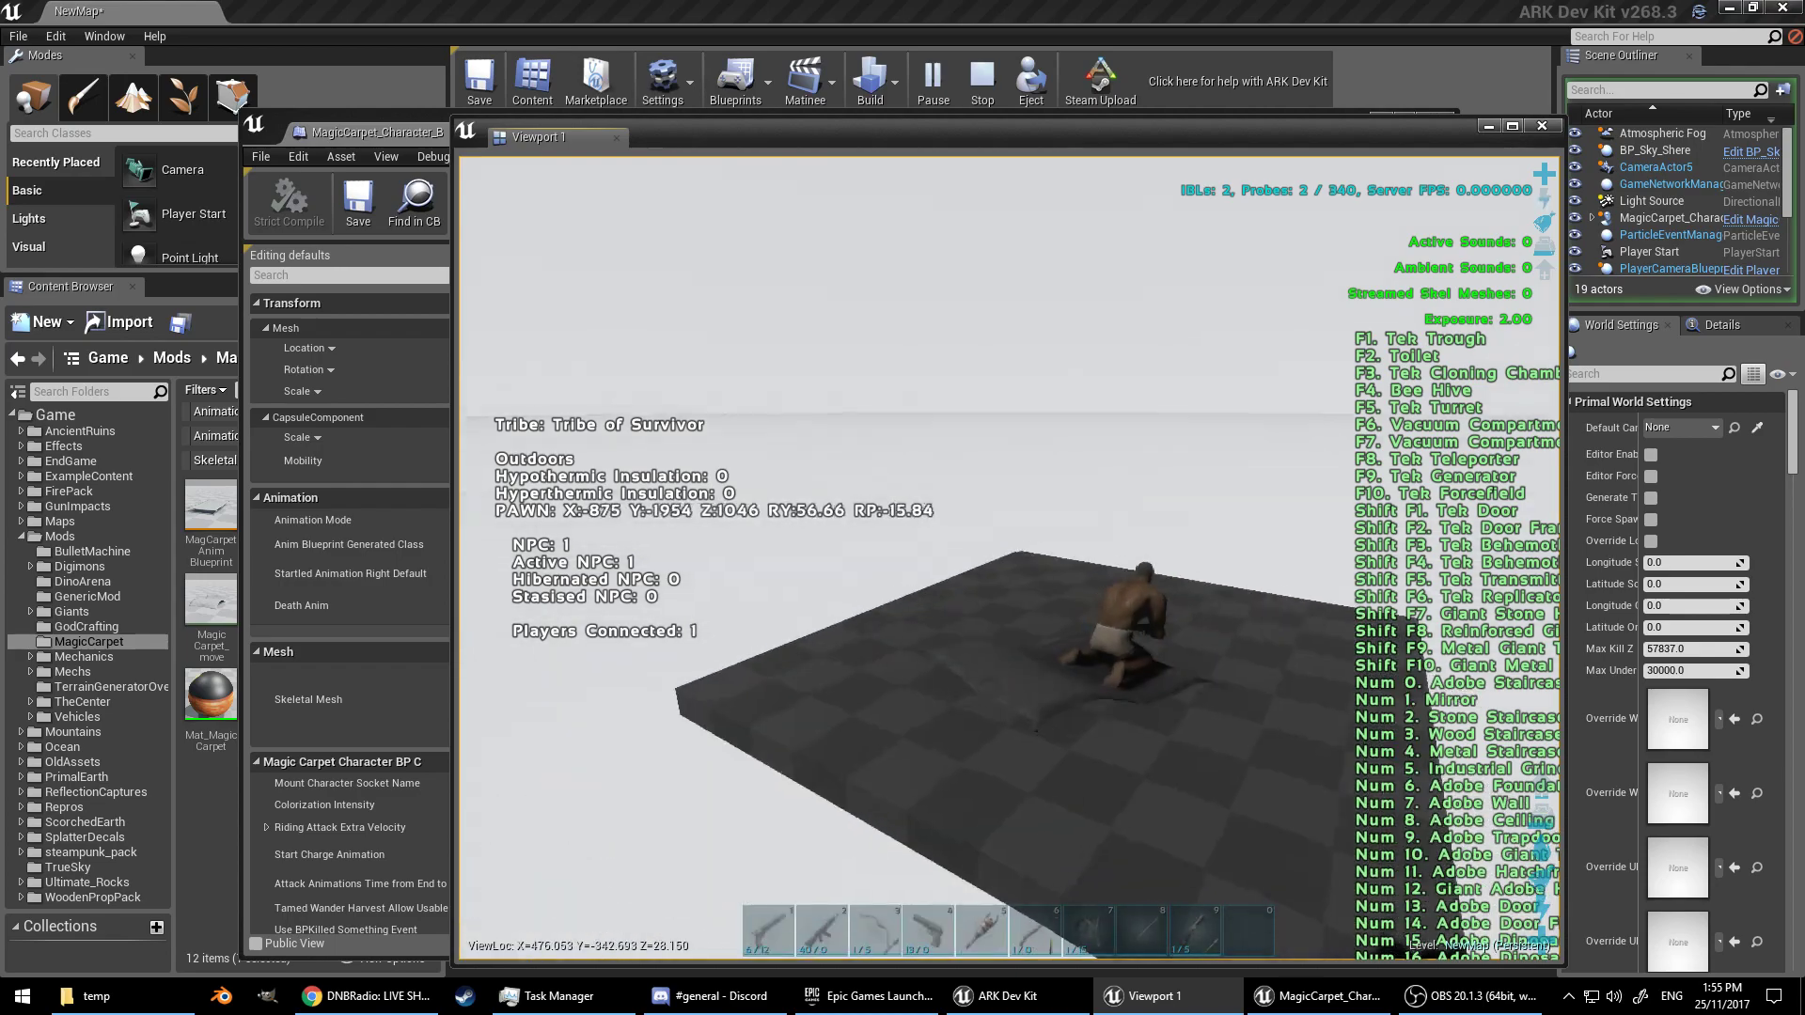
key(w)
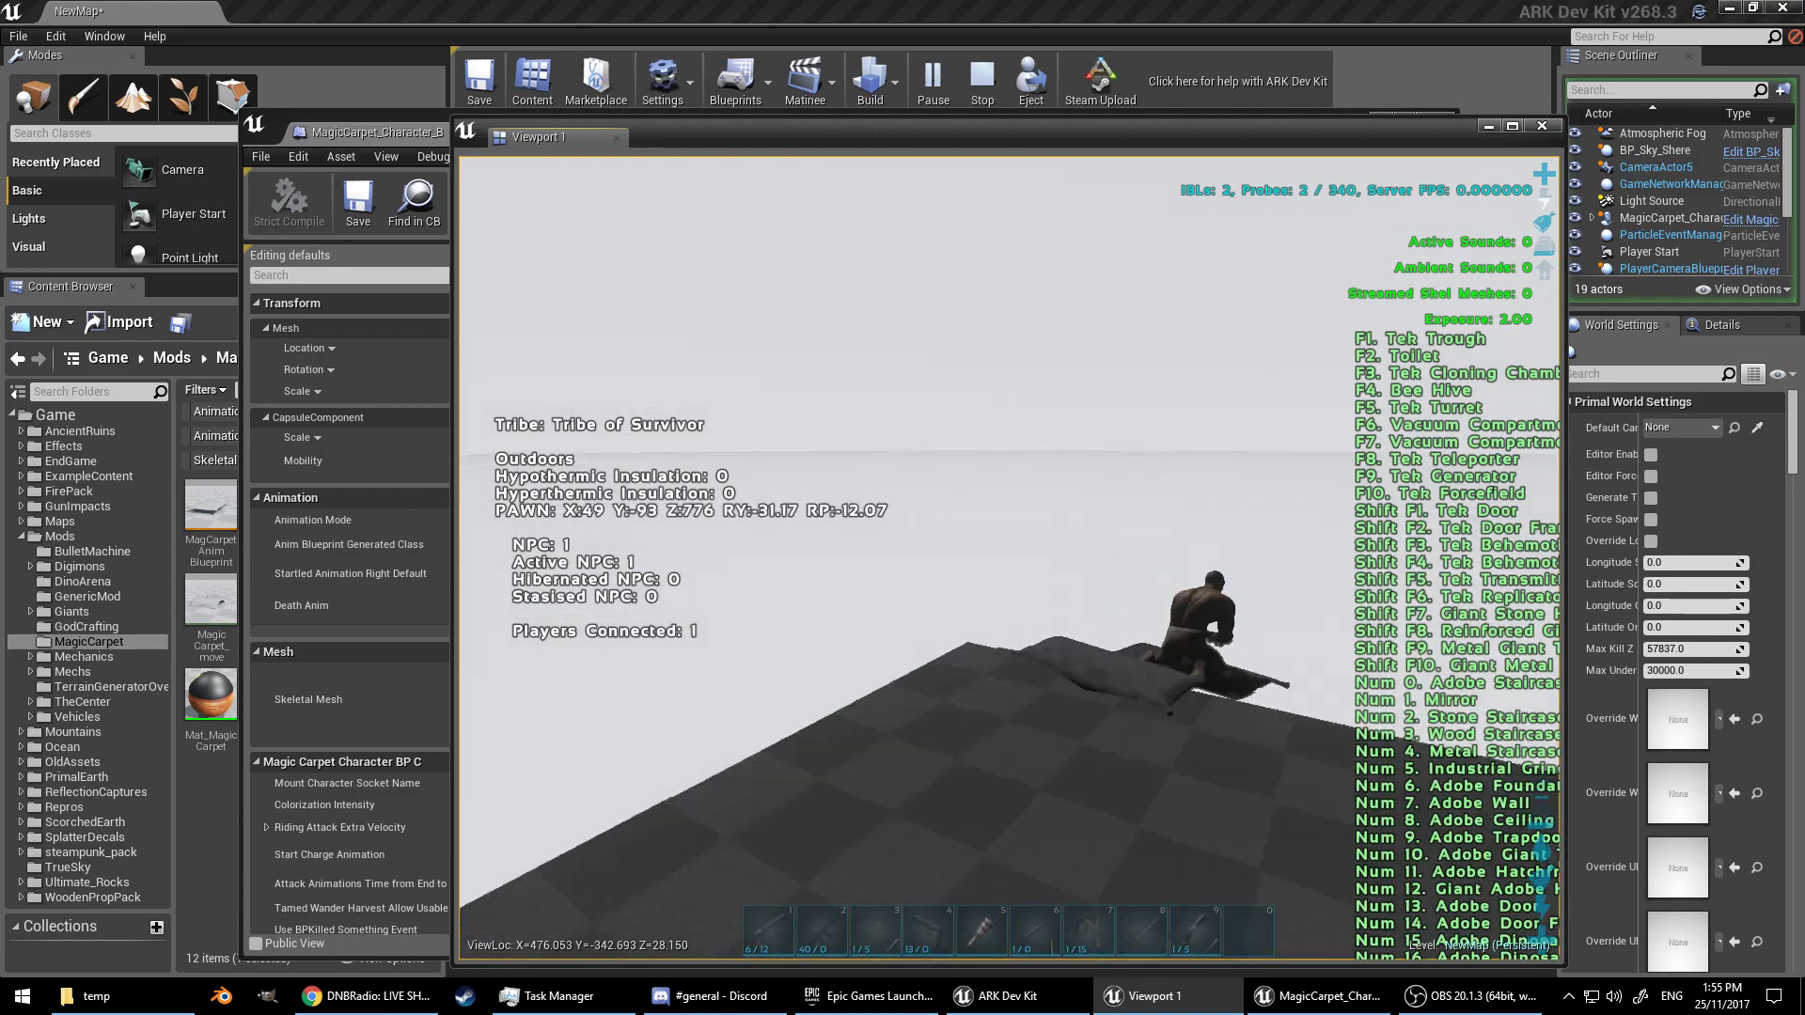
key(w)
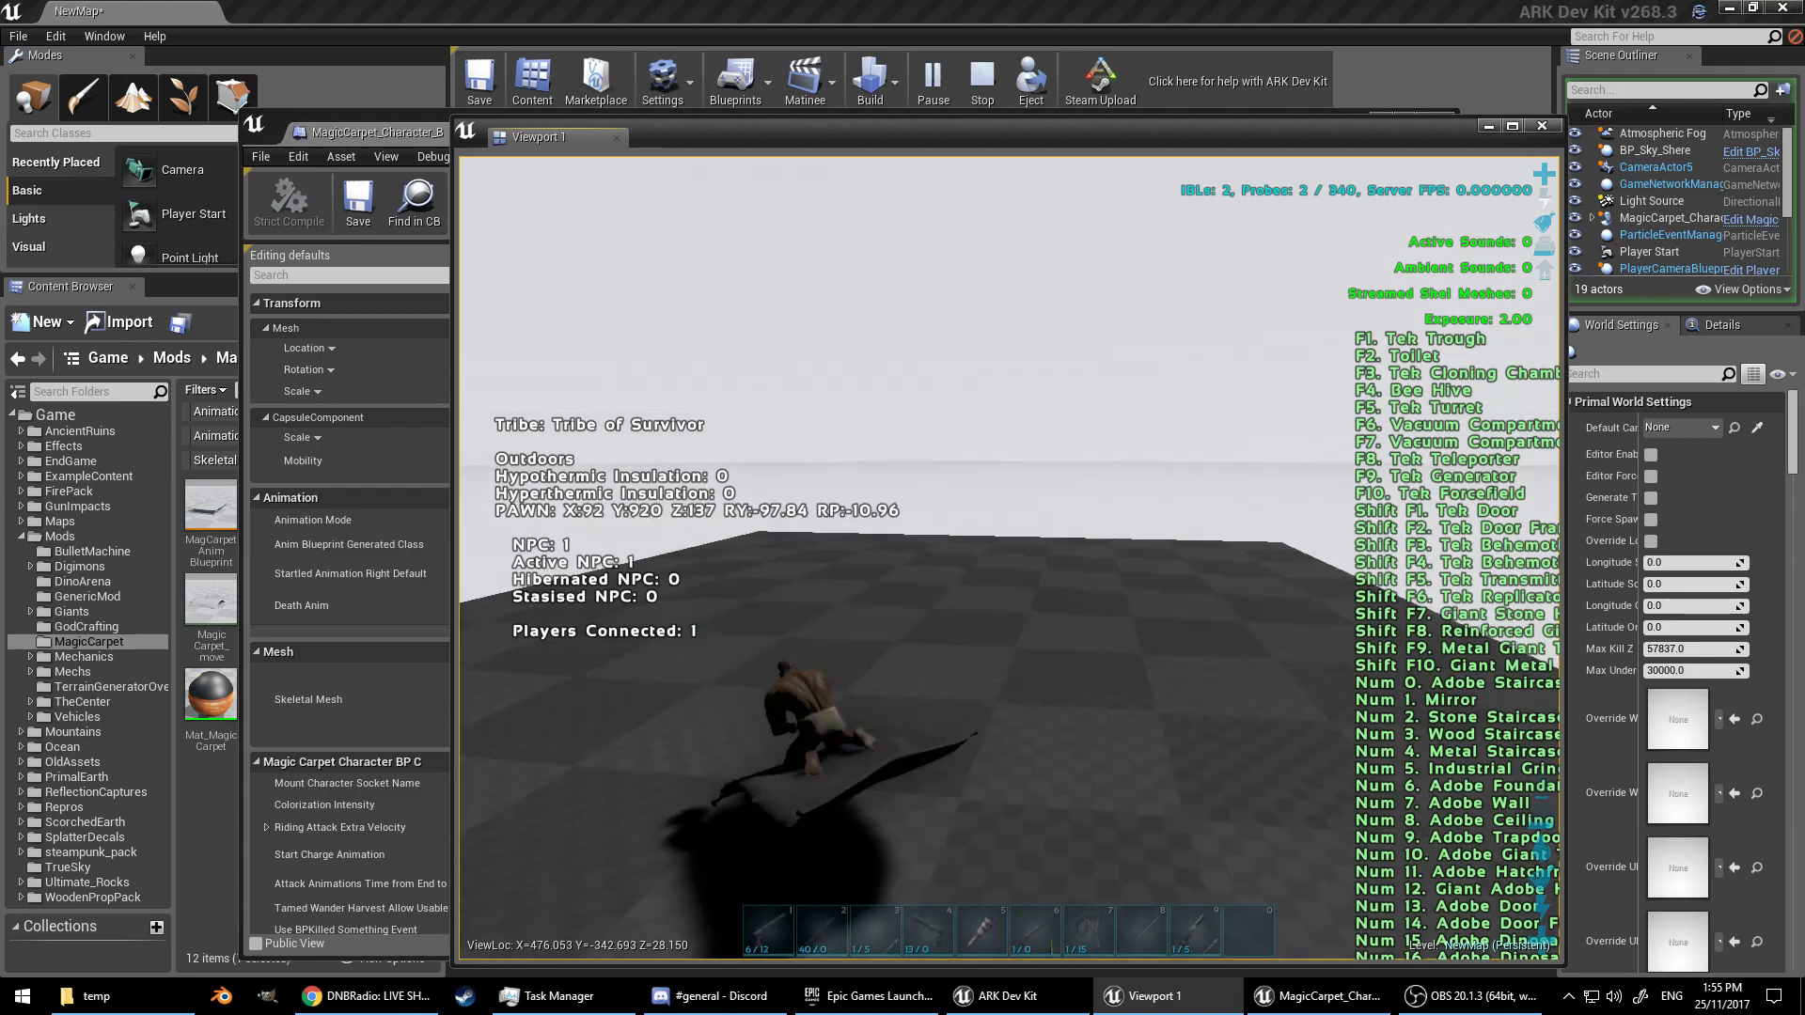
key(w)
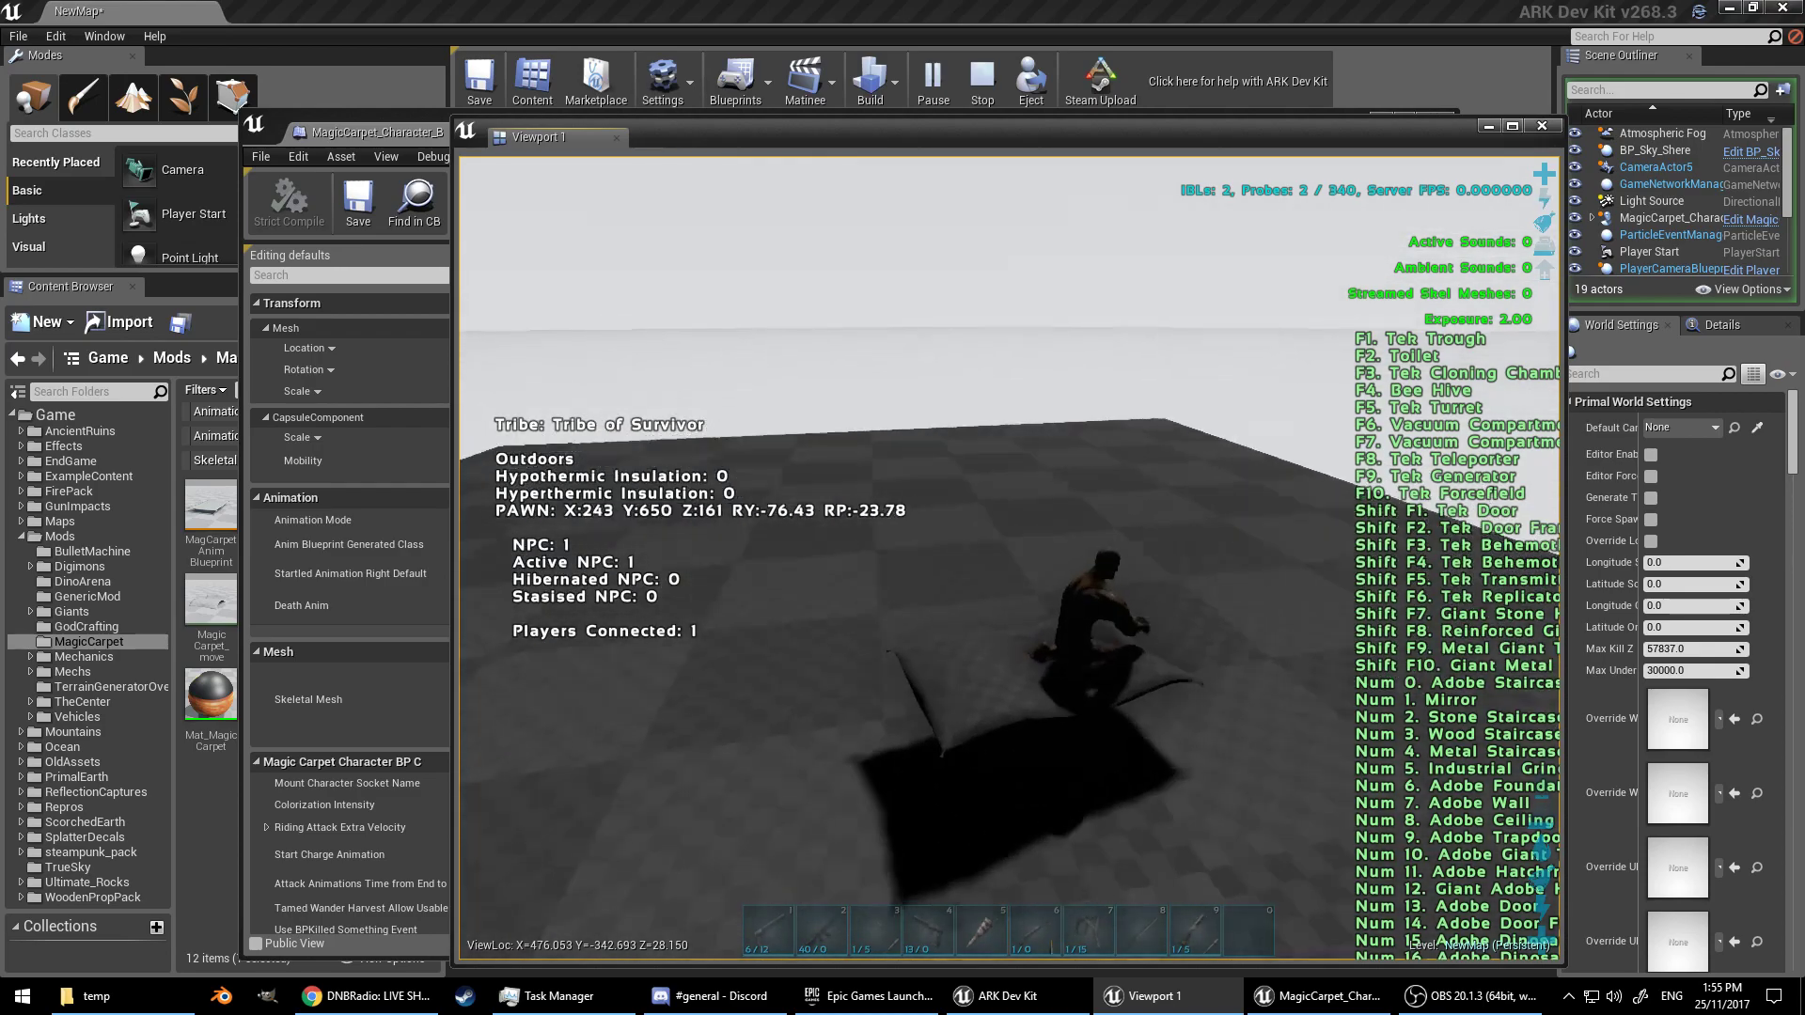
key(w)
Step: Dismount from the carpet, mount it again and fly forward to test getting on and off
key(e)
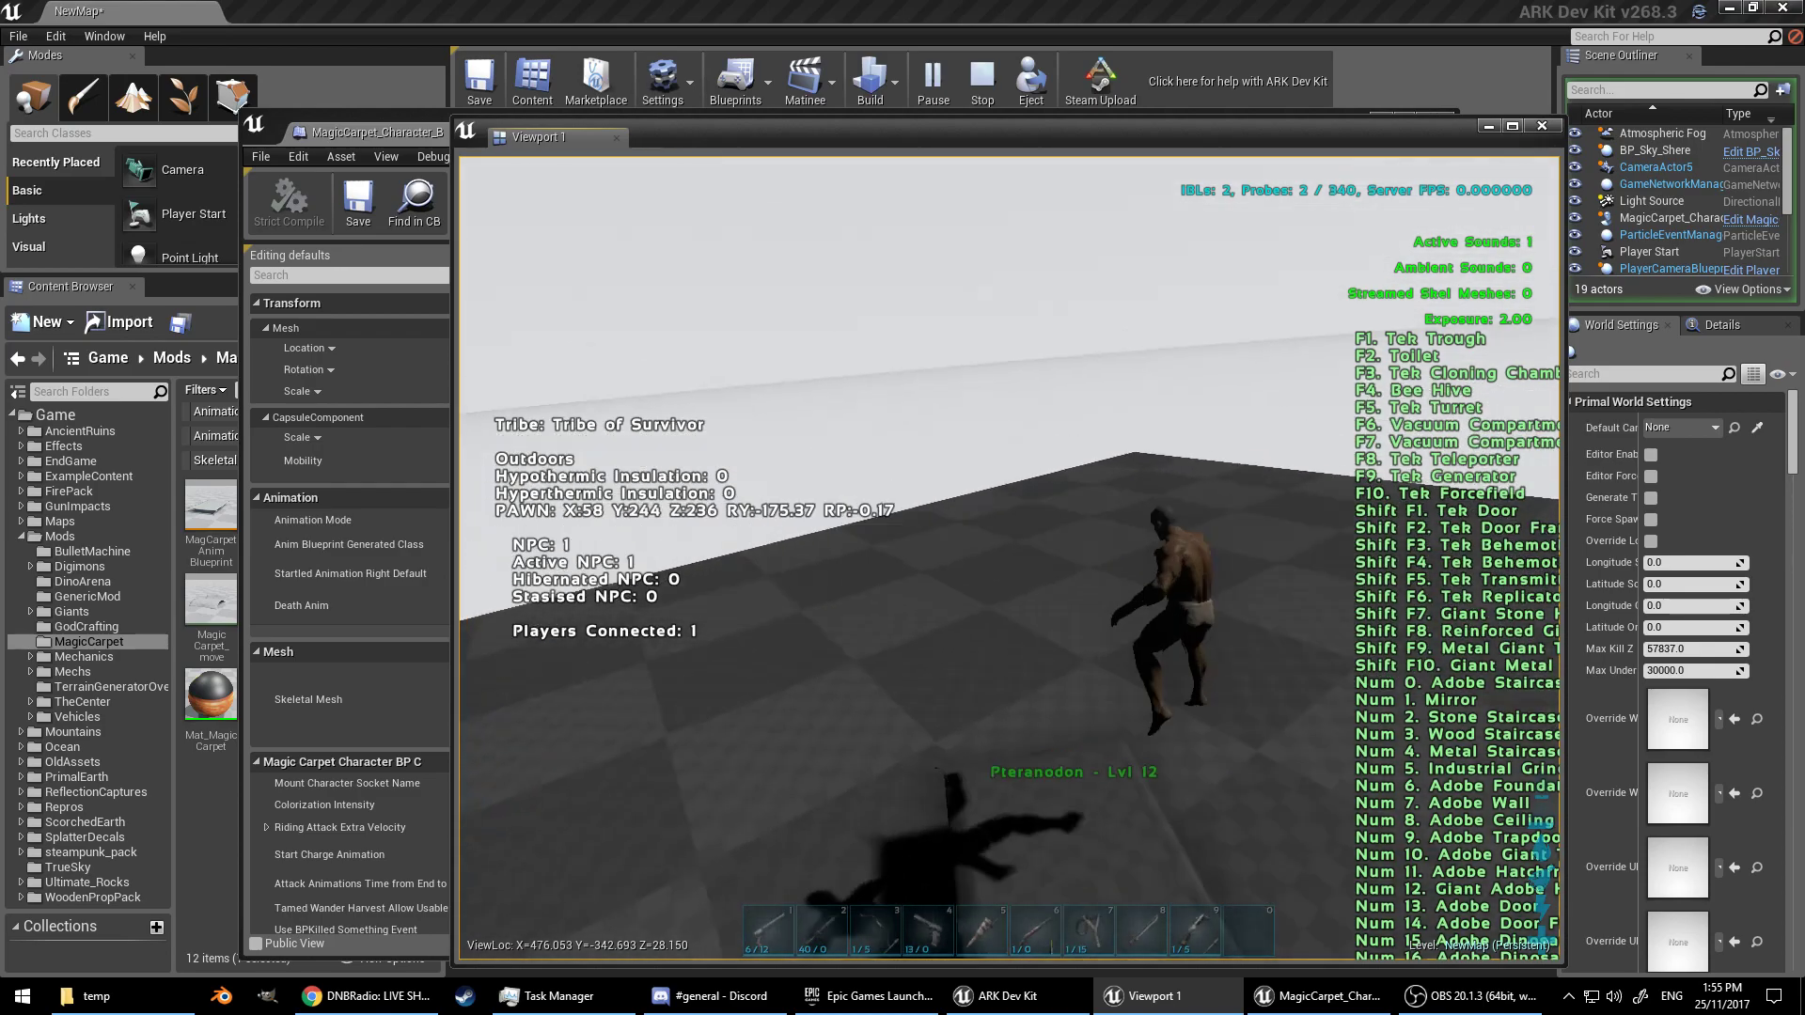
key(e)
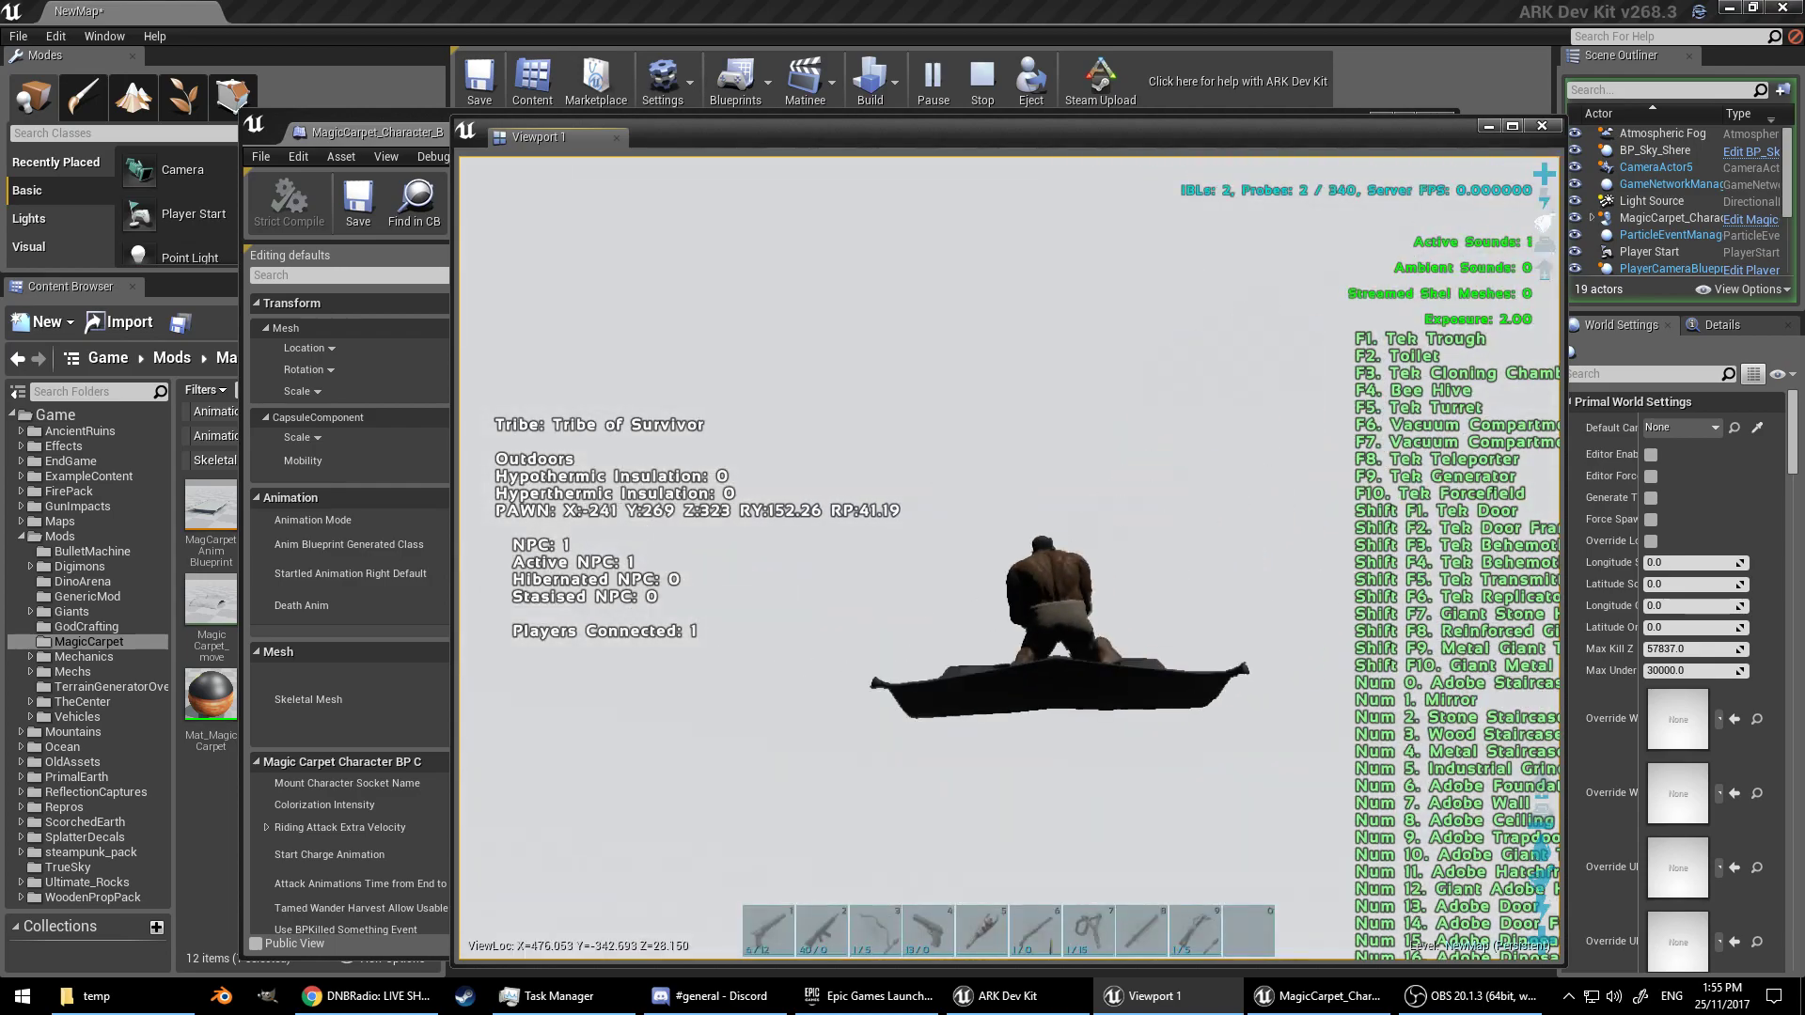
key(w)
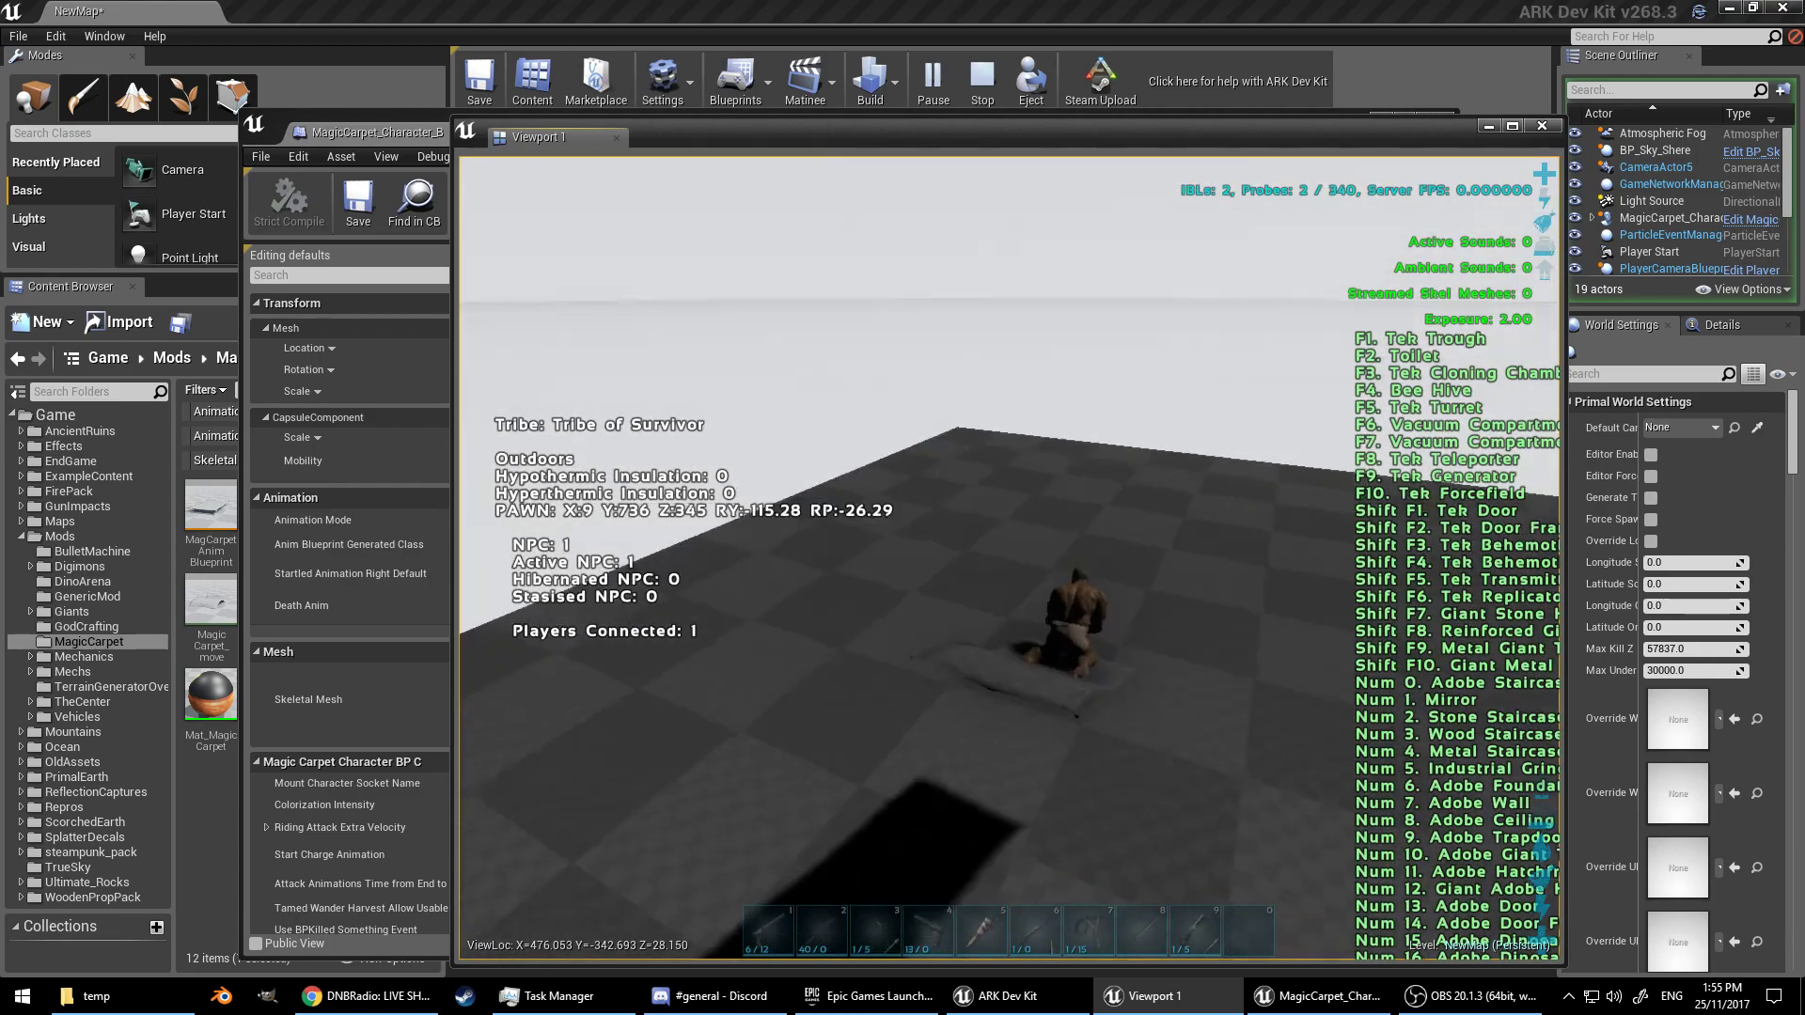